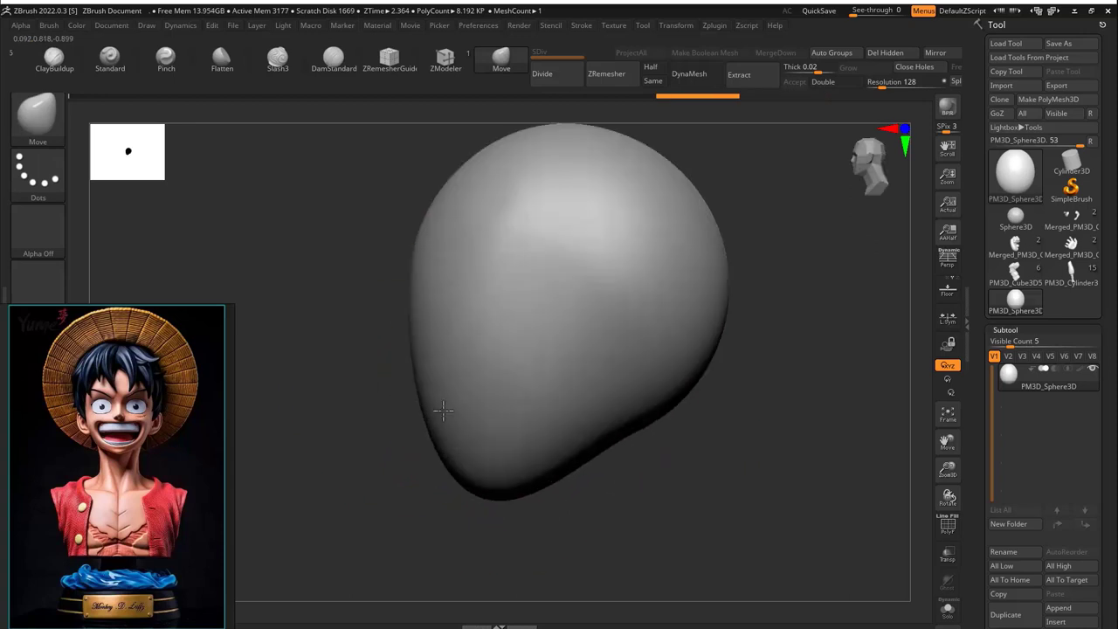
Mask around a wide band across the lower face and push that area inward to form the open mouth
key("w")
mouse_move(541, 278)
right_mouse_down()
mouse_move(624, 332)
mouse_move(590, 288)
right_mouse_up()
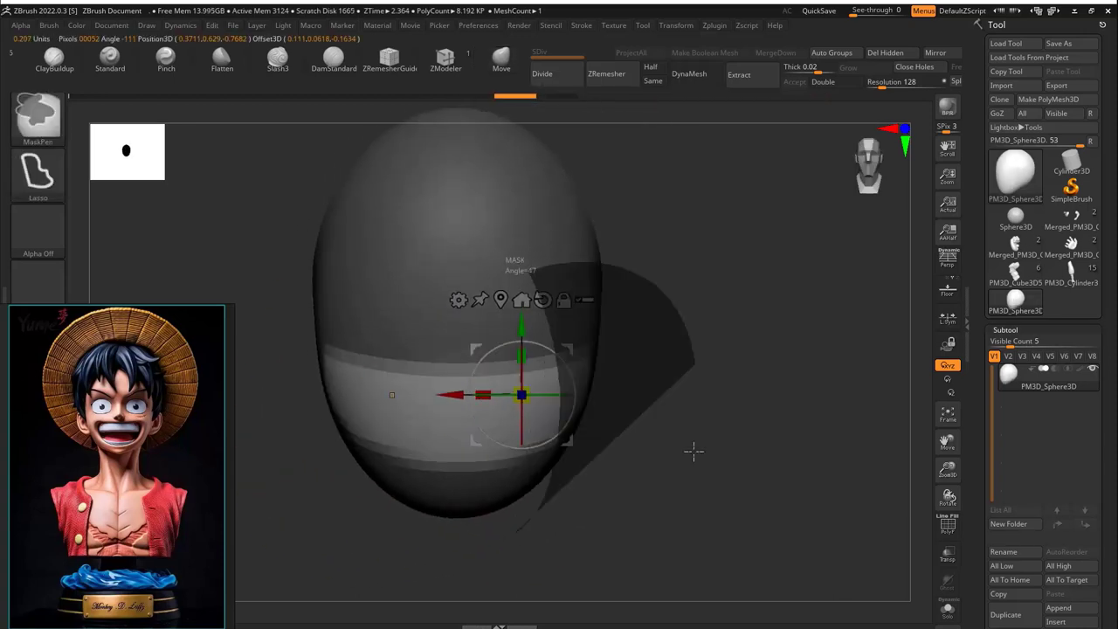
key("ctrl+shift+z")
key("ctrl+z")
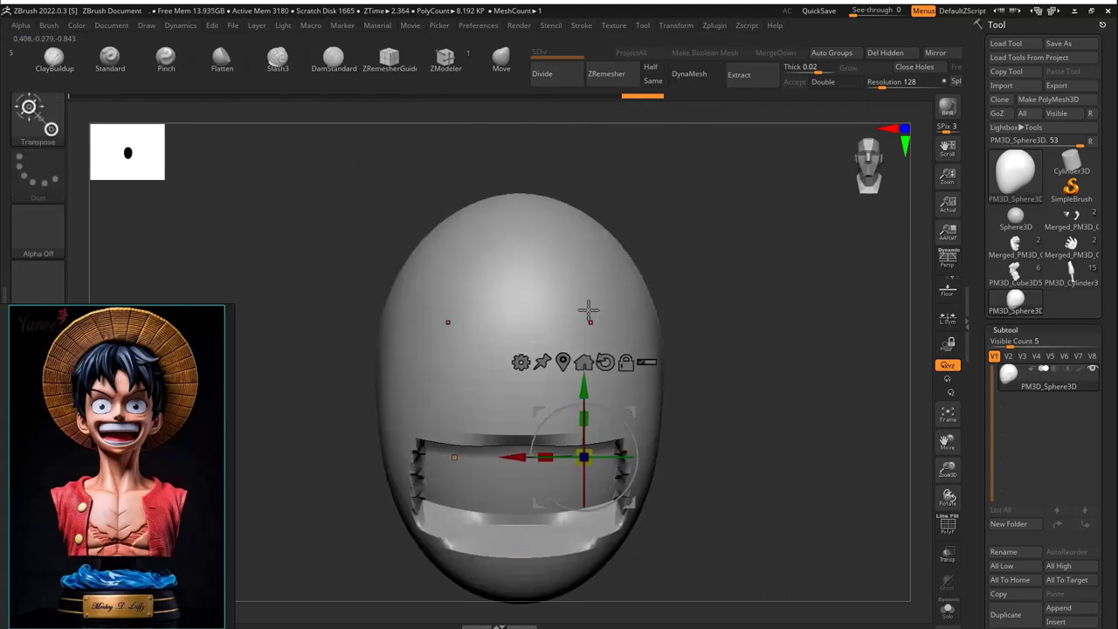
Mask around both eye areas and push them into the head to form the eye sockets
key("q")
left_click_drag(585, 362, 609, 399, "ctrl")
mouse_move(609, 399)
right_mouse_down()
mouse_move(630, 400)
mouse_move(694, 462)
mouse_move(525, 387)
mouse_move(652, 388)
right_mouse_up()
key("w")
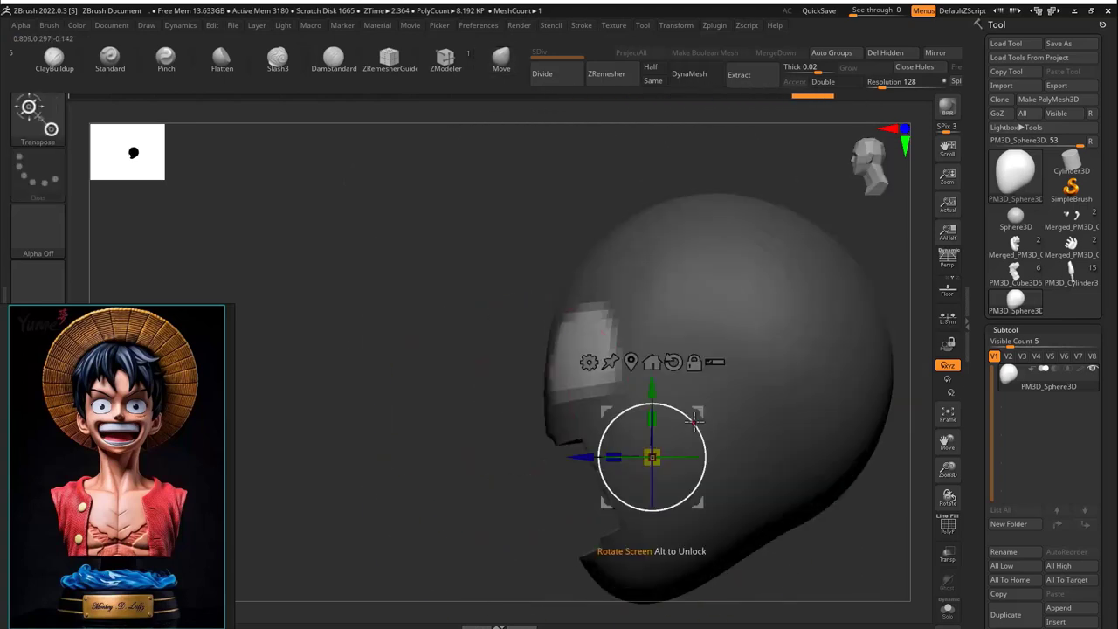
right_click_drag(694, 423, 559, 315)
Reshape the upper edges of the eye sockets with the Move brush so they slant down toward the nose in an angry expression
key("q")
key("s")
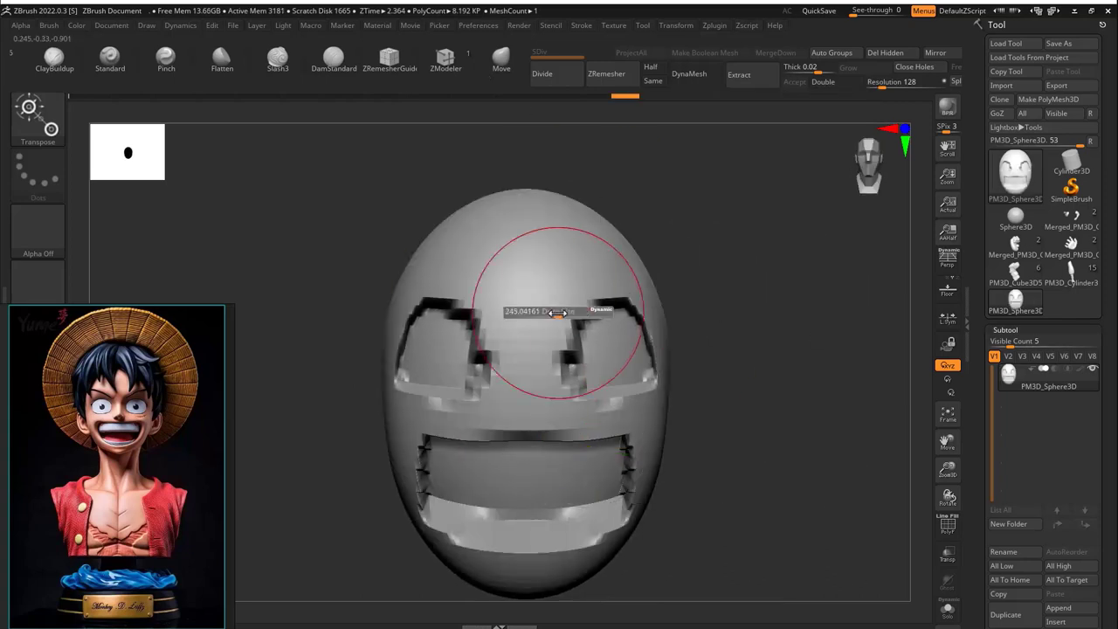
key("b")
key("m")
key("v")
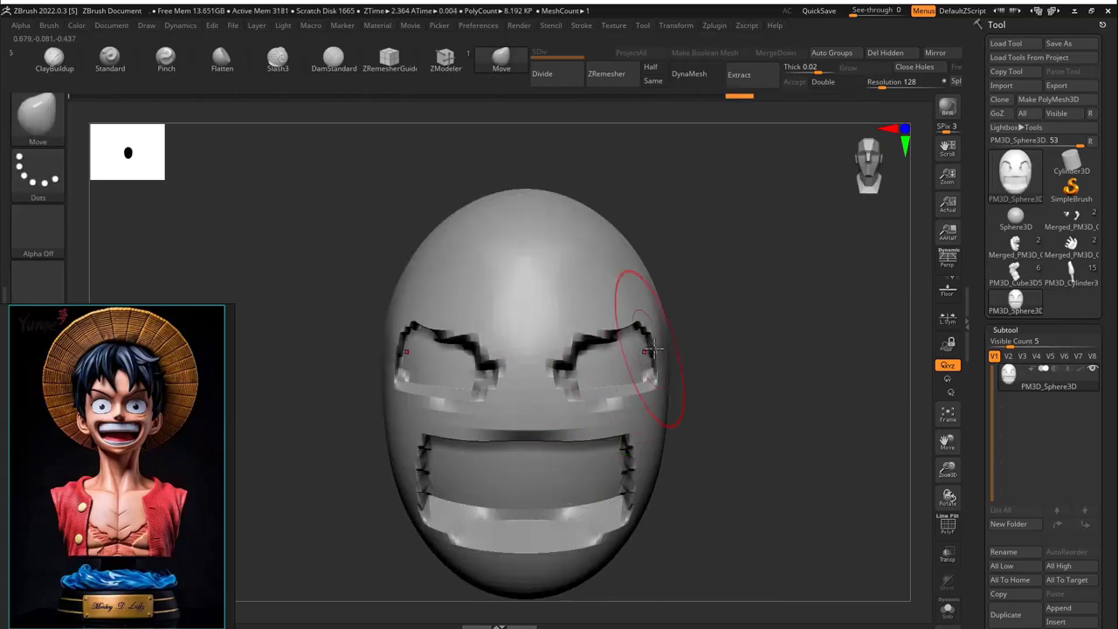
right_click_drag(527, 438, 707, 367)
Smooth the jagged eye-socket and mouth edges across the whole head with a Deformation adjustment
scroll(975, 327, "down", 5)
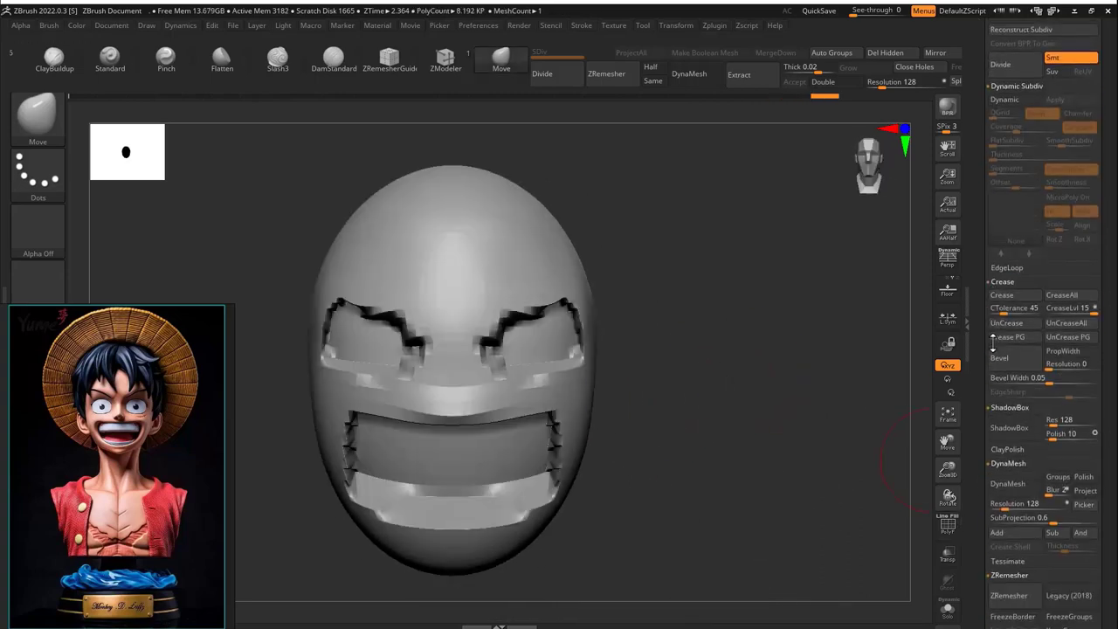
scroll(975, 327, "down", 3)
right_click_drag(787, 394, 525, 400)
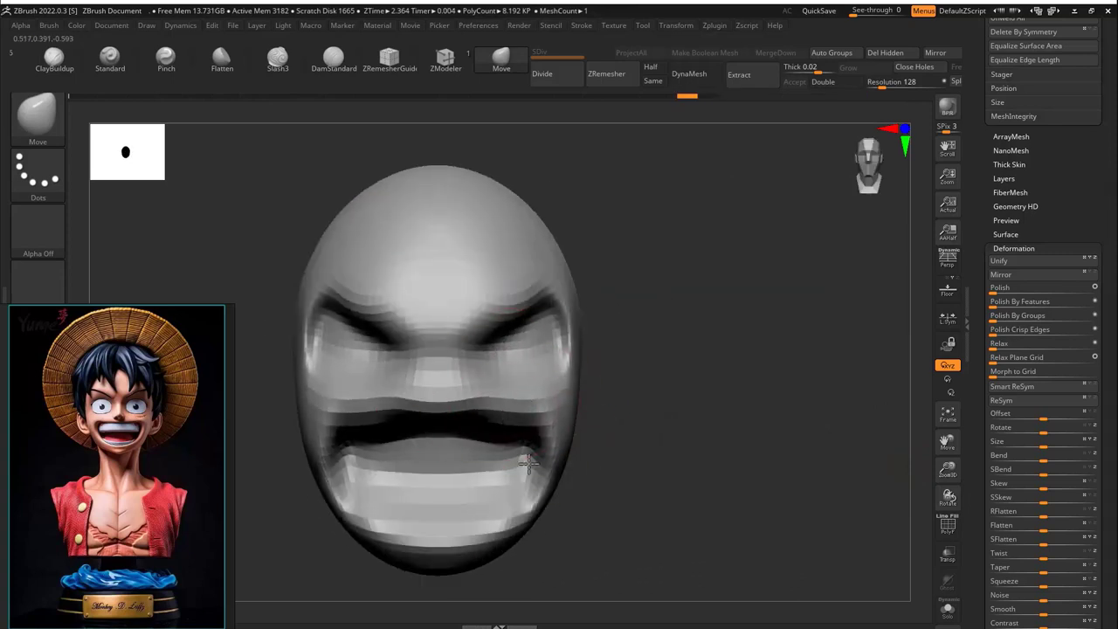
Refine the eye sockets with the Move brush, round out the forehead, and narrow the jaw toward the chin
right_click_drag(449, 457, 419, 450)
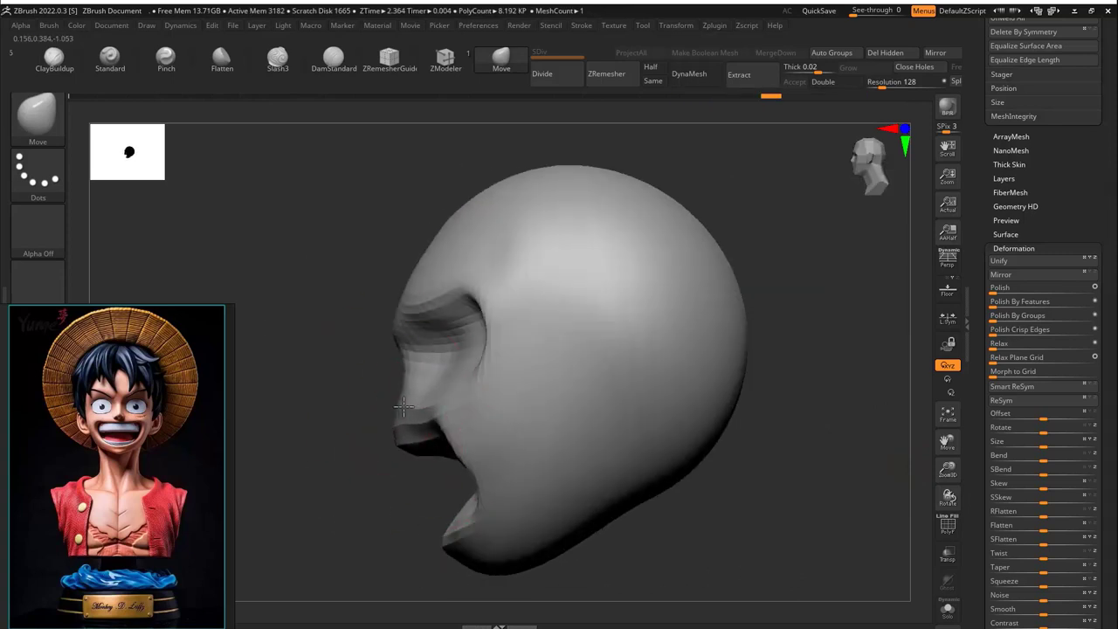
right_click_drag(426, 280, 594, 268, "shift")
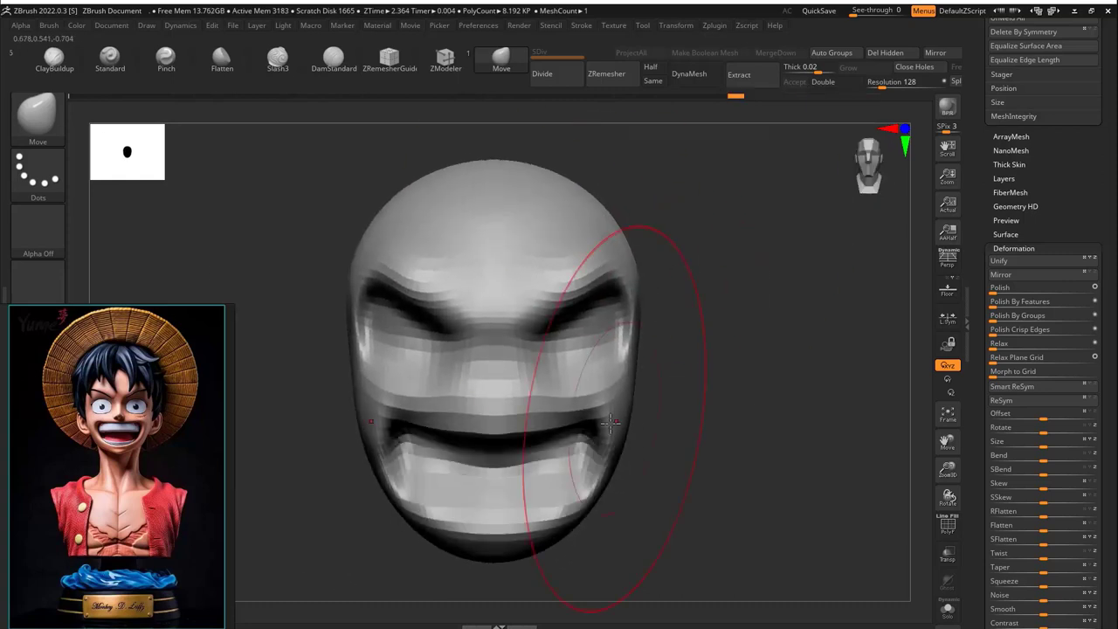
mouse_move(512, 554)
right_mouse_down()
mouse_move(630, 492)
mouse_move(455, 410)
right_mouse_up()
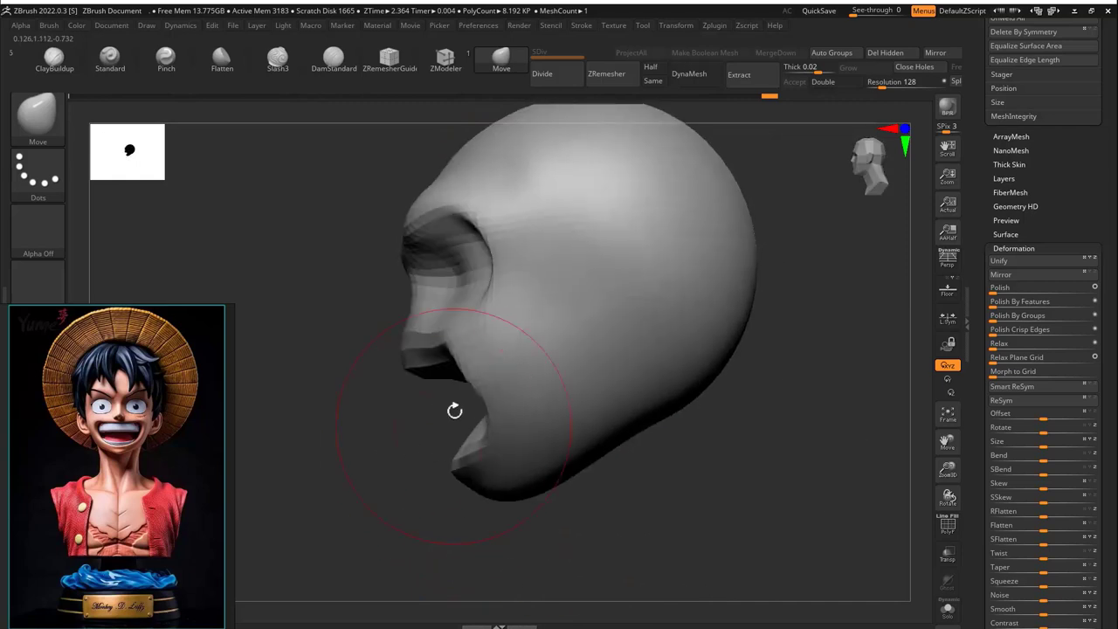
mouse_move(434, 360)
right_mouse_down()
mouse_move(544, 362)
mouse_move(673, 327)
mouse_move(562, 301)
mouse_move(514, 333)
mouse_move(699, 320)
right_mouse_up()
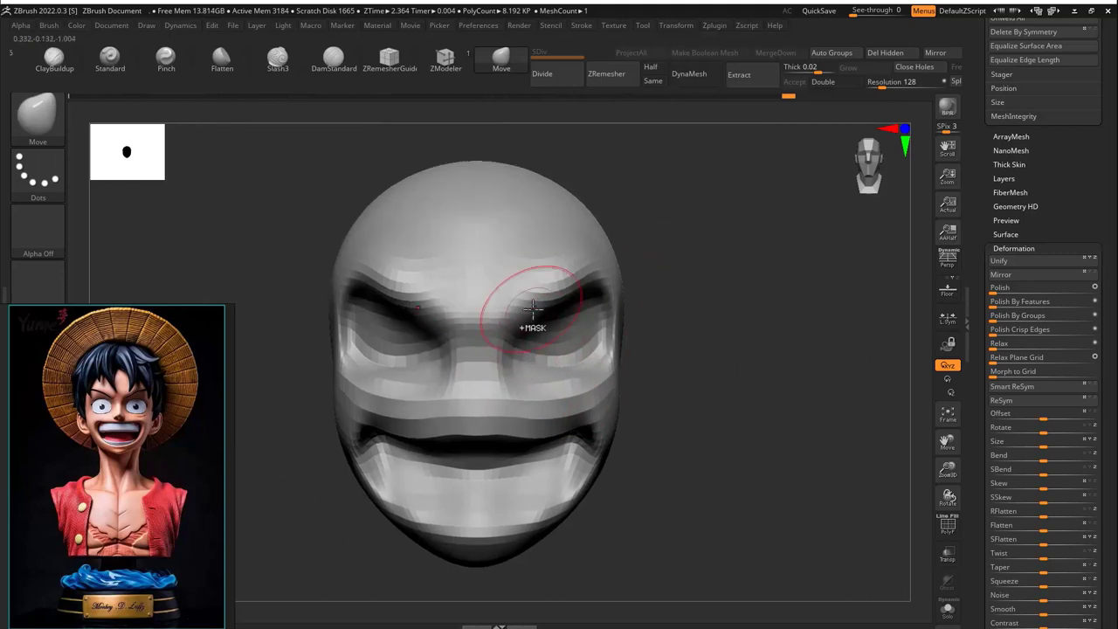
mouse_move(616, 273)
right_mouse_down()
mouse_move(537, 224)
mouse_move(634, 265)
mouse_move(649, 388)
mouse_move(666, 390)
mouse_move(771, 225)
mouse_move(489, 332)
mouse_move(526, 239)
mouse_move(568, 210)
mouse_move(647, 195)
mouse_move(831, 265)
mouse_move(652, 191)
right_mouse_up()
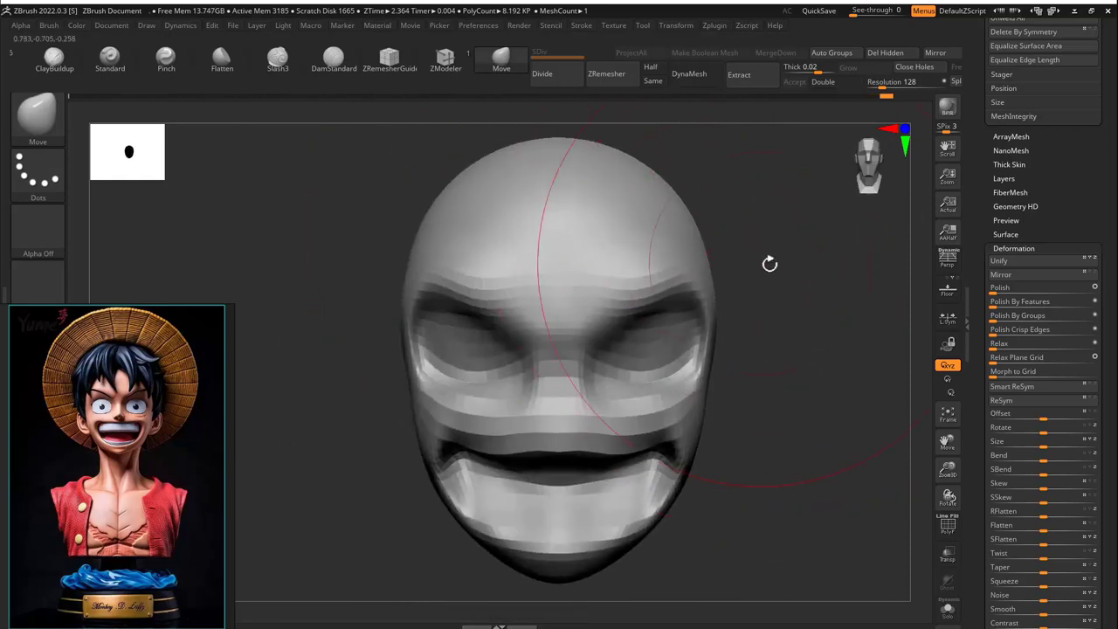
right_click_drag(769, 259, 559, 236)
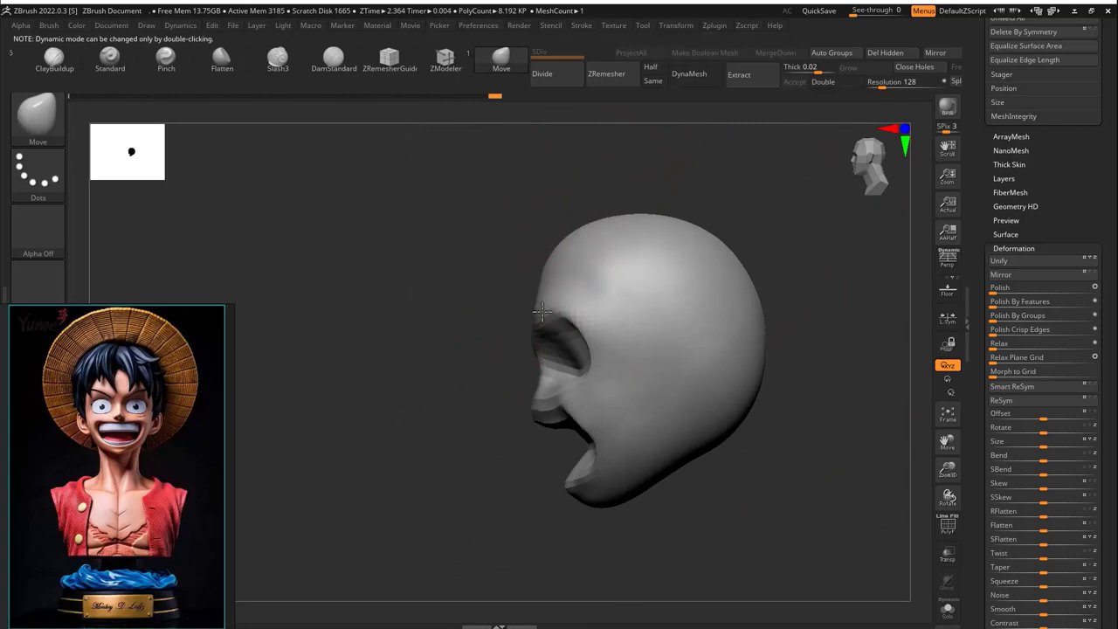
mouse_move(541, 310)
right_mouse_down()
mouse_move(634, 292)
mouse_move(559, 262)
right_mouse_up()
left_click(334, 57)
key("s")
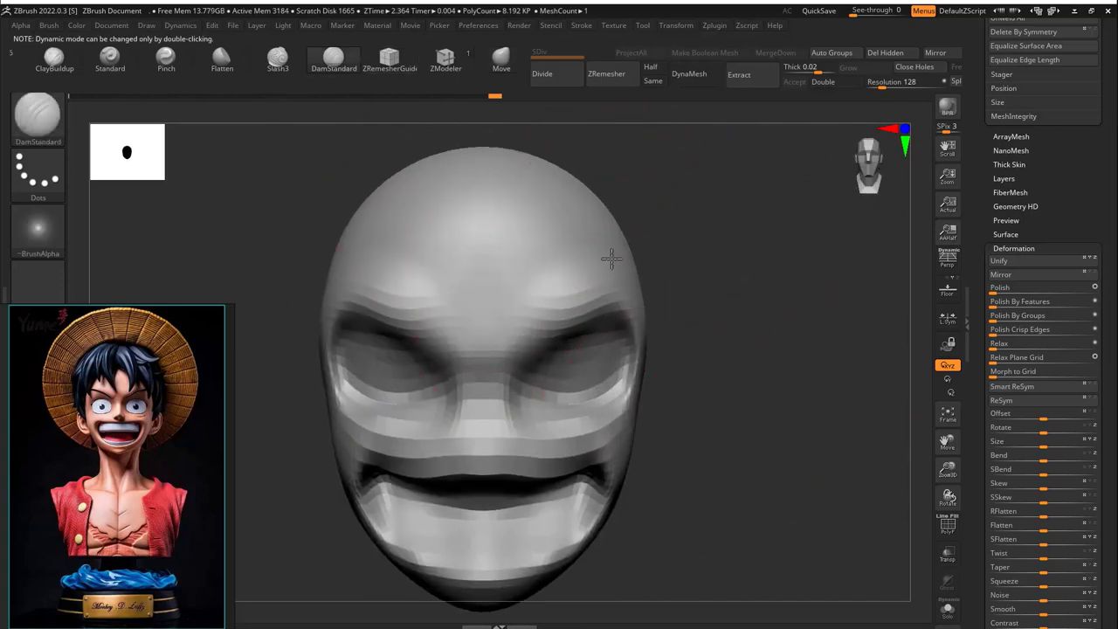
key("b")
key("m")
key("v")
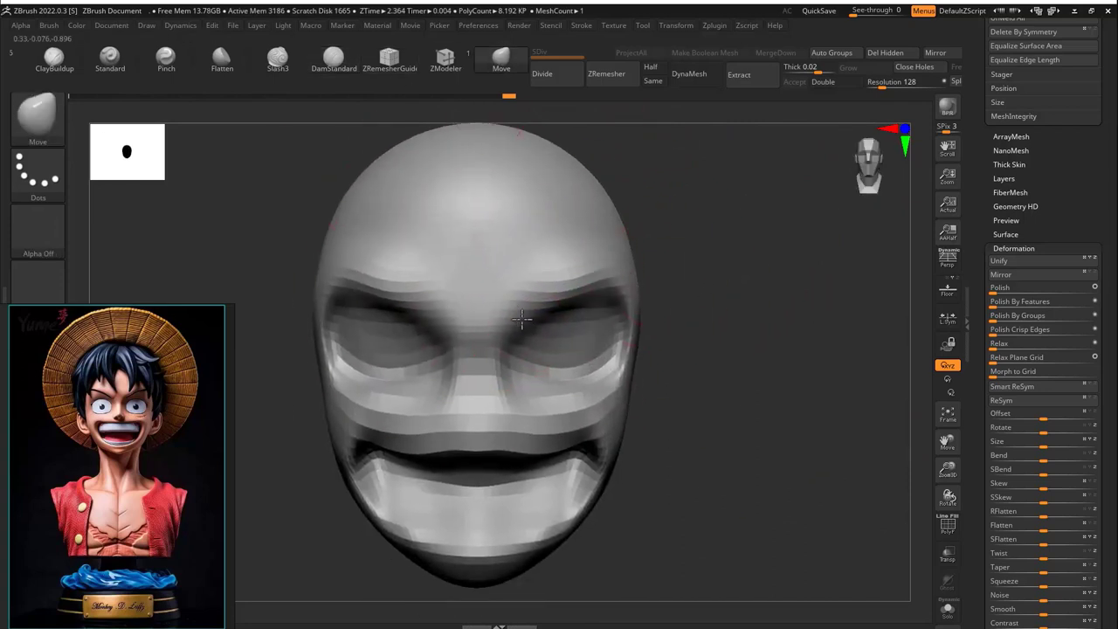
Pull a nose shape out from the center of the face between the eye sockets and the mouth using the Move brush
right_click_drag(547, 361, 599, 327)
key("s")
mouse_move(550, 381)
right_mouse_down()
mouse_move(644, 400)
mouse_move(477, 415)
mouse_move(515, 377)
mouse_move(553, 310)
mouse_move(706, 300)
mouse_move(400, 329)
right_mouse_up()
right_click_drag(485, 380, 497, 428)
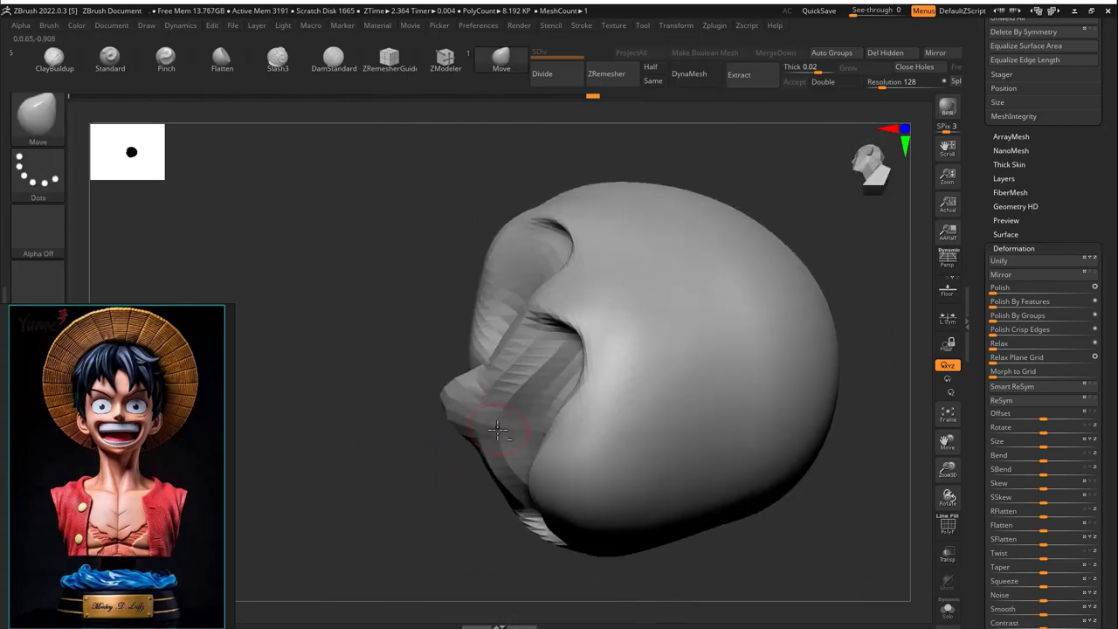
right_click_drag(522, 375, 676, 476)
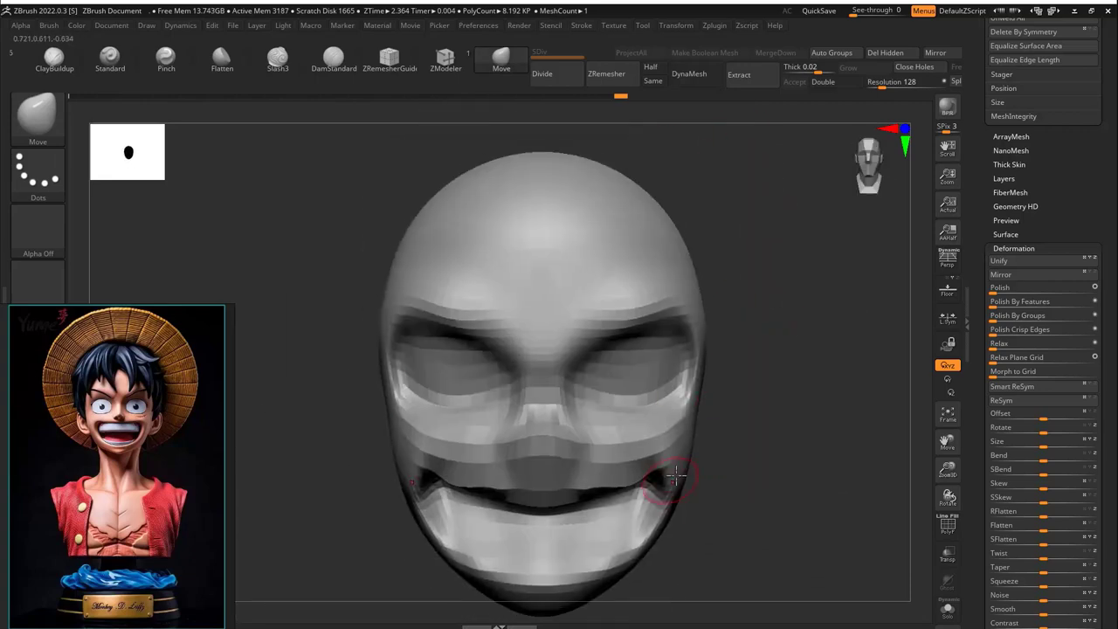
Adjust the cheeks and mouth corners from several angles and pull the lower jaw down into a longer, pointed chin
right_click_drag(729, 446, 754, 280)
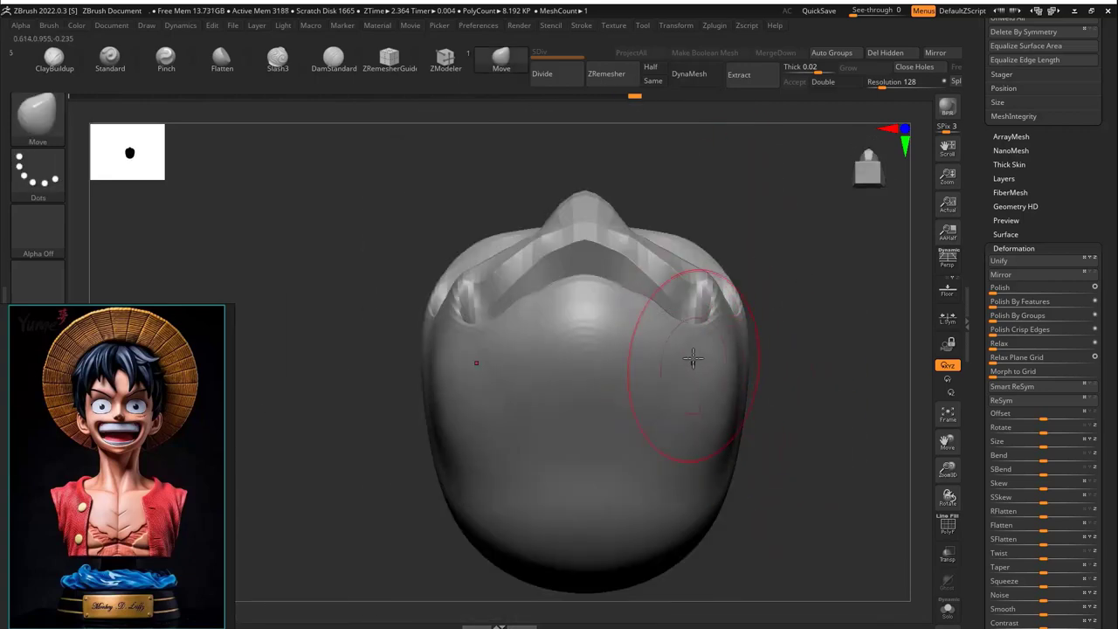
mouse_move(674, 350)
right_mouse_down()
mouse_move(793, 373)
mouse_move(722, 320)
mouse_move(749, 295)
right_mouse_up()
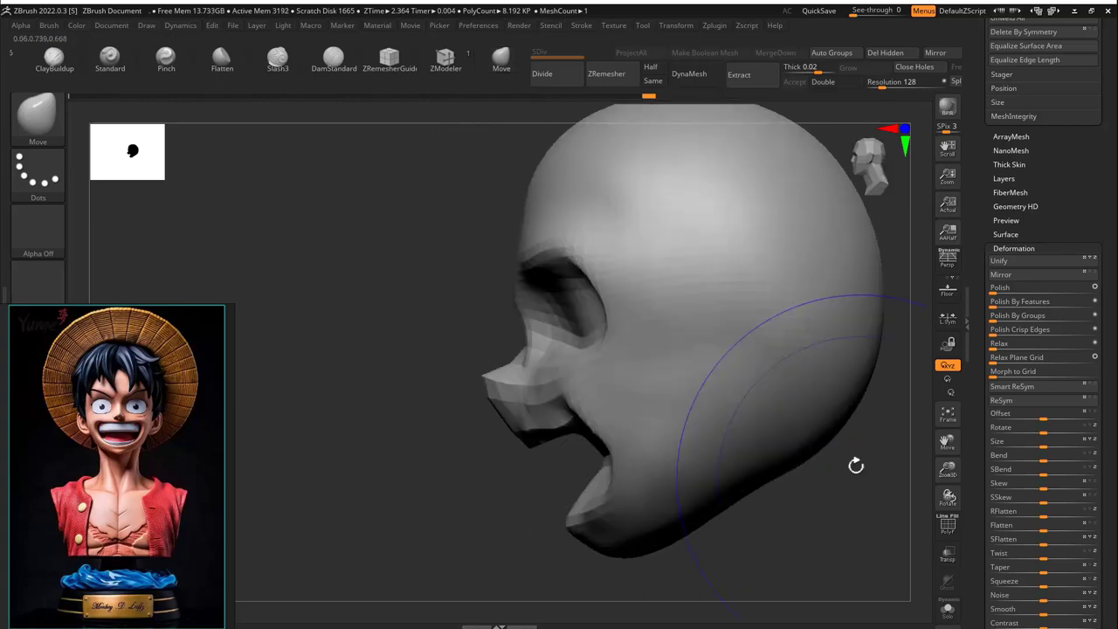
right_click_drag(854, 464, 679, 413)
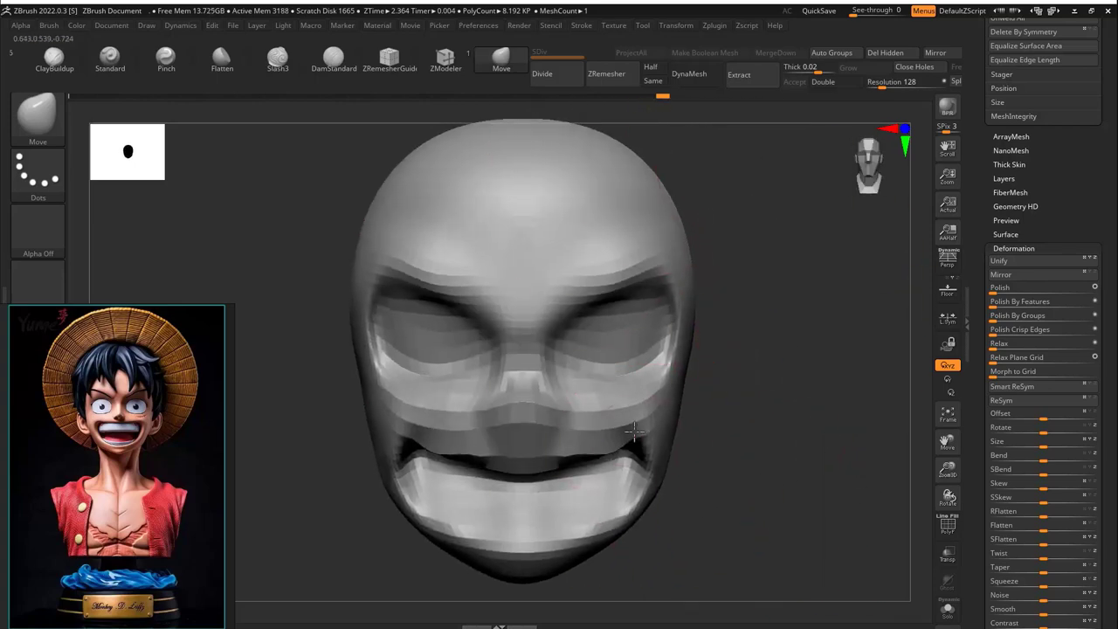
right_click_drag(544, 519, 665, 506)
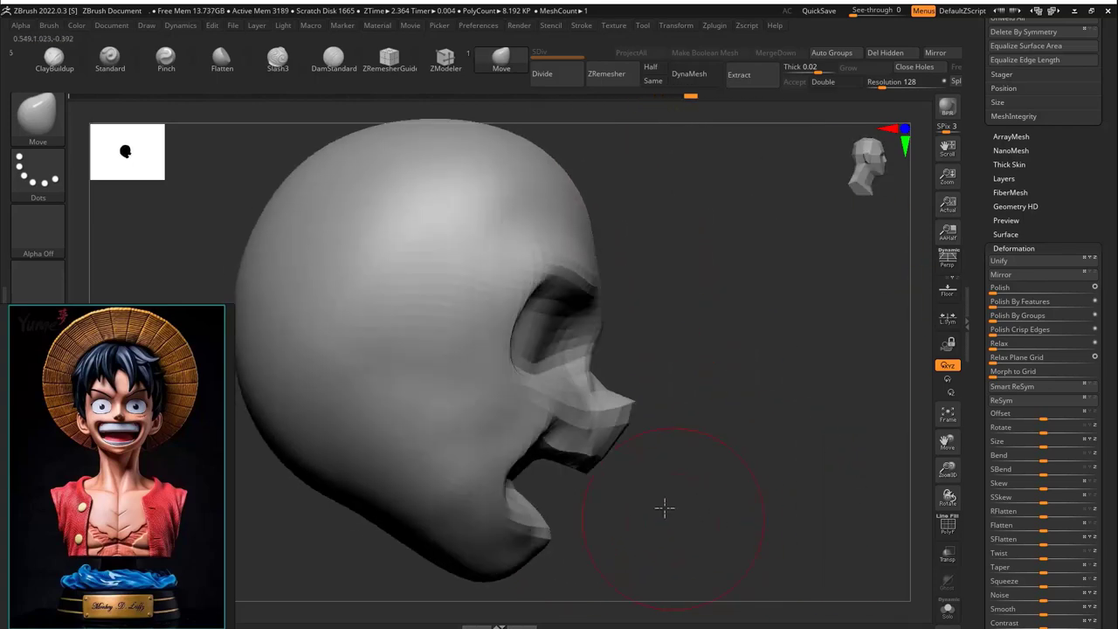
right_click_drag(524, 476, 392, 405)
right_click_drag(637, 407, 700, 366)
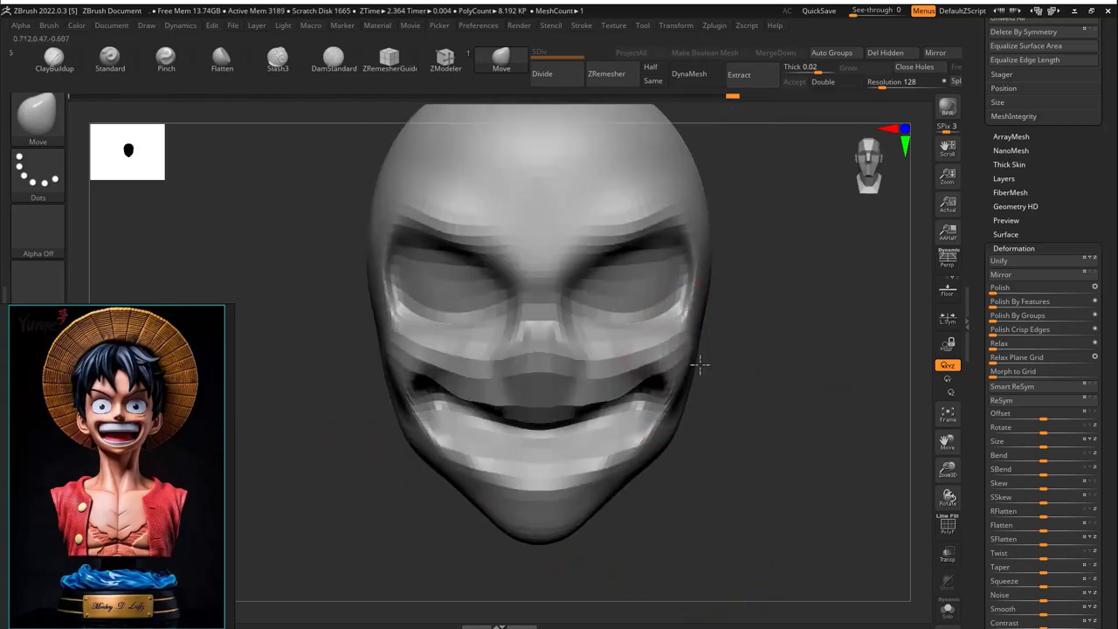
right_click_drag(669, 439, 547, 423)
right_click_drag(746, 328, 603, 288)
Remesh the head with ZRemesher using the Same option, and refine the mouth area and cheek creases with Smooth and DamStandard
key("b")
key("d")
key("s")
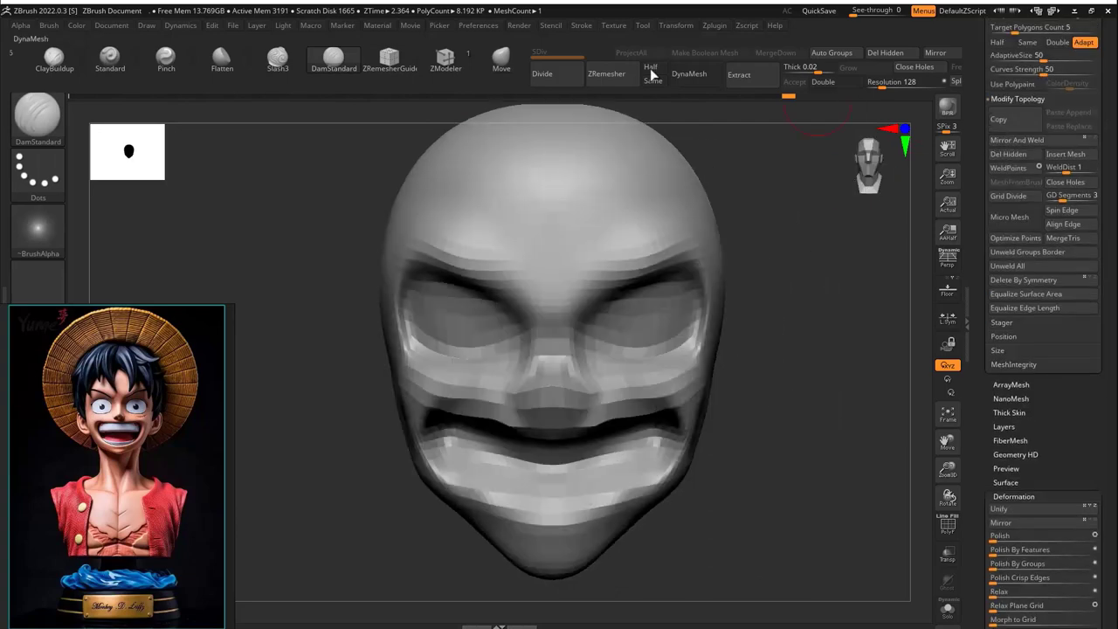
right_click_drag(769, 339, 613, 374)
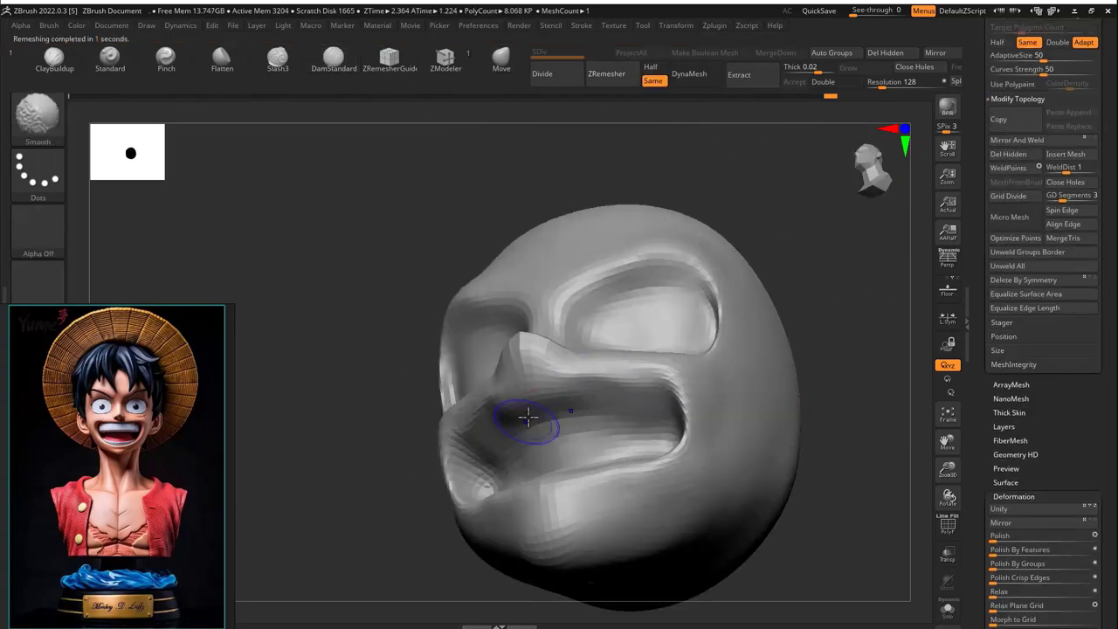
mouse_move(528, 417)
right_mouse_down()
mouse_move(533, 372)
mouse_move(525, 376)
mouse_move(836, 494)
mouse_move(559, 390)
right_mouse_up()
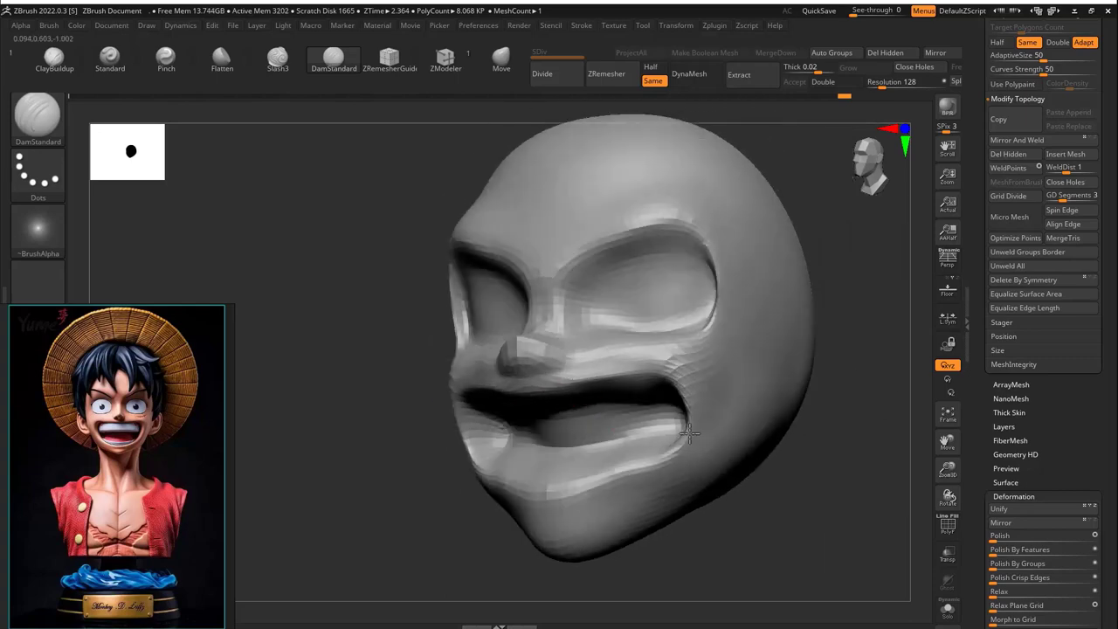
mouse_move(532, 491)
right_mouse_down()
mouse_move(439, 507)
mouse_move(528, 503)
mouse_move(541, 436)
right_mouse_up()
Reshape the lower lip, jawline and chin of the remeshed head with the Move brush
left_click(503, 63)
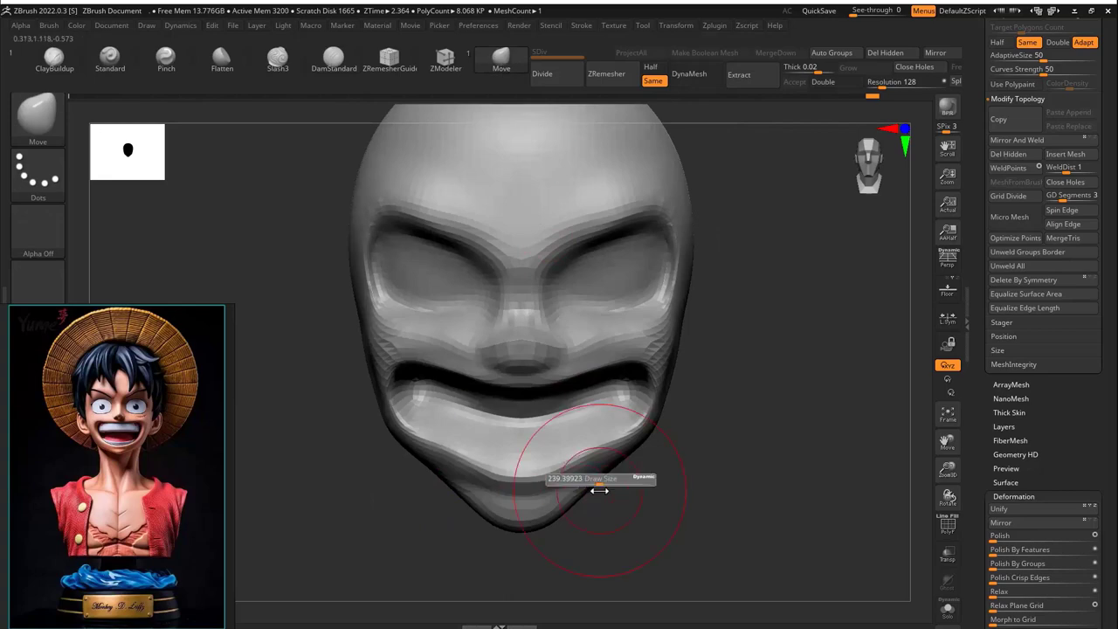
mouse_move(600, 491)
left_mouse_down()
mouse_move(627, 467)
mouse_move(592, 456)
mouse_move(599, 462)
mouse_move(517, 466)
left_mouse_up()
mouse_move(516, 467)
right_mouse_down()
mouse_move(641, 457)
mouse_move(425, 469)
mouse_move(589, 498)
mouse_move(582, 398)
right_mouse_up()
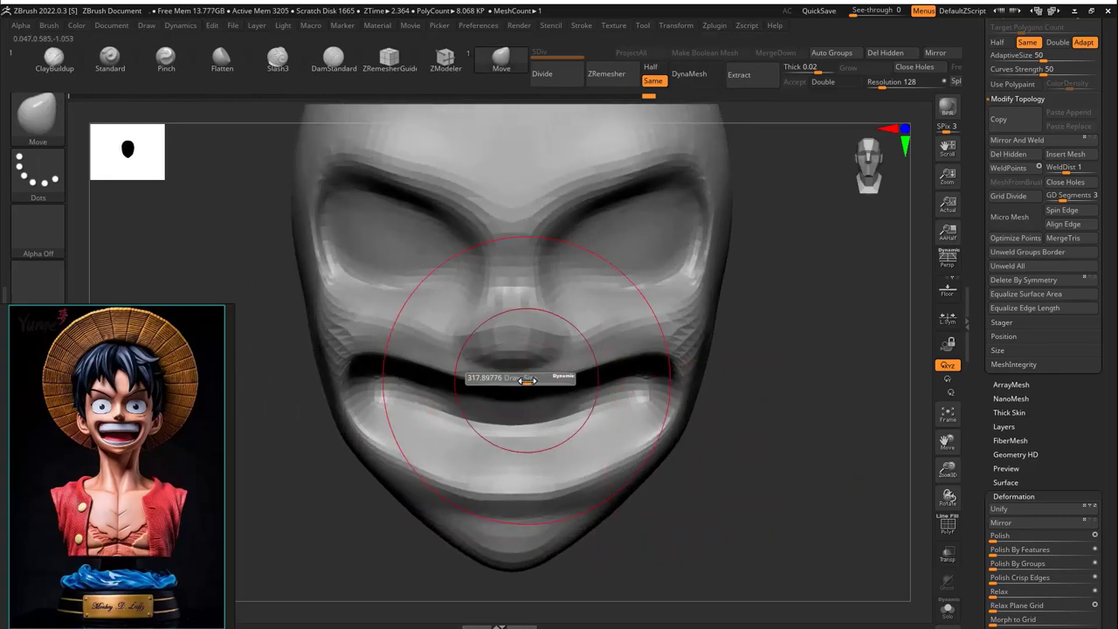
left_click_drag(527, 379, 527, 376)
mouse_move(595, 358)
right_mouse_down()
mouse_move(725, 344)
mouse_move(594, 299)
mouse_move(517, 387)
mouse_move(769, 365)
mouse_move(450, 113)
right_mouse_up()
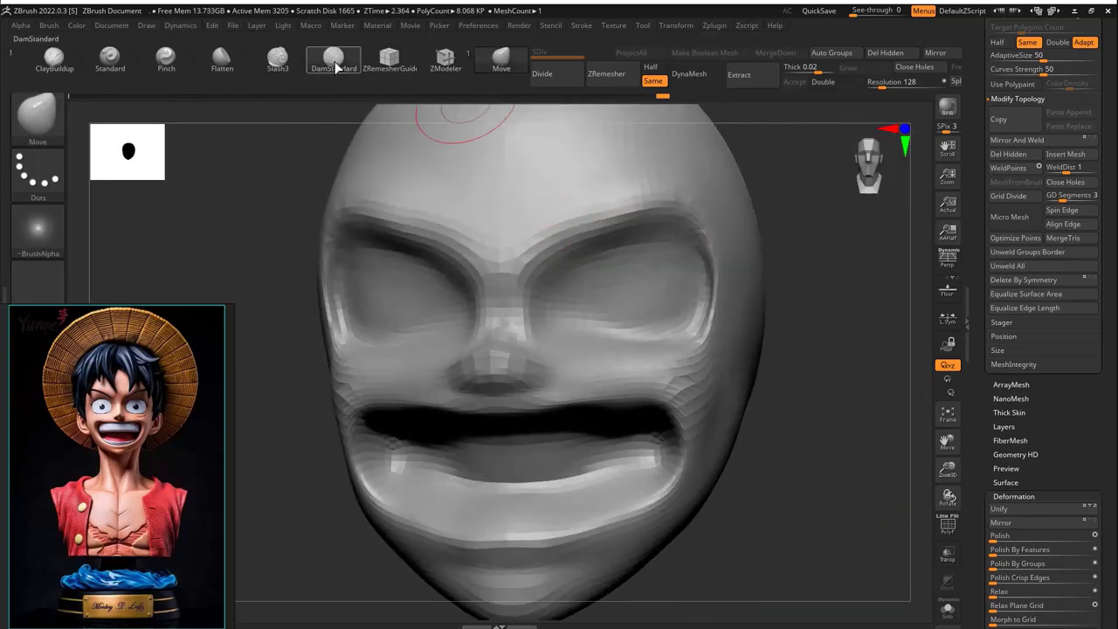
Sharpen the brow creases above the eye sockets with DamStandard and smooth the outer eye corners
left_click(334, 60)
key("ctrl+z")
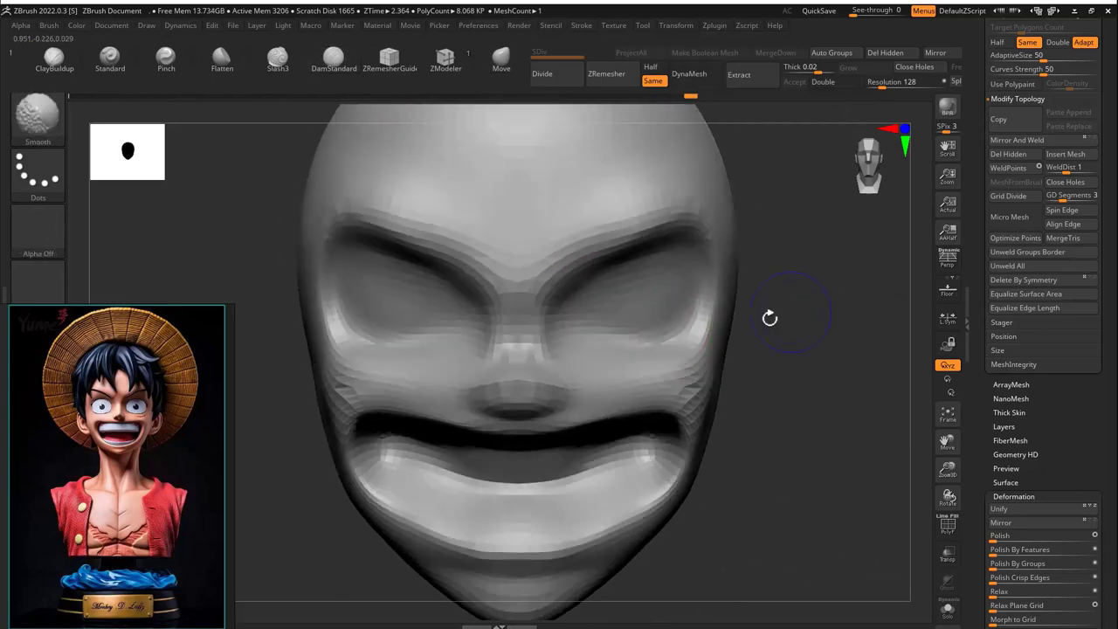
right_click_drag(649, 273, 616, 254)
mouse_move(642, 294)
right_mouse_down()
mouse_move(724, 297)
mouse_move(516, 370)
mouse_move(673, 405)
mouse_move(697, 436)
right_mouse_up()
Adjust the cheeks and broaden the sides of the jaw around the mouth with the Move brush, giving the chin a rounder outline
key("s")
key("b")
key("m")
key("v")
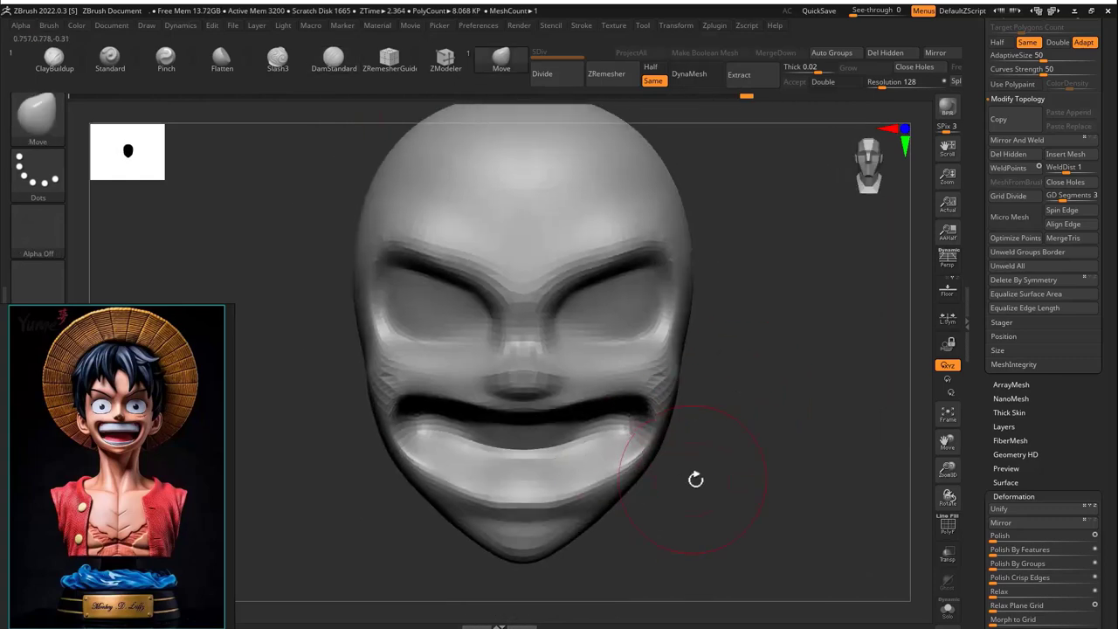
mouse_move(579, 474)
right_mouse_down()
mouse_move(702, 312)
mouse_move(675, 377)
mouse_move(644, 389)
right_mouse_up()
mouse_move(672, 441)
right_mouse_down()
mouse_move(751, 375)
mouse_move(676, 429)
right_mouse_up()
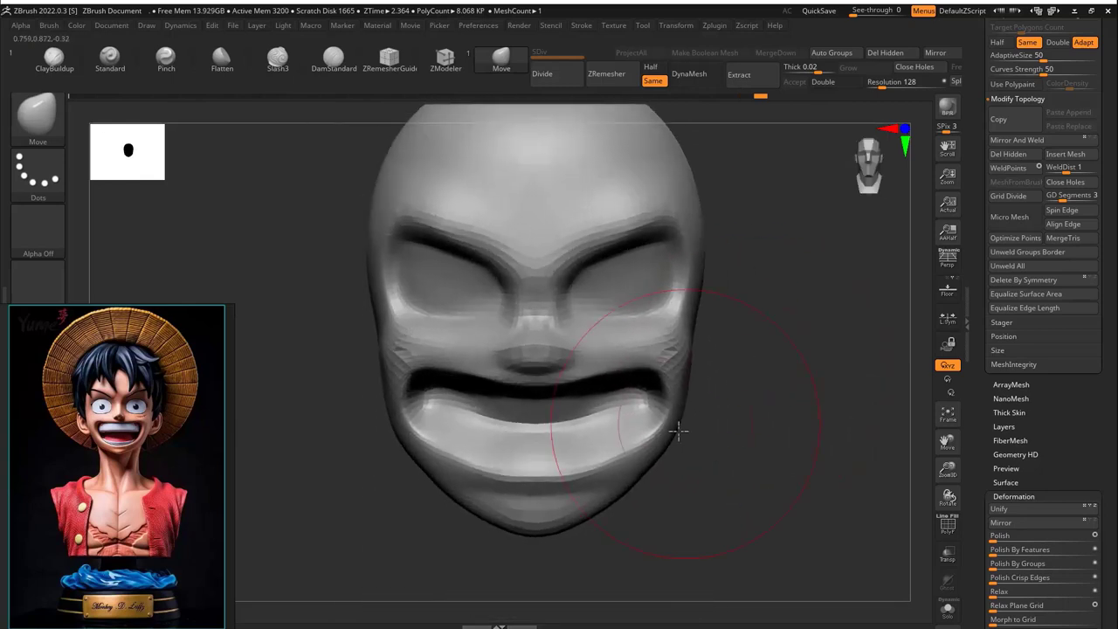
right_click_drag(624, 496, 678, 323)
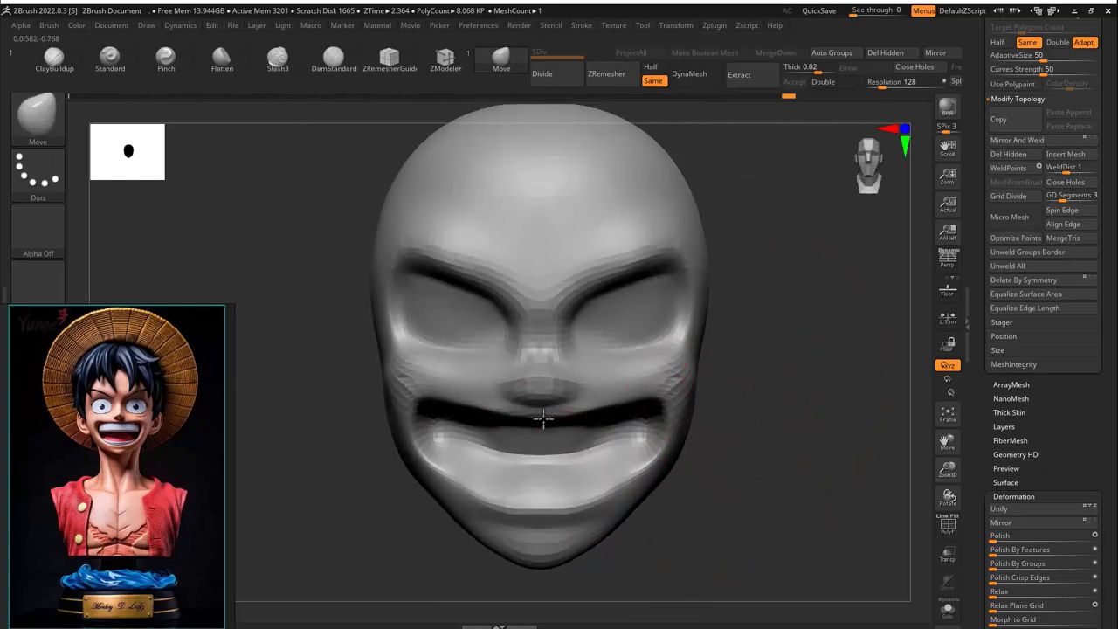
Isolate the nose and upper-lip strip, shape the nose from below with the Move brush, and restore the full head
mouse_move(577, 406)
right_mouse_down()
mouse_move(704, 375)
mouse_move(537, 411)
mouse_move(571, 415)
right_mouse_up()
mouse_move(821, 323)
right_mouse_down("ctrl")
mouse_move(794, 367)
mouse_move(511, 430)
mouse_move(420, 417)
right_mouse_up("ctrl")
left_click_drag(516, 440, 870, 407, "ctrl+shift")
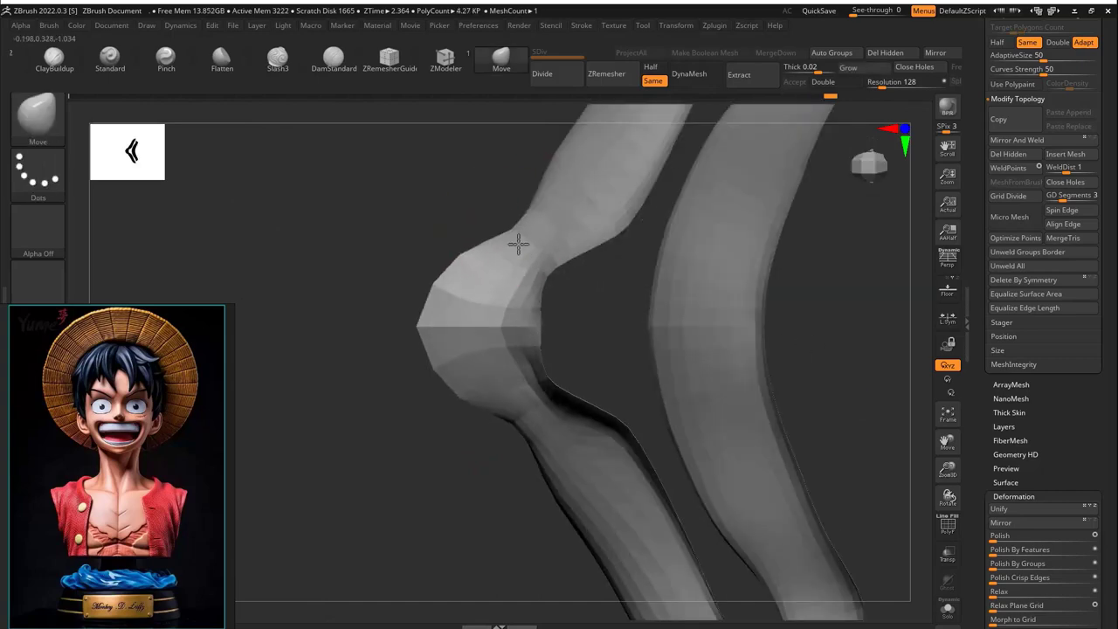
right_click_drag(516, 283, 504, 257)
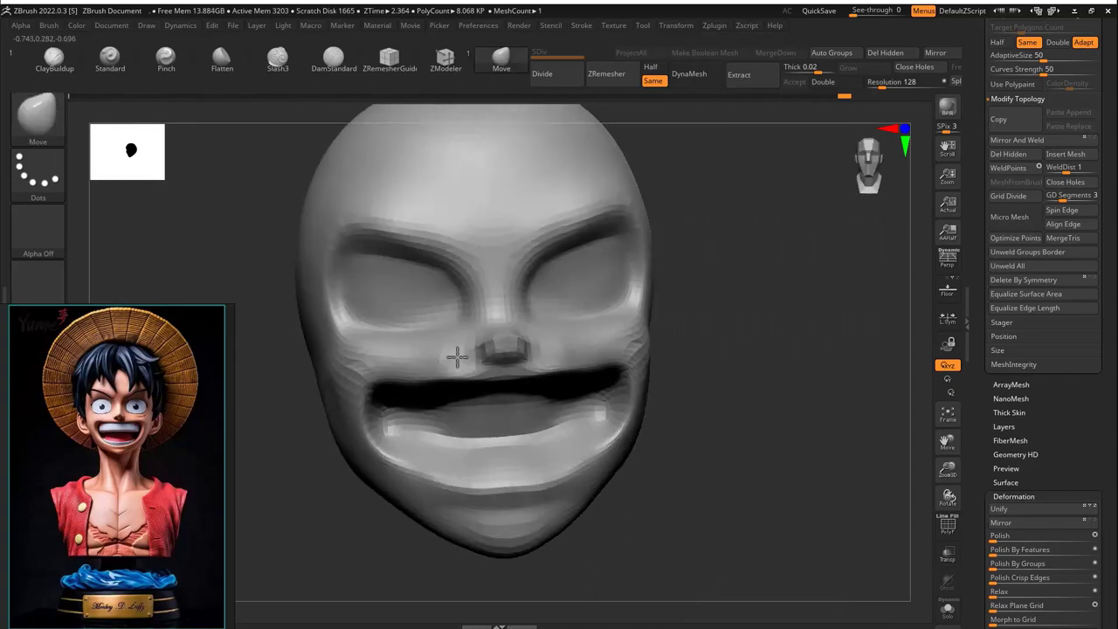
Crease the inner brows with DamStandard and tighten the edges of the eye sockets and mouth with the Pinch brush
left_click(334, 61)
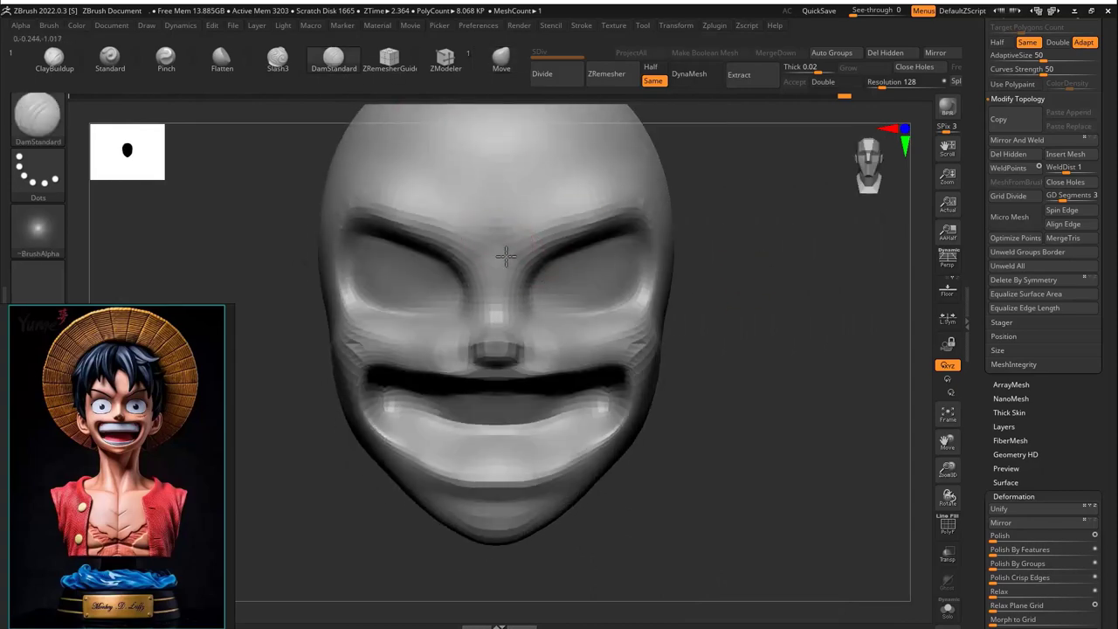
right_click_drag(521, 298, 499, 257)
key("b")
key("p")
key("i")
key("space")
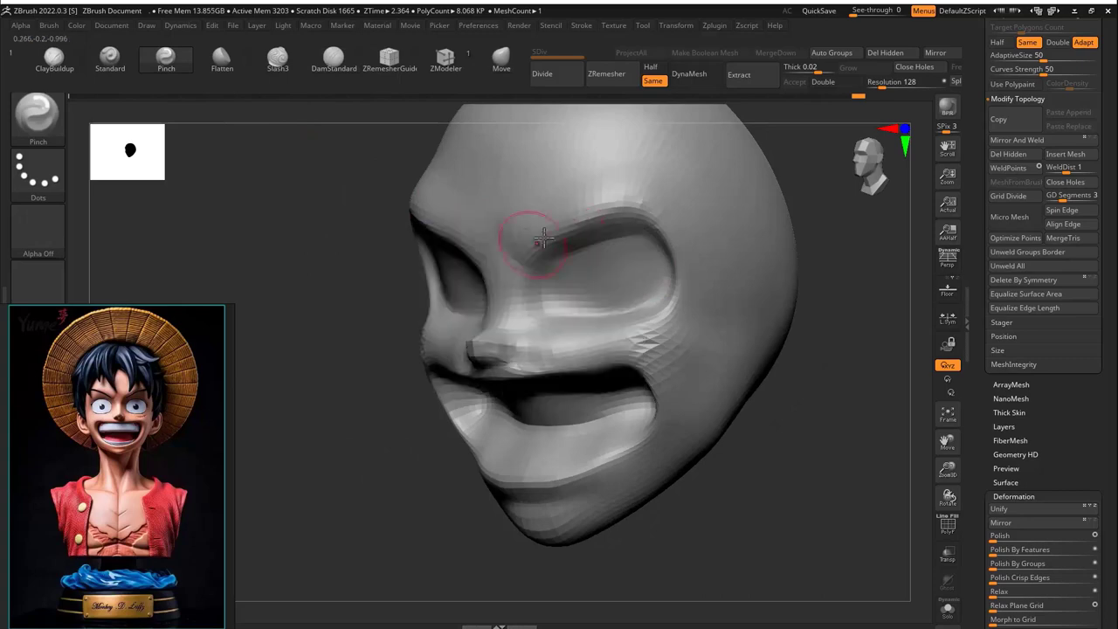
right_click_drag(651, 319, 601, 333, "shift")
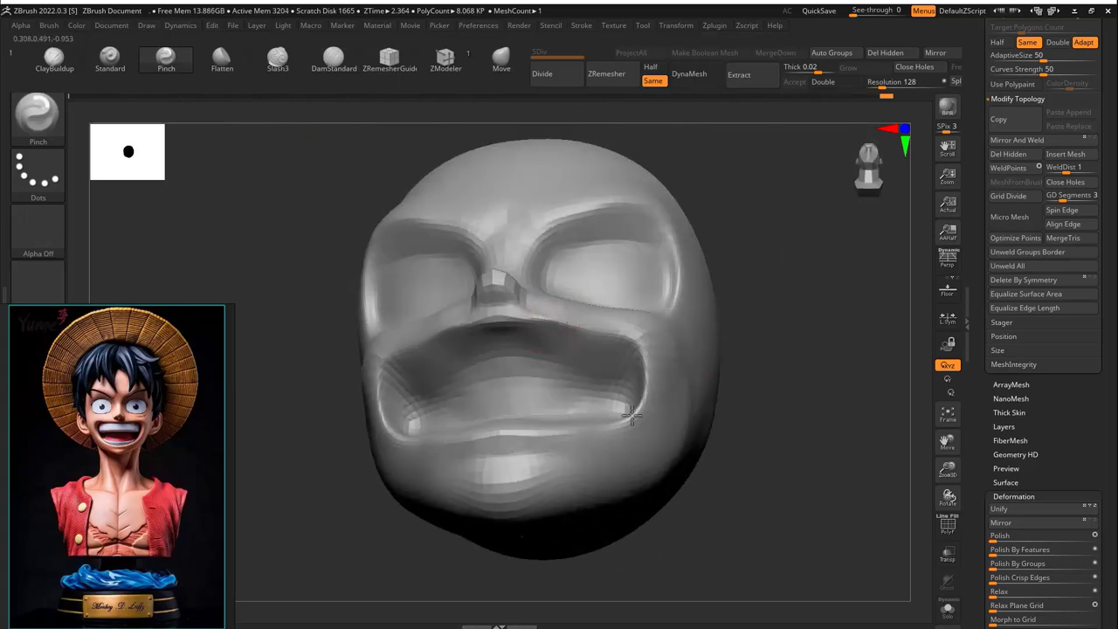
right_click_drag(633, 417, 761, 267)
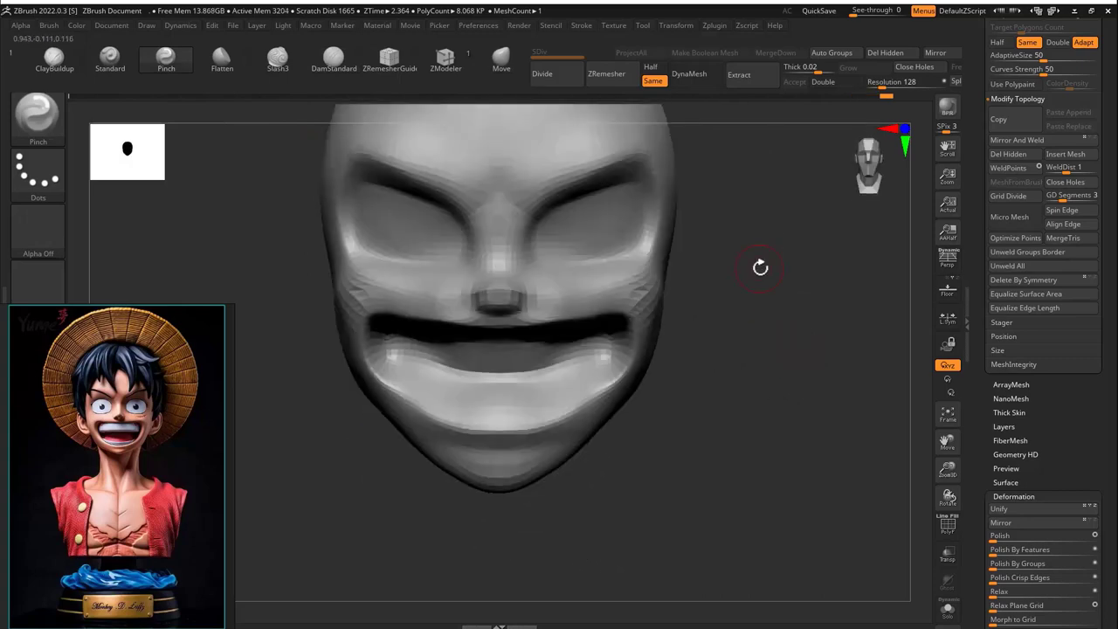
Refine the chin, jawline and side profile of the head with the Move brush
key("b")
key("m")
key("v")
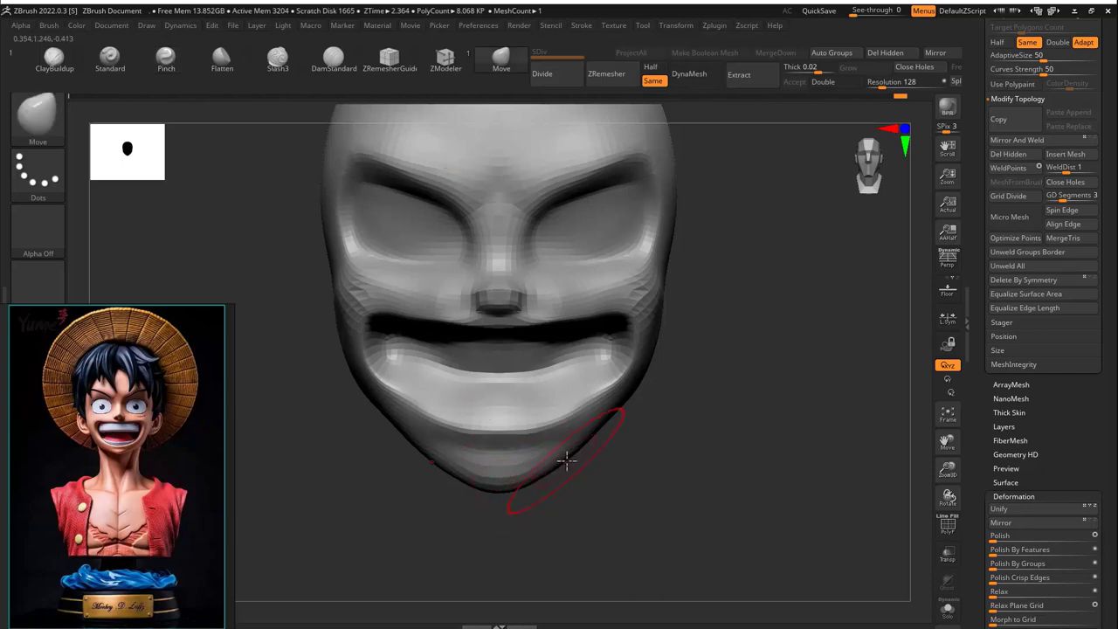
right_click_drag(517, 481, 412, 251)
left_click_drag(365, 337, 348, 350)
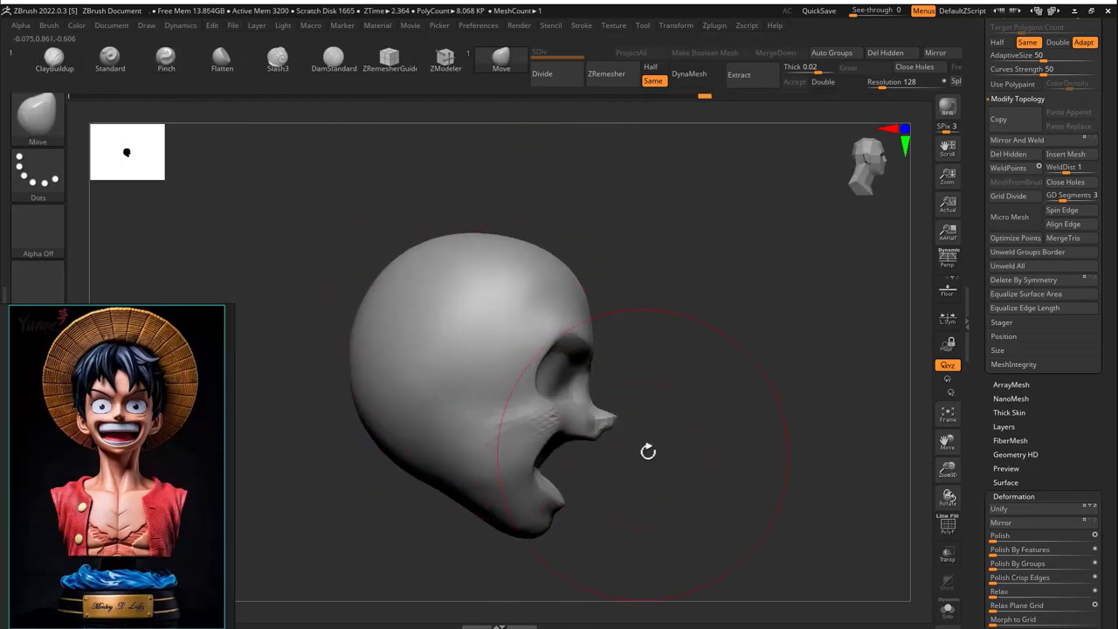
mouse_move(648, 451)
right_mouse_down()
mouse_move(326, 302)
mouse_move(587, 239)
mouse_move(610, 302)
mouse_move(422, 302)
mouse_move(464, 307)
mouse_move(514, 280)
mouse_move(454, 325)
mouse_move(521, 350)
mouse_move(545, 311)
mouse_move(399, 300)
right_mouse_up()
Mask the head around the neck area, pull the unmasked underside down into a neck with the gizmo, and ZRemesh the mesh
key("ctrl")
right_click_drag(437, 370, 591, 334)
key("w")
mouse_move(422, 310)
left_mouse_down()
mouse_move(420, 431)
mouse_move(422, 408)
left_mouse_up()
key("ctrl+z")
key("ctrl+z")
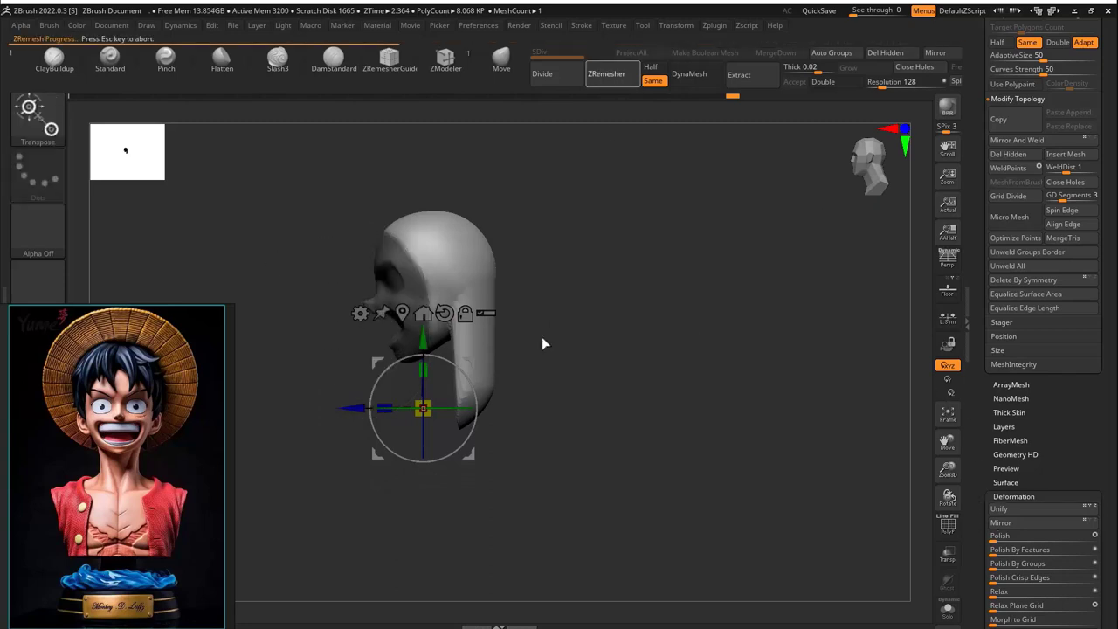
right_click_drag(542, 344, 594, 328)
key("q")
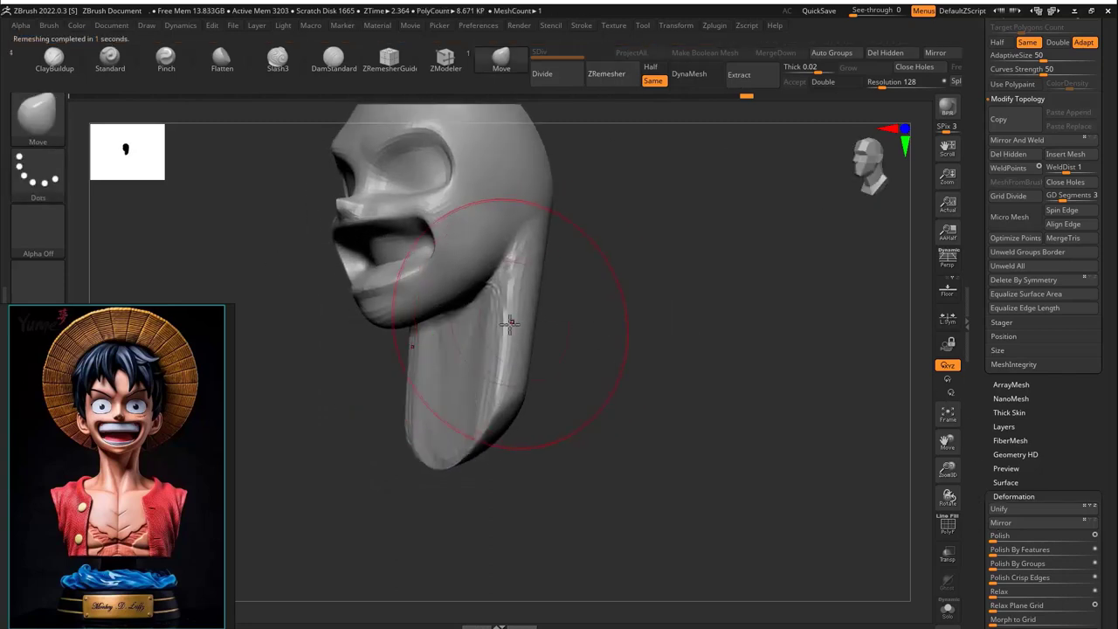
Even out the front, sides and back of the new neck column with the Move brush
right_click_drag(455, 435, 504, 379)
left_click_drag(504, 378, 532, 332)
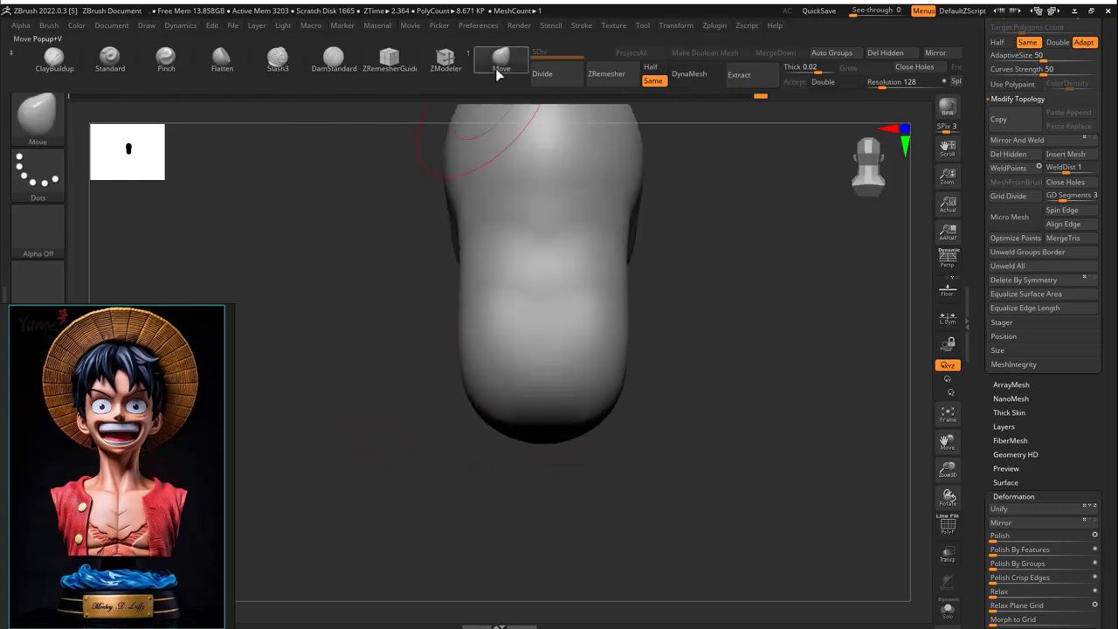
key("s")
right_click_drag(611, 320, 504, 378, "ctrl")
Expand the lower neck into a rounded chest, back and wide shoulders with the Move brush while the head is masked
mouse_move(502, 376)
left_mouse_down()
mouse_move(405, 393)
mouse_move(364, 377)
mouse_move(444, 544)
left_mouse_up()
right_click_drag(497, 322, 565, 367)
right_click_drag(624, 392, 552, 366)
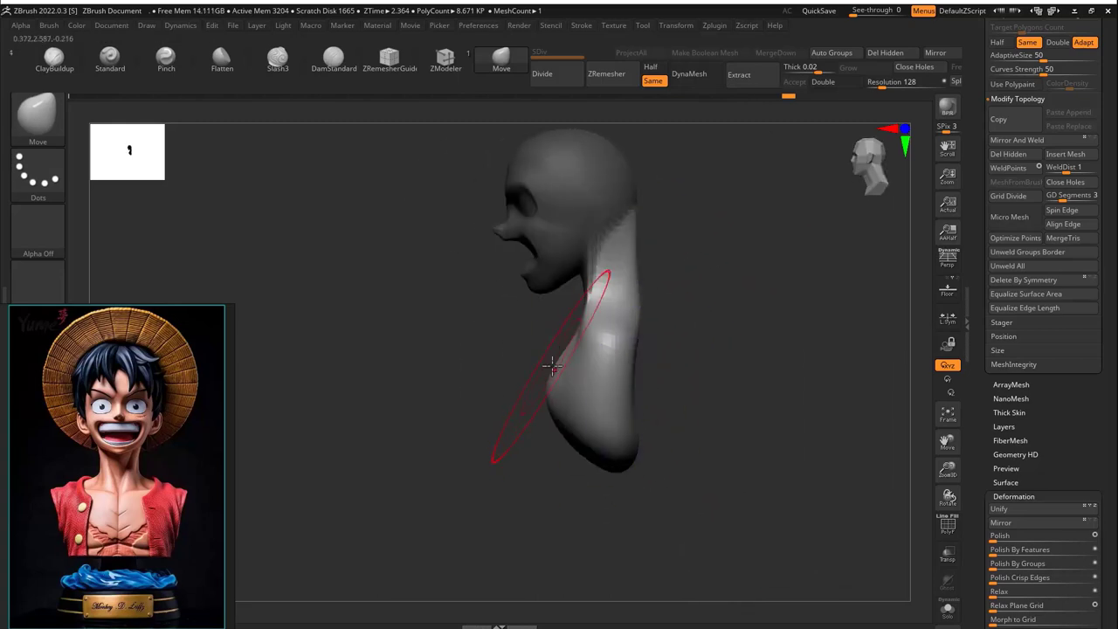
right_click_drag(543, 472, 445, 333)
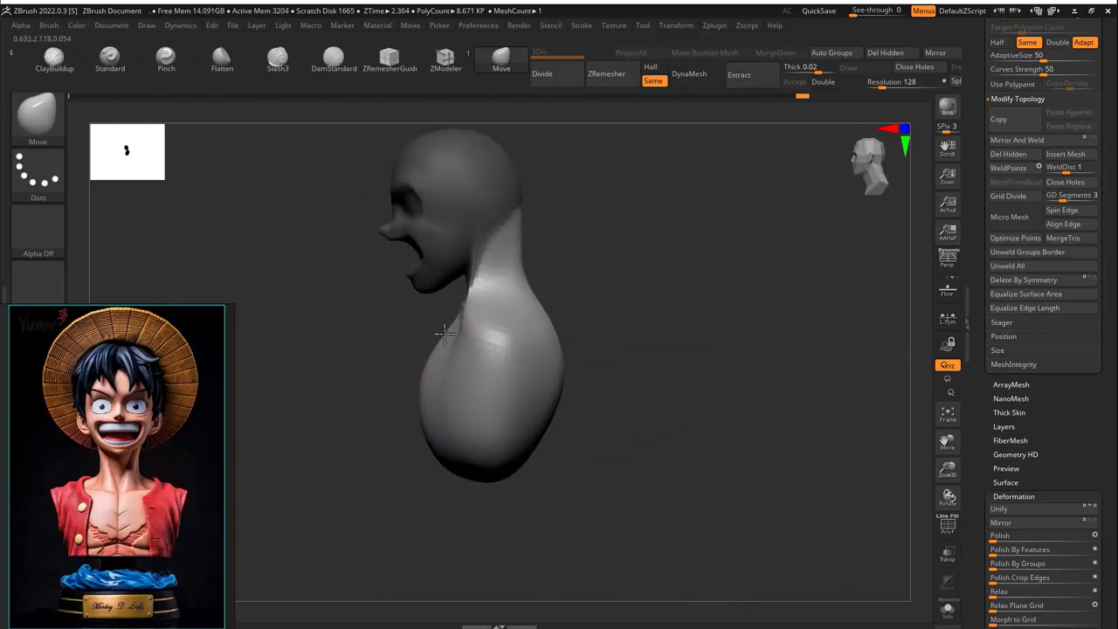
right_click_drag(430, 382, 585, 480)
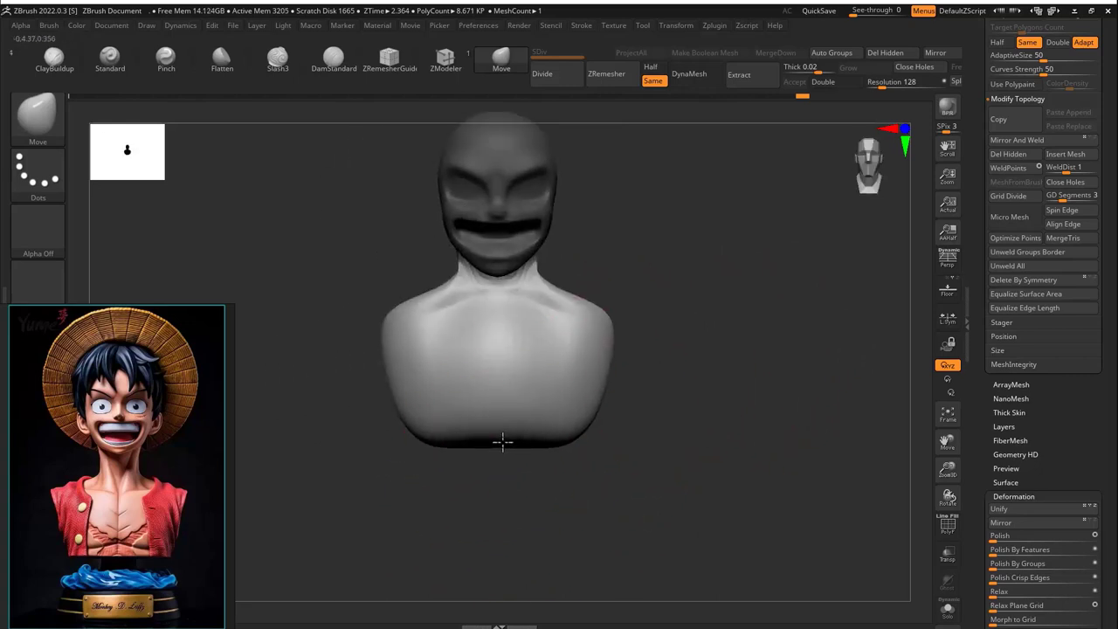
mouse_move(570, 423)
right_mouse_down()
mouse_move(719, 260)
mouse_move(691, 305)
right_mouse_up()
key("s")
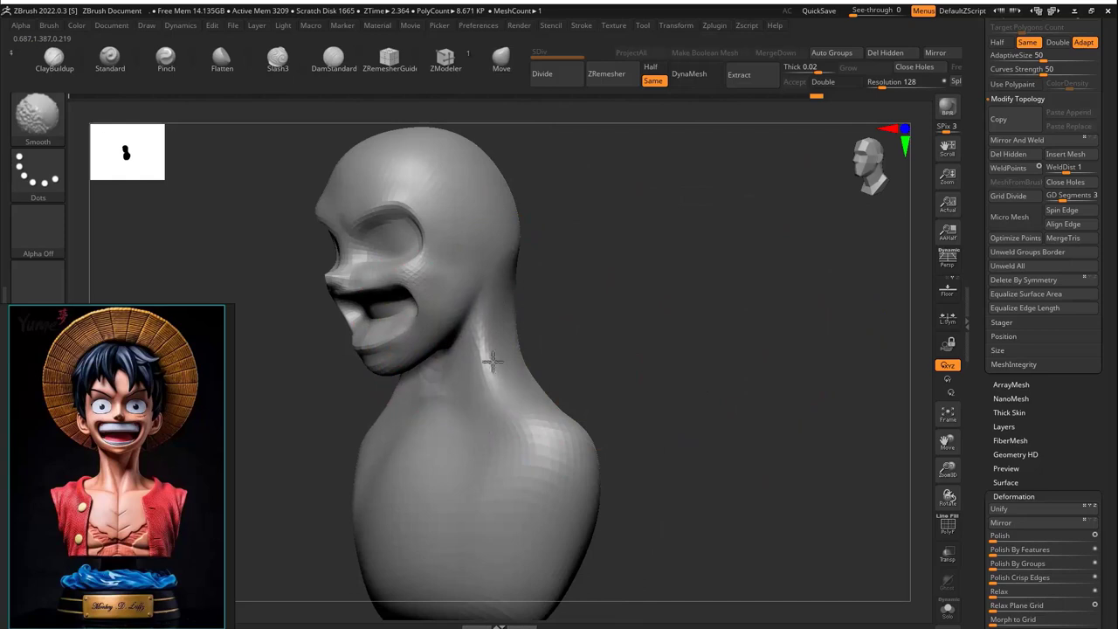
Build up the back and sides of the neck with ClayBuildup and smooth the volumes into the head and shoulders
right_click_drag(492, 360, 537, 362, "shift")
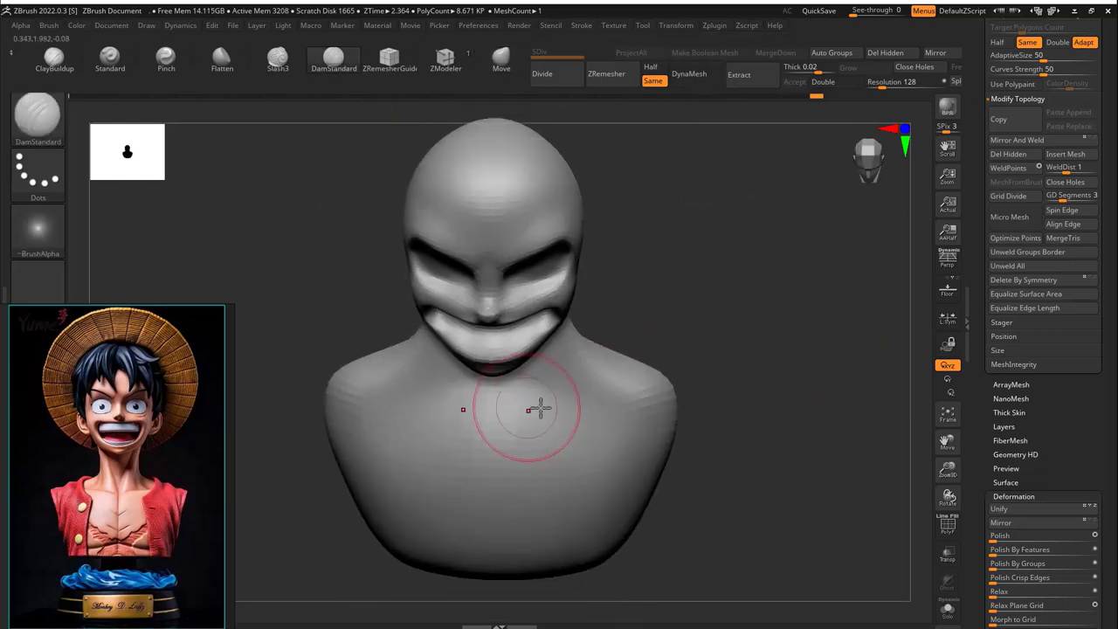
mouse_move(537, 407)
right_mouse_down()
mouse_move(649, 361)
mouse_move(687, 257)
mouse_move(664, 227)
right_mouse_up()
left_click(109, 57)
right_click_drag(524, 263, 591, 250)
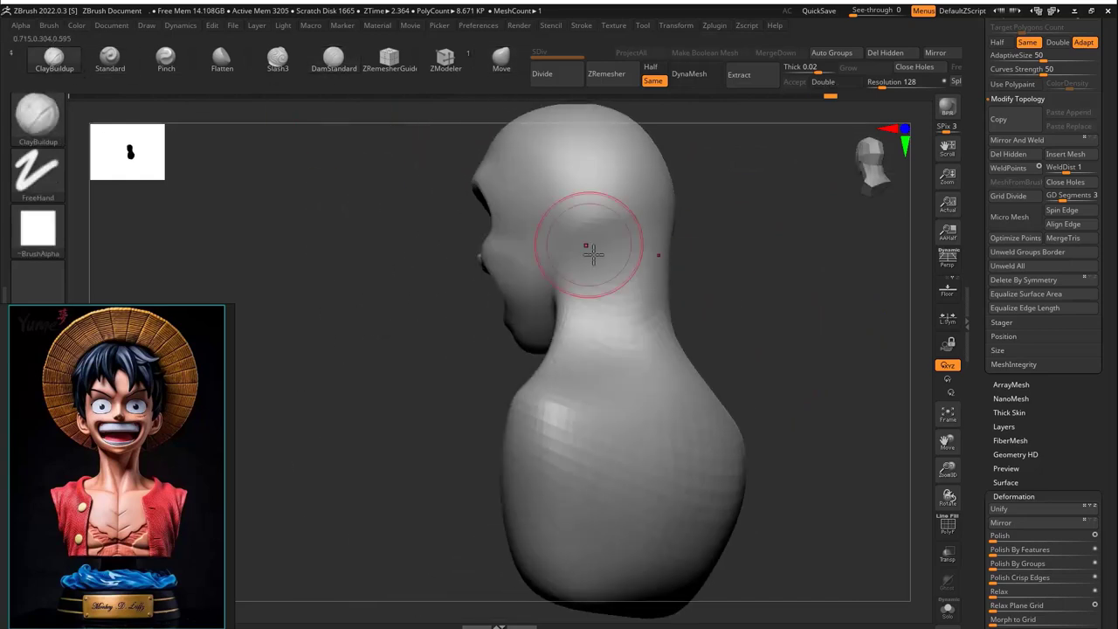
mouse_move(592, 250)
left_mouse_down("shift")
mouse_move(619, 325)
mouse_move(651, 245)
left_mouse_up("shift")
right_click_drag(637, 298, 593, 325)
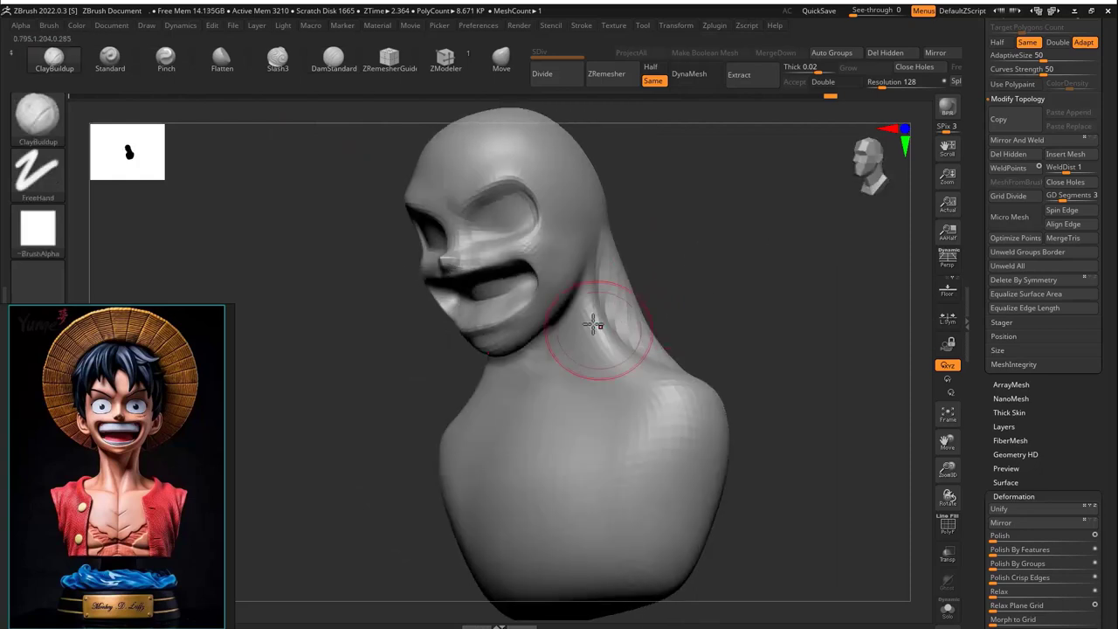
left_click_drag(598, 340, 620, 373, "shift")
mouse_move(640, 355)
left_mouse_down("shift")
mouse_move(664, 268)
mouse_move(602, 367)
mouse_move(592, 407)
mouse_move(621, 347)
left_mouse_up("shift")
left_click_drag(599, 433, 674, 324, "shift")
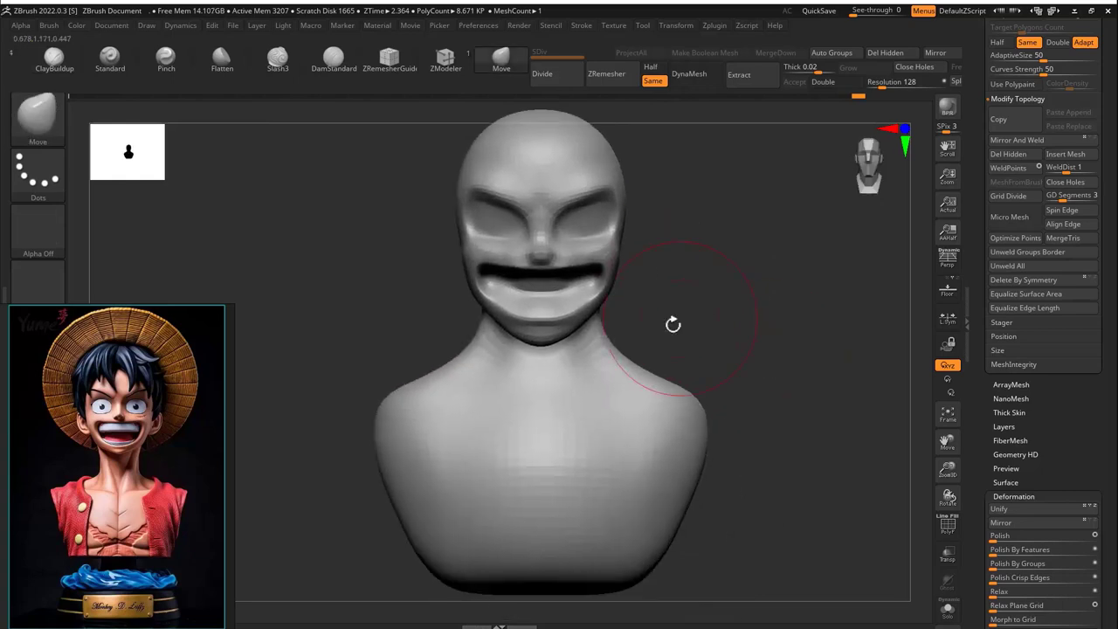
Slim the neck, slope the shoulders and adjust the upper-back profile with the Move brush
mouse_move(668, 387)
left_mouse_down("shift")
mouse_move(671, 434)
mouse_move(628, 382)
mouse_move(601, 395)
left_mouse_up("shift")
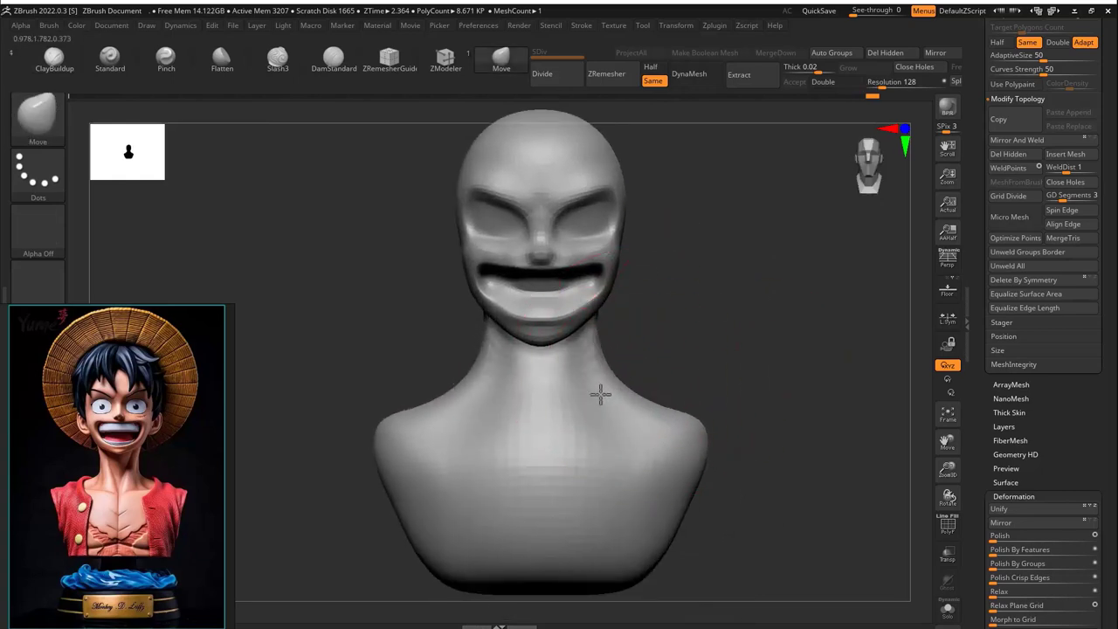
left_click_drag(569, 354, 411, 412, "shift")
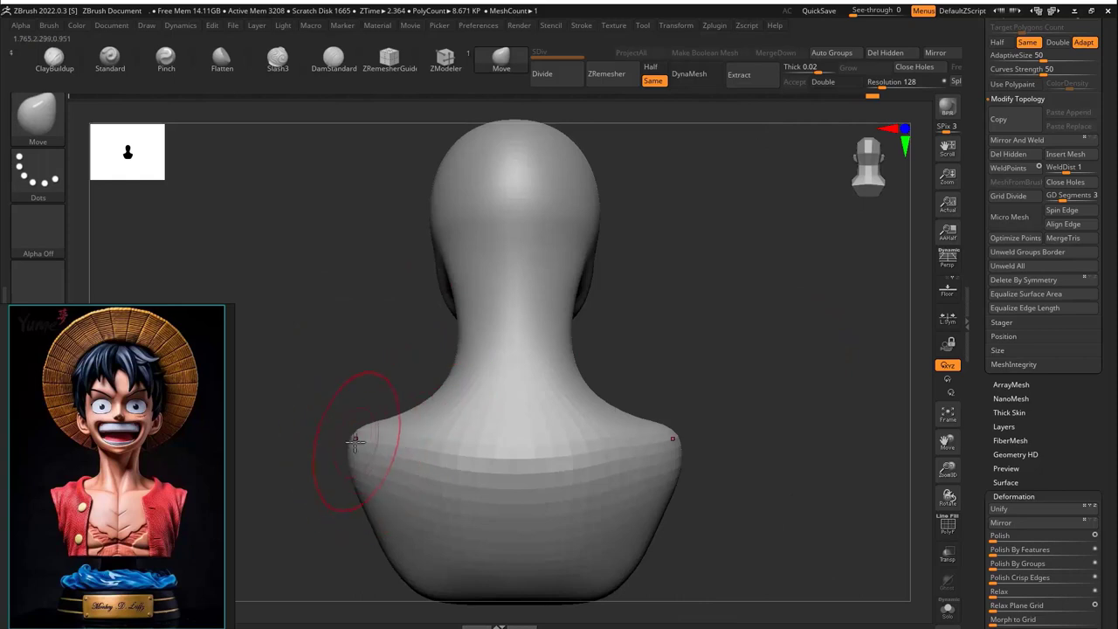
left_click_drag(332, 418, 644, 379, "shift")
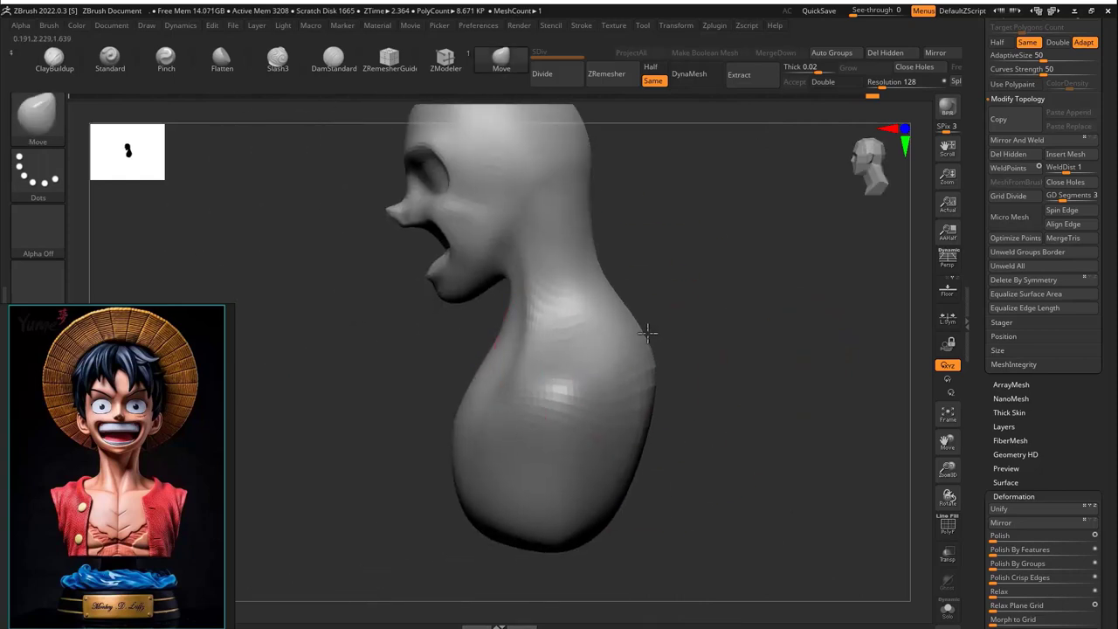
mouse_move(648, 332)
left_mouse_down("shift")
mouse_move(740, 315)
mouse_move(618, 311)
mouse_move(567, 329)
mouse_move(489, 312)
mouse_move(665, 261)
mouse_move(670, 327)
mouse_move(550, 374)
left_mouse_up("shift")
right_click_drag(503, 444, 489, 444)
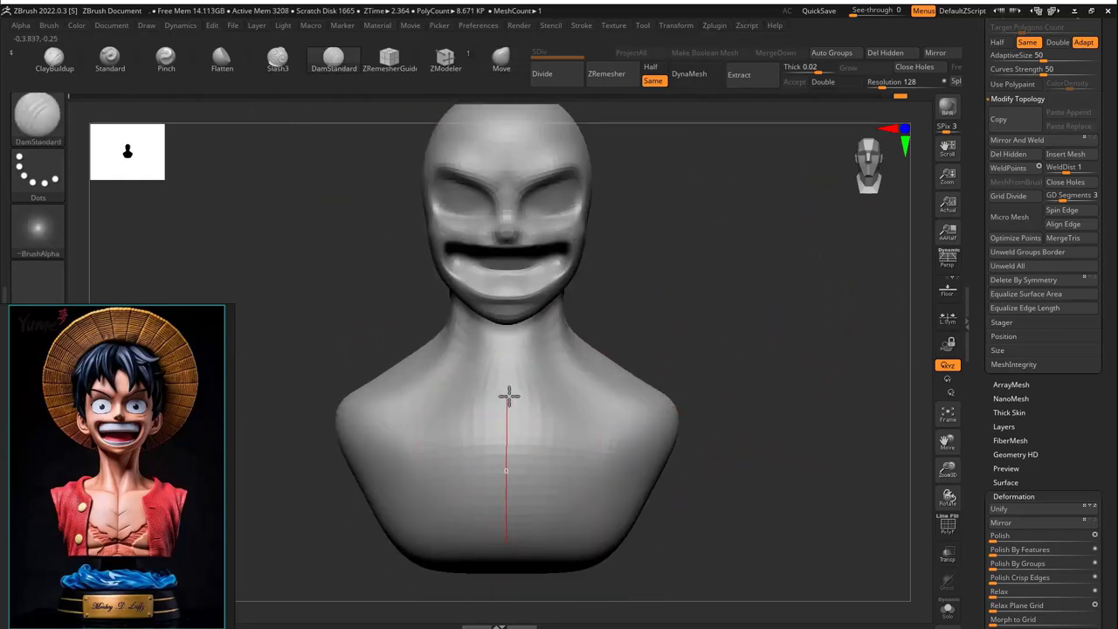
Carve the collarbones and the vertical centre line of the chest with DamStandard
key("space")
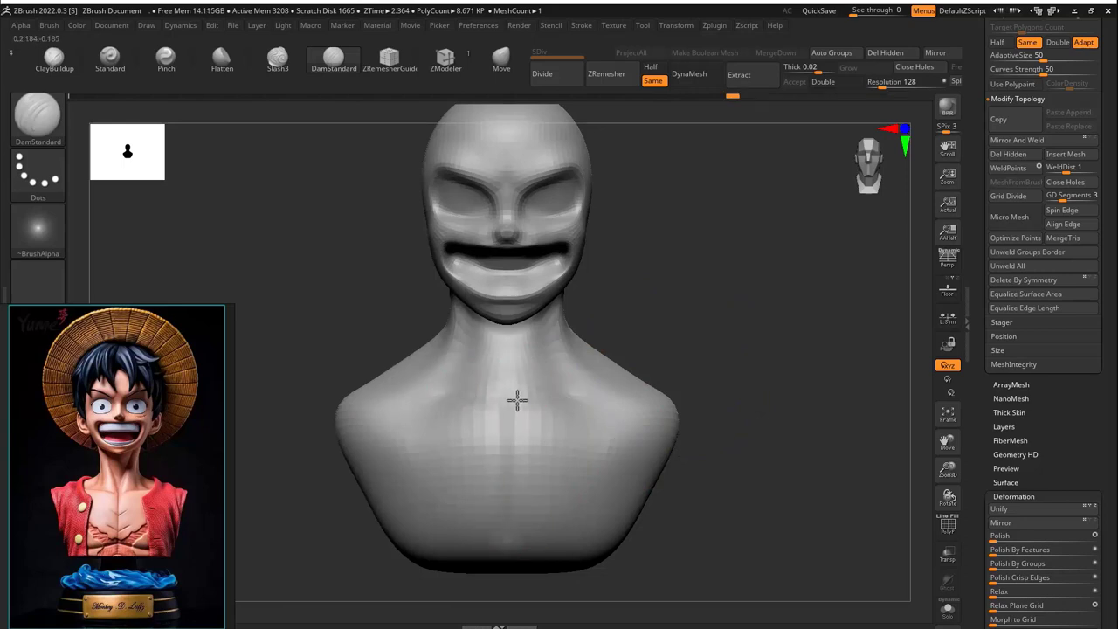
right_click_drag(592, 409, 516, 402)
right_click_drag(684, 392, 508, 416, "shift")
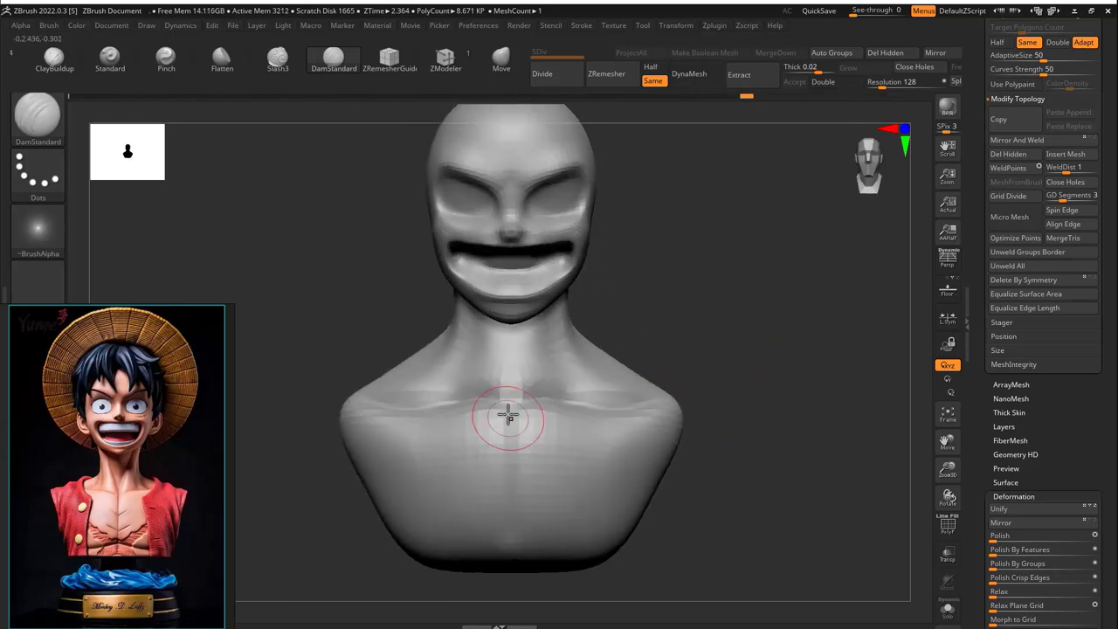
right_click_drag(539, 523, 679, 429)
Tighten the collarbone ridges and the breastbone groove with the Pinch brush
key("b")
key("p")
key("i")
right_click_drag(387, 332, 506, 501, "shift")
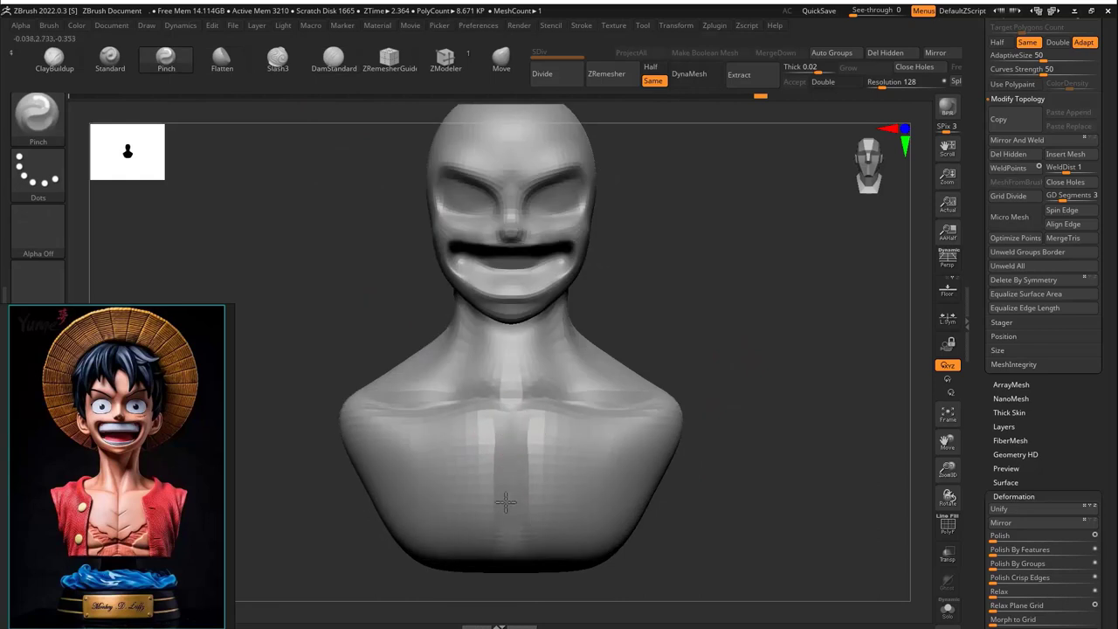
right_click_drag(512, 444, 529, 272)
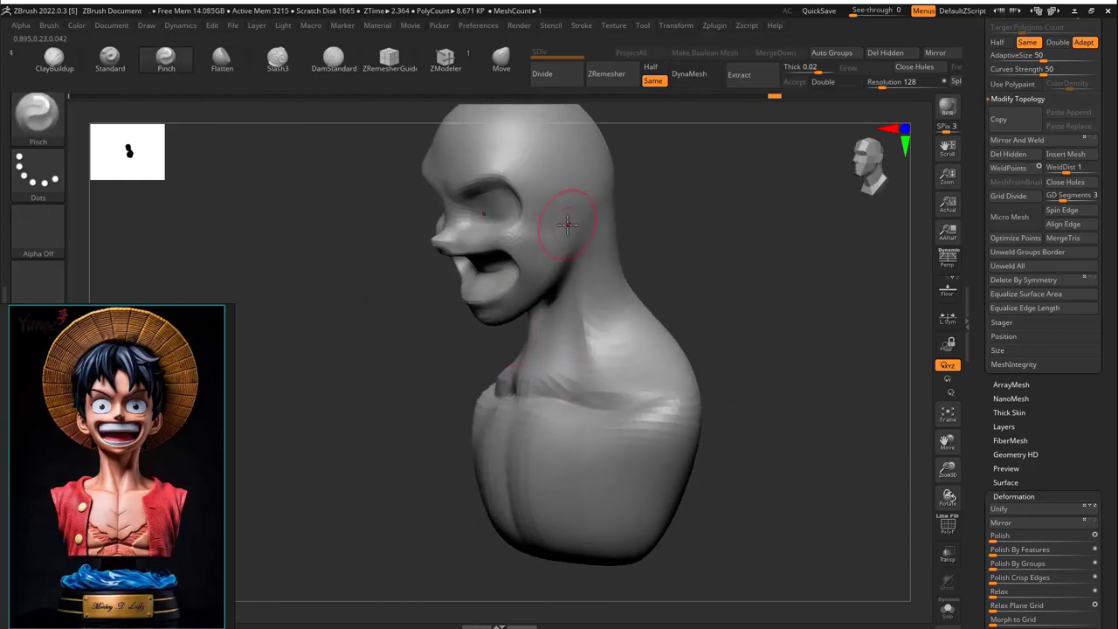
Carve the side neck muscle from behind the jaw down to the collarbone with DamStandard and smooth it
key("b")
key("d")
key("s")
mouse_move(340, 110)
right_mouse_down()
mouse_move(379, 342)
mouse_move(482, 387)
mouse_move(569, 295)
mouse_move(612, 190)
right_mouse_up()
left_click_drag(554, 337, 577, 327, "shift")
right_click_drag(576, 327, 637, 309)
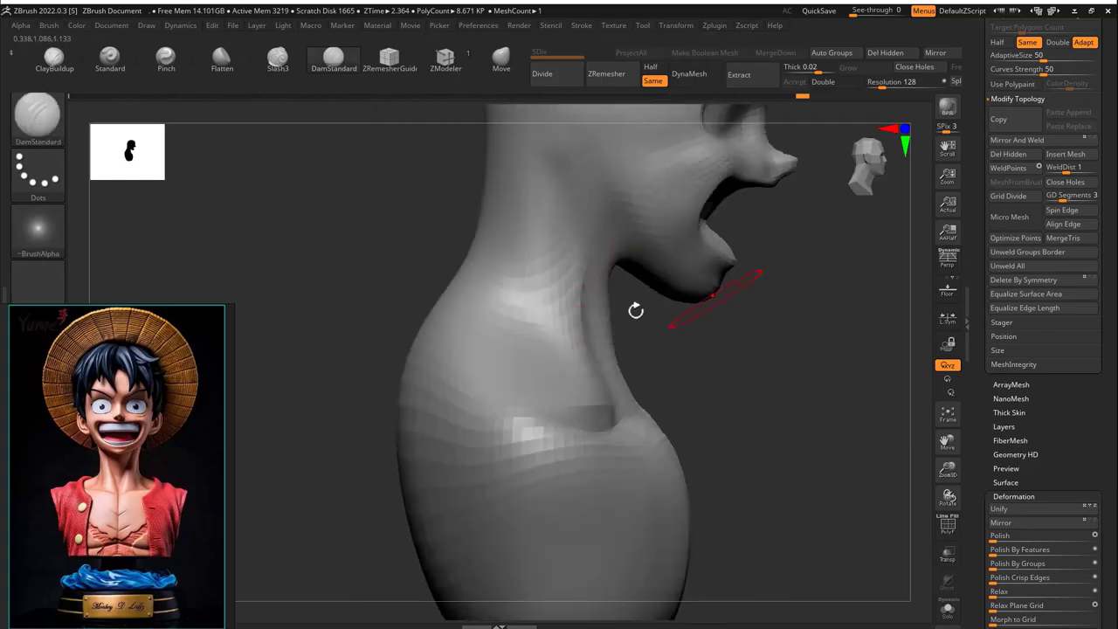
Reshape the throat, side neck muscle and collarbone hollow in profile with the Move brush
key("b")
key("m")
key("v")
mouse_move(524, 305)
left_mouse_down()
mouse_move(577, 333)
mouse_move(524, 338)
mouse_move(550, 227)
mouse_move(538, 331)
left_mouse_up()
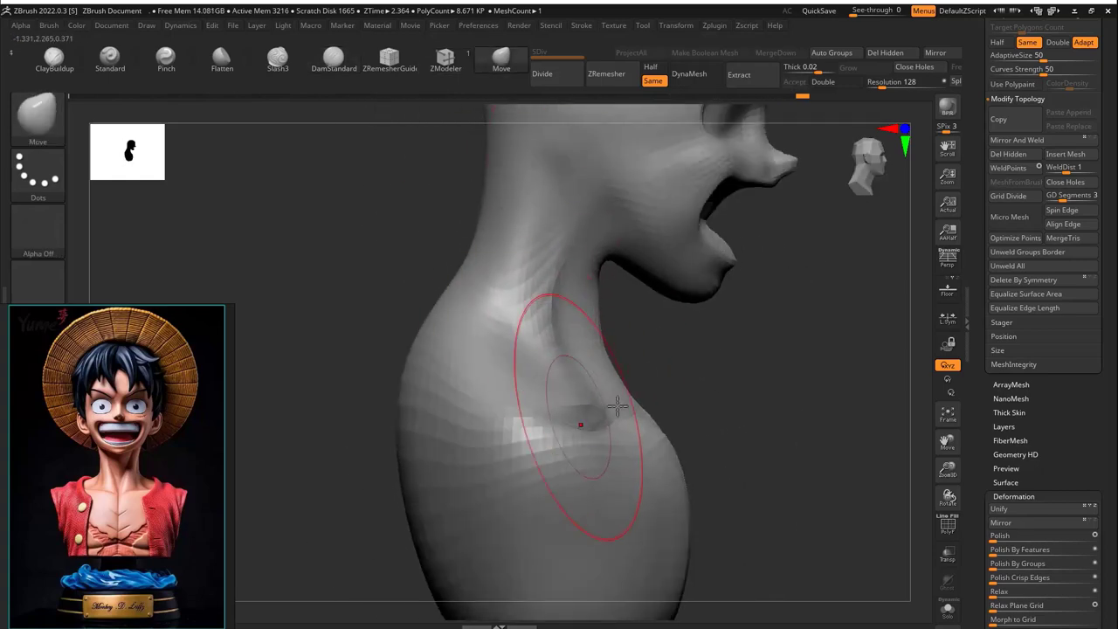
right_click_drag(617, 406, 739, 400)
mouse_move(682, 429)
right_mouse_down()
mouse_move(828, 351)
mouse_move(574, 387)
right_mouse_up()
mouse_move(574, 388)
left_mouse_down()
mouse_move(644, 387)
mouse_move(686, 337)
left_mouse_up()
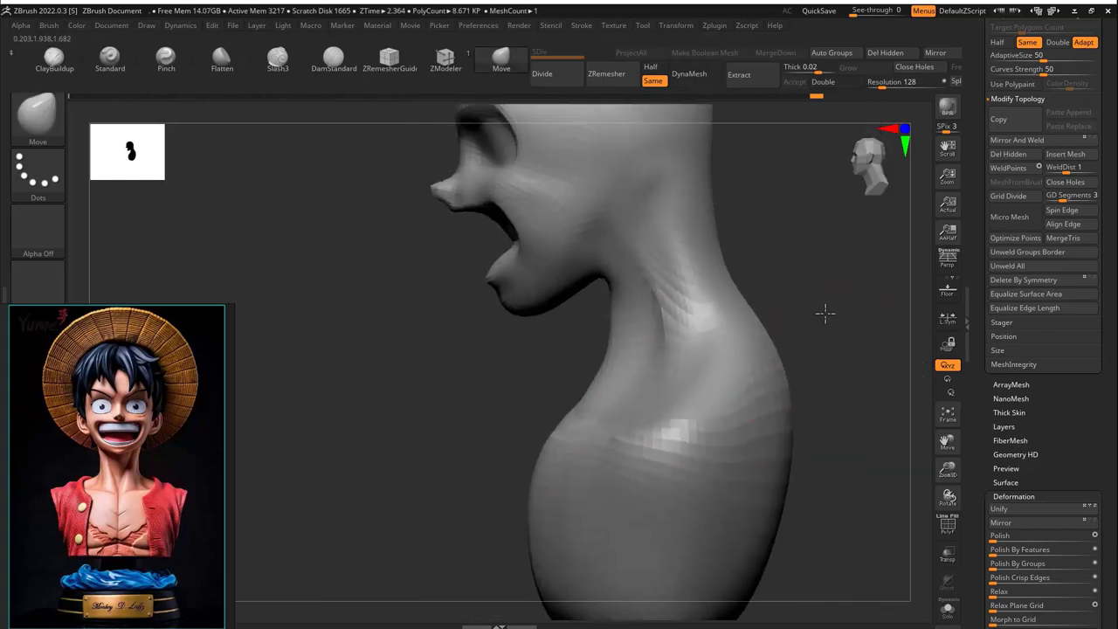
Square off the shoulders, taper the torso and adjust the neck outline under the jaw with the Move brush
right_click_drag(824, 312, 602, 422, "alt")
right_click_drag(564, 376, 730, 386)
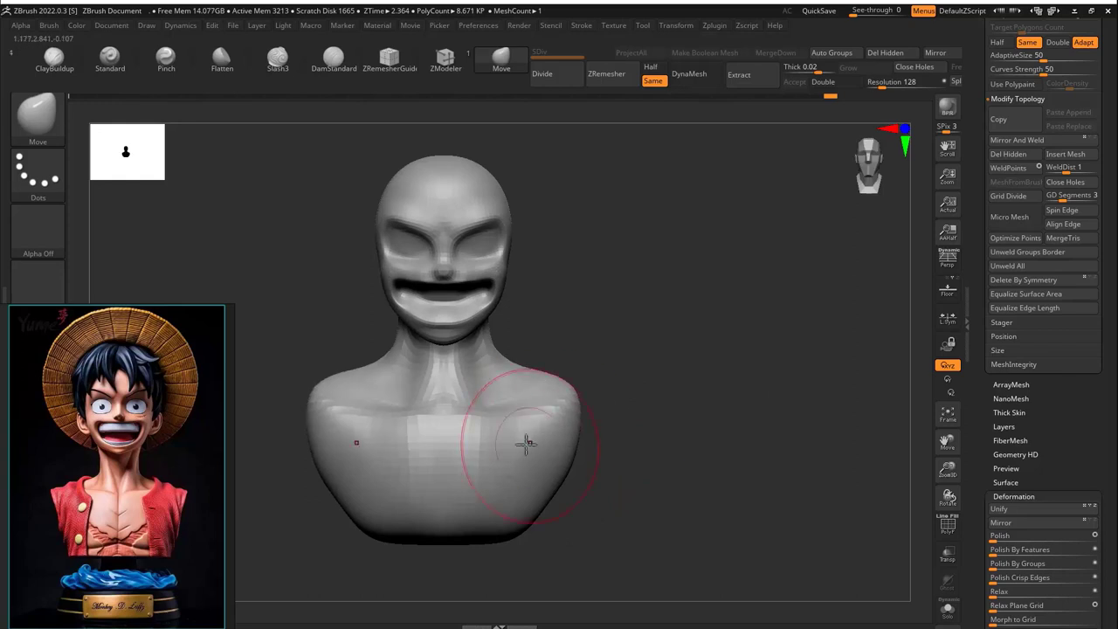
mouse_move(538, 390)
right_mouse_down("alt")
mouse_move(742, 369)
mouse_move(694, 375)
mouse_move(669, 337)
mouse_move(577, 363)
mouse_move(581, 341)
right_mouse_up("alt")
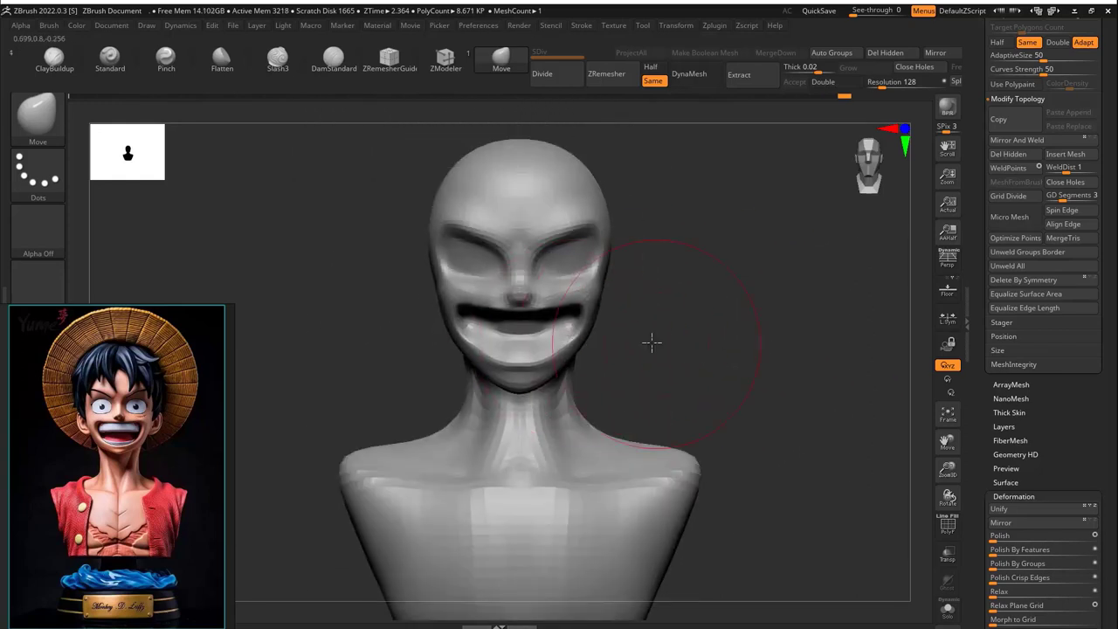
right_click_drag(652, 342, 533, 340)
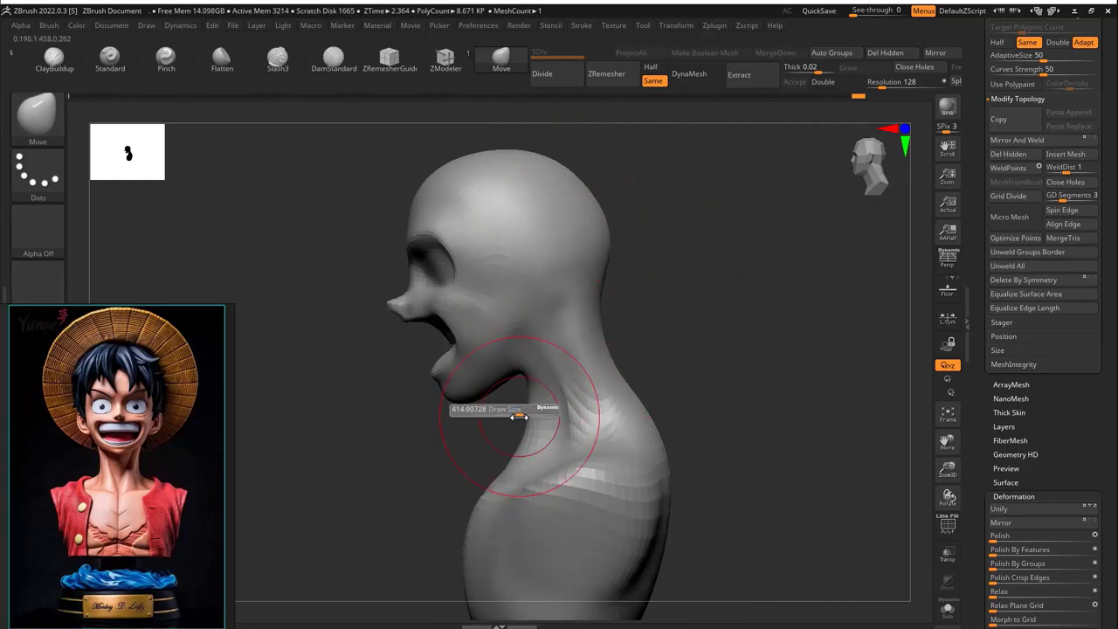
mouse_move(555, 444)
right_mouse_down("alt")
mouse_move(437, 445)
mouse_move(429, 400)
right_mouse_up("alt")
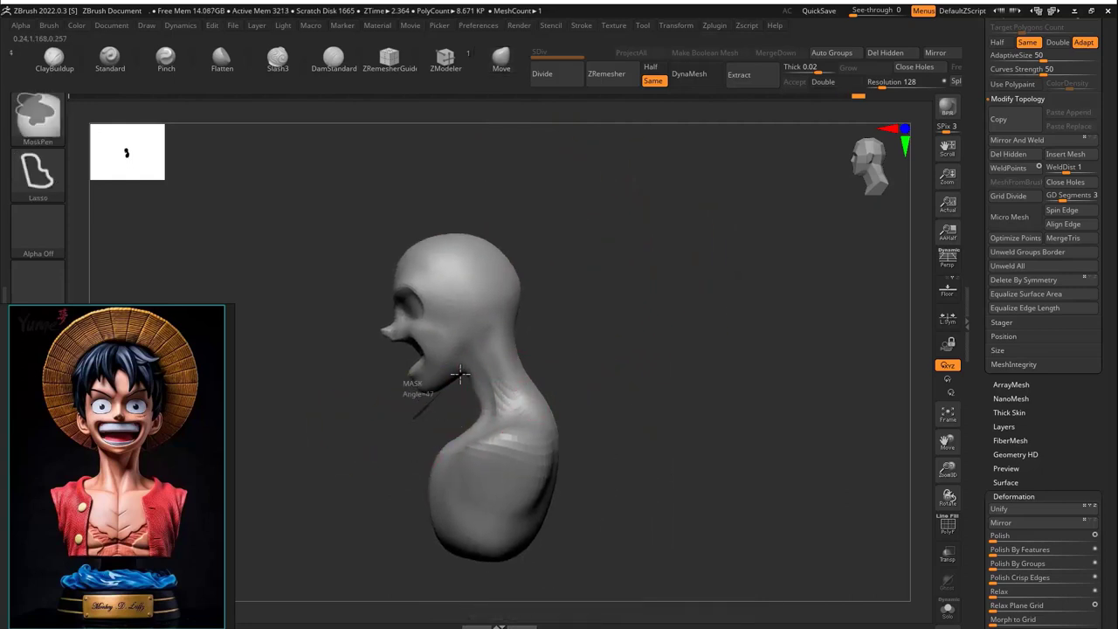
Mask the head with a lasso and reposition the unmasked neck and torso with the transform gizmo
left_click_drag(572, 278, 452, 304, "ctrl")
left_click(588, 367, "ctrl")
key("w")
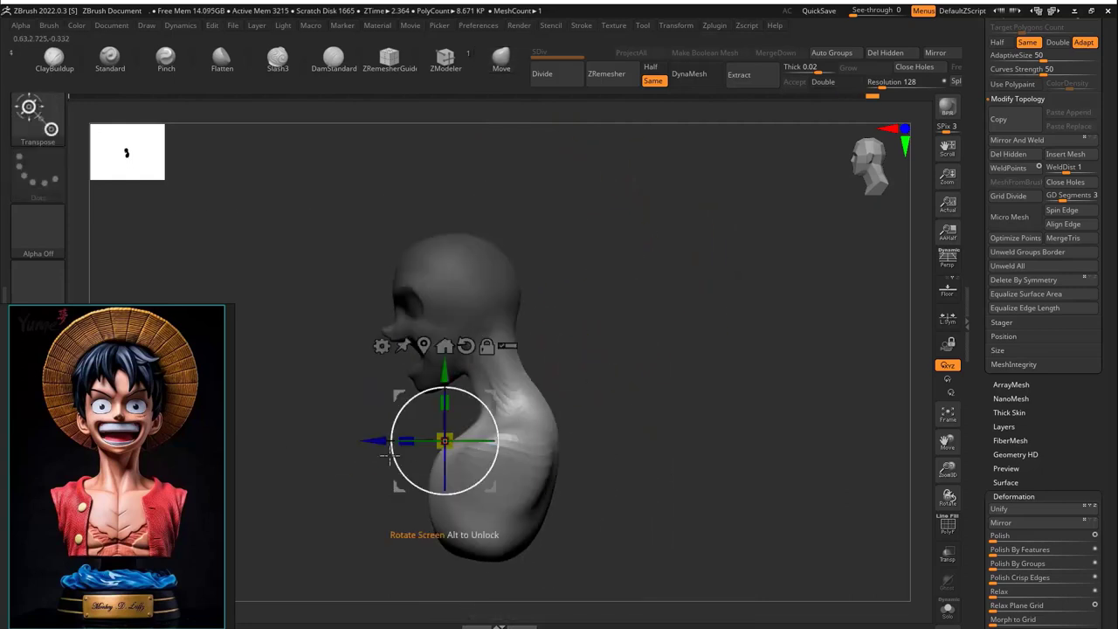
mouse_move(548, 372)
left_mouse_down()
mouse_move(538, 359)
mouse_move(463, 367)
mouse_move(458, 386)
mouse_move(649, 325)
mouse_move(507, 419)
mouse_move(593, 321)
mouse_move(579, 324)
mouse_move(661, 274)
mouse_move(619, 424)
mouse_move(597, 392)
mouse_move(669, 361)
mouse_move(439, 404)
left_mouse_up()
key("q")
Refine the throat and jaw in profile and the head outline from the front with the Move brush
key("b")
key("d")
key("s")
key("b")
key("m")
key("v")
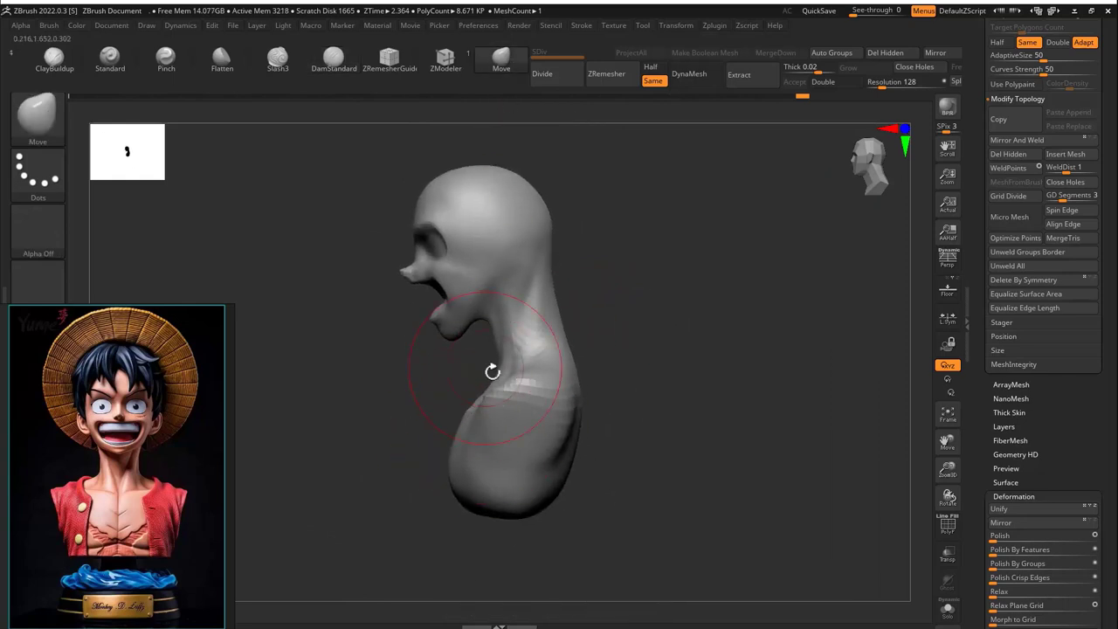
mouse_move(449, 335)
left_mouse_down()
mouse_move(637, 320)
mouse_move(504, 398)
left_mouse_up()
key("s")
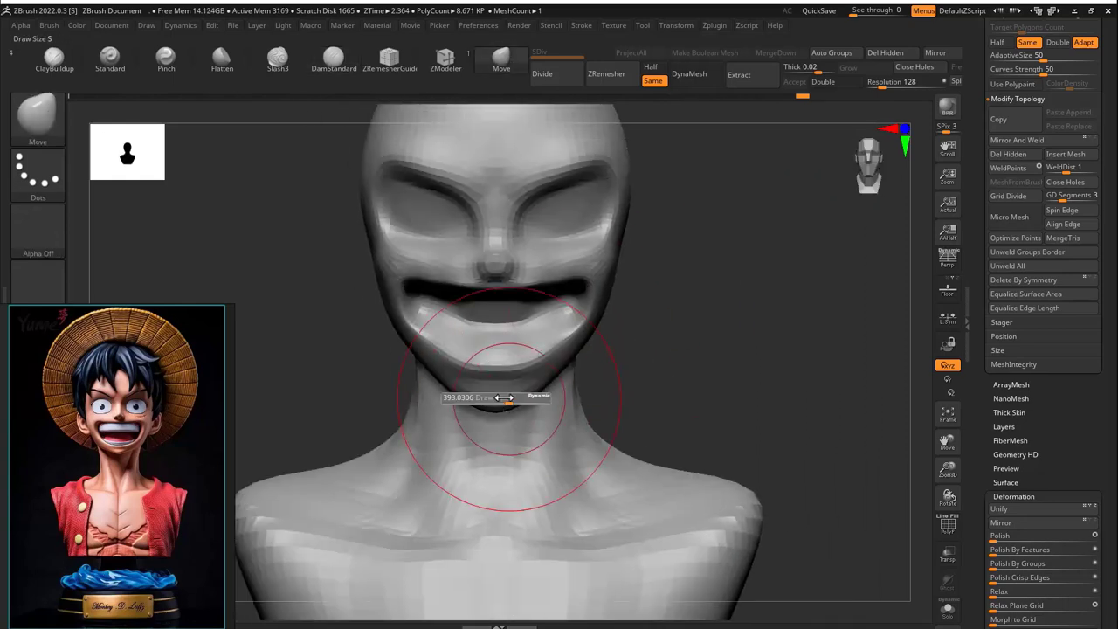
right_click_drag(556, 343, 534, 302)
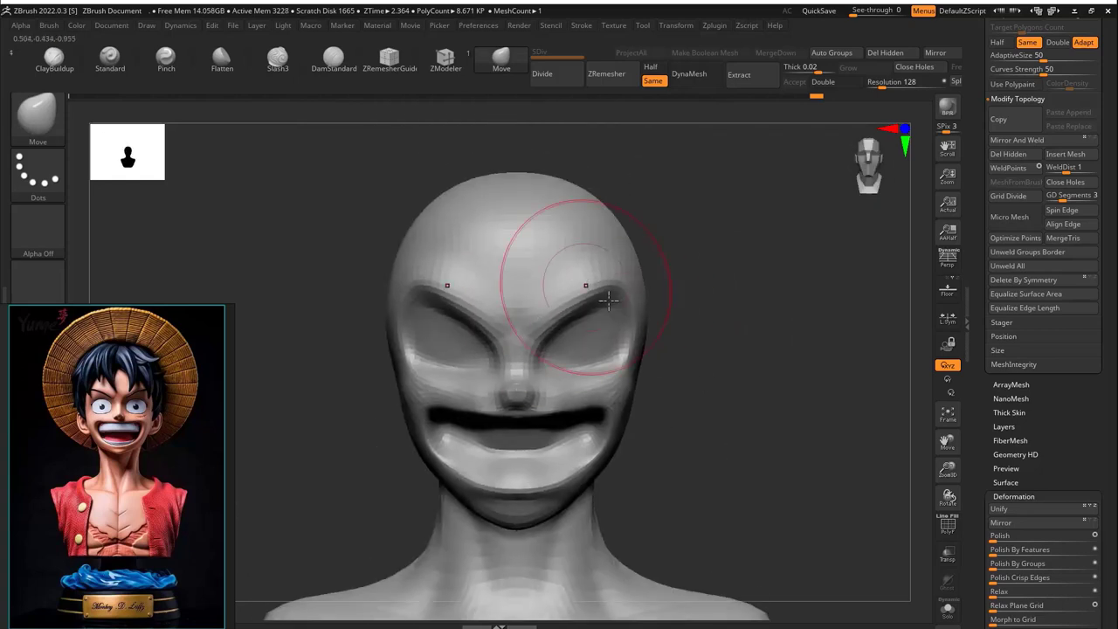
mouse_move(609, 300)
right_mouse_down()
mouse_move(504, 376)
mouse_move(504, 332)
mouse_move(595, 366)
mouse_move(634, 287)
mouse_move(629, 218)
right_mouse_up()
Remesh the bust with ZRemesher and carve a vertical sternum groove down the chest with DamStandard and Pinch
left_click(334, 60)
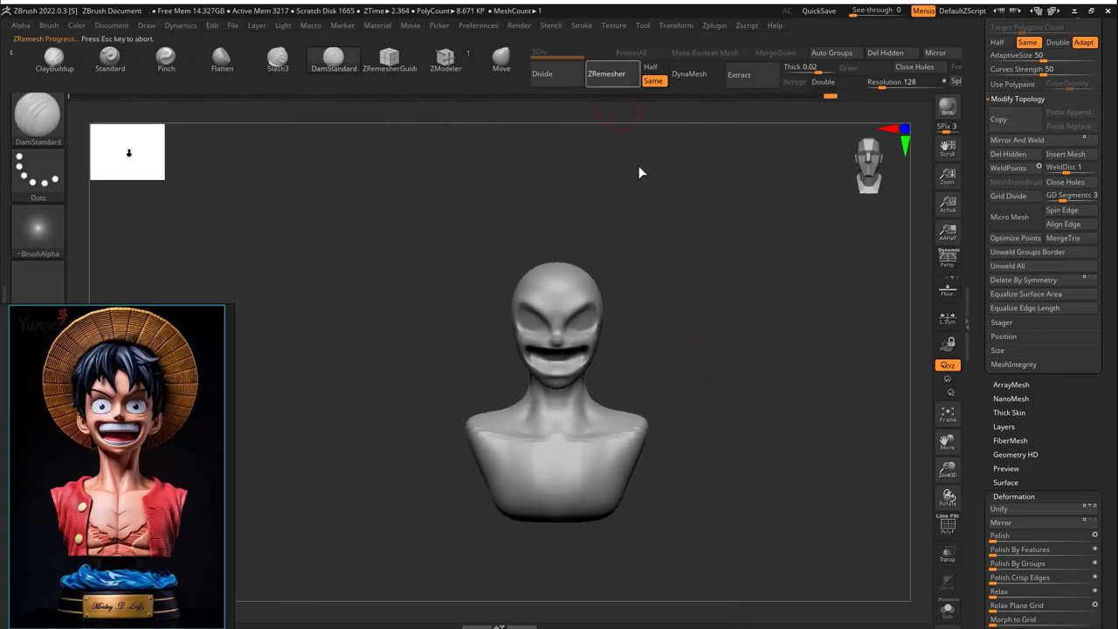
right_click_drag(699, 324, 516, 391)
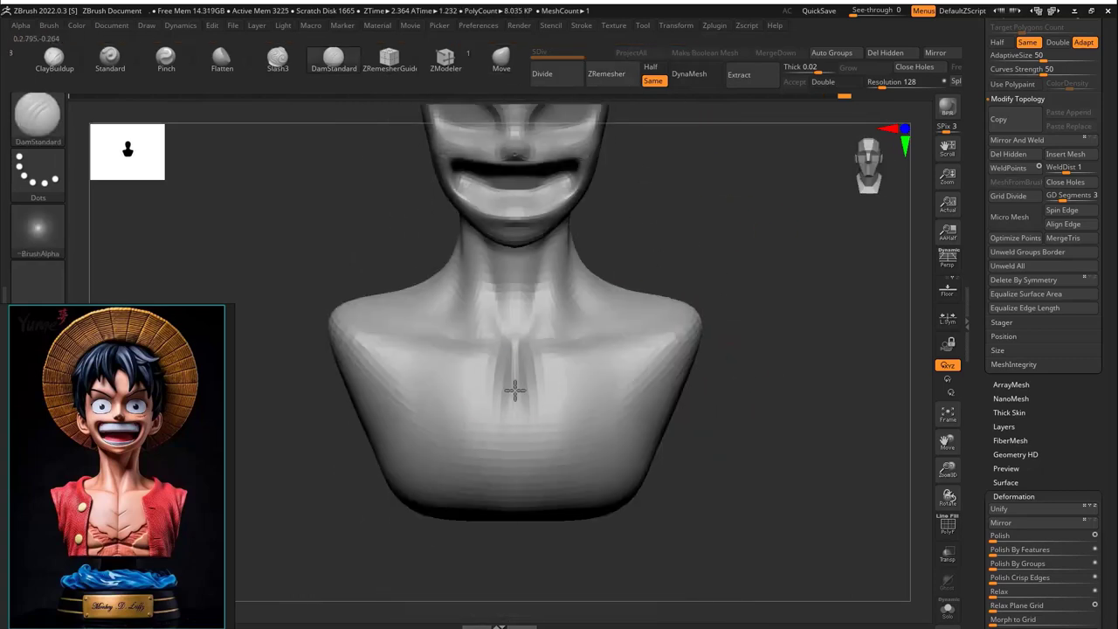
key("b")
key("p")
key("i")
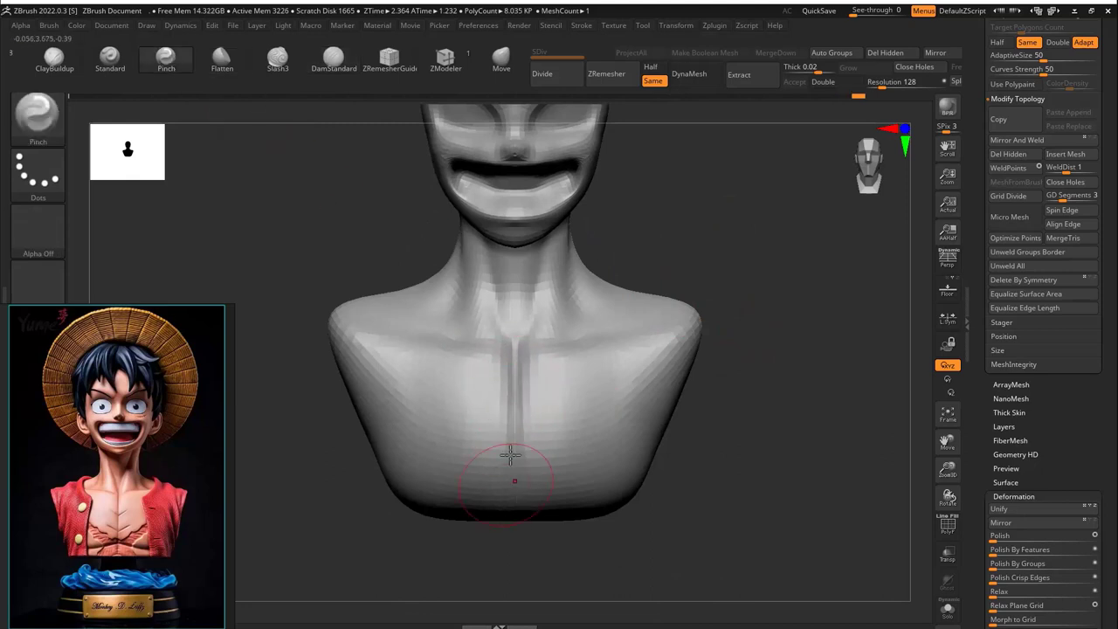
left_click(501, 63)
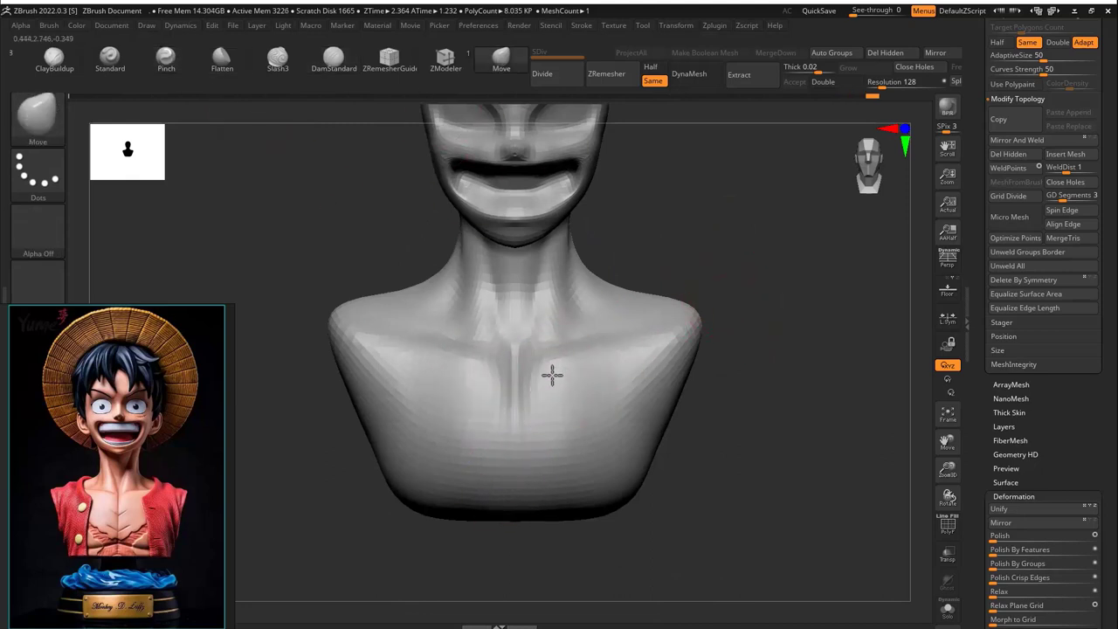
Carve the collarbone hollows and neck-to-shoulder muscles with DamStandard, and adjust the shoulder slope with the Move brush
left_click(329, 61)
mouse_move(672, 245)
left_mouse_down()
mouse_move(687, 270)
mouse_move(611, 294)
left_mouse_up()
left_click_drag(761, 232, 644, 274)
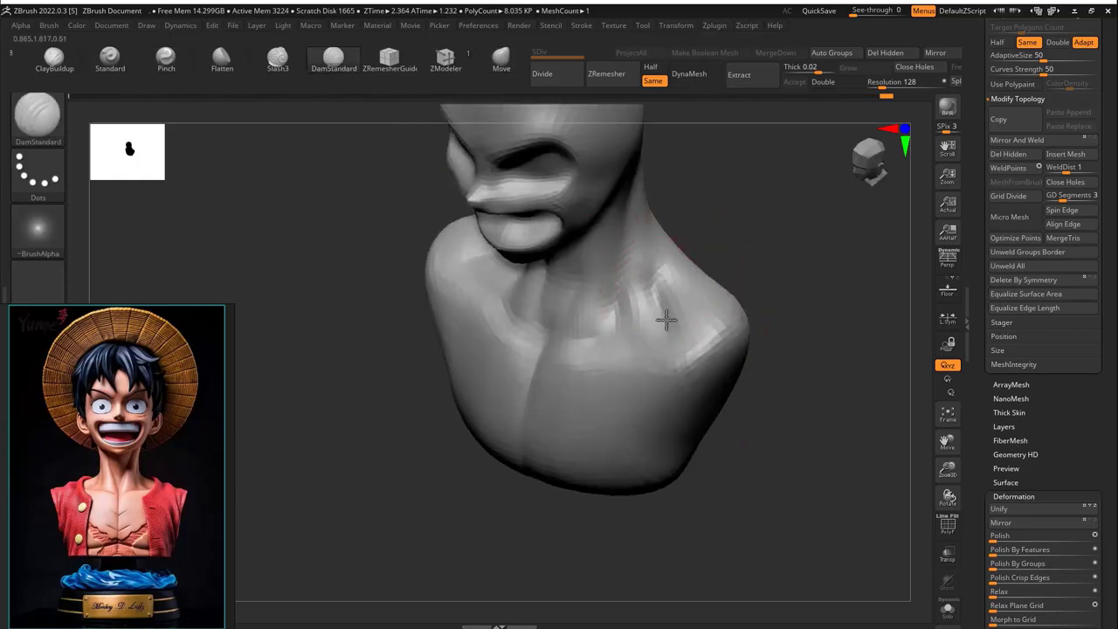
mouse_move(669, 327)
left_mouse_down()
mouse_move(748, 219)
mouse_move(676, 267)
mouse_move(591, 298)
left_mouse_up()
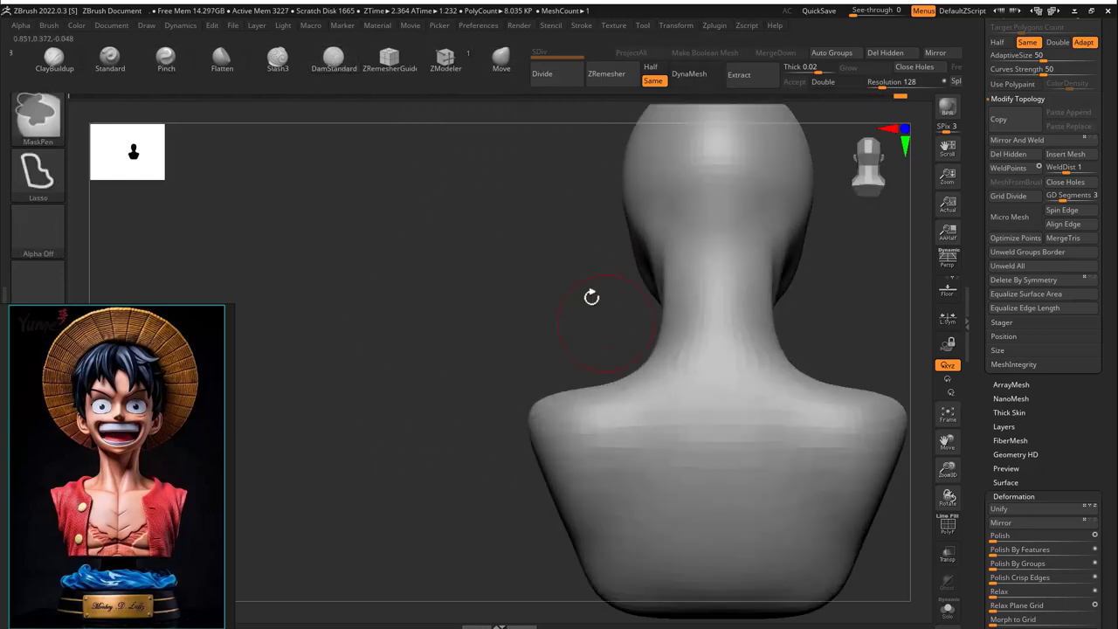
mouse_move(592, 379)
left_mouse_down()
mouse_move(661, 332)
mouse_move(671, 267)
left_mouse_up()
mouse_move(776, 288)
left_mouse_down()
mouse_move(714, 303)
mouse_move(759, 309)
mouse_move(684, 242)
left_mouse_up()
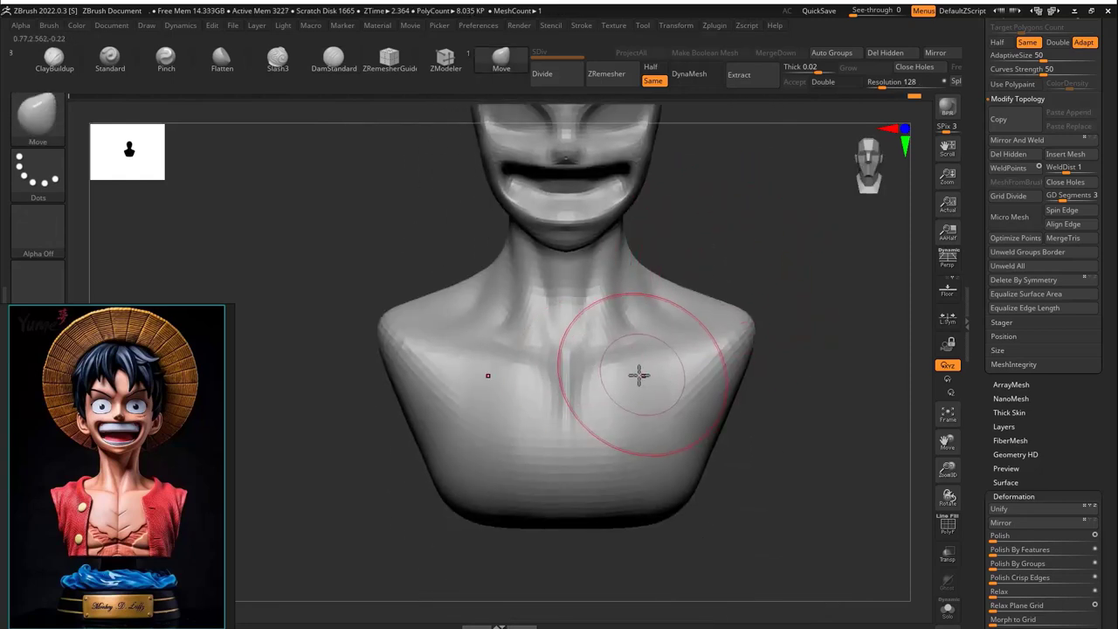
Mask the shoulders and torso sides in the shape of an open vest and extract it with a thickness of 0.04
mouse_move(642, 372)
left_mouse_down("ctrl")
mouse_move(653, 269)
mouse_move(664, 267)
mouse_move(598, 562)
mouse_move(581, 566)
mouse_move(694, 559)
mouse_move(635, 581)
mouse_move(740, 290)
mouse_move(598, 298)
mouse_move(693, 400)
mouse_move(578, 577)
mouse_move(738, 325)
mouse_move(782, 338)
mouse_move(754, 225)
left_mouse_up("ctrl")
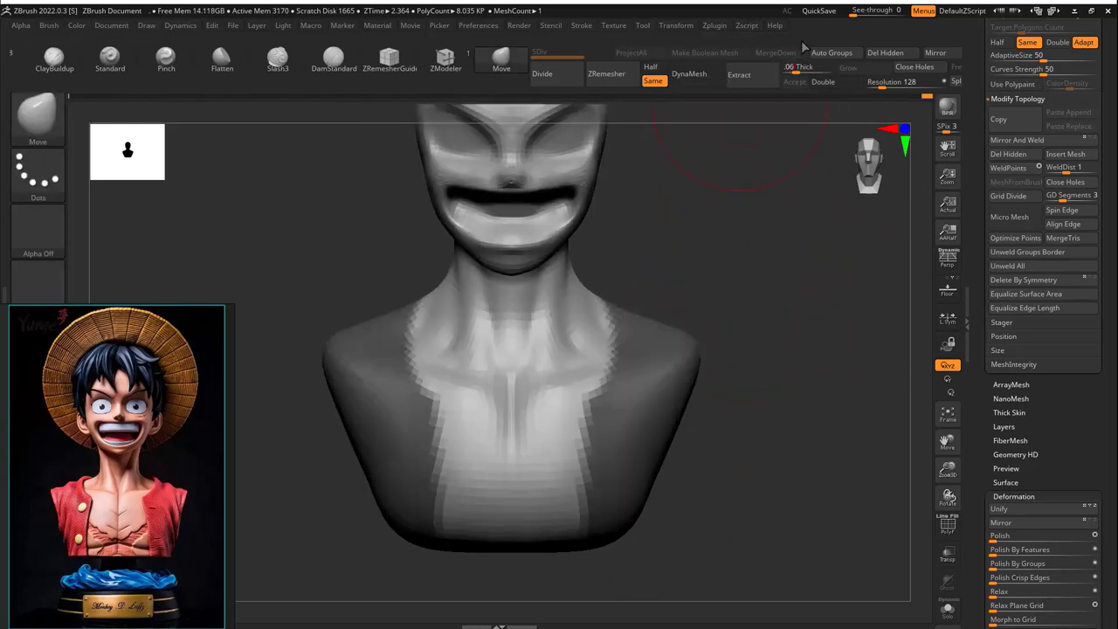
left_click(739, 74)
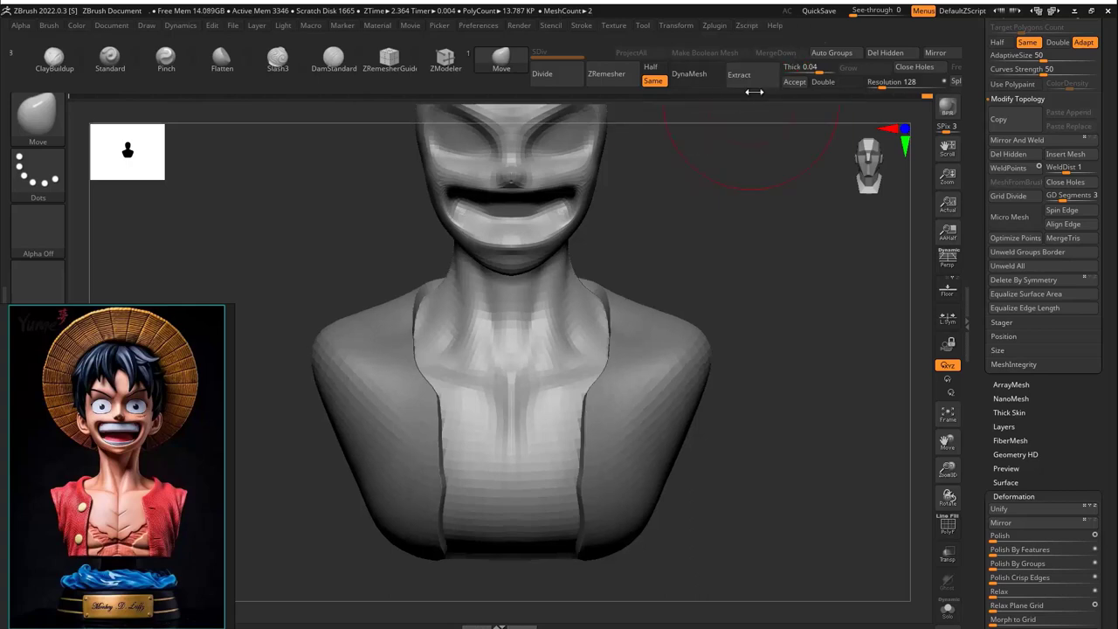
left_click(795, 82)
Smooth the extracted vest with the Polish deformations and display its polygroups and wireframe
scroll(994, 339, "down", 5)
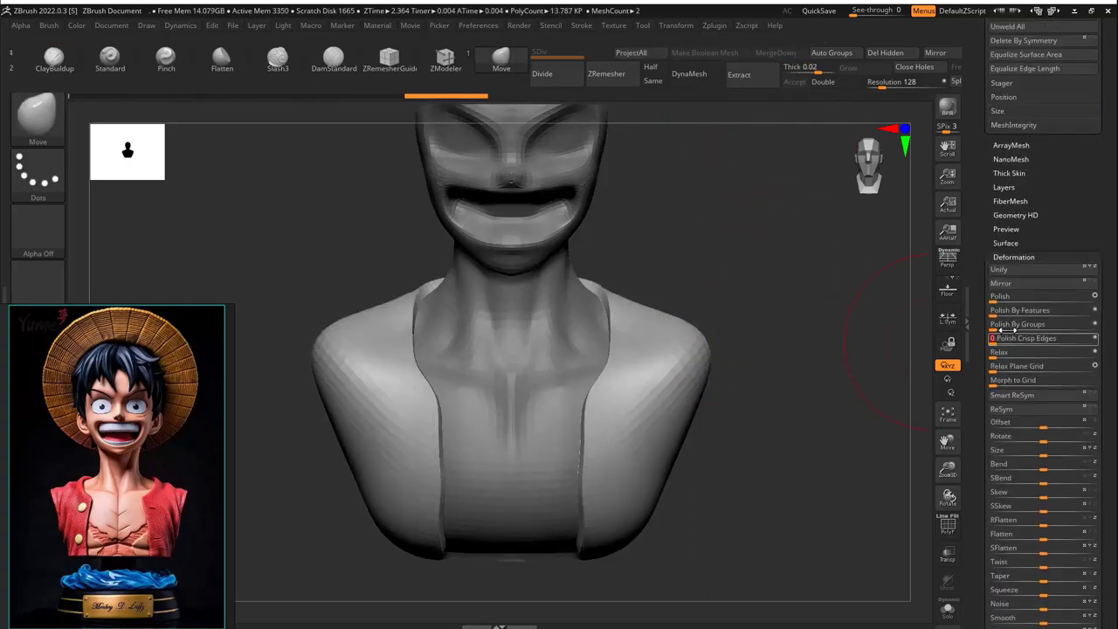
left_click(996, 296)
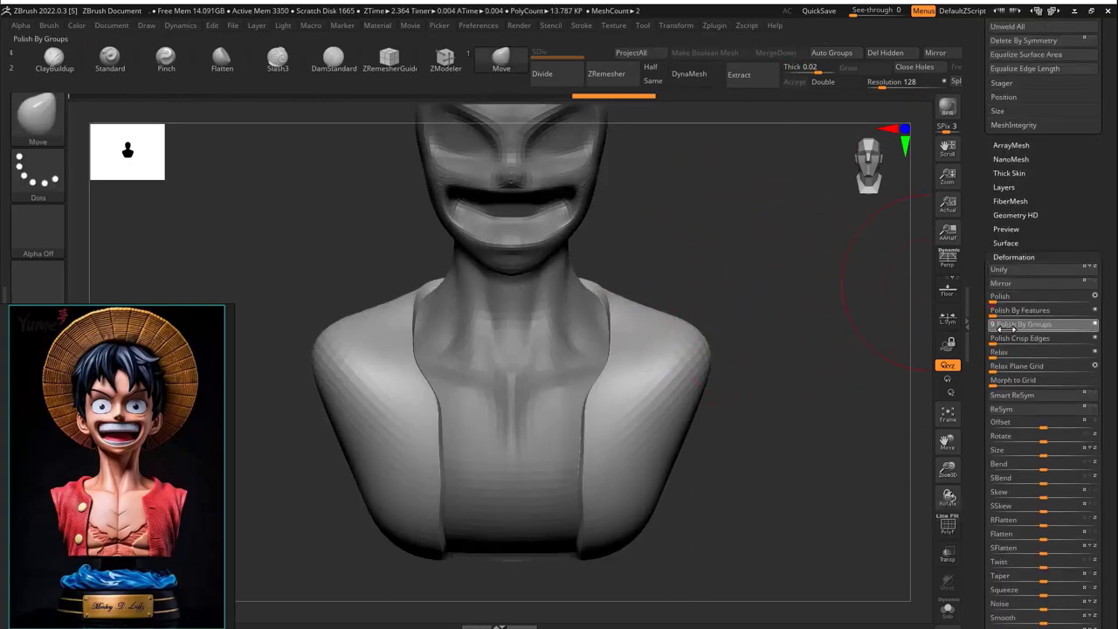
key("shift+f")
left_click_drag(769, 385, 804, 387)
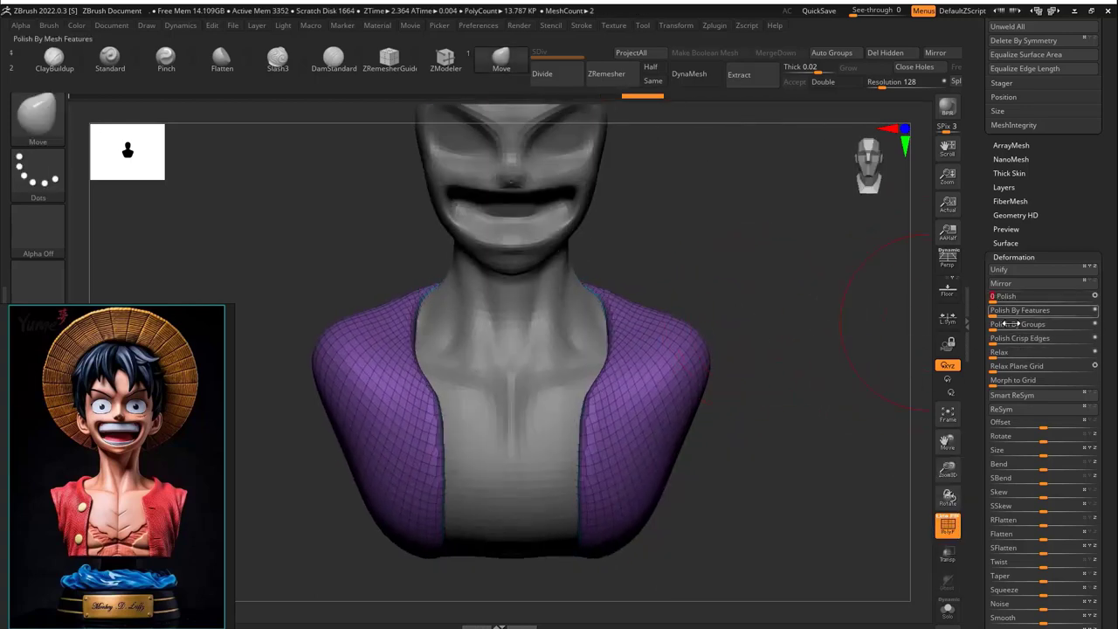
Return to the head mesh without the wireframe and mask an ear-shaped patch on the side of the head
right_click_drag(874, 340, 746, 324, "ctrl")
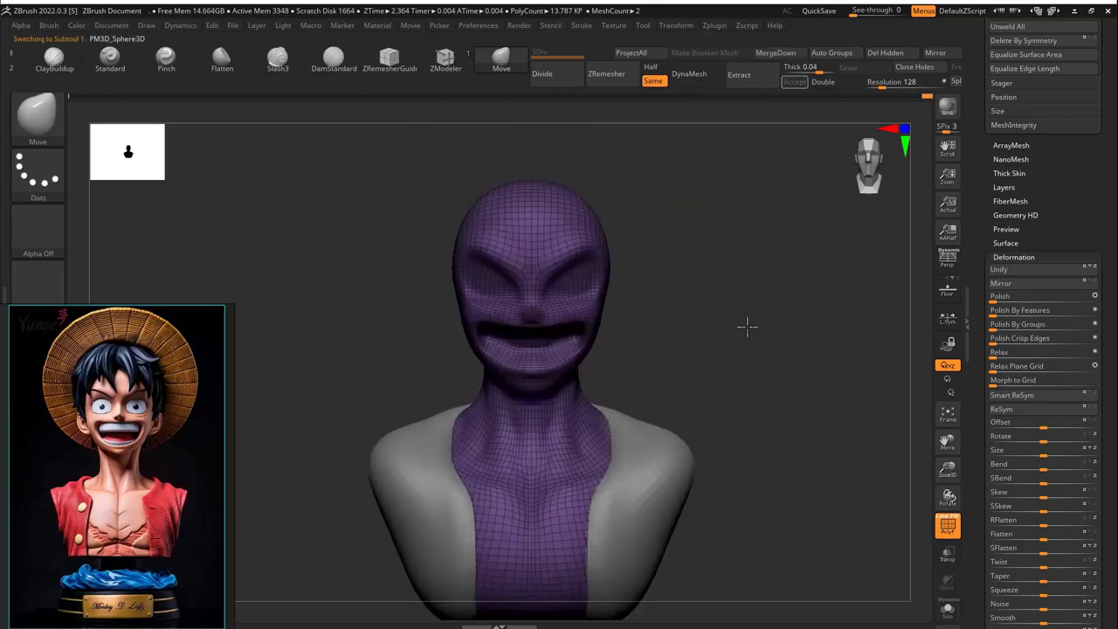
key("shift+f")
mouse_move(522, 249)
right_mouse_down()
mouse_move(731, 270)
mouse_move(542, 249)
right_mouse_up()
left_click_drag(551, 188, 567, 274, "ctrl")
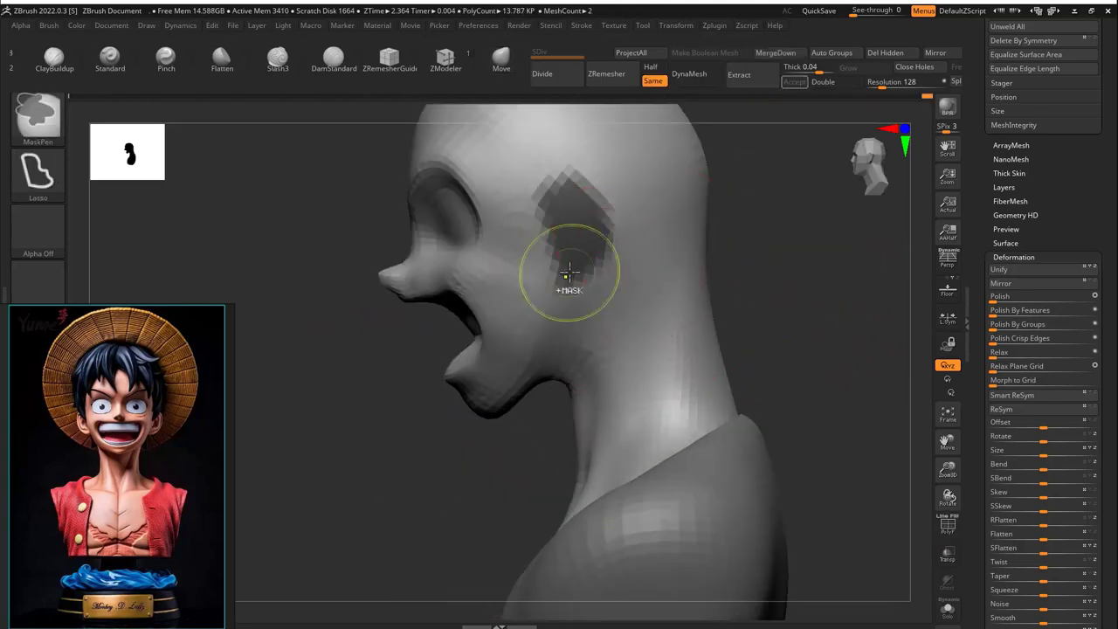
Invert the ear mask, isolate the head mesh and pull the ears outward with the transform gizmo
right_click_drag(567, 274, 763, 265)
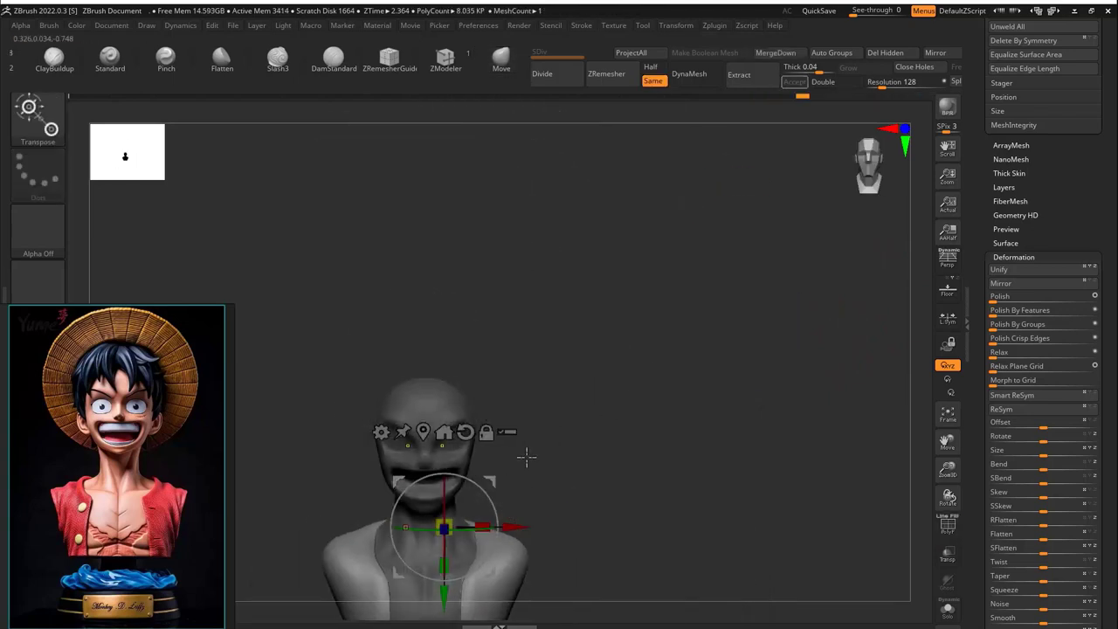
right_click_drag(524, 457, 644, 387, "ctrl")
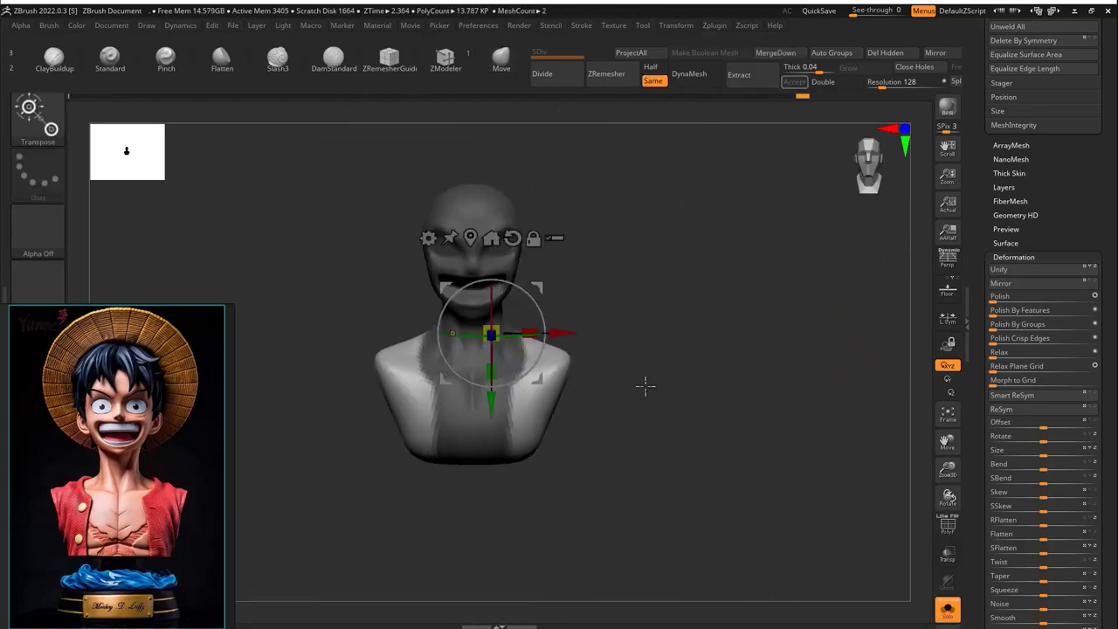
right_click_drag(611, 254, 580, 387, "ctrl")
left_click_drag(579, 387, 608, 394)
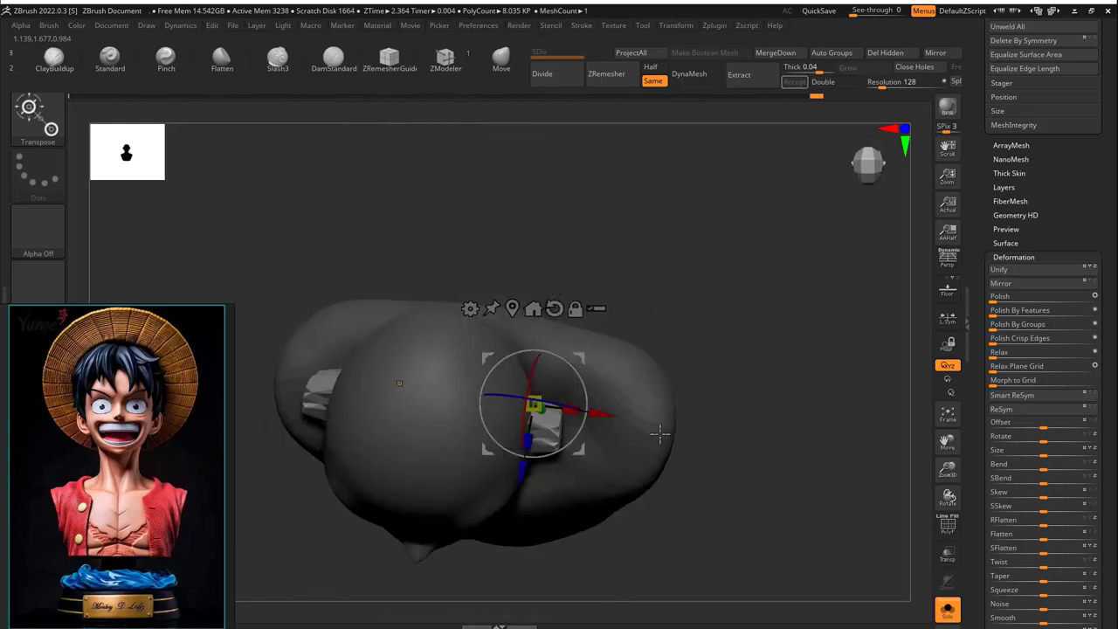
left_click_drag(661, 429, 577, 392)
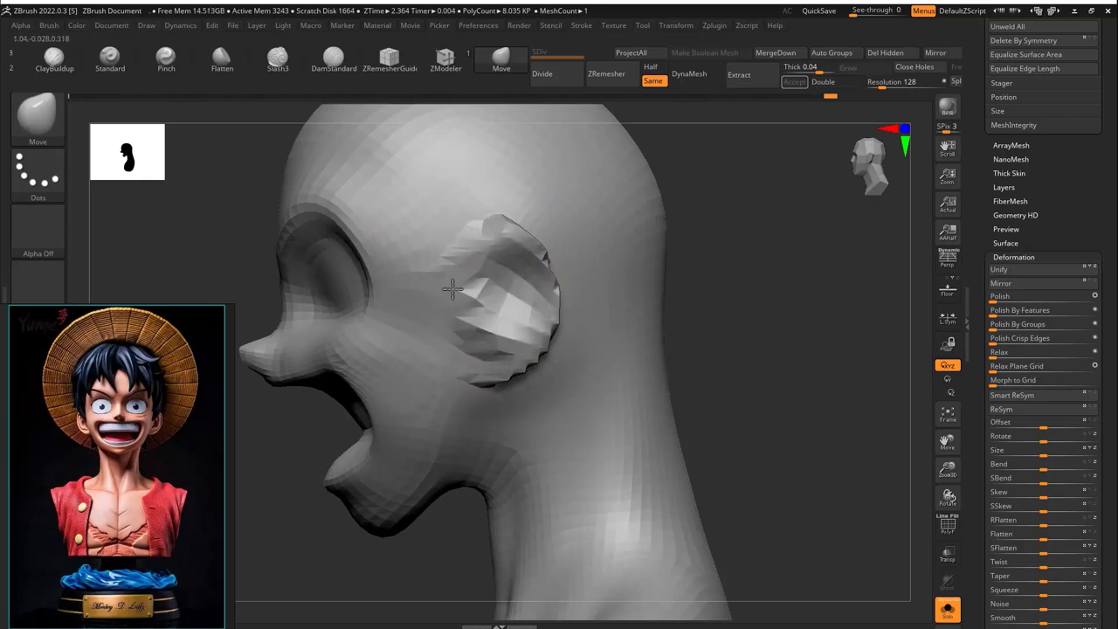
Build up the raw ear with ClayBuildup and shape its rim, inner bowl and lobe with the Move brush
left_click(54, 60)
key("space")
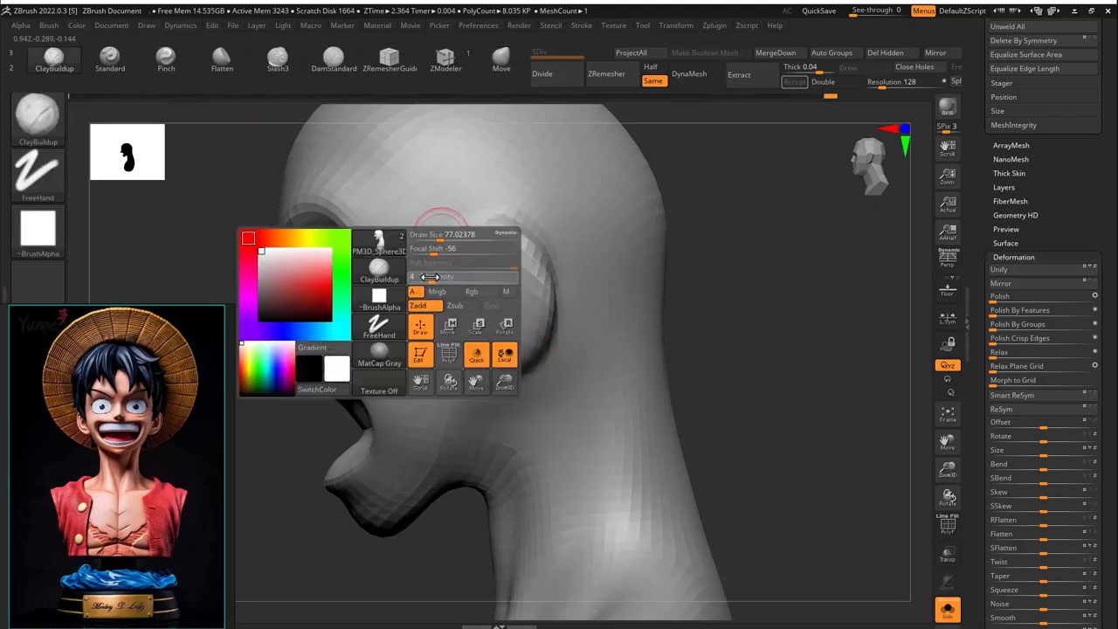
left_click_drag(503, 286, 603, 257)
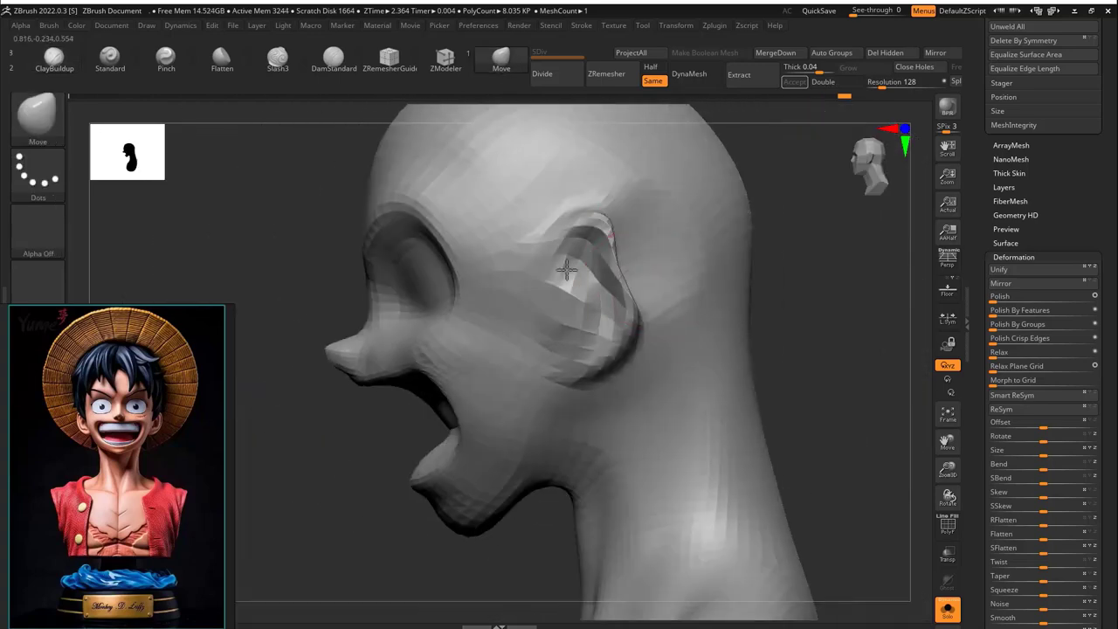
left_click_drag(627, 262, 636, 243)
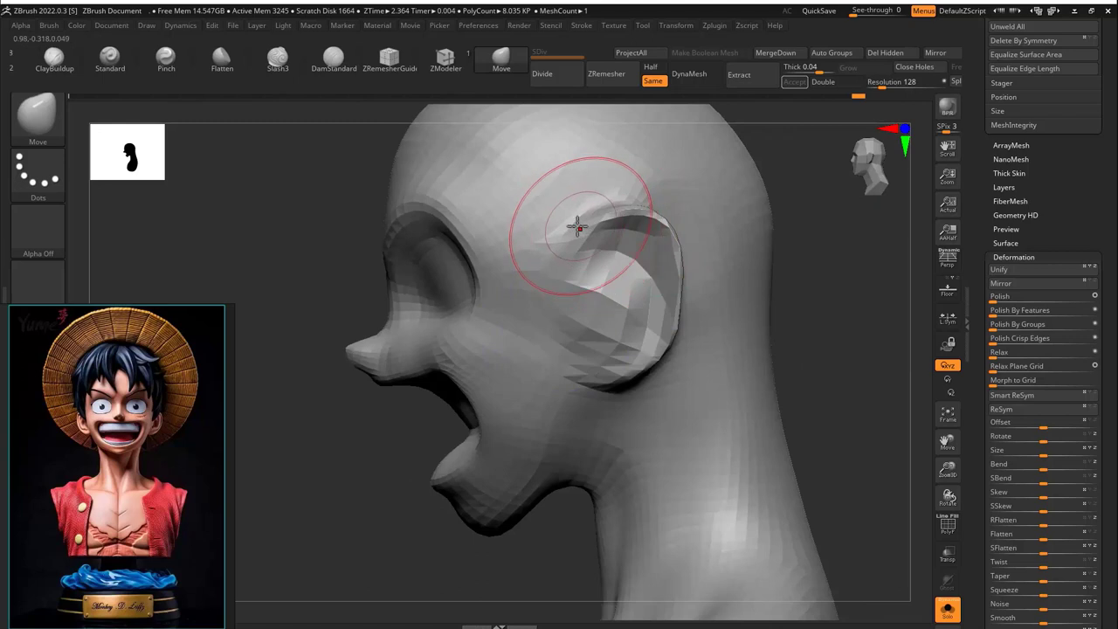
mouse_move(574, 224)
left_mouse_down()
mouse_move(574, 200)
mouse_move(586, 250)
left_mouse_up()
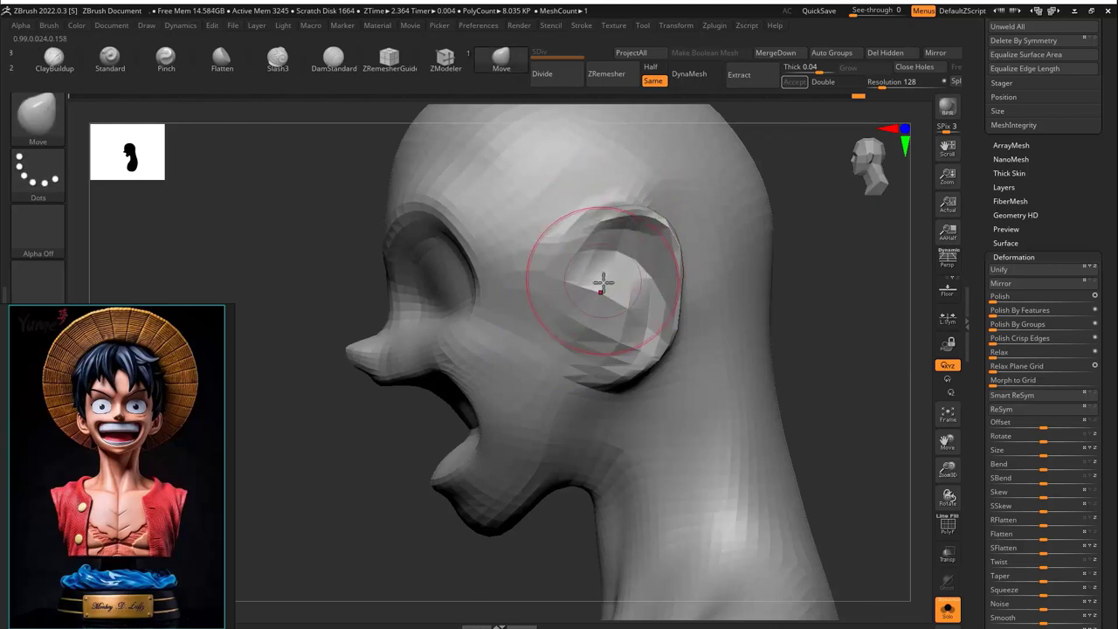
left_click_drag(589, 376, 611, 285)
Adjust the ears' angle, width and distance from the head in back and front views with the Move brush
mouse_move(611, 285)
right_mouse_down()
mouse_move(767, 280)
mouse_move(634, 307)
right_mouse_up()
key("s")
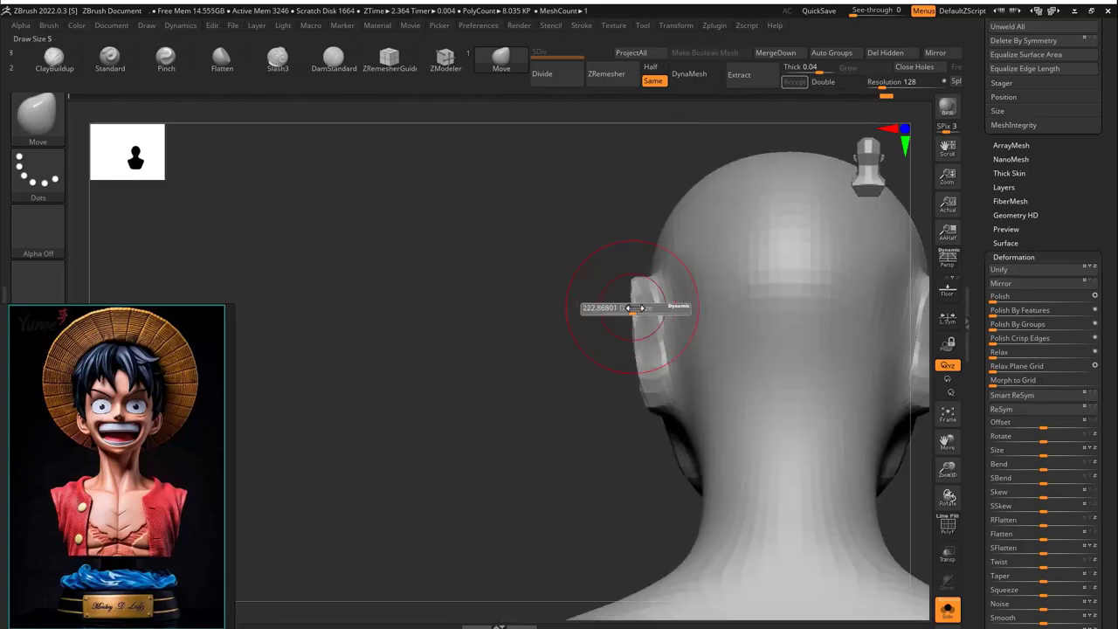
right_click_drag(591, 358, 712, 322)
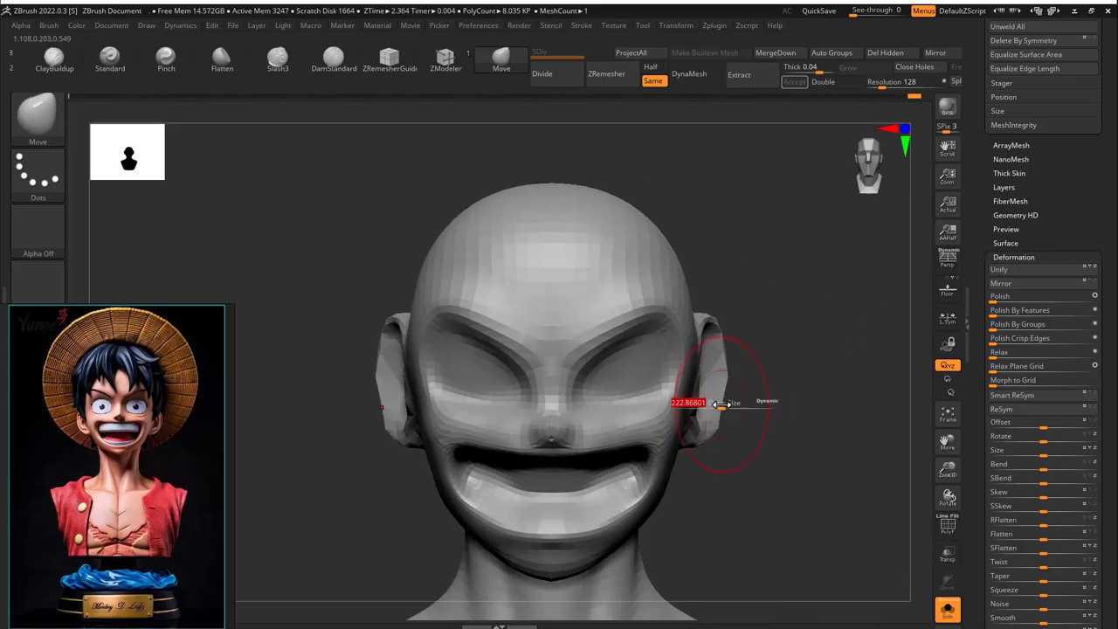
mouse_move(699, 428)
right_mouse_down()
mouse_move(760, 361)
mouse_move(701, 374)
mouse_move(766, 402)
mouse_move(709, 332)
mouse_move(639, 284)
right_mouse_up()
key("s")
right_click_drag(553, 353, 660, 329)
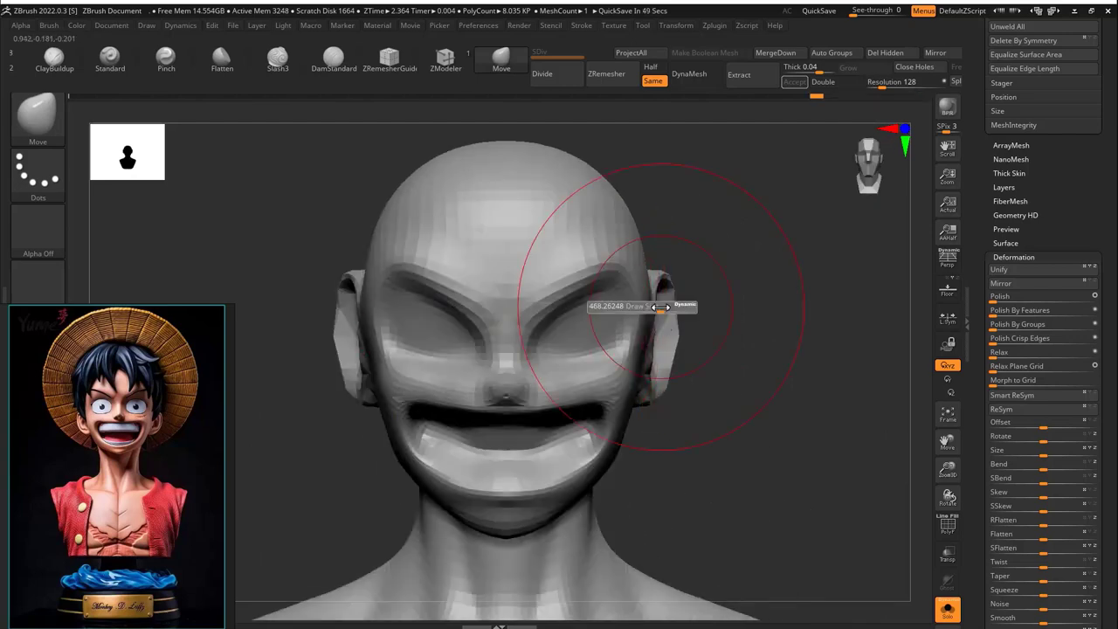
left_click_drag(662, 311, 633, 319)
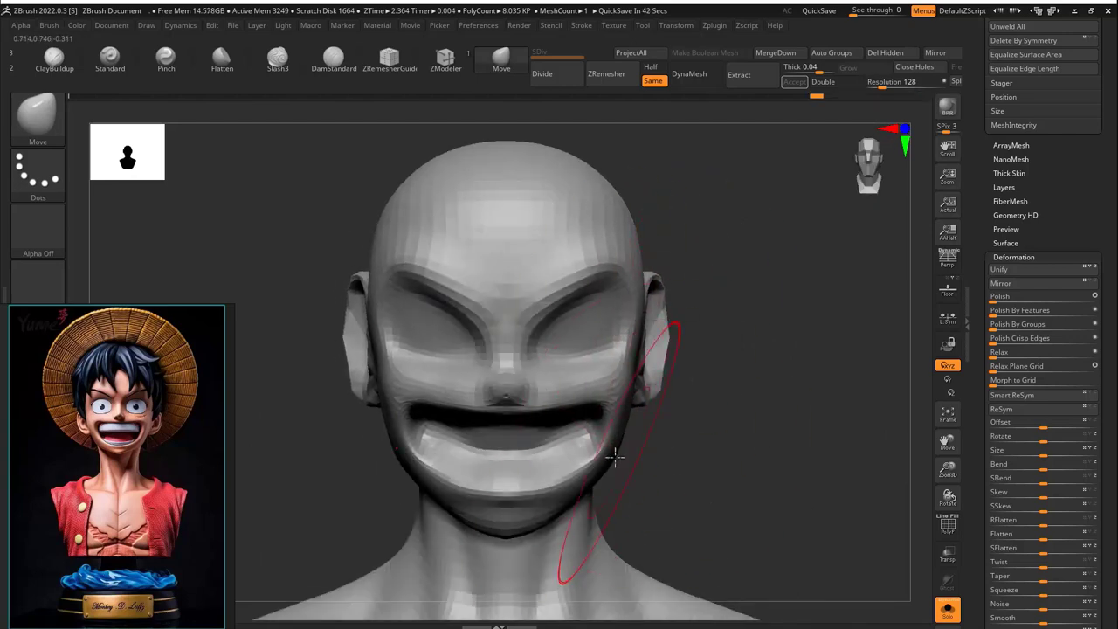
Adjust the forehead and skull contour in profile with the Move brush and remesh the head with ZRemesher
key("s")
right_click_drag(574, 487, 604, 349)
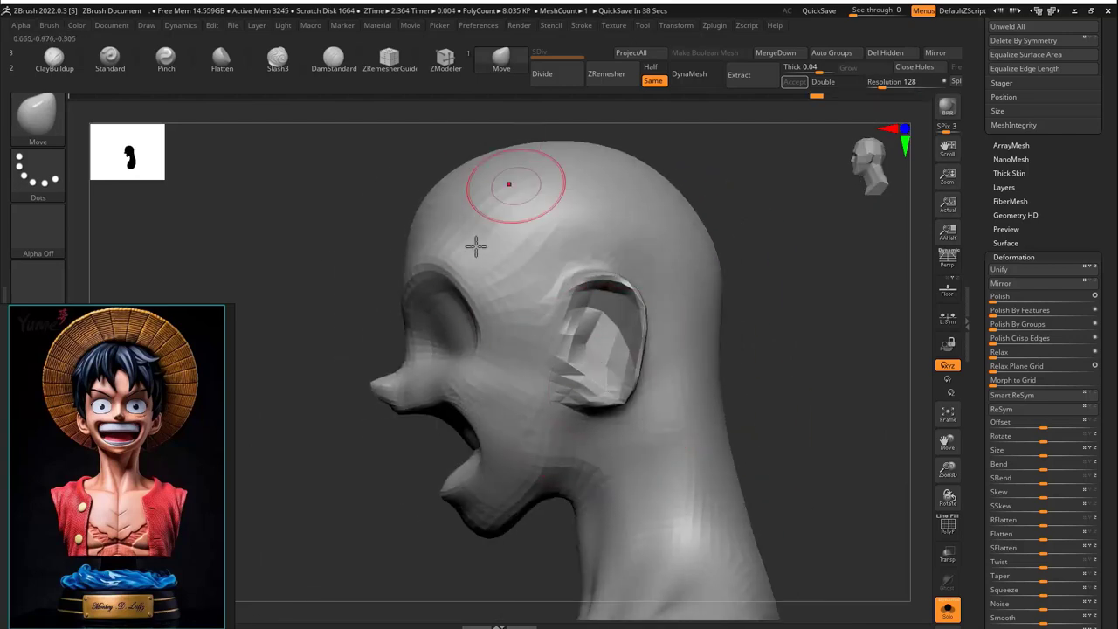
right_click_drag(476, 247, 594, 131)
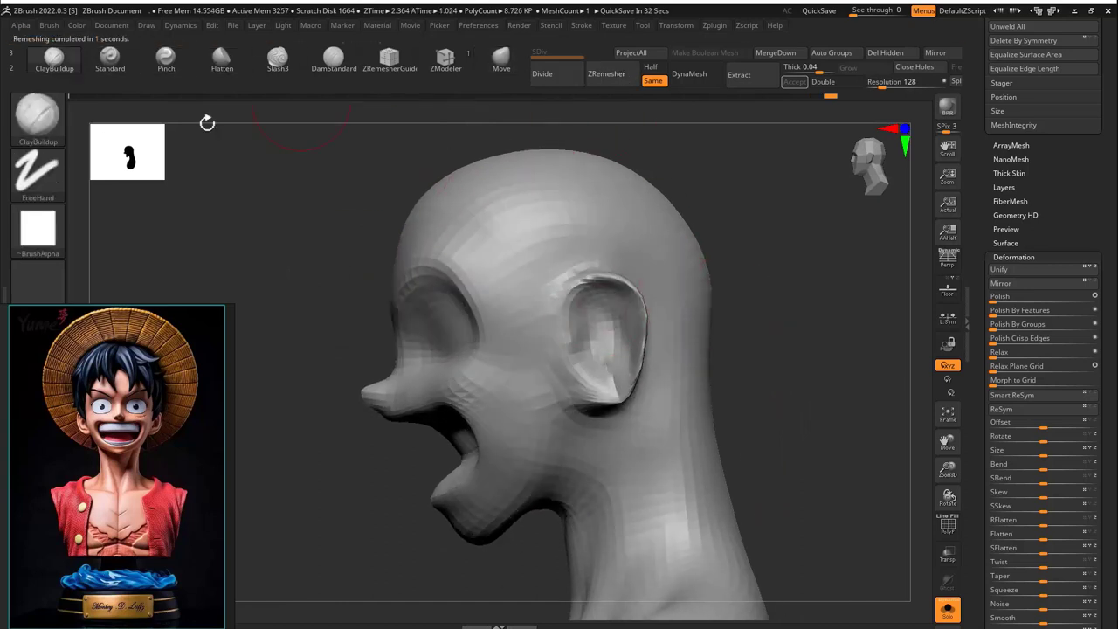
Hollow out the inner ear and define its rim with the ClayBuildup brush
right_click_drag(603, 315, 592, 309)
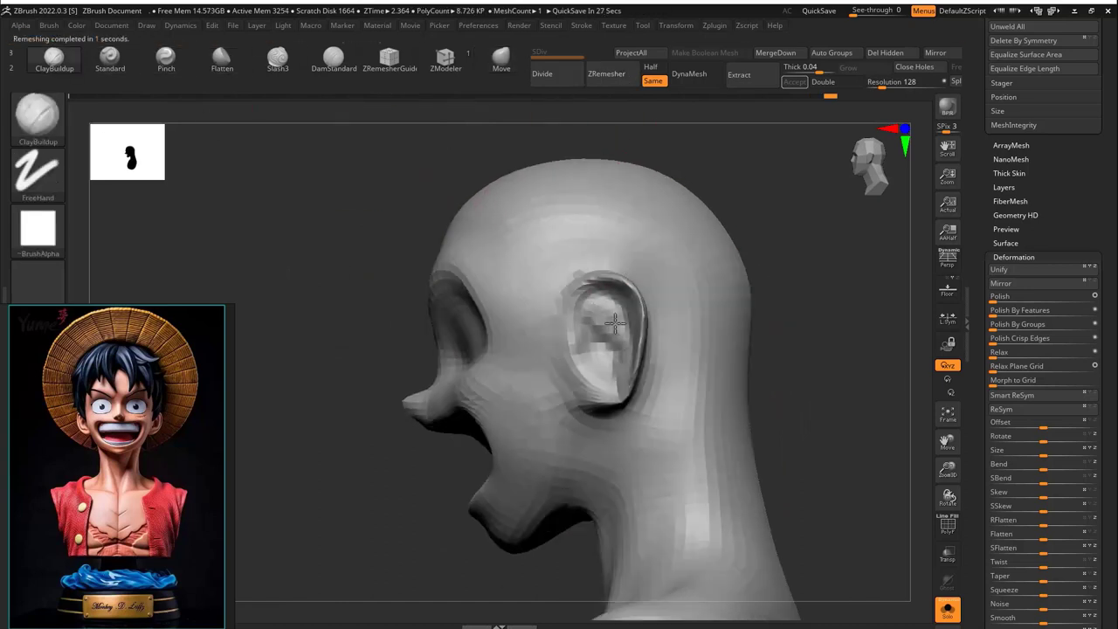
right_click_drag(605, 350, 778, 302)
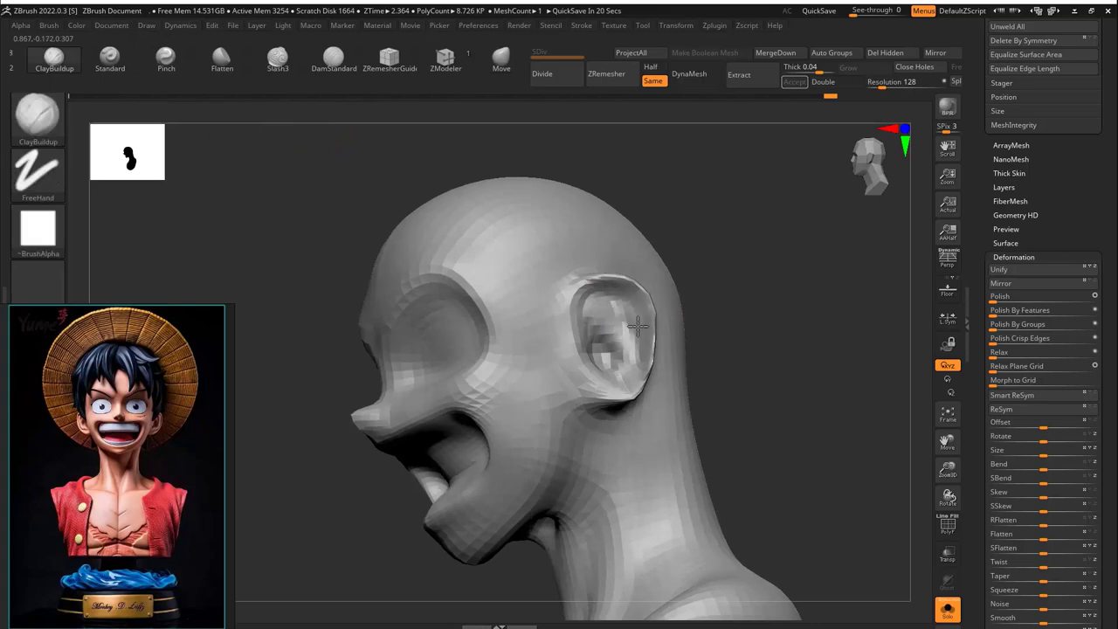
right_click_drag(678, 300, 717, 312, "shift")
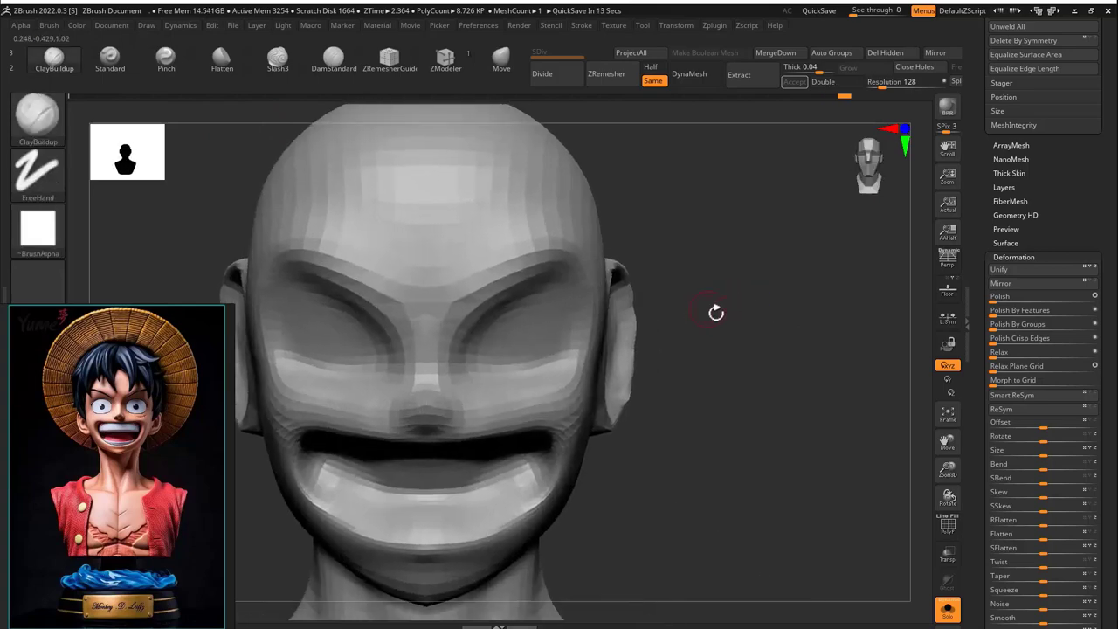
Adjust the ears' outline and how far they stand out from the head in front and side views with the Move brush
key("b")
key("m")
key("v")
left_click_drag(706, 293, 700, 278)
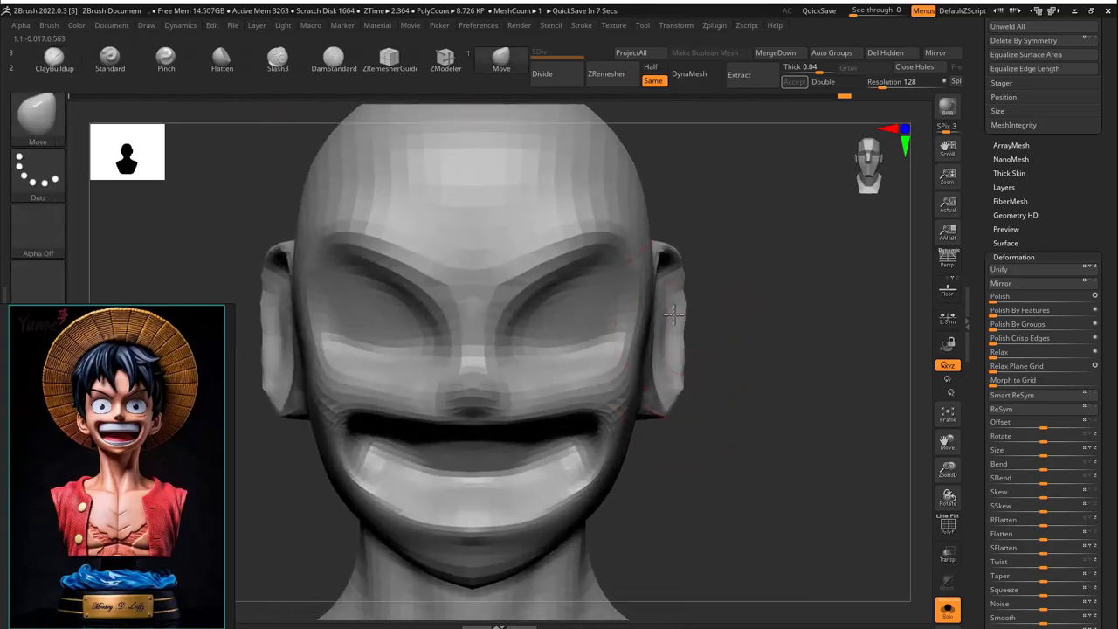
right_click_drag(684, 386, 644, 288)
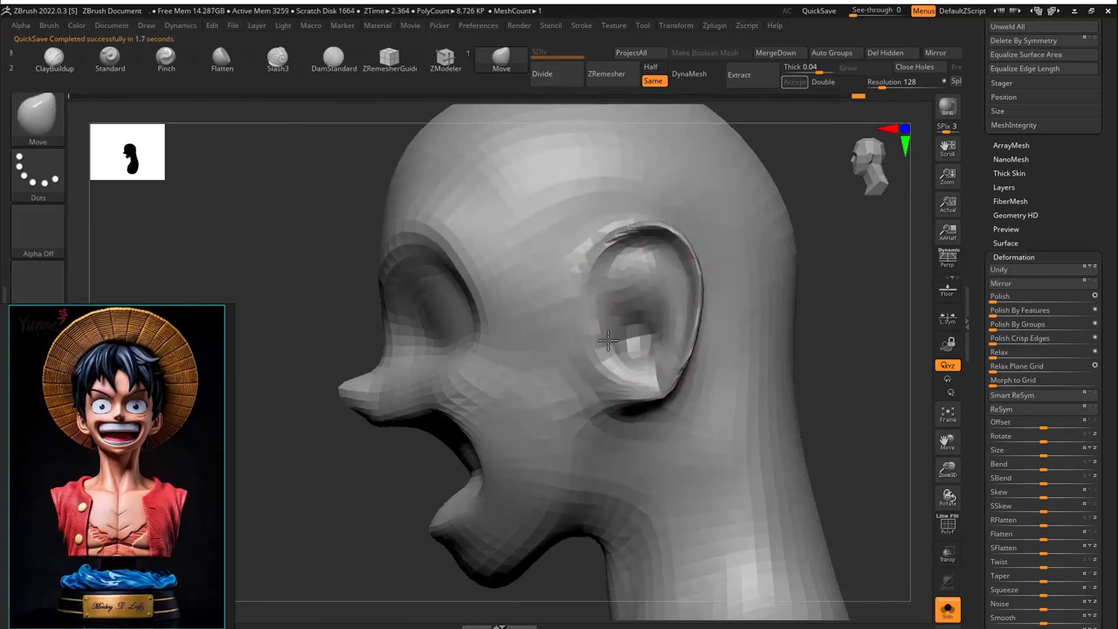
right_click_drag(598, 346, 618, 344)
key("s")
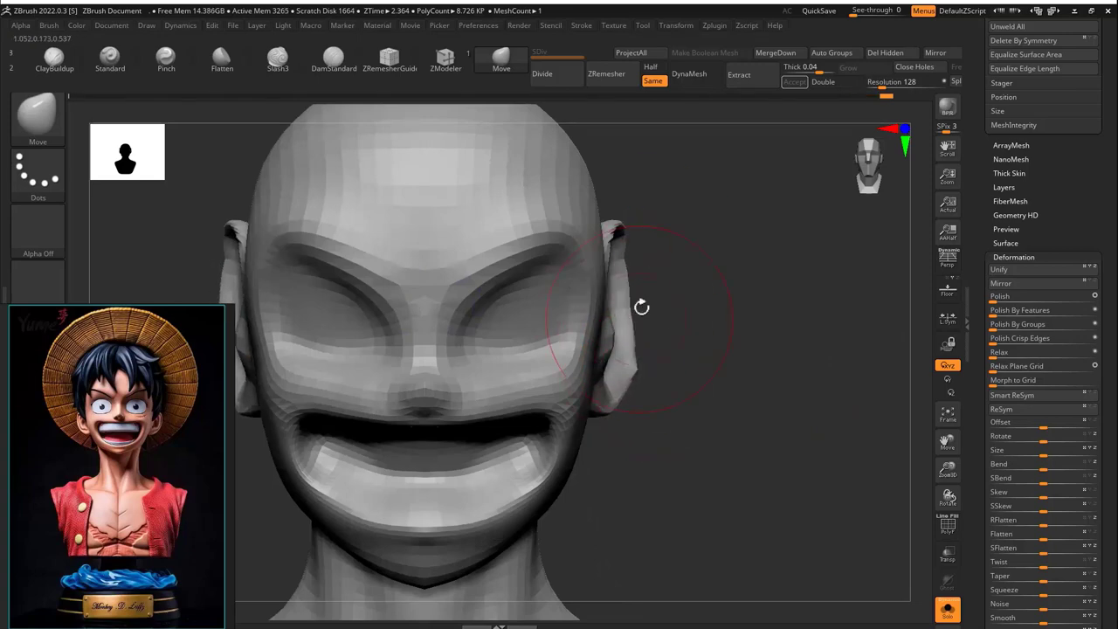
Sharpen the crease inside the ear's rim with the DamStandard brush and even out the inner ear with Flatten
right_click_drag(641, 306, 512, 183)
key("b")
key("d")
key("s")
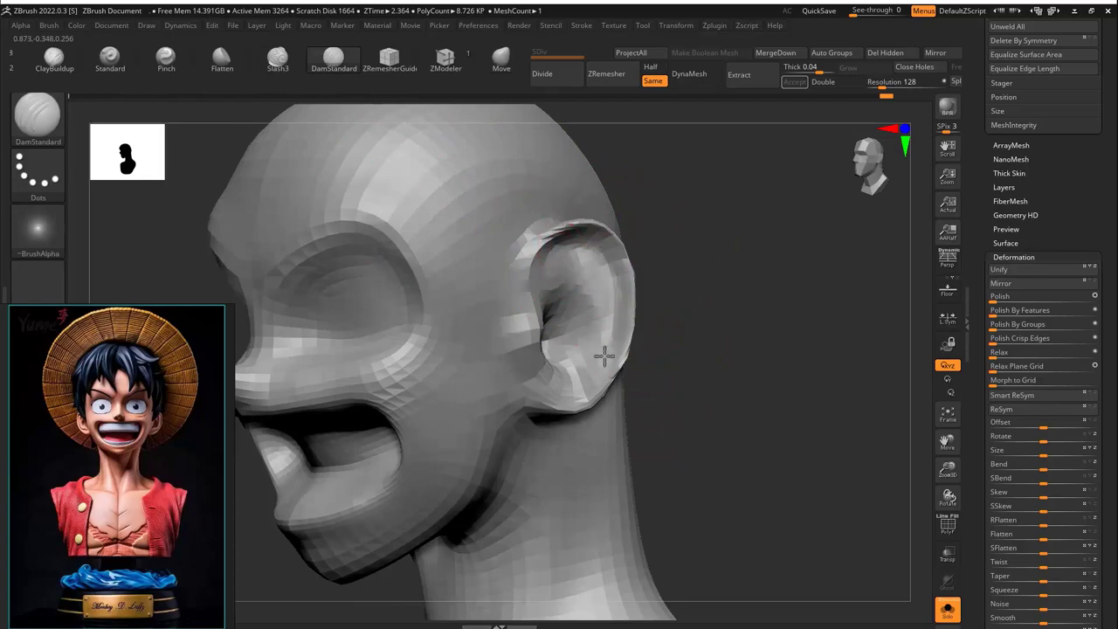
right_click_drag(697, 278, 689, 219)
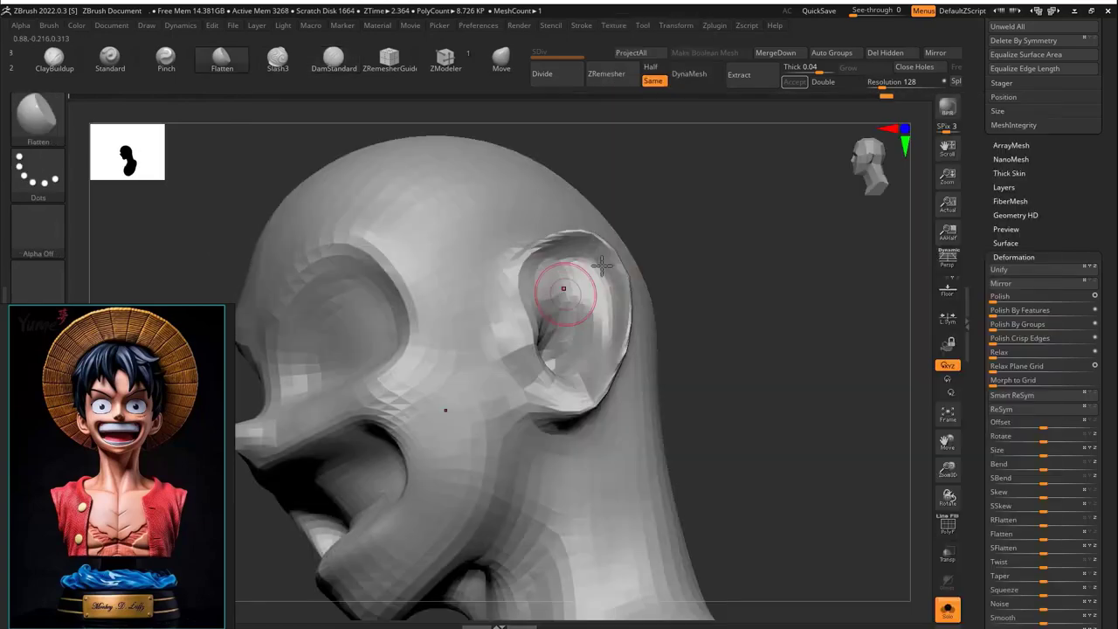
key("b")
key("f")
key("s")
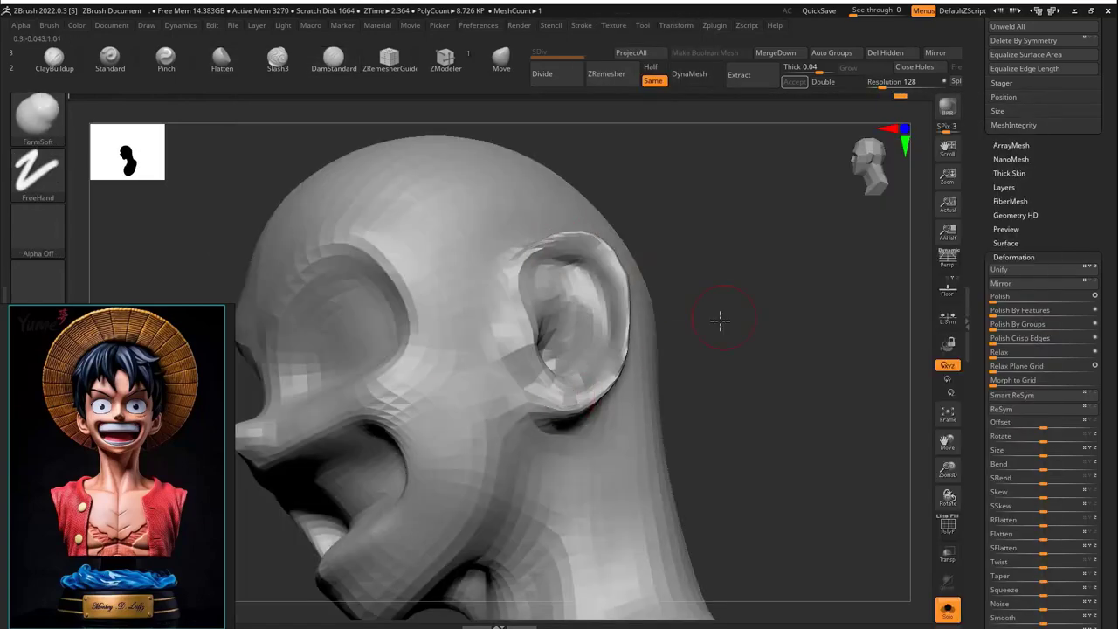
Refine the ears' silhouette and lobes in front view with the Move brush, checking them against the whole head
right_click_drag(720, 321, 882, 358)
mouse_move(569, 367)
right_mouse_down()
mouse_move(657, 340)
mouse_move(593, 283)
mouse_move(652, 337)
right_mouse_up()
key("s")
key("b")
key("m")
key("v")
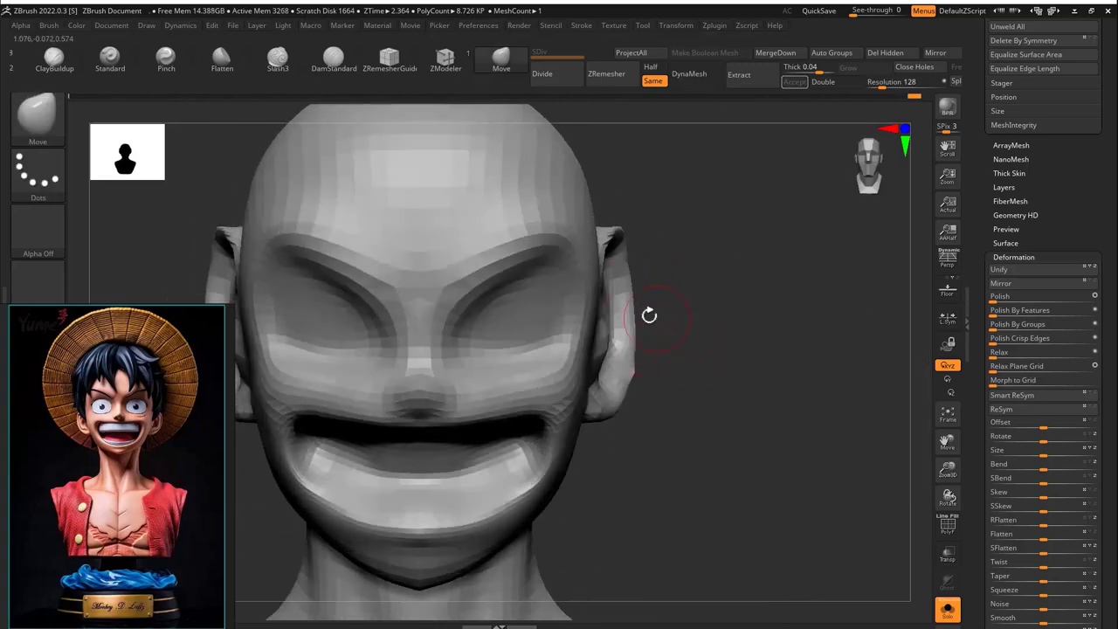
right_click_drag(629, 402, 696, 298, "ctrl")
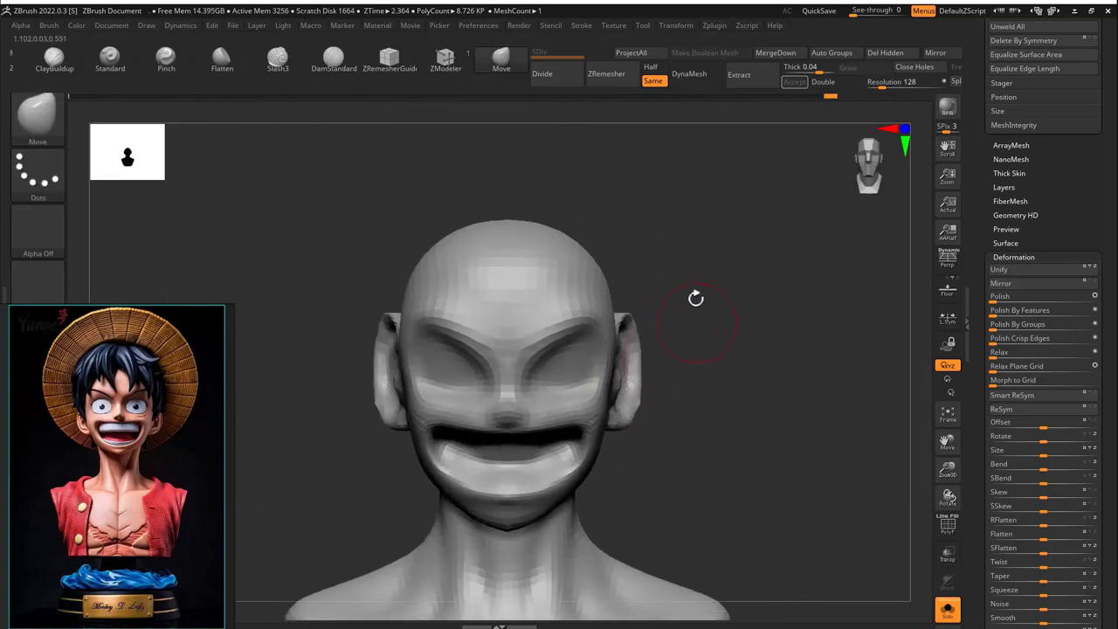
right_click_drag(650, 379, 621, 313)
right_click_drag(628, 398, 516, 221, "ctrl")
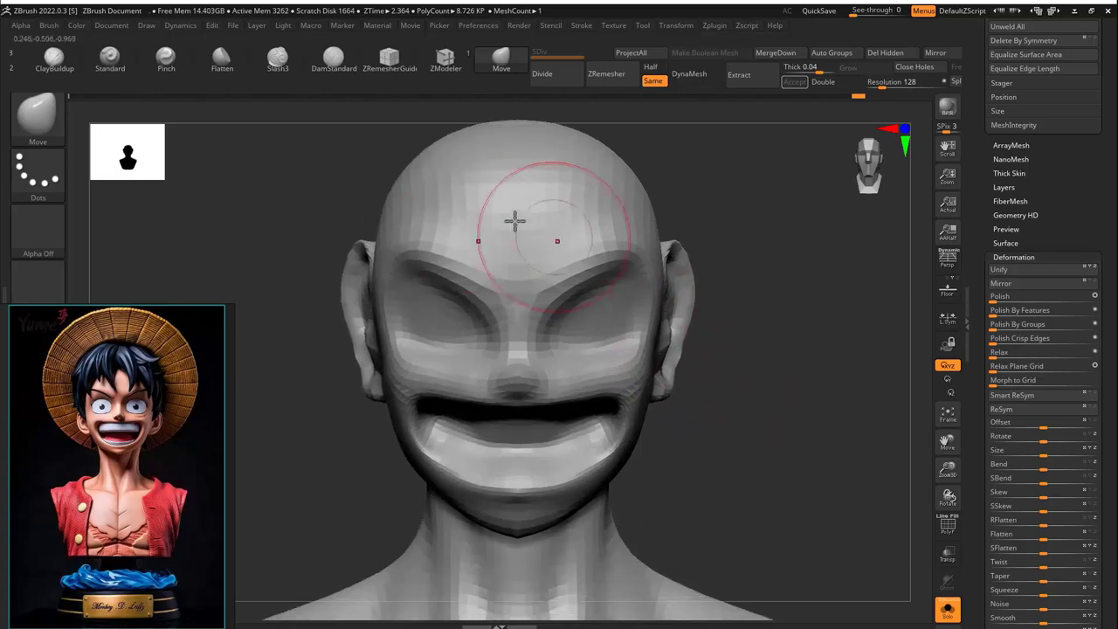
Tighten the lower lip's edge with the Pinch brush and adjust the head's profile with the Move brush
mouse_move(718, 392)
right_mouse_down()
mouse_move(752, 367)
mouse_move(439, 145)
right_mouse_up()
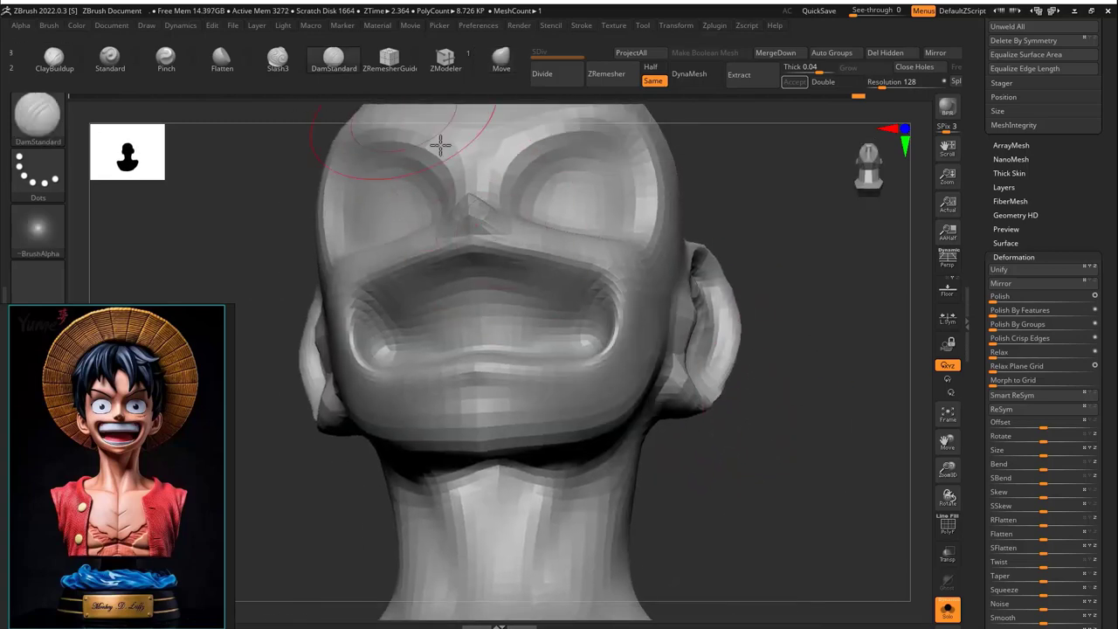
left_click(166, 60)
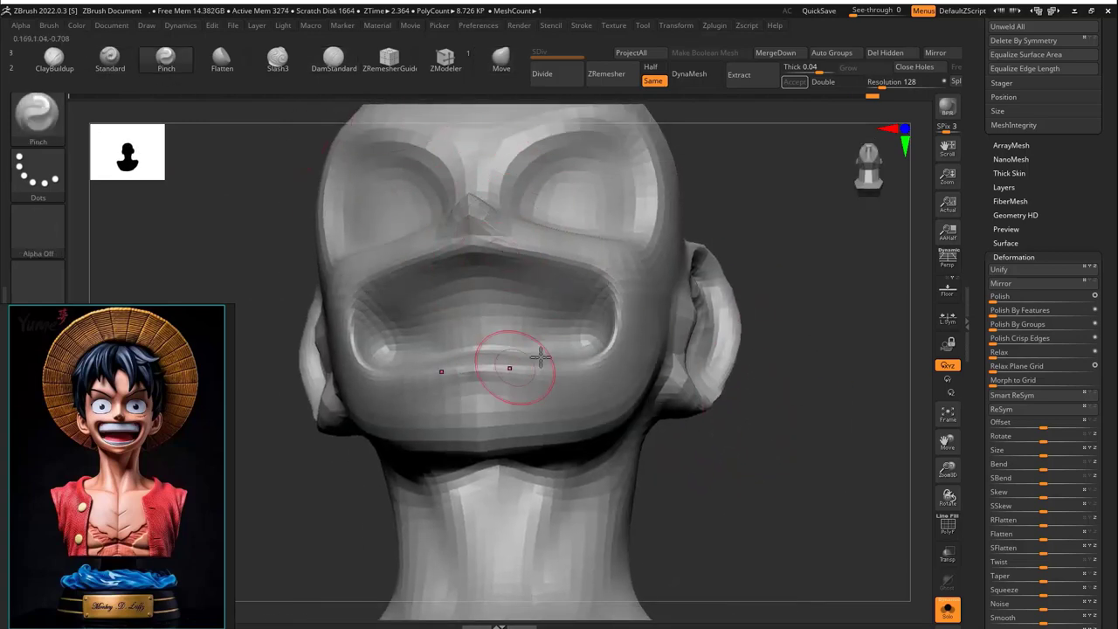
right_click_drag(541, 356, 582, 306)
mouse_move(644, 356)
right_mouse_down()
mouse_move(806, 200)
mouse_move(682, 292)
mouse_move(746, 289)
mouse_move(664, 253)
right_mouse_up()
key("b")
key("m")
key("v")
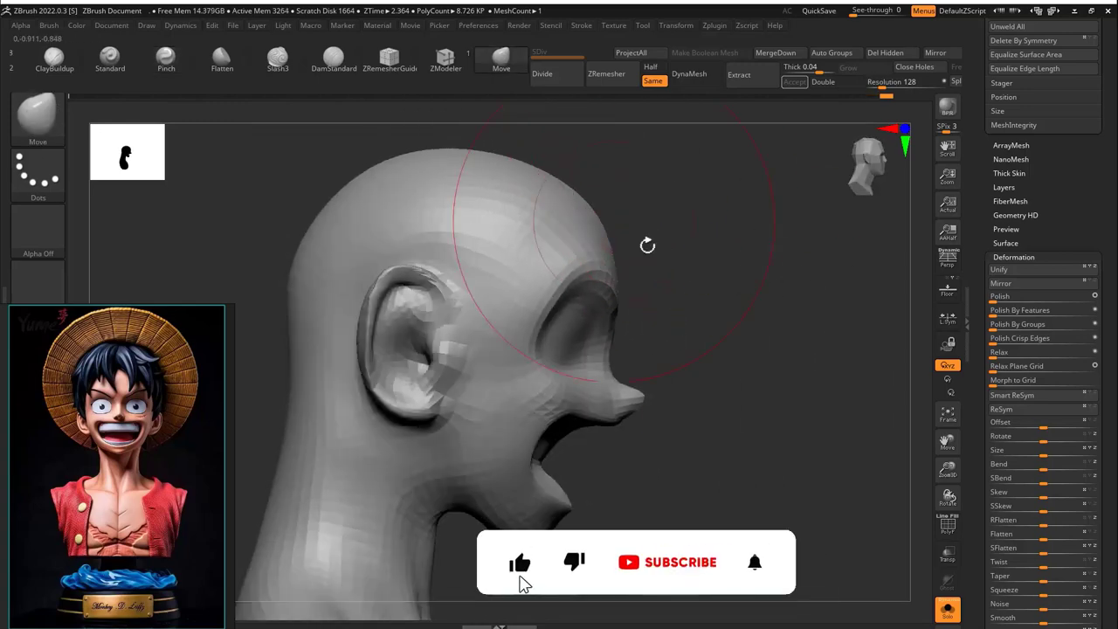
right_click_drag(647, 246, 971, 122)
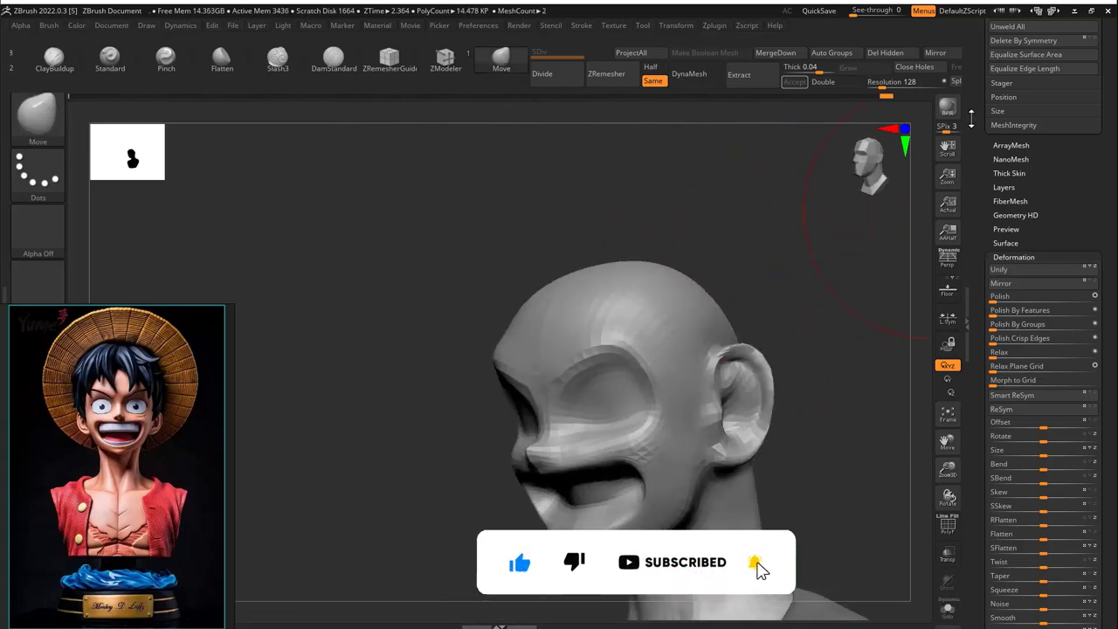
Add a cylinder subtool, flatten it into a disc and fit it under the upper lip as the upper teeth
left_click(1056, 313)
left_click(661, 384)
key("w")
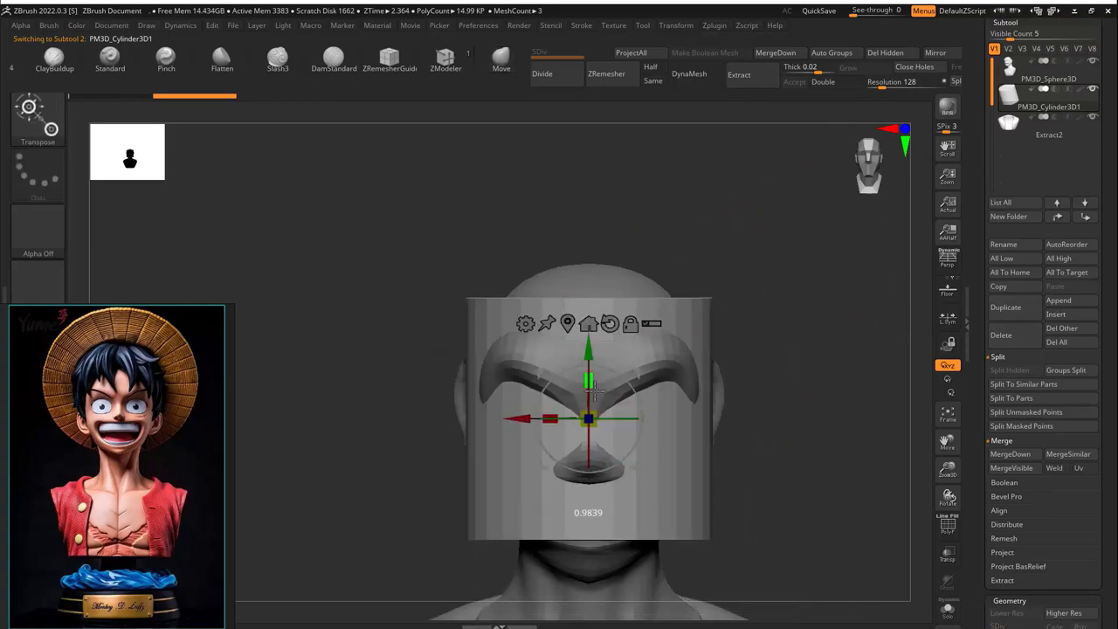
left_click_drag(595, 391, 599, 499)
right_click_drag(598, 404, 619, 374)
right_click_drag(836, 258, 849, 456, "shift")
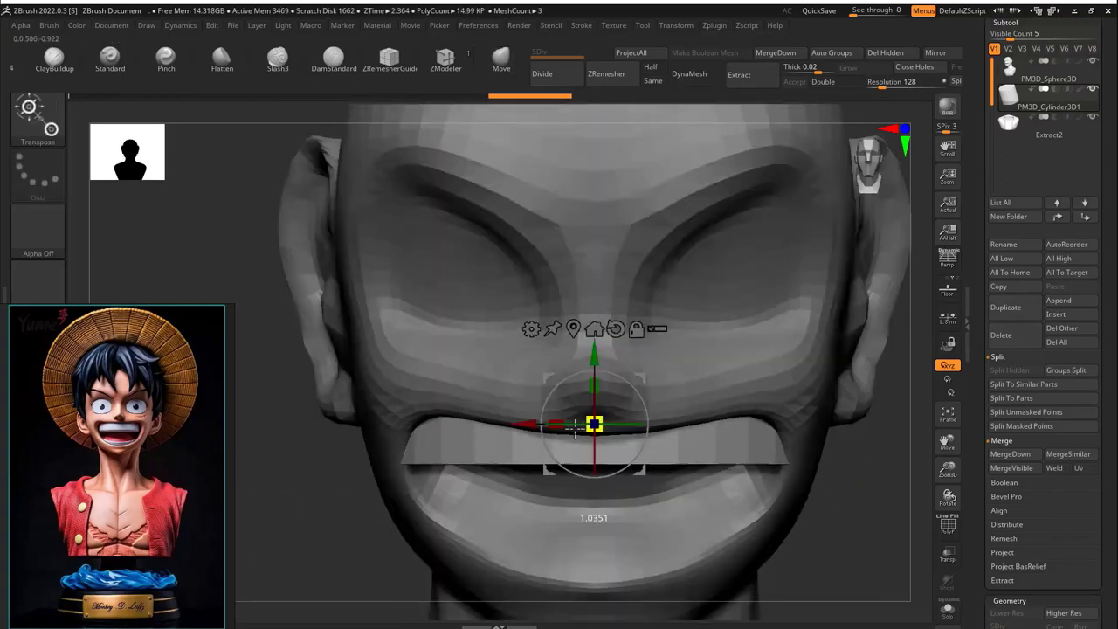
right_click_drag(575, 428, 579, 353)
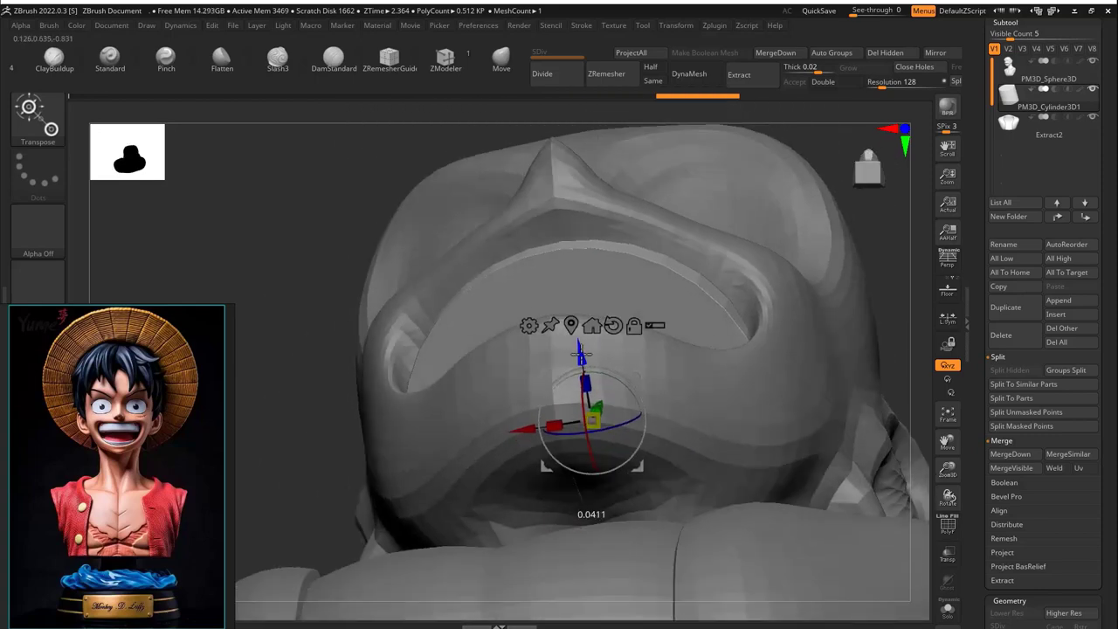
Reshape the head's upper lip and mouth corners around the teeth disc from below with the Move brush
left_click(675, 252, "alt")
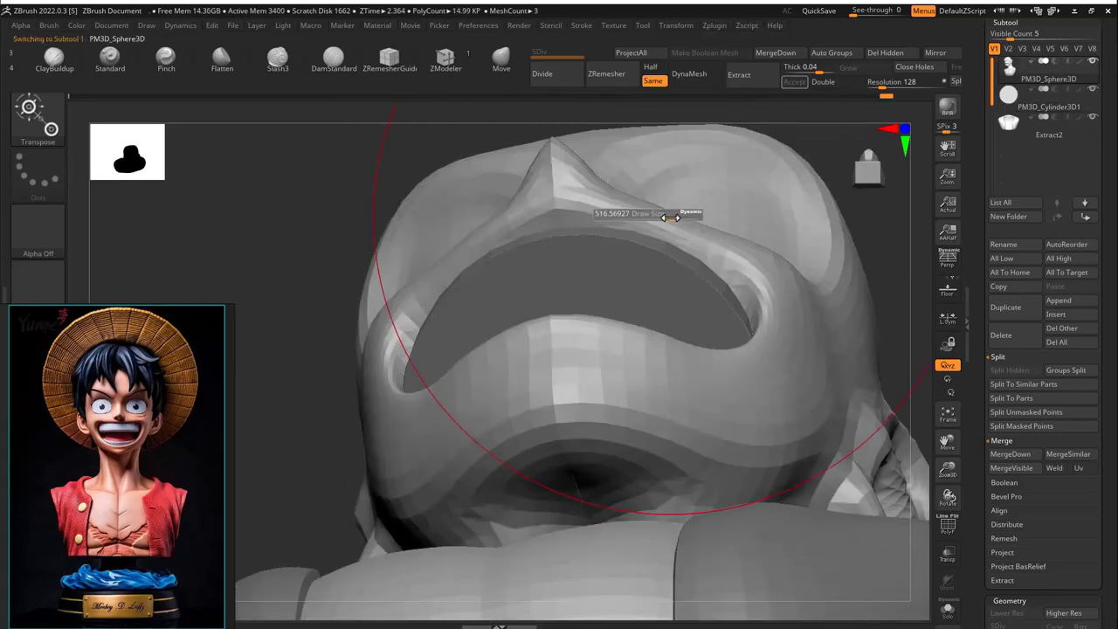
key("b")
key("m")
key("v")
key("s")
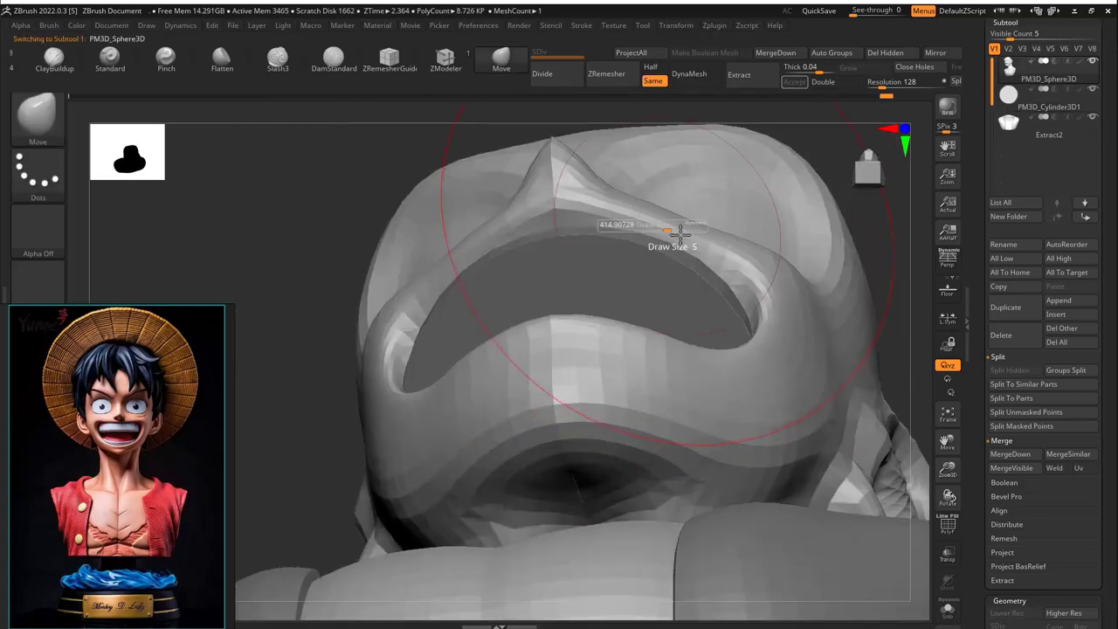
left_click_drag(676, 233, 719, 250)
mouse_move(719, 250)
right_mouse_down("shift")
mouse_move(886, 337)
mouse_move(844, 266)
mouse_move(799, 324)
right_mouse_up("shift")
Duplicate the teeth disc downward and tilt the copy into the lower jaw as the lower teeth
left_click(559, 350, "alt")
key("w")
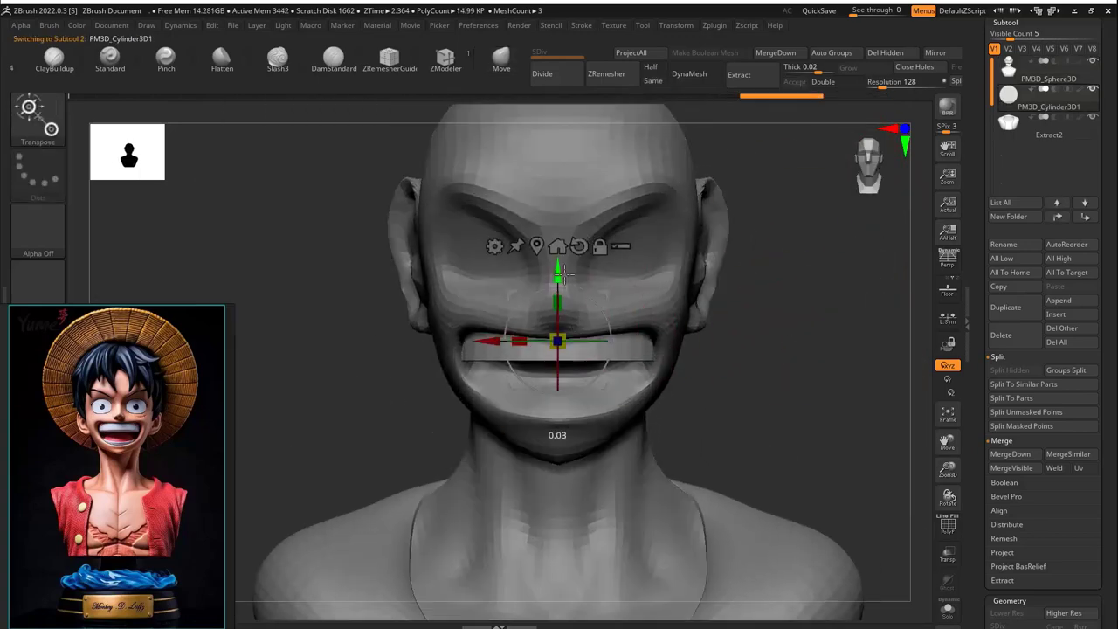
left_click_drag(568, 273, 575, 329)
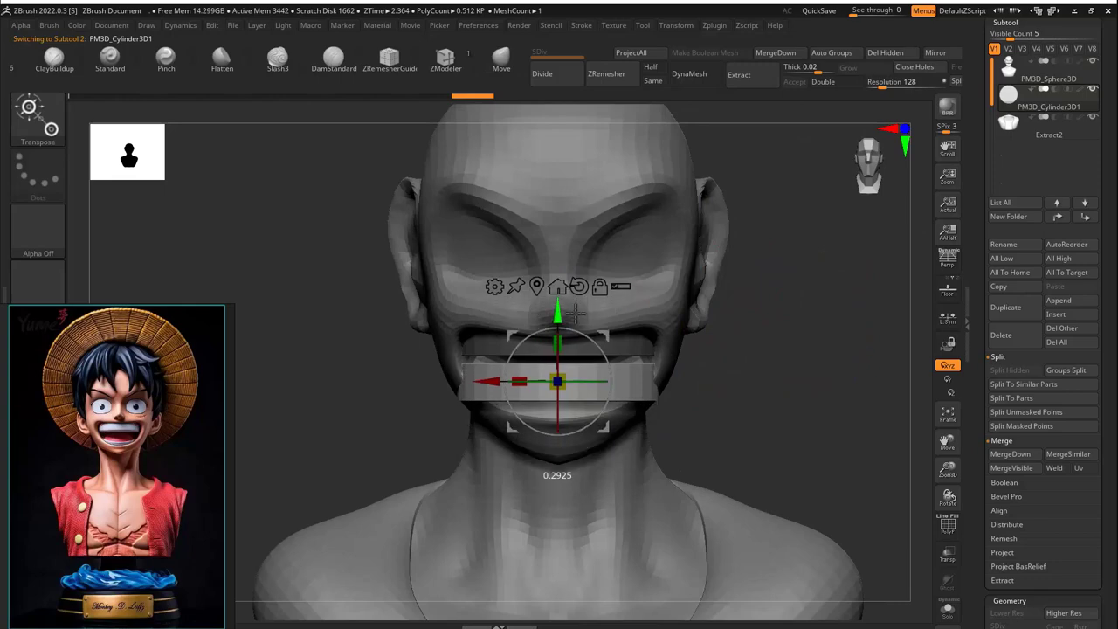
right_click_drag(574, 312, 587, 349)
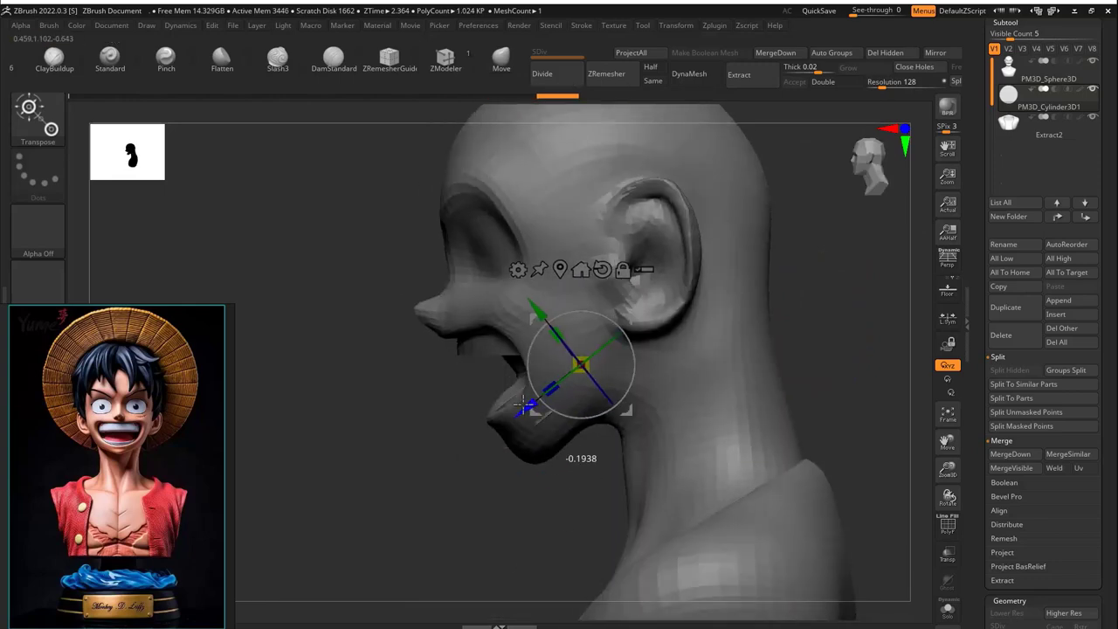
right_click_drag(431, 405, 575, 310)
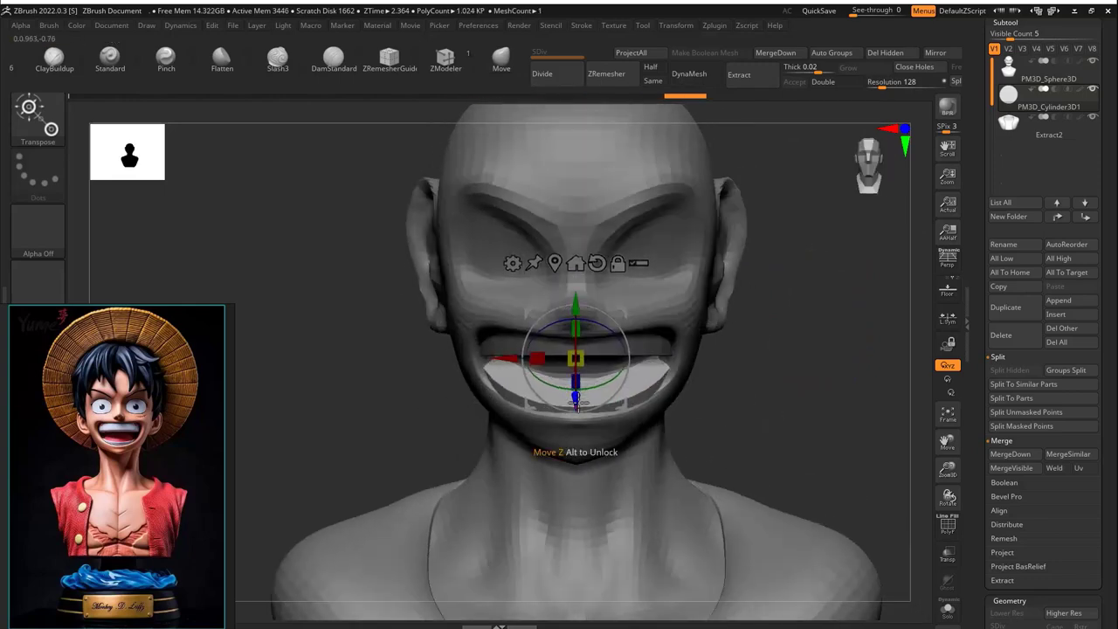
right_click_drag(622, 395, 839, 385)
Split the masked upper disc into its own subtool and delete the lower disc's flat caps, keeping only the outer band
key("ctrl+shift+s")
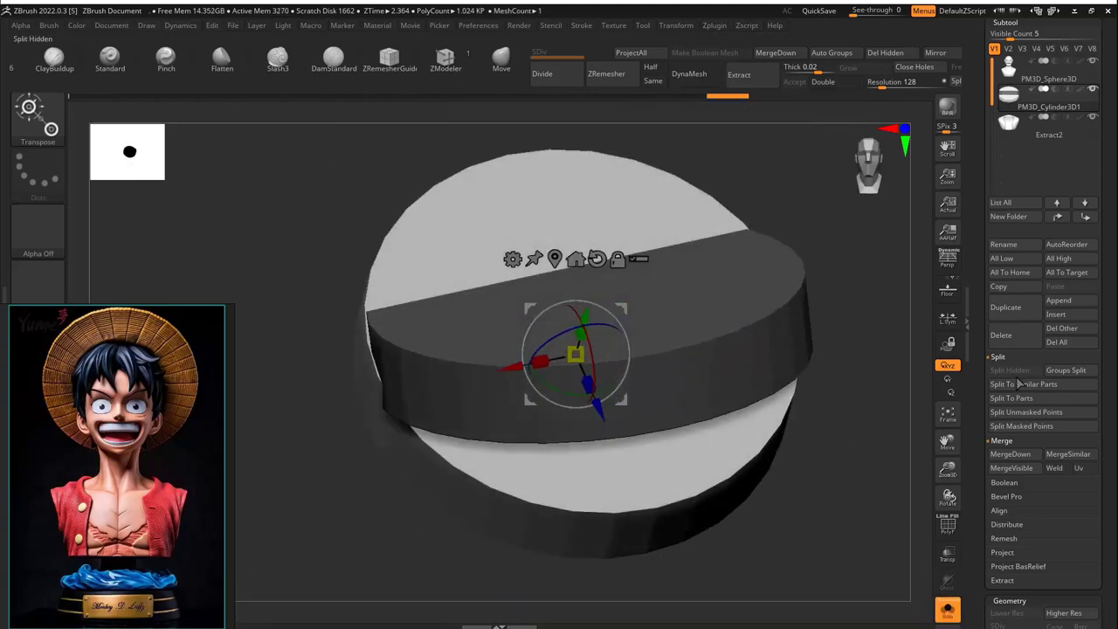
left_click(1026, 426)
right_click_drag(751, 262, 704, 242, "shift")
key("shift+f")
key("ctrl+shift")
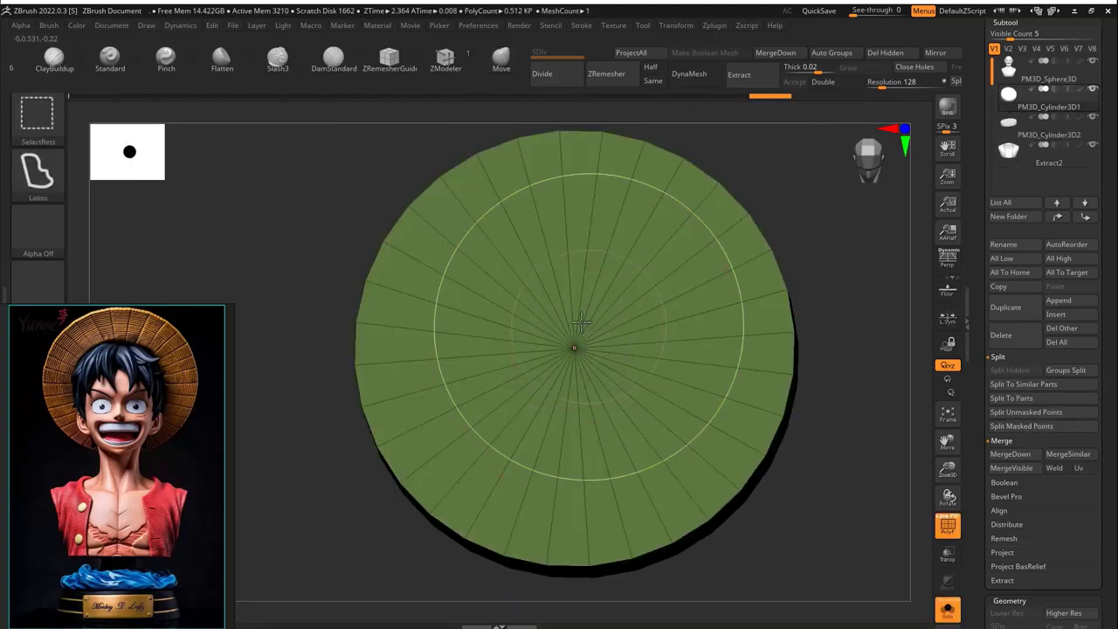
left_click_drag(581, 324, 789, 109, "ctrl+shift")
left_click(911, 76)
Thicken the lower teeth band into a solid ring with ZModeler's Extrude Polygroup All and show the other subtools again
key("b")
key("z")
key("m")
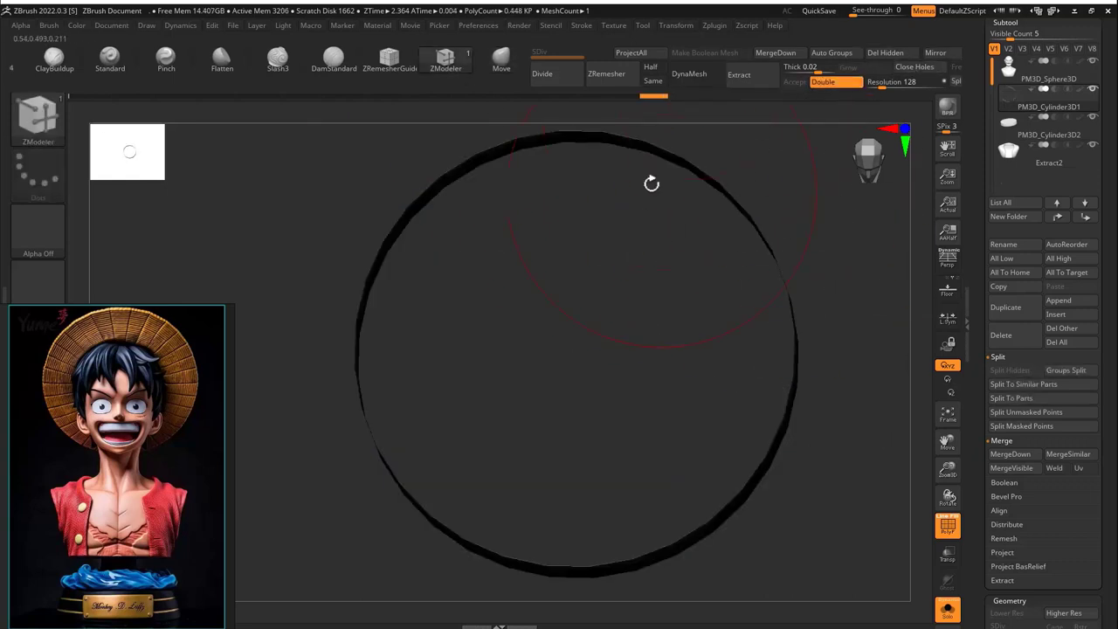
left_click_drag(661, 149, 691, 250)
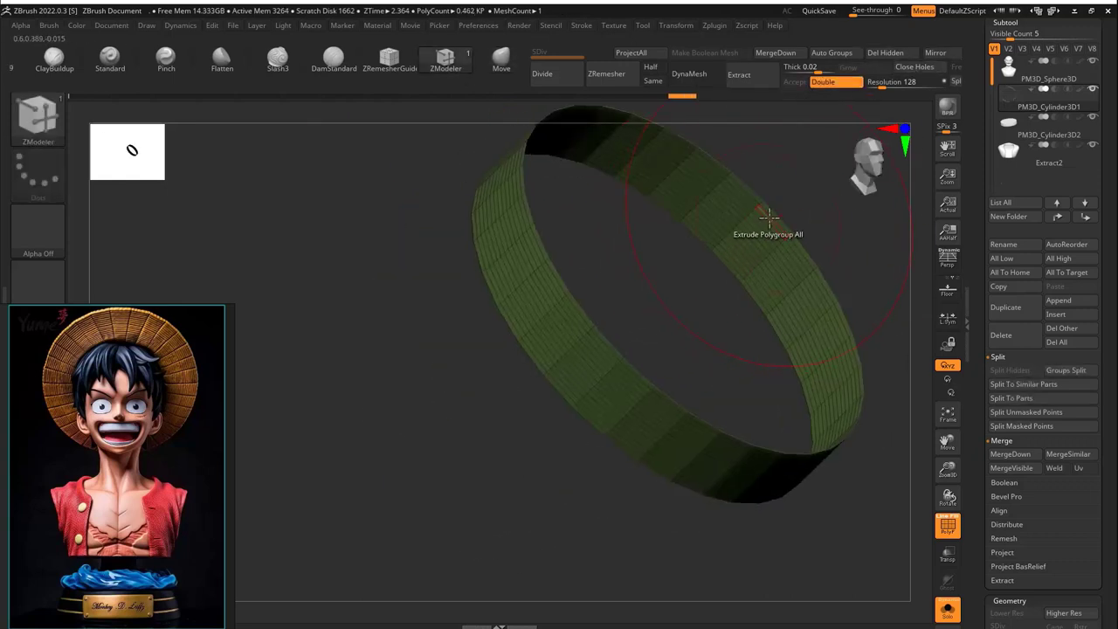
left_click(948, 610)
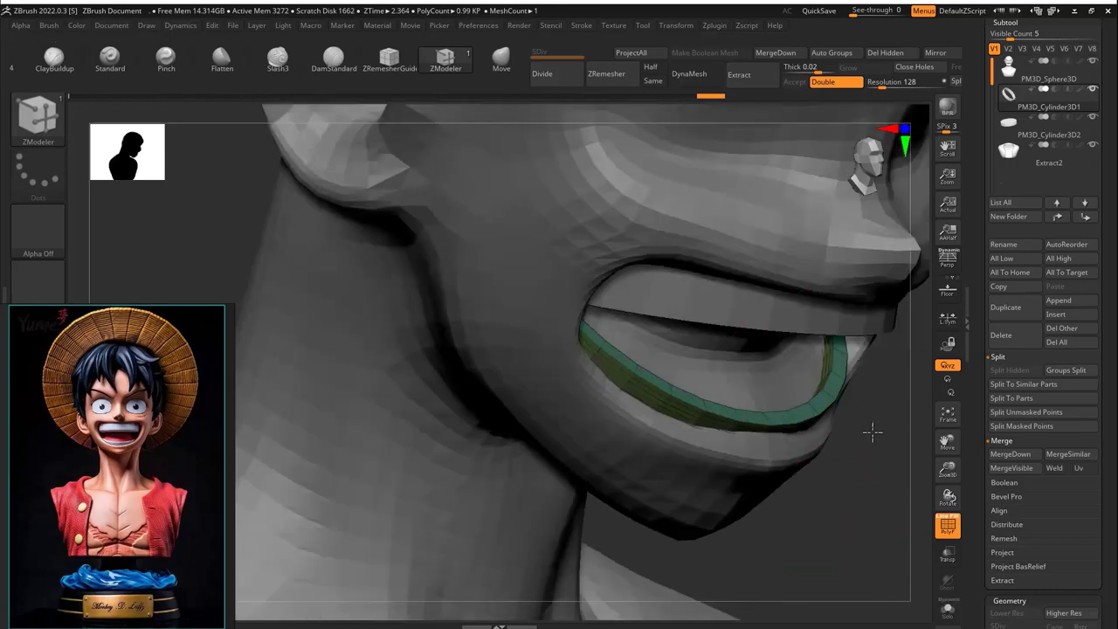
Move the lower teeth ring along its tilted axis so it sits inside the lower lip
right_click_drag(871, 429, 536, 207)
key("w")
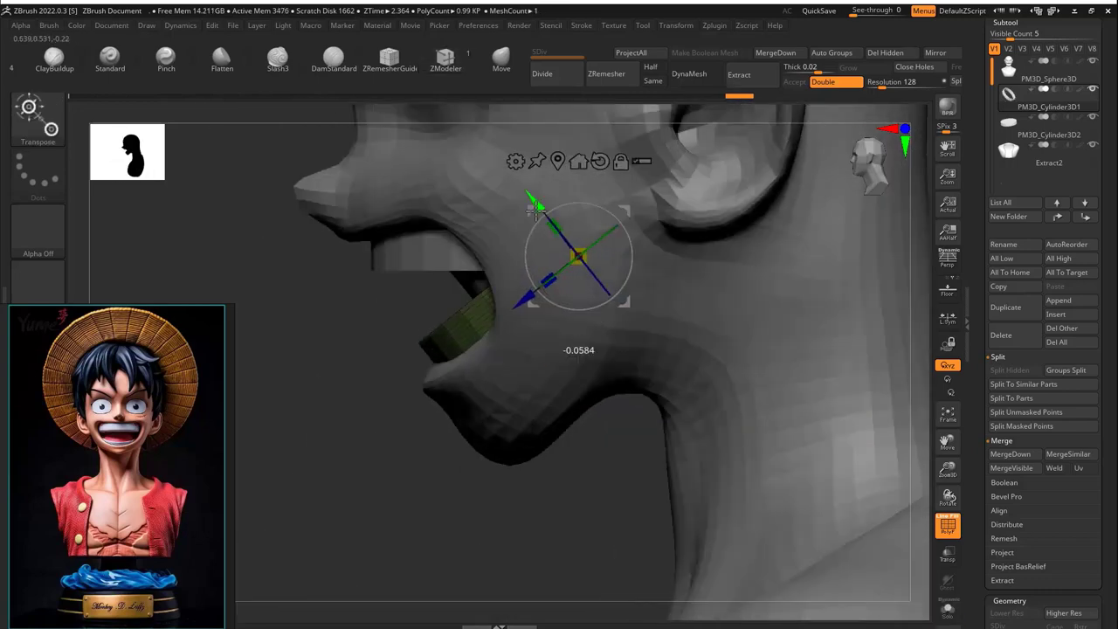
left_click_drag(542, 193, 571, 223)
right_click_drag(583, 229, 748, 290)
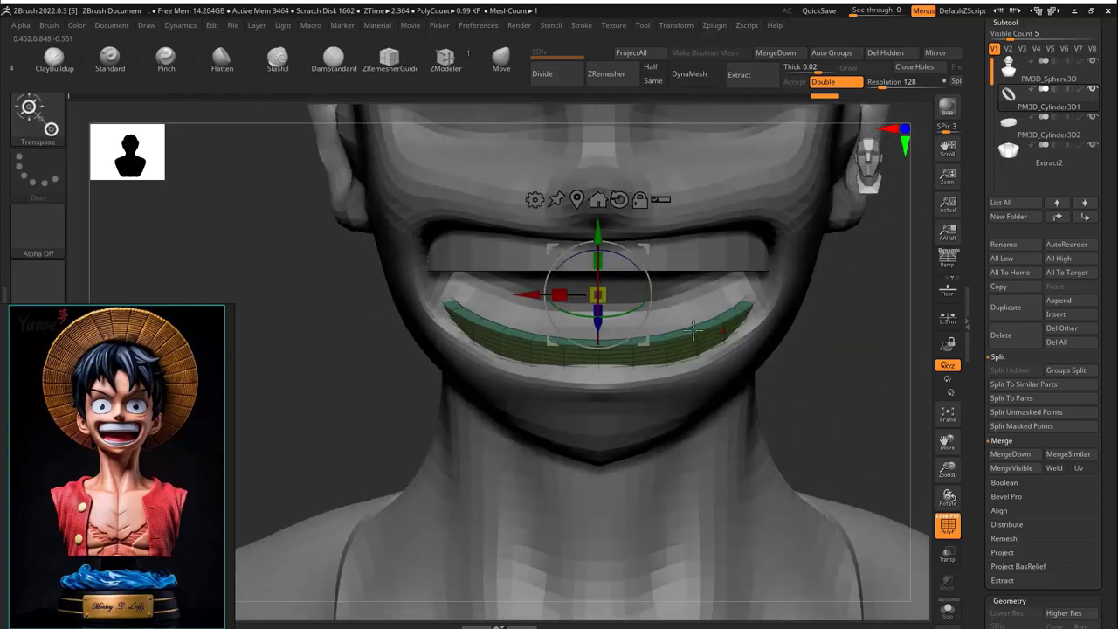
Isolate the upper teeth disc, remove its flat caps and extrude the remaining band into a solid ring
right_click_drag(602, 294, 931, 206)
left_click(948, 609)
right_click_drag(746, 340, 769, 343, "shift")
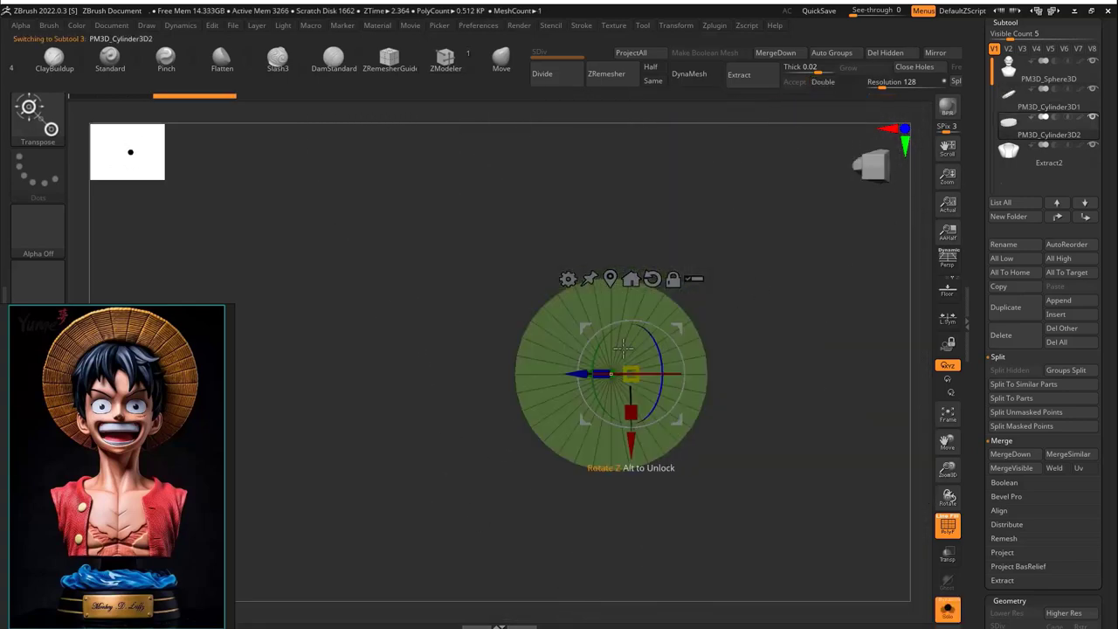
left_click(789, 339, "ctrl+shift")
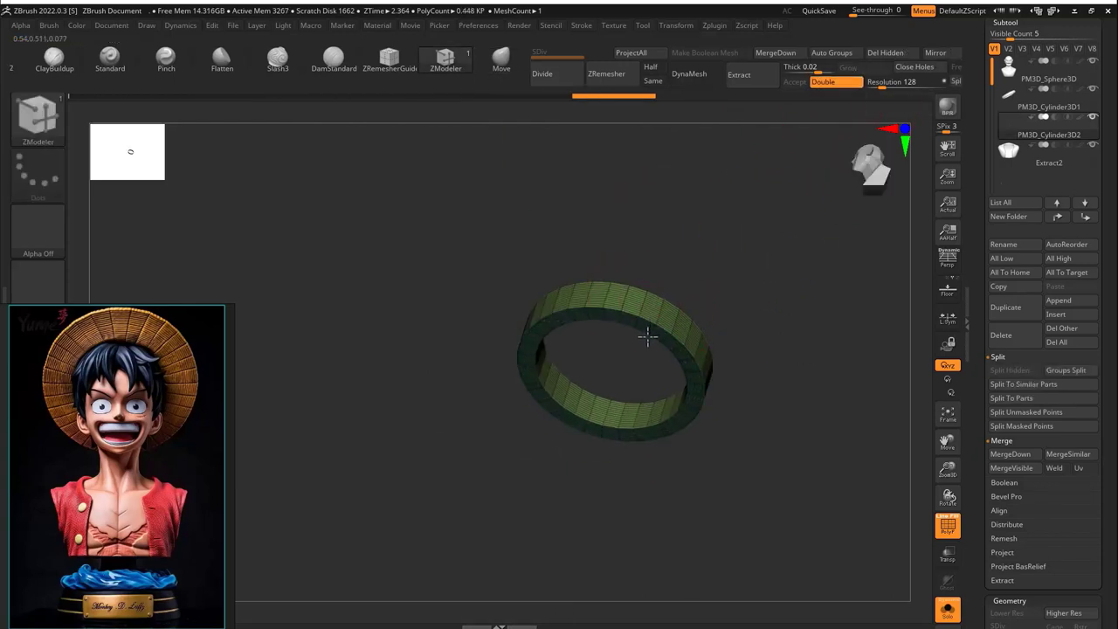
left_click(948, 609)
Tilt the upper teeth ring about 16° in profile and fit it under the upper lip
right_click_drag(812, 370, 542, 374, "shift")
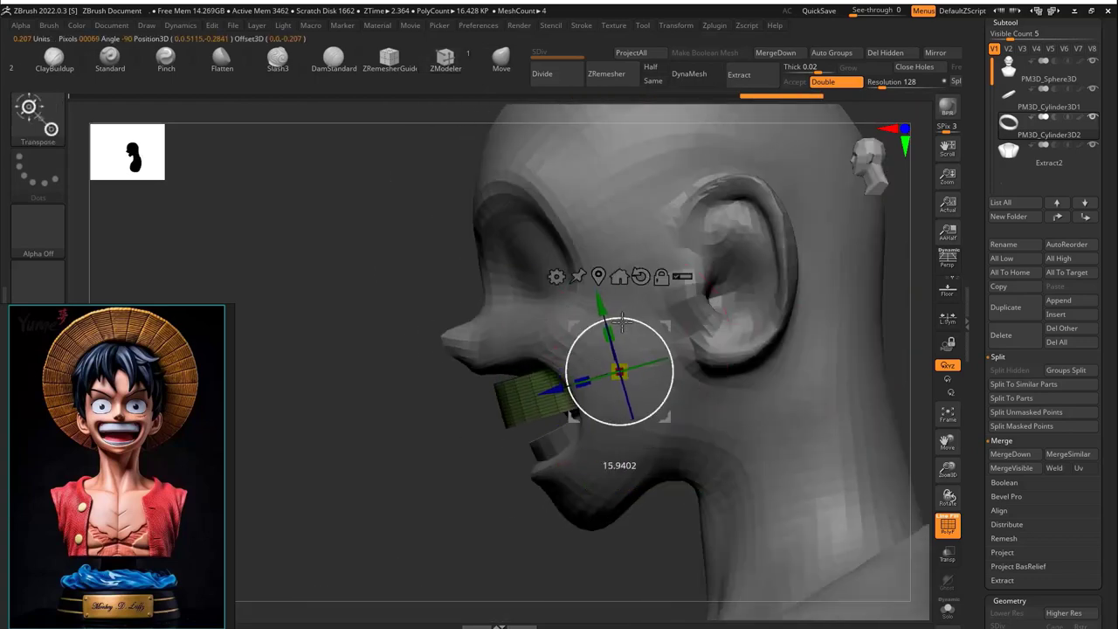
right_click_drag(609, 280, 732, 345, "shift")
right_click_drag(813, 389, 579, 342)
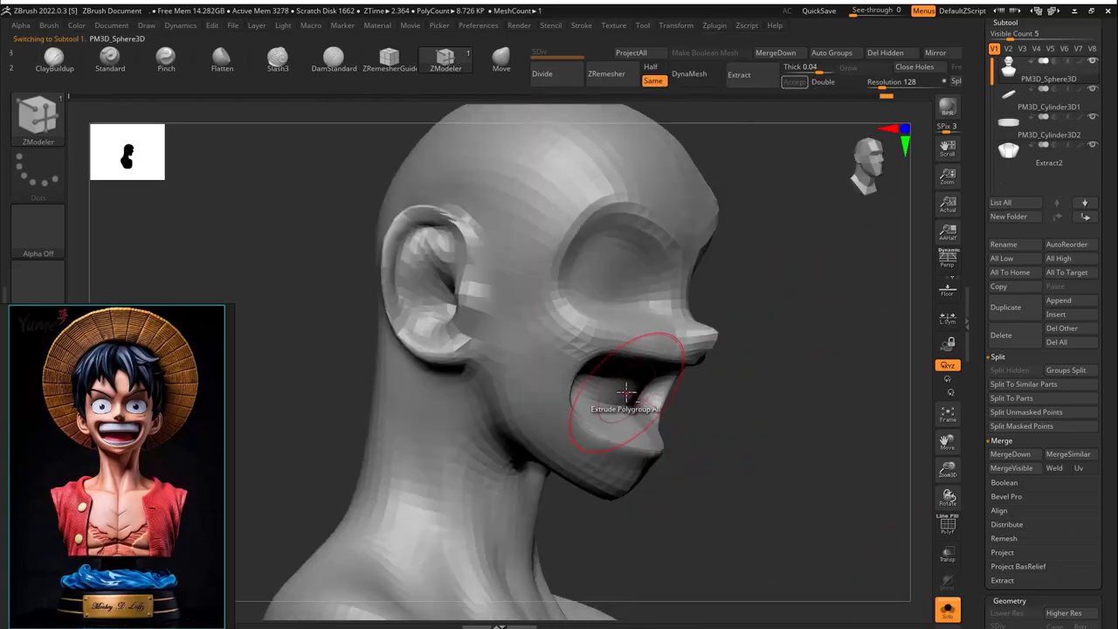
Reshape the inner lower lip and mouth floor of the isolated head with the Move brush
key("b")
key("m")
key("v")
right_click_drag(576, 381, 655, 391)
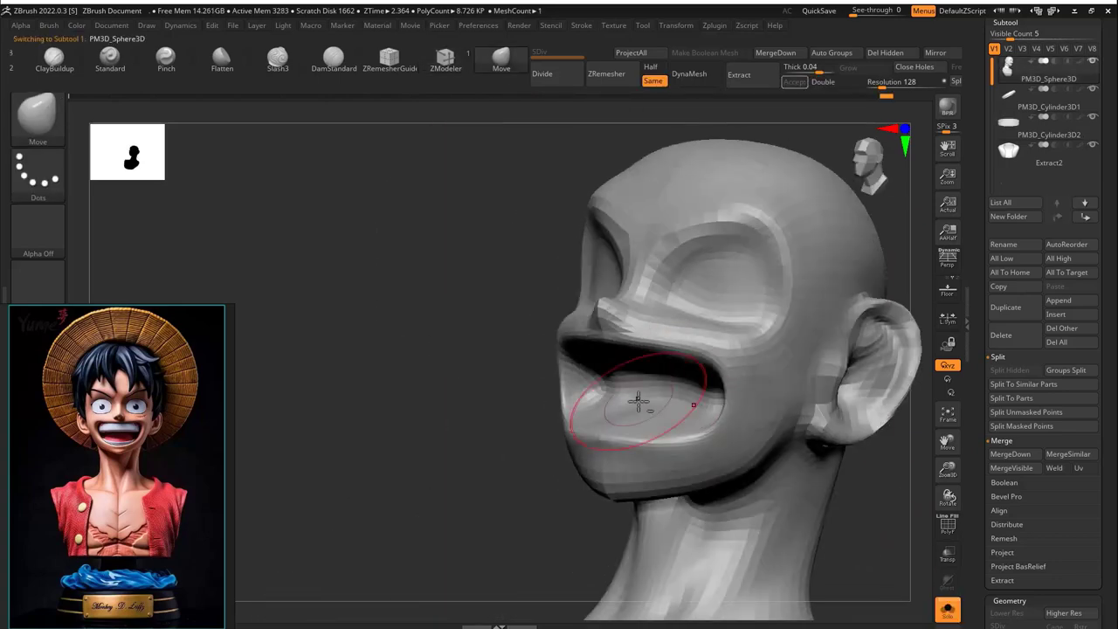
mouse_move(622, 443)
right_mouse_down()
mouse_move(608, 451)
mouse_move(636, 427)
right_mouse_up()
key("s")
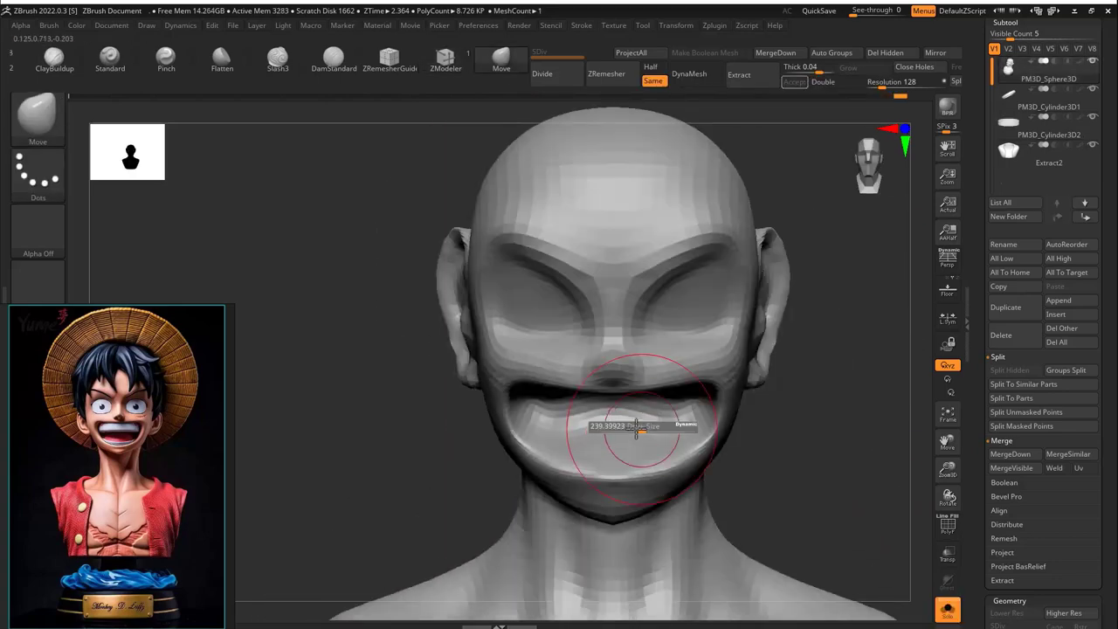
Append a sphere as a new subtool, scale it down and place it inside the mouth
left_click(1059, 300)
left_click(611, 337)
key("w")
right_click_drag(781, 347, 706, 375, "shift")
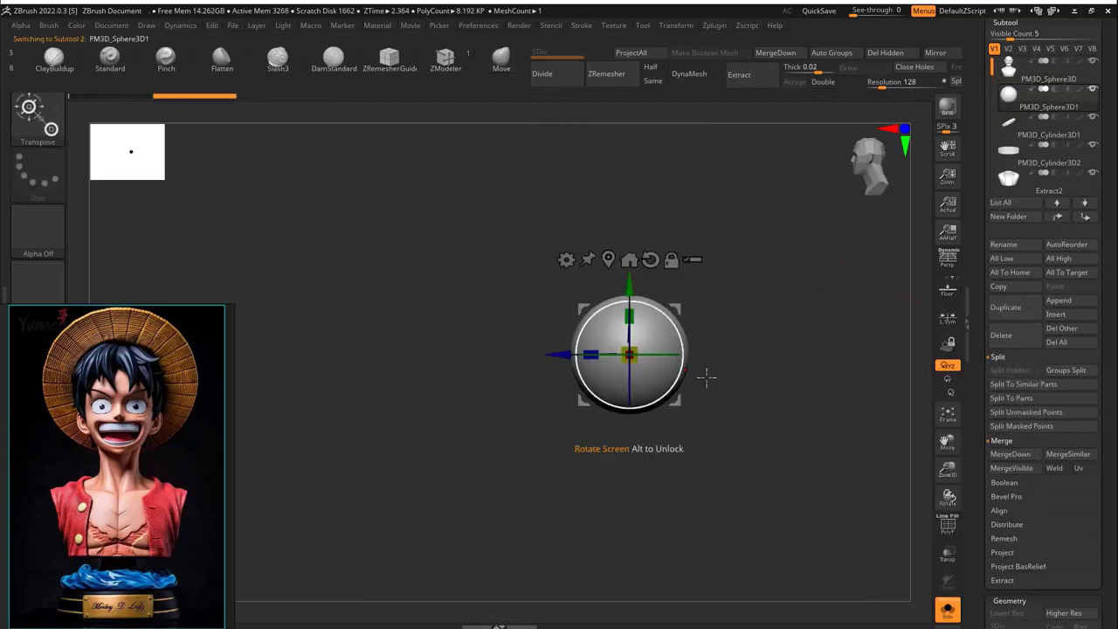
right_click_drag(662, 328, 598, 391, "alt")
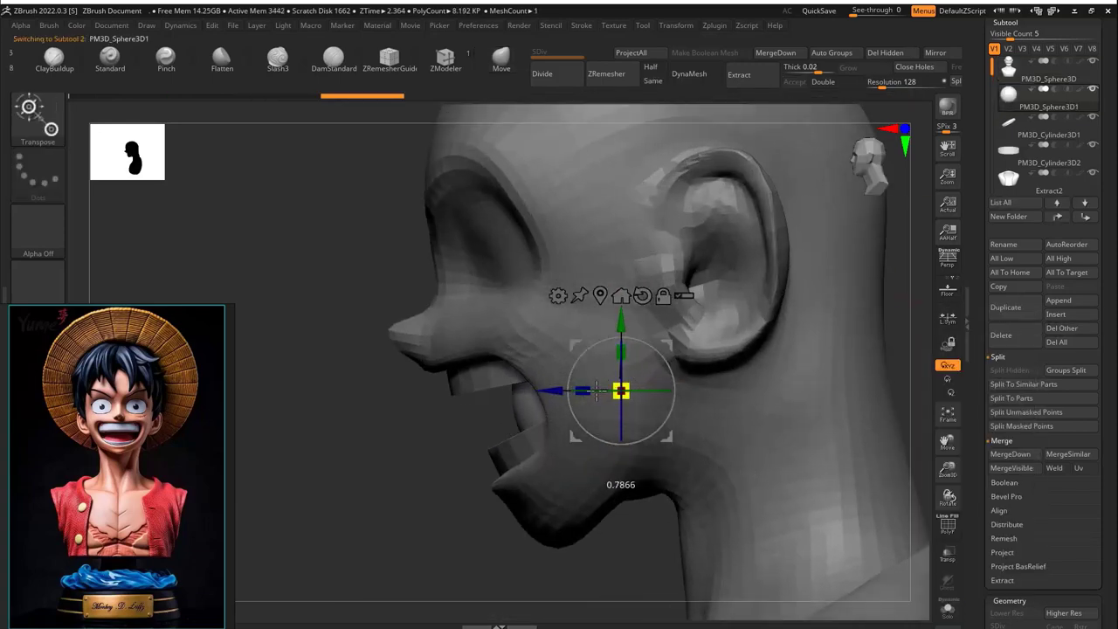
Flatten the sphere into a tongue, tilt it forward and fit it behind the lower teeth
right_click_drag(651, 347, 615, 423)
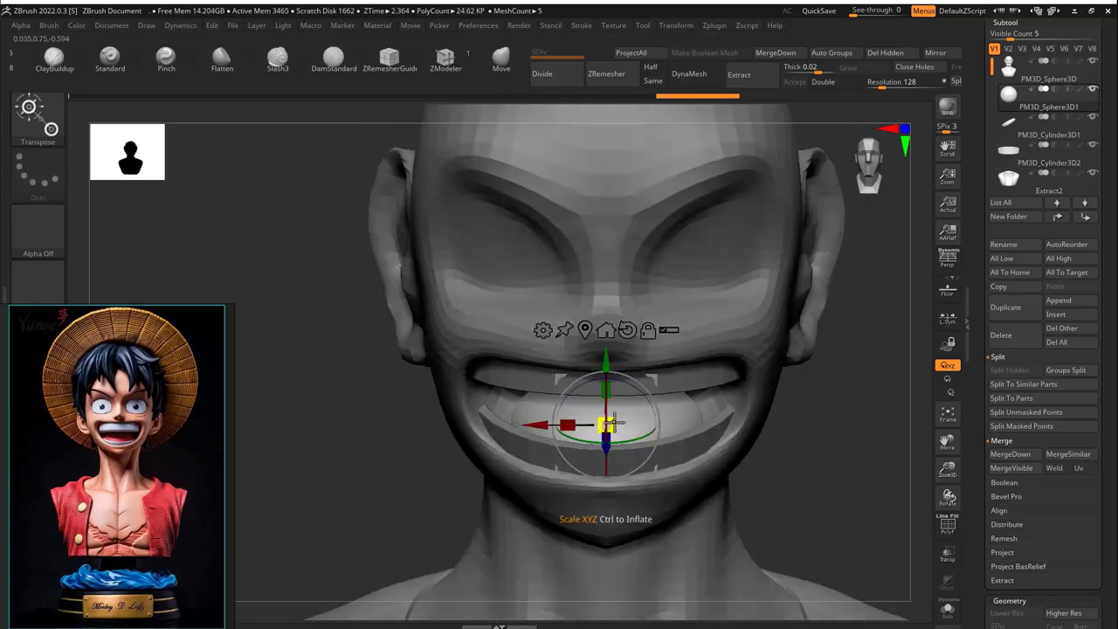
right_click_drag(805, 447, 751, 432)
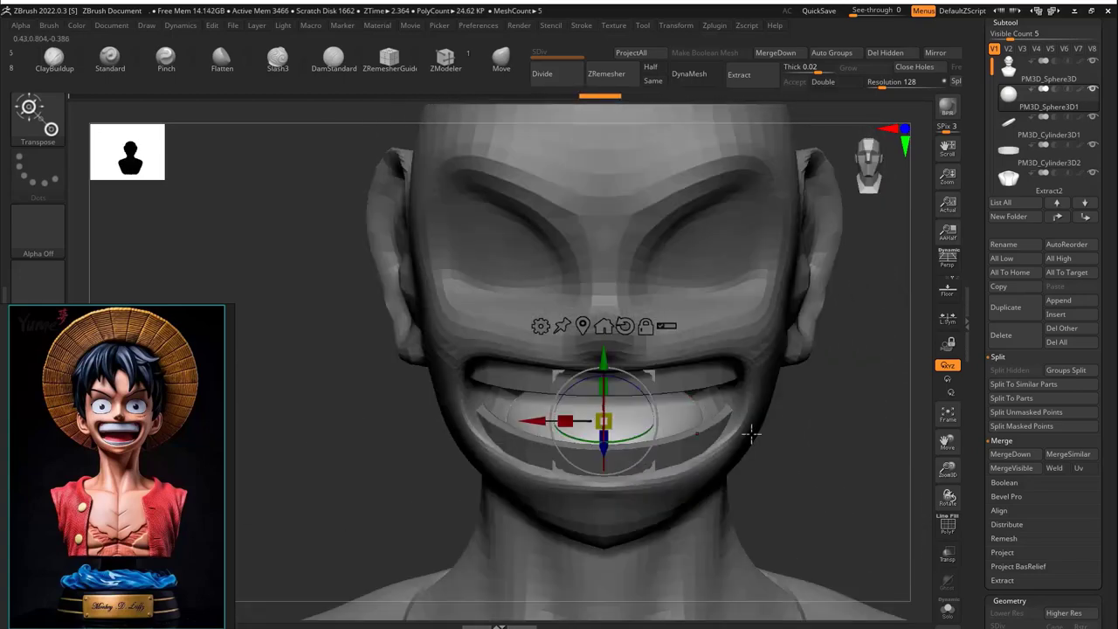
right_click_drag(624, 420, 626, 386)
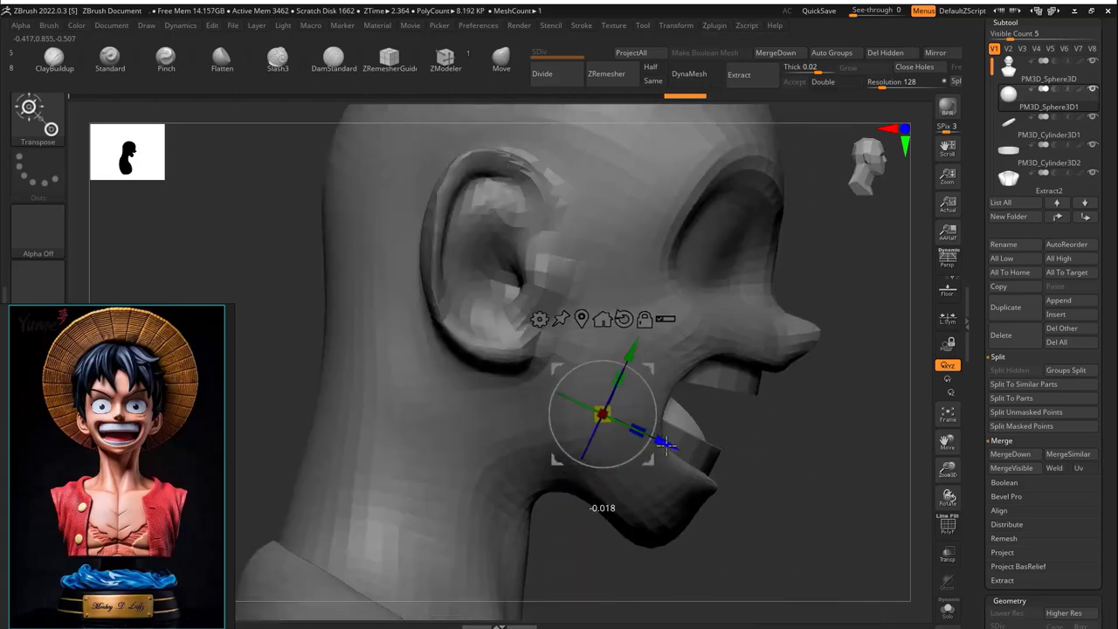
right_click_drag(666, 444, 684, 321)
Fill the tongue with a deep red and shift the reference image clear of the colour swatches
key("space")
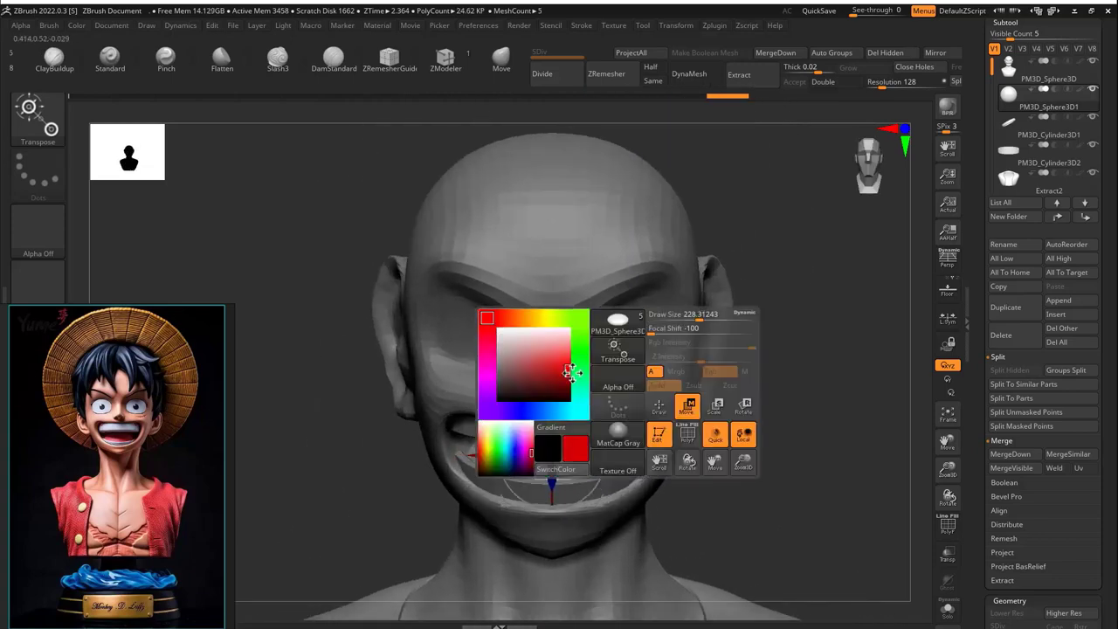
left_click(551, 367)
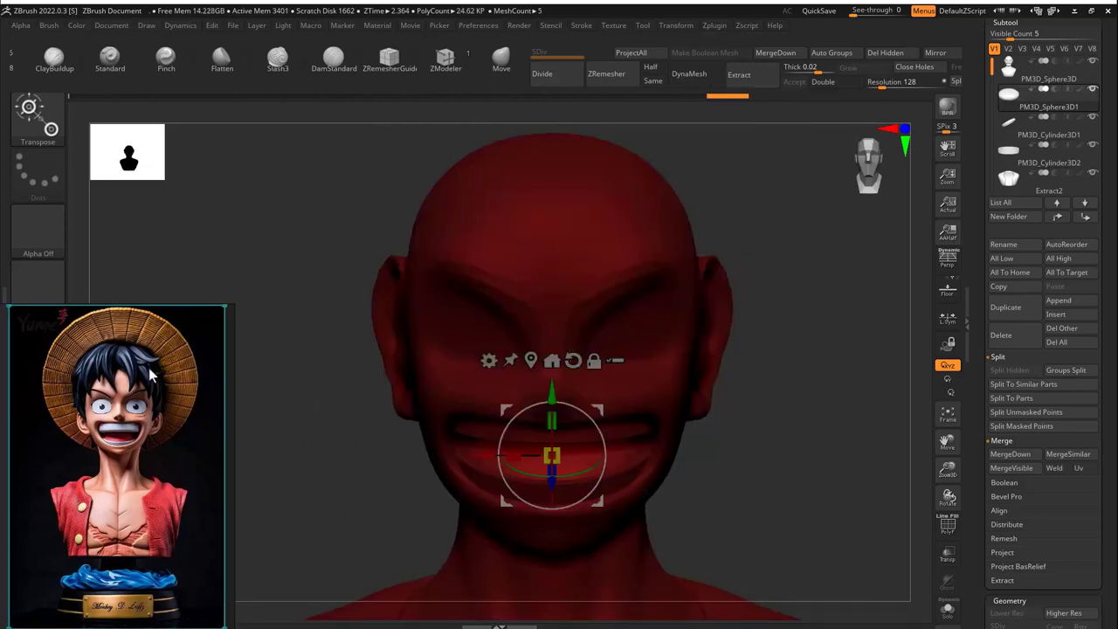
left_click_drag(185, 348, 250, 329)
Select the head and fill it with a light tan skin tone matching the reference
left_click(620, 230, "alt")
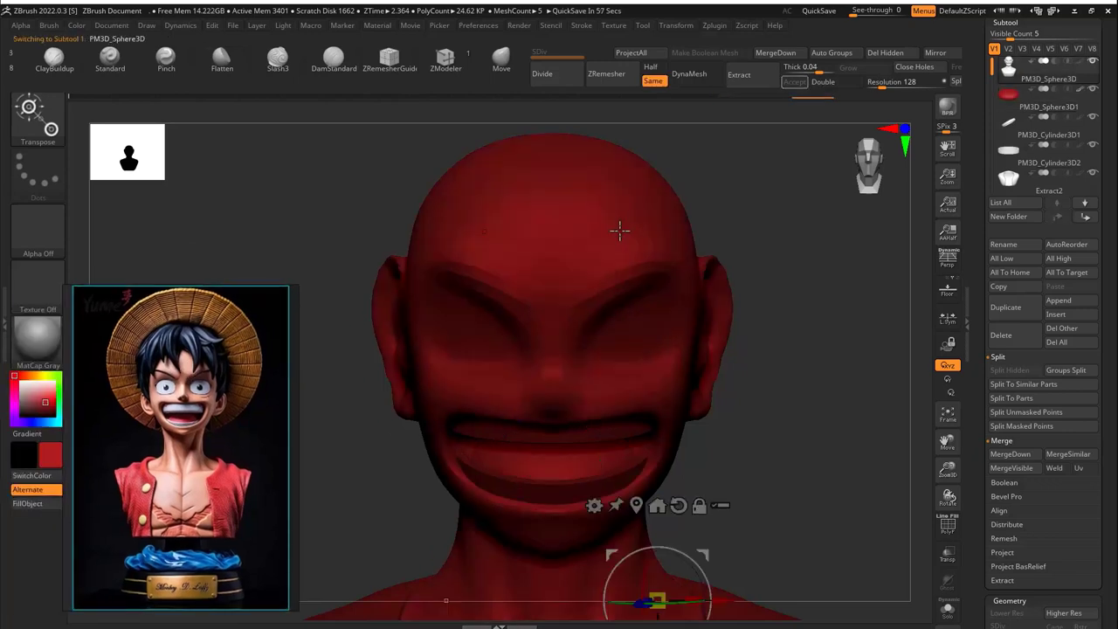
left_click(39, 393)
left_click(38, 390)
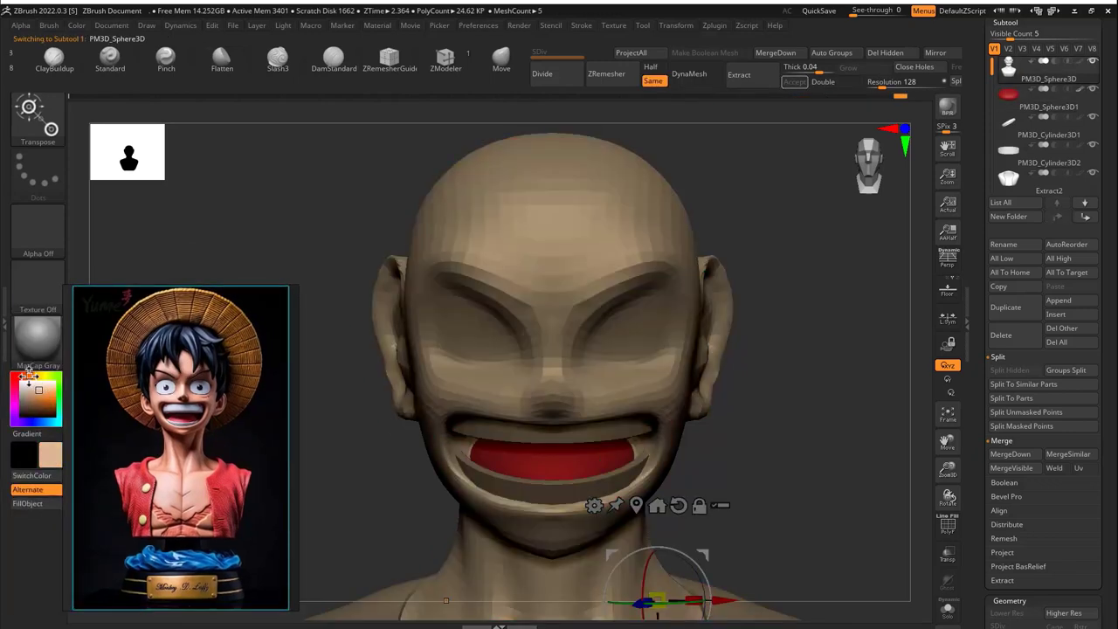
left_click_drag(37, 393, 40, 391)
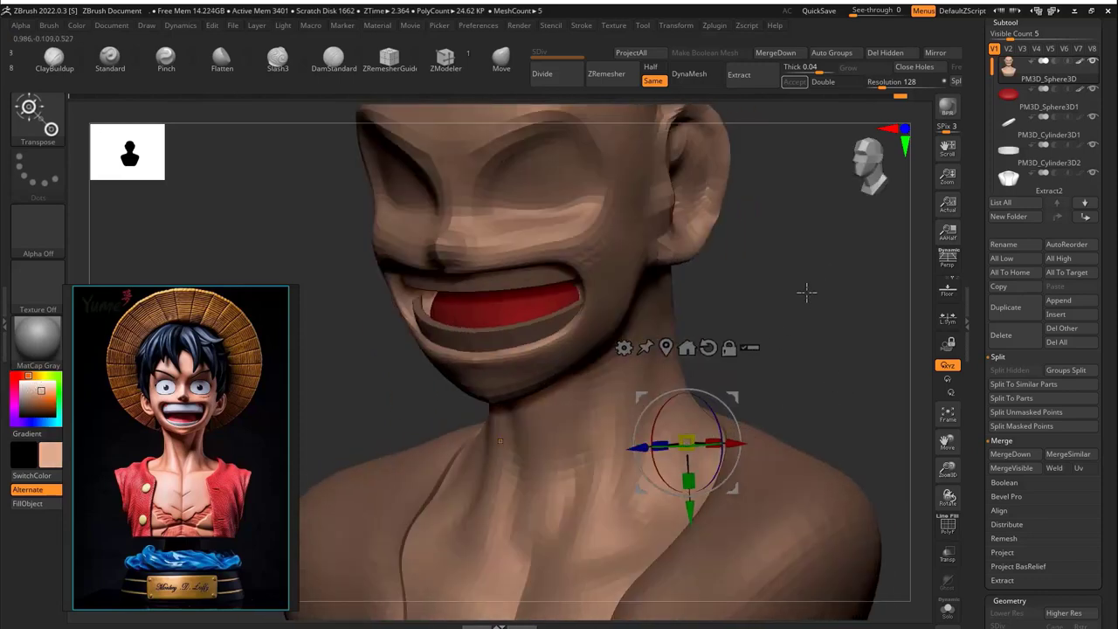
Fill the vest with bright red and return to the Move brush on the head
left_click(49, 400)
mouse_move(786, 328)
left_mouse_down()
mouse_move(811, 324)
mouse_move(744, 332)
left_mouse_up()
key("q")
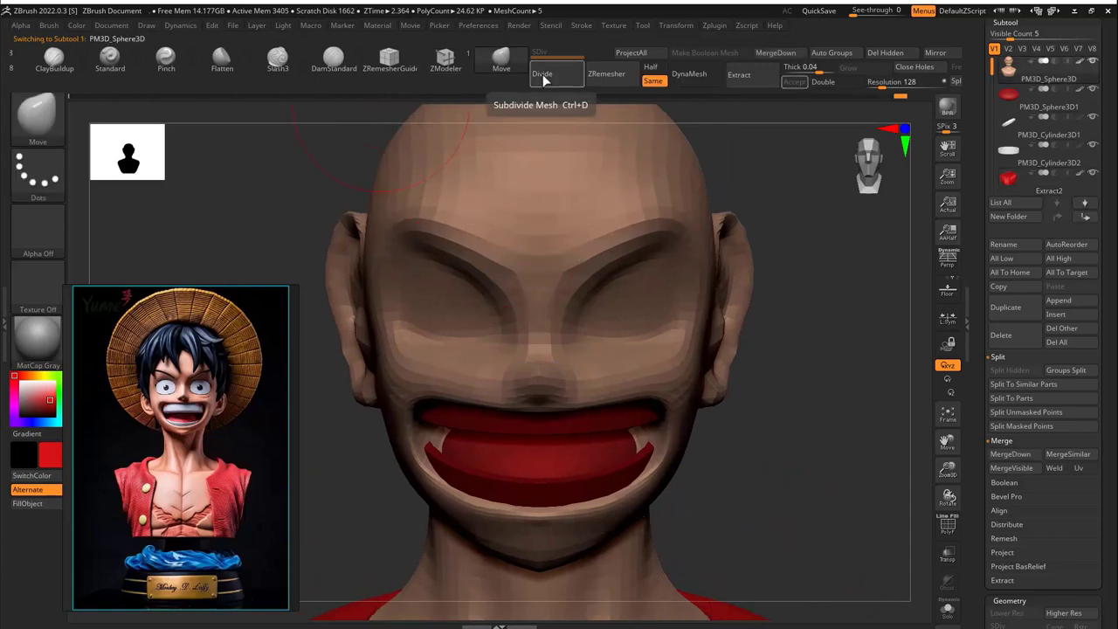
Subdivide the head to level 3 and fill the upper and lower teeth rings with white
left_click(543, 73)
left_click(542, 427, "alt")
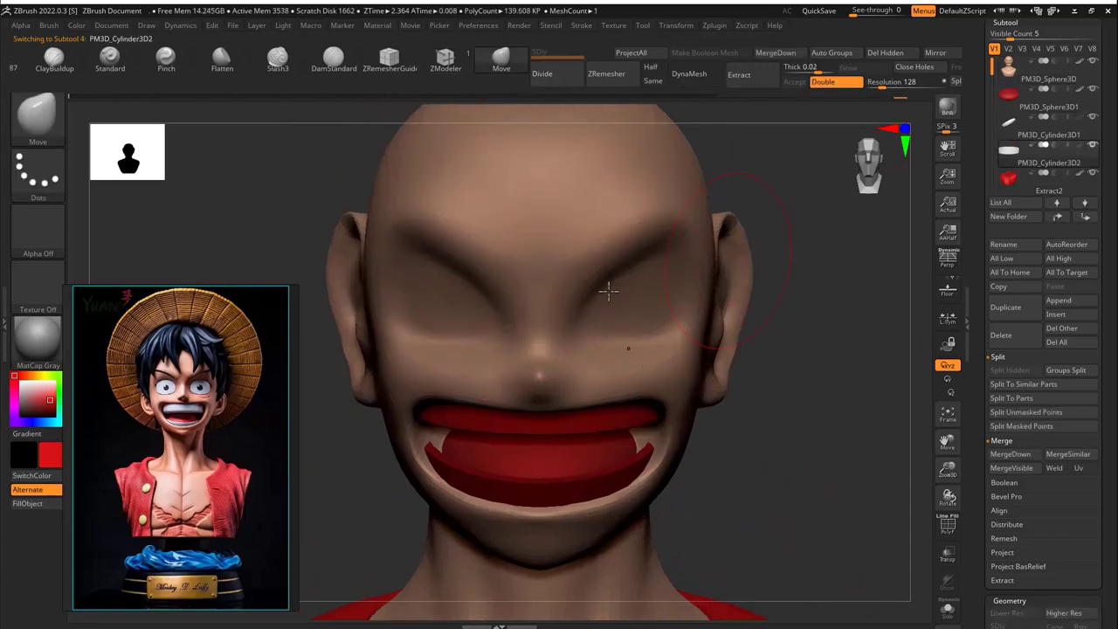
left_click(382, 457, "alt")
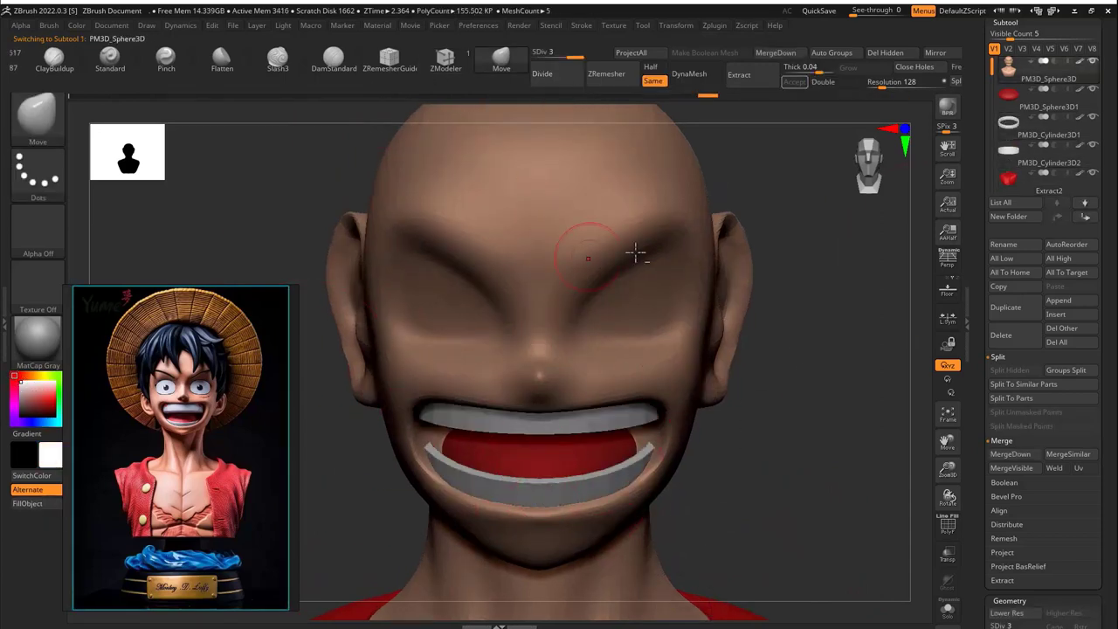
Mask a curved eyebrow above each eye socket with the lasso and clear the stray mask behind the ears
left_click_drag(634, 252, 573, 378)
mouse_move(358, 285)
left_mouse_down("shift")
mouse_move(579, 341)
mouse_move(662, 281)
left_mouse_up("shift")
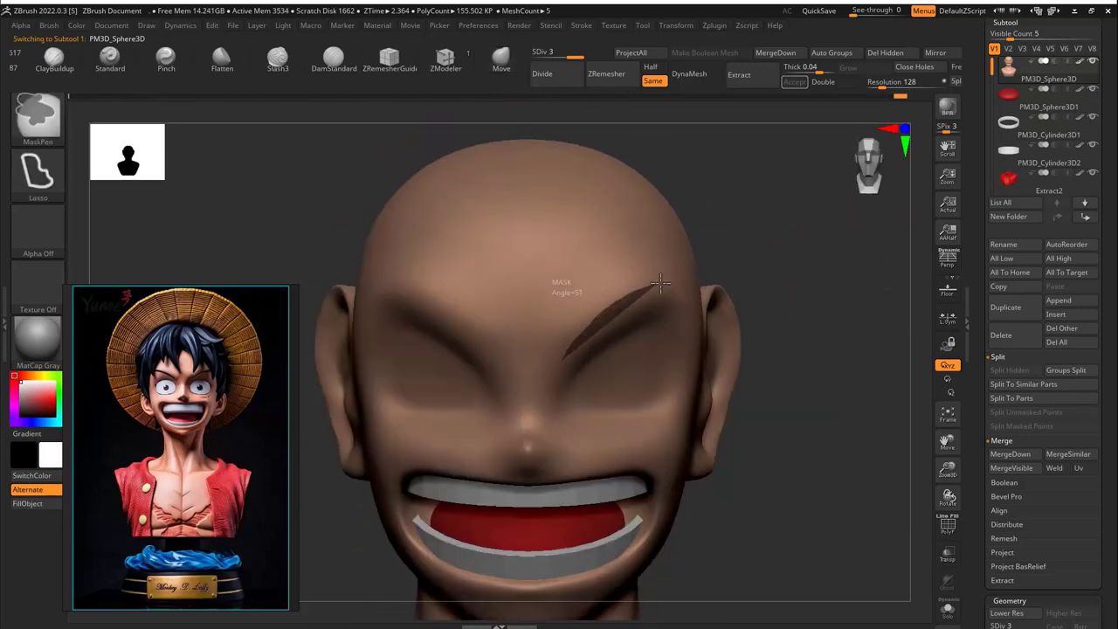
left_click_drag(563, 362, 690, 262)
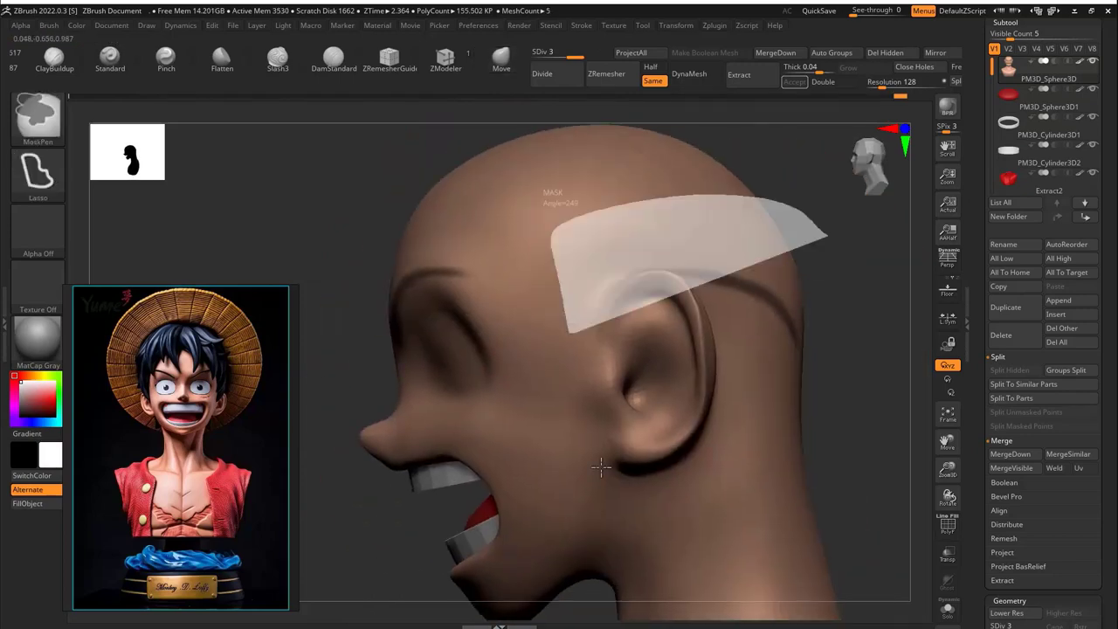
Extract the masked brow shapes as separate eyebrows 0.006 thick and polish them smooth
left_click(739, 75)
left_click(796, 81)
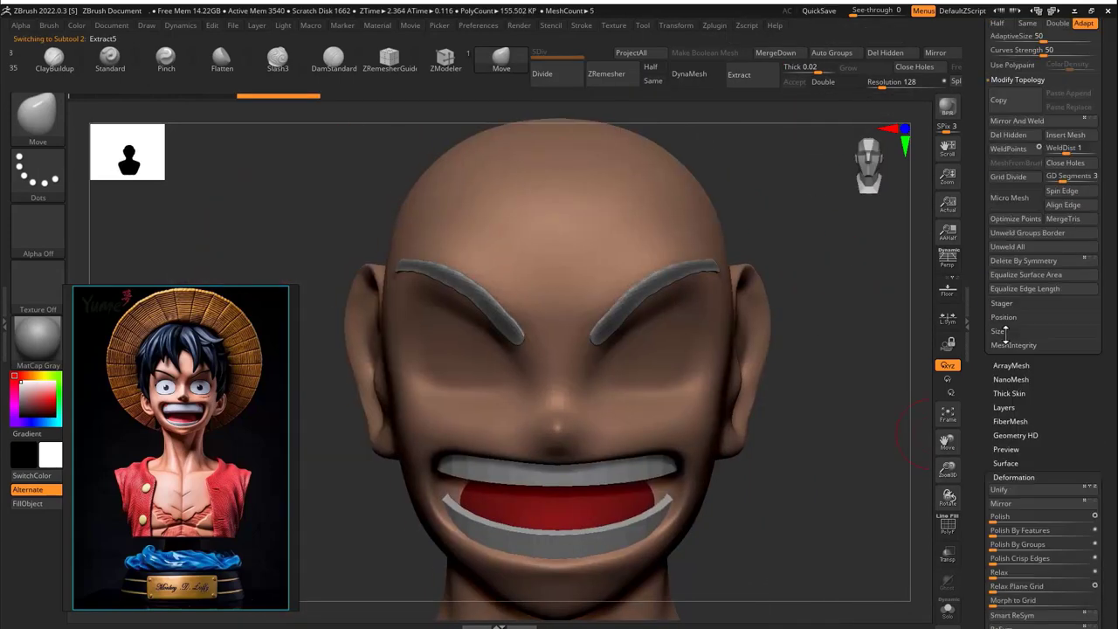
scroll(1005, 331, "down", 5)
mouse_move(839, 306)
right_mouse_down()
mouse_move(754, 332)
mouse_move(807, 352)
mouse_move(765, 381)
mouse_move(761, 274)
right_mouse_up()
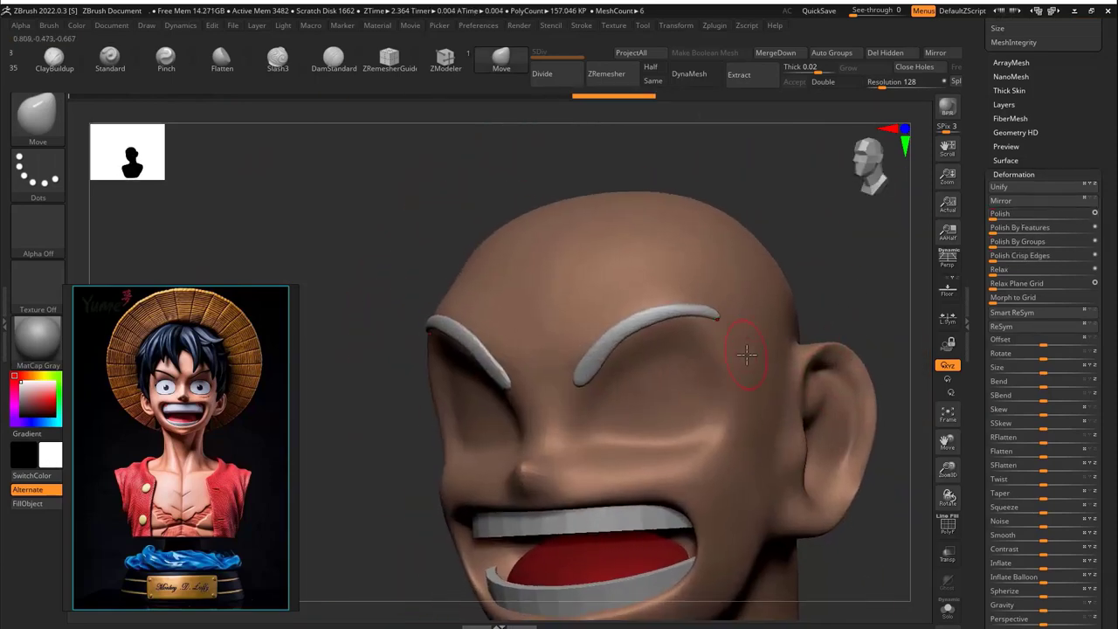
At the head's lowest subdivision level, pull the brow and eye sockets in under the eyebrows with a large Move brush
left_click(795, 279, "alt")
key("shift")
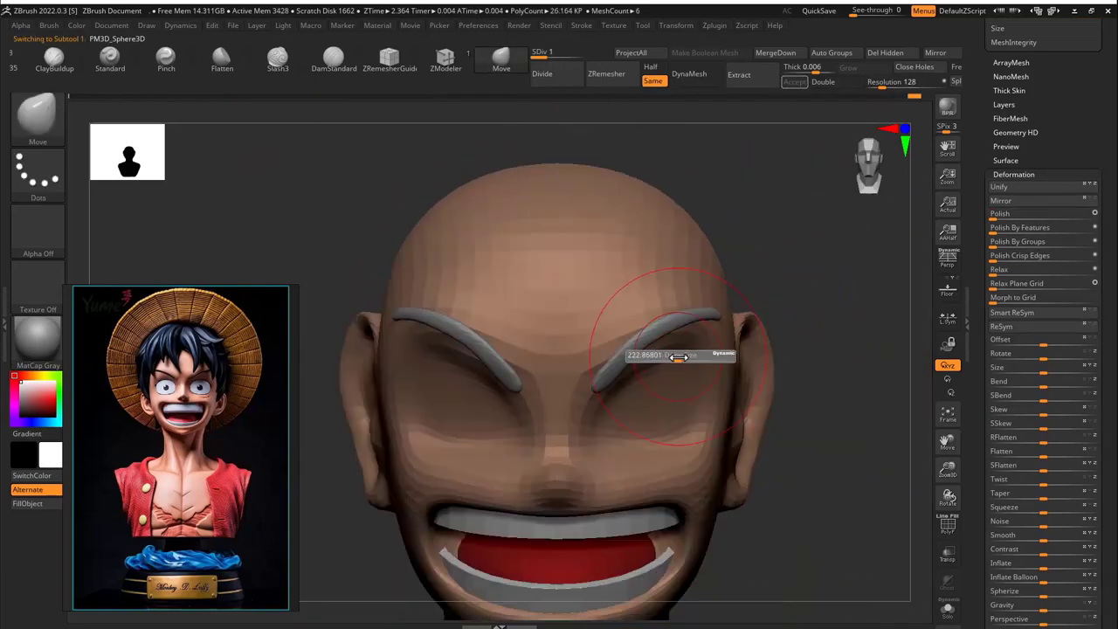
mouse_move(679, 394)
right_mouse_down()
mouse_move(689, 378)
mouse_move(724, 390)
mouse_move(709, 362)
right_mouse_up()
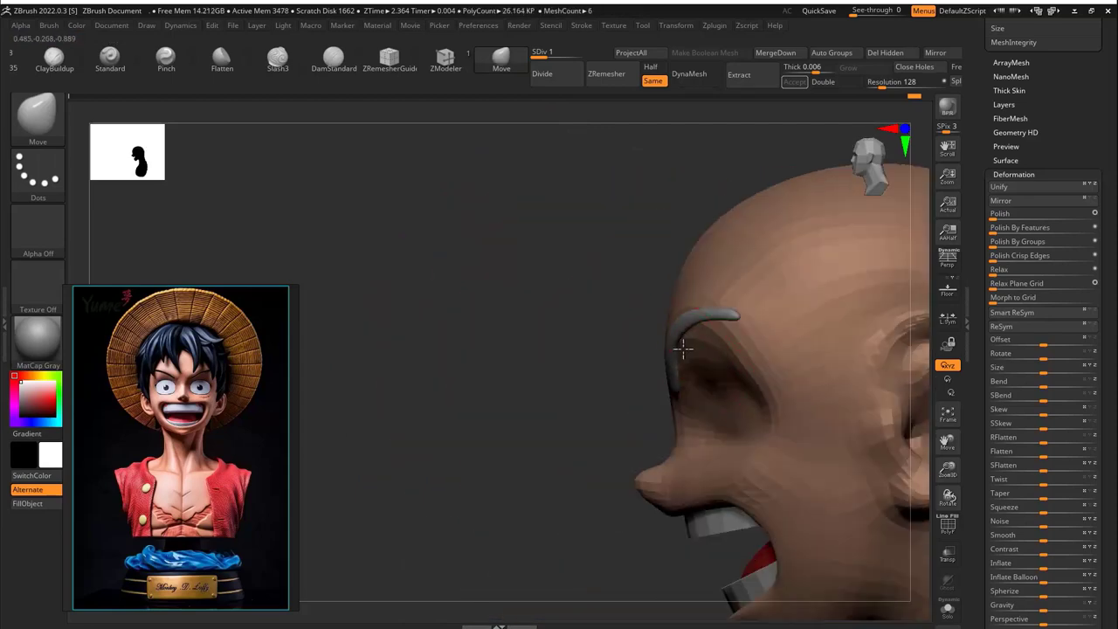
mouse_move(596, 343)
right_mouse_down()
mouse_move(792, 356)
mouse_move(859, 224)
mouse_move(699, 385)
mouse_move(688, 379)
mouse_move(634, 413)
right_mouse_up()
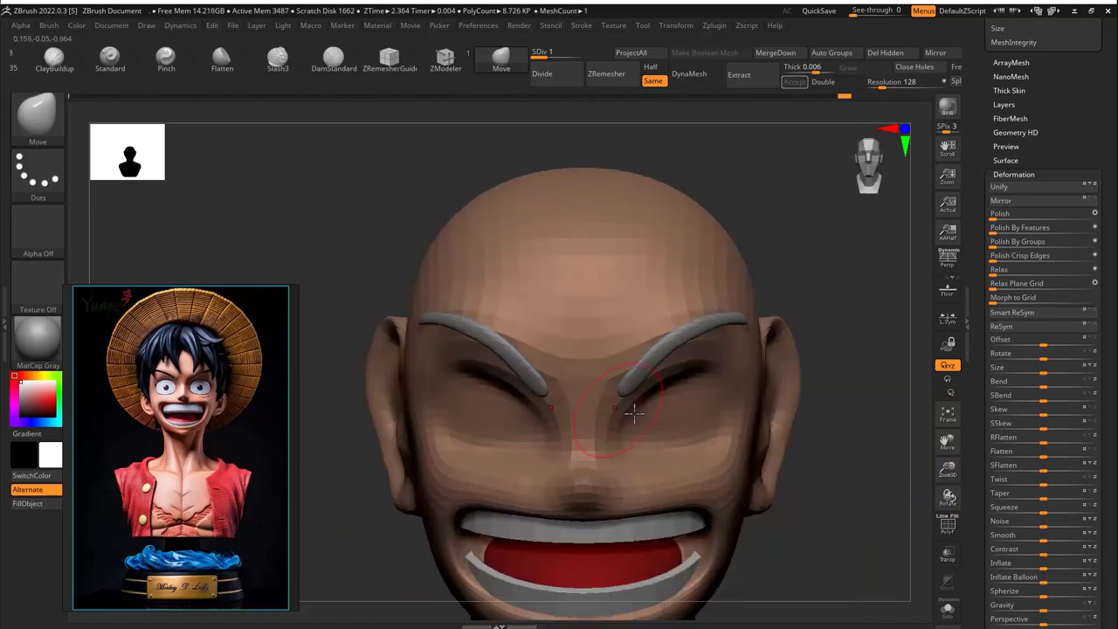
mouse_move(723, 376)
right_mouse_down("alt")
mouse_move(789, 374)
mouse_move(604, 339)
mouse_move(714, 387)
mouse_move(687, 313)
right_mouse_up("alt")
right_click_drag(627, 338, 766, 367)
Reposition the upper and lower teeth rings to sit closer against the lips, then reselect the head
left_click(731, 410, "alt")
left_click(731, 397)
key("w")
left_click(722, 320, "alt")
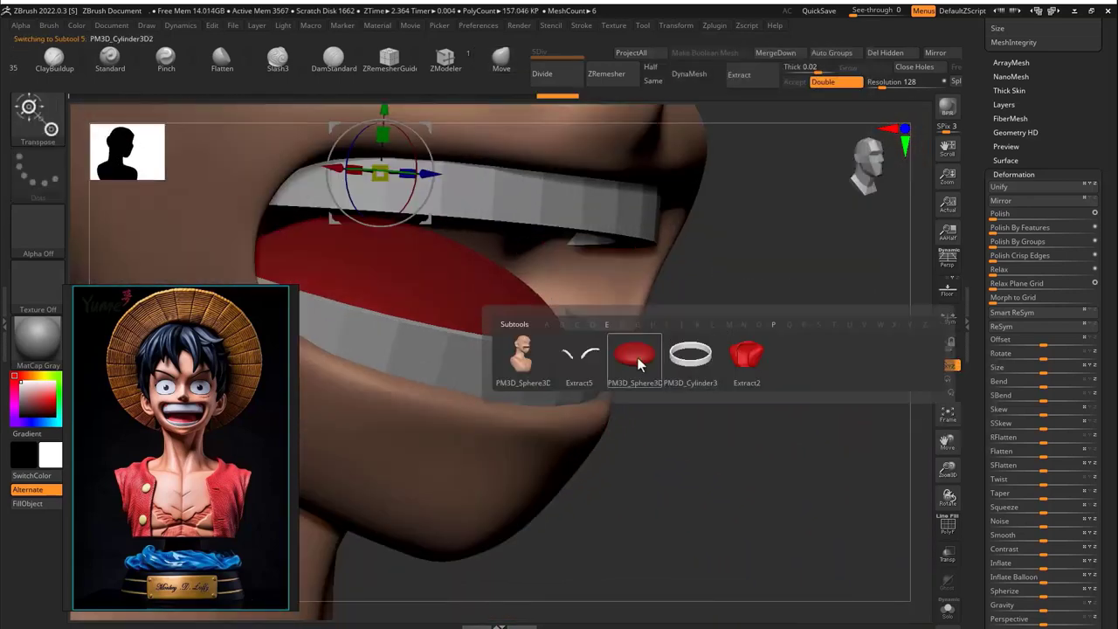
left_click(692, 355)
mouse_move(692, 355)
right_mouse_down()
mouse_move(711, 367)
mouse_move(714, 321)
mouse_move(629, 292)
mouse_move(758, 379)
mouse_move(627, 304)
right_mouse_up()
left_click(627, 304, "alt")
key("q")
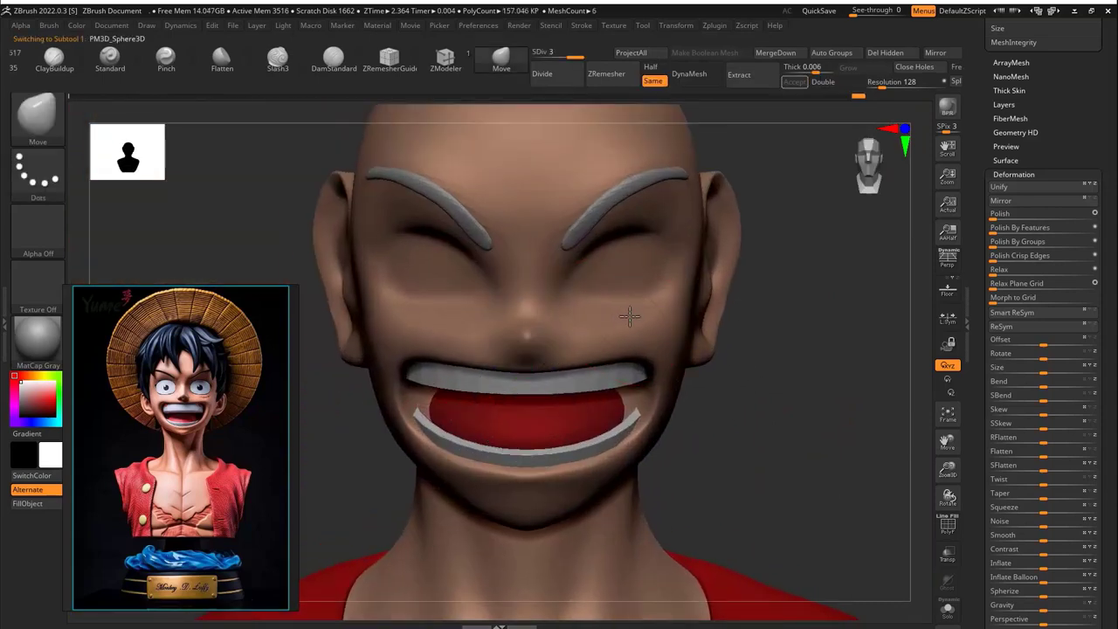
Append another sphere, raise it over the skull and enlarge it until it covers the cranium
right_click_drag(657, 367, 584, 374)
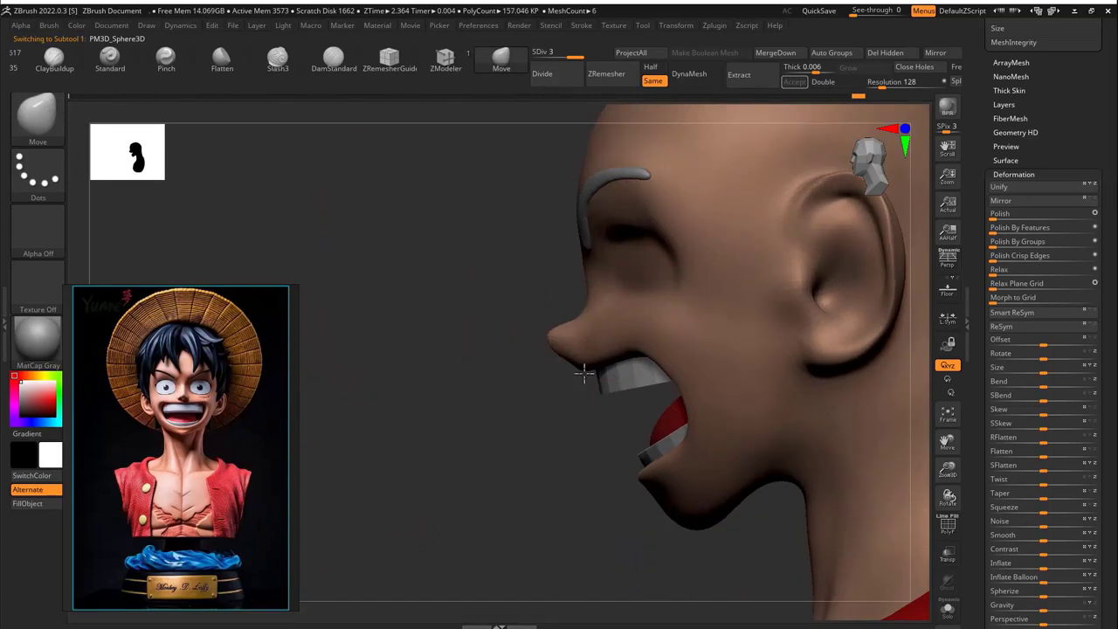
right_click_drag(684, 393, 894, 219)
scroll(1031, 262, "up", 5)
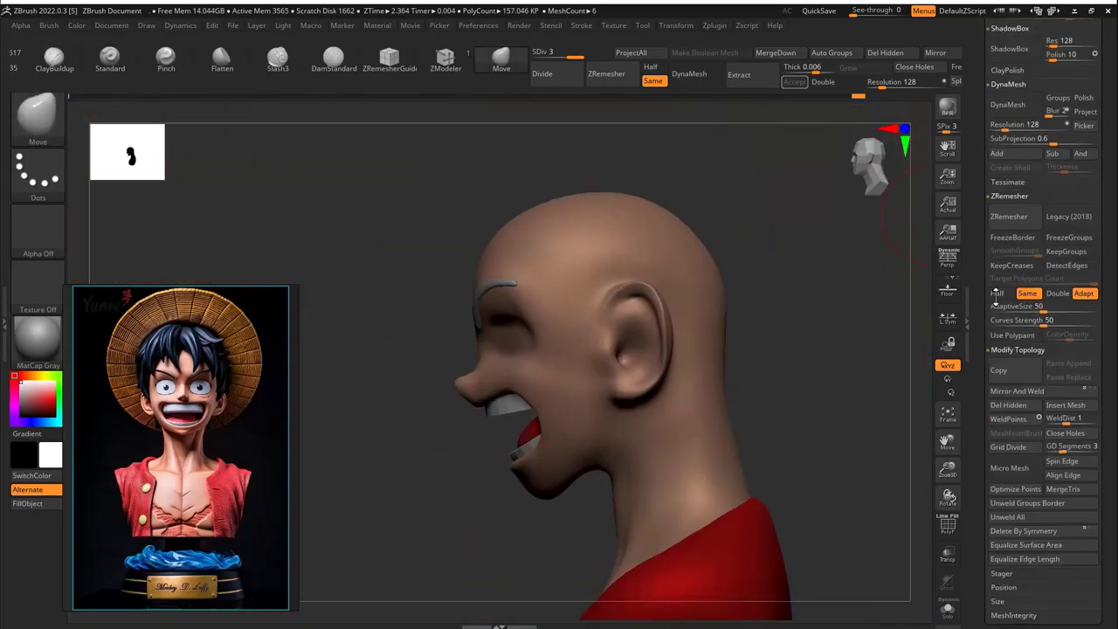
scroll(1007, 350, "up", 5)
key("b")
key("Escape")
left_click(786, 257, "alt")
key("w")
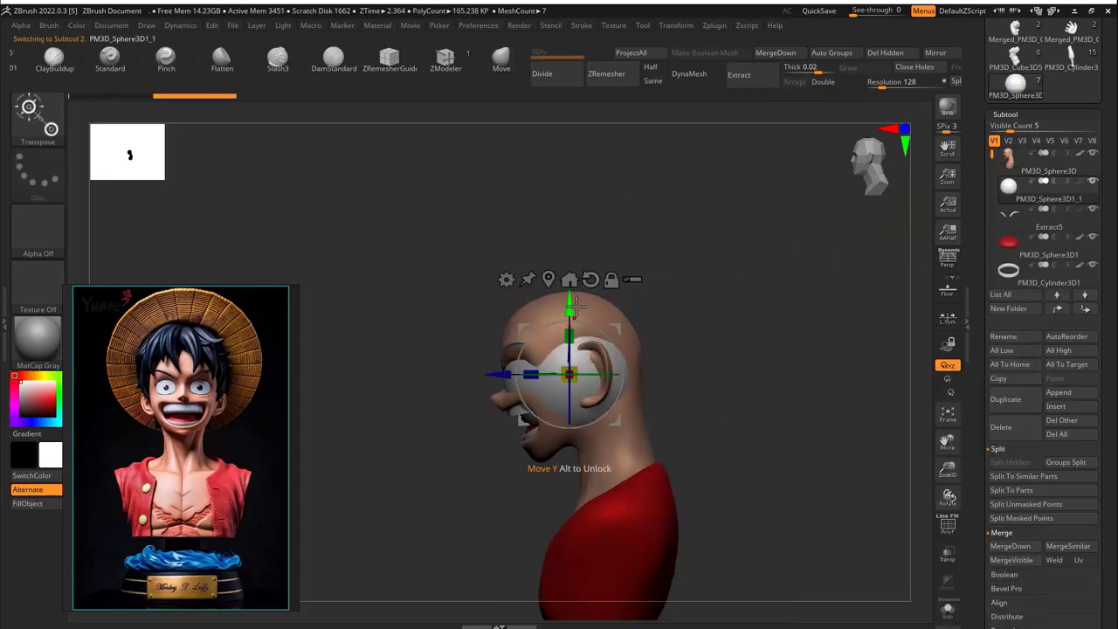
left_click_drag(578, 275, 593, 328)
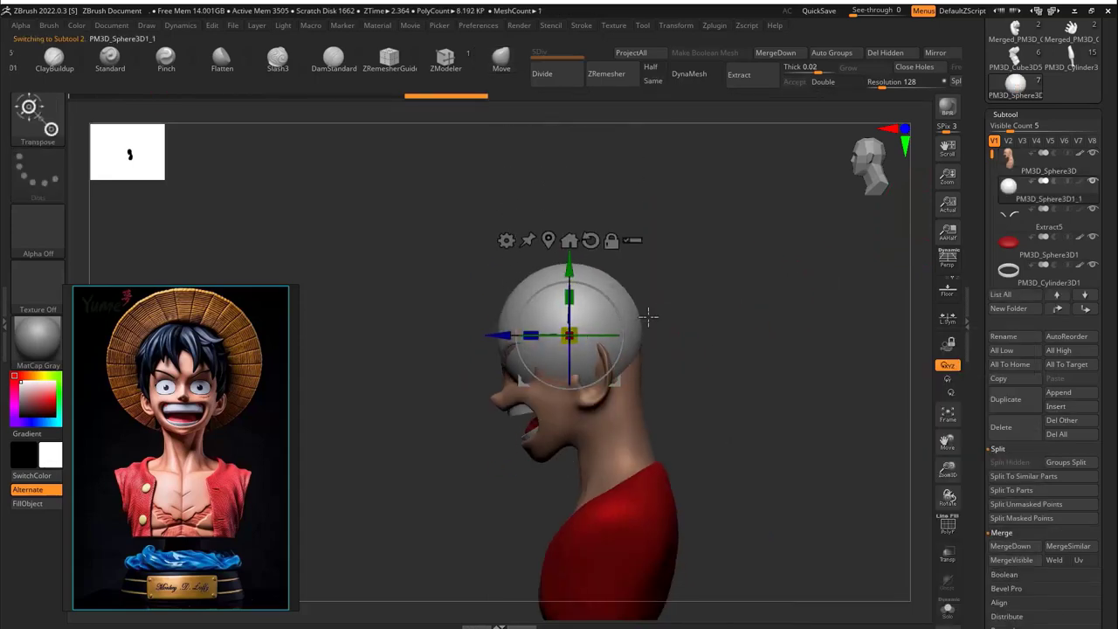
Cut away the lower half of the new sphere with a Knife brush, leaving a dome above the brows
mouse_move(649, 317)
right_mouse_down()
mouse_move(725, 277)
mouse_move(754, 310)
right_mouse_up()
key("ctrl+shift+b")
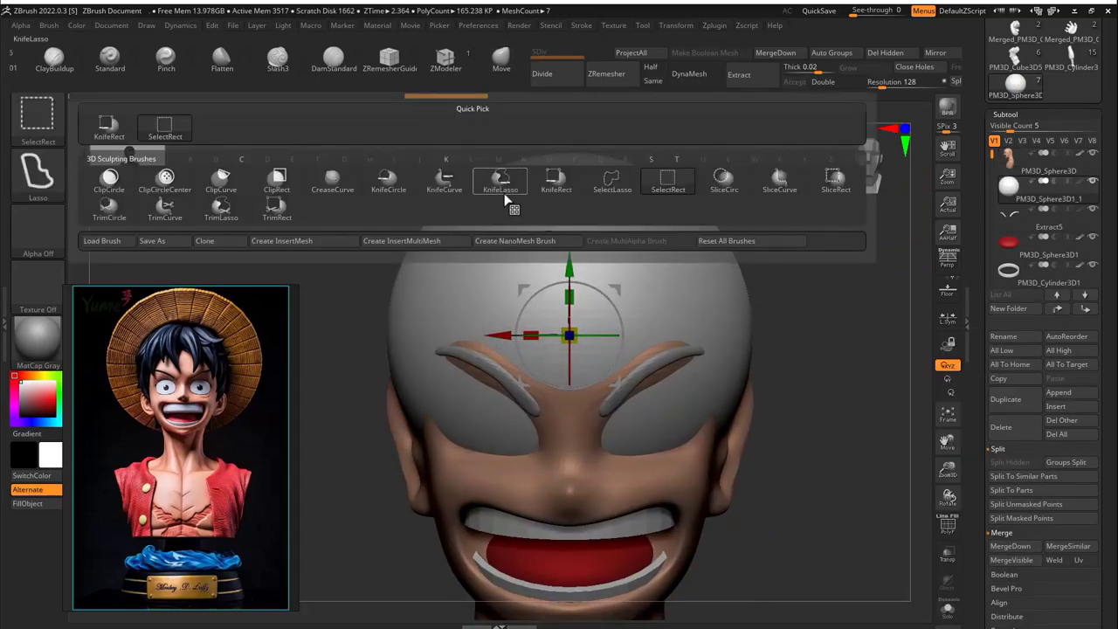
left_click_drag(874, 550, 235, 329, "ctrl+shift")
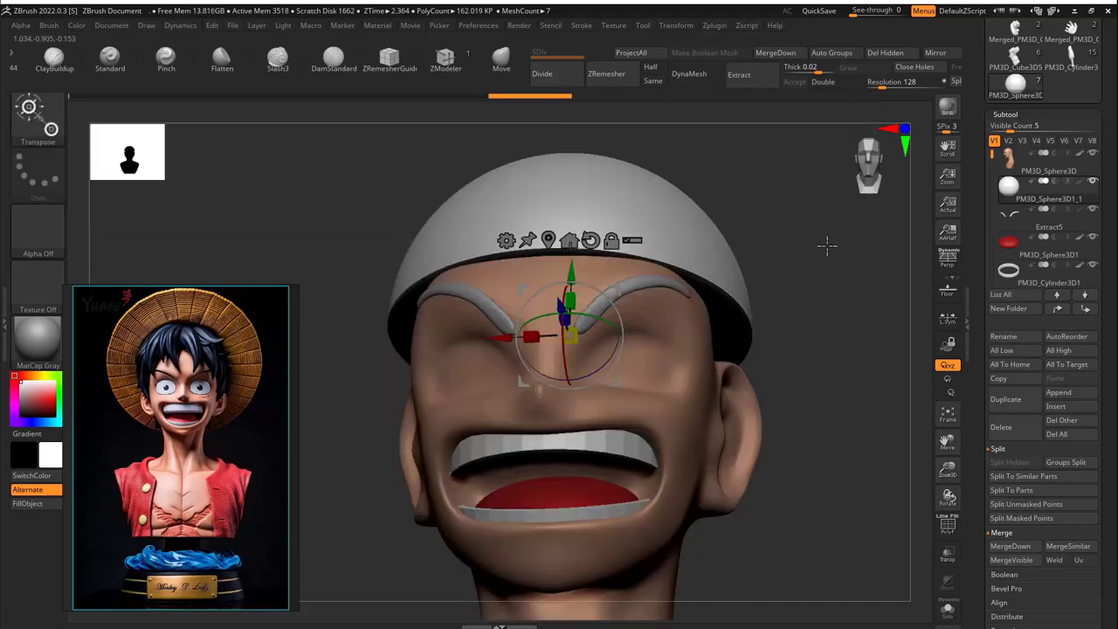
Isolate the dome with its wireframe shown and delete the flat cap closing its underside
key("shift+f")
key("alt+s")
left_click(653, 316, "ctrl+shift")
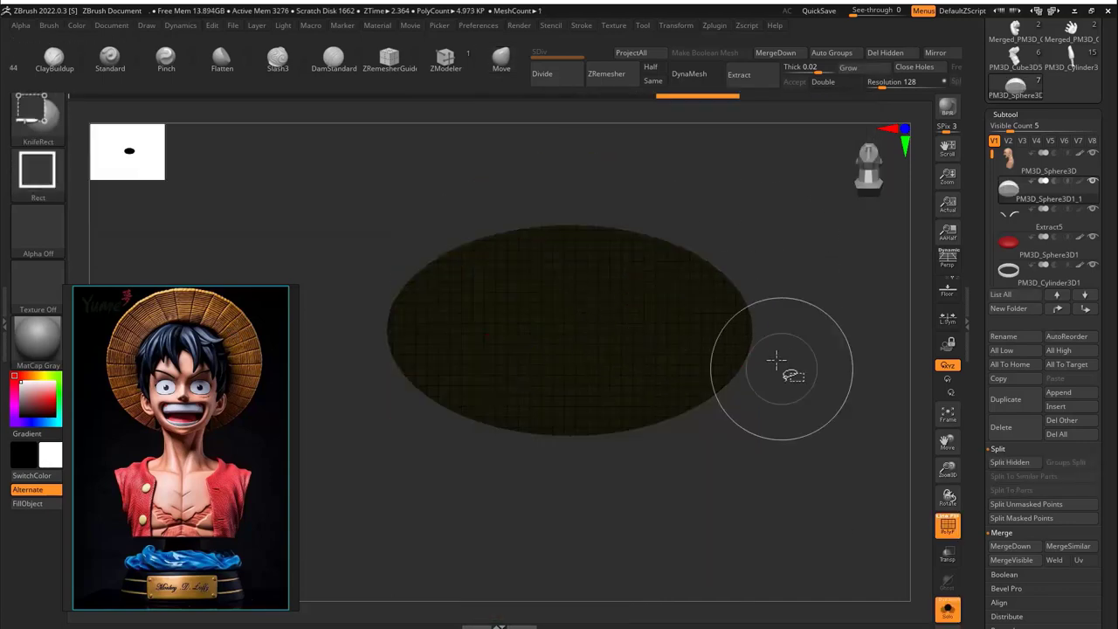
key("ctrl+shift+b")
left_click(851, 162, "ctrl+shift")
left_click(909, 67)
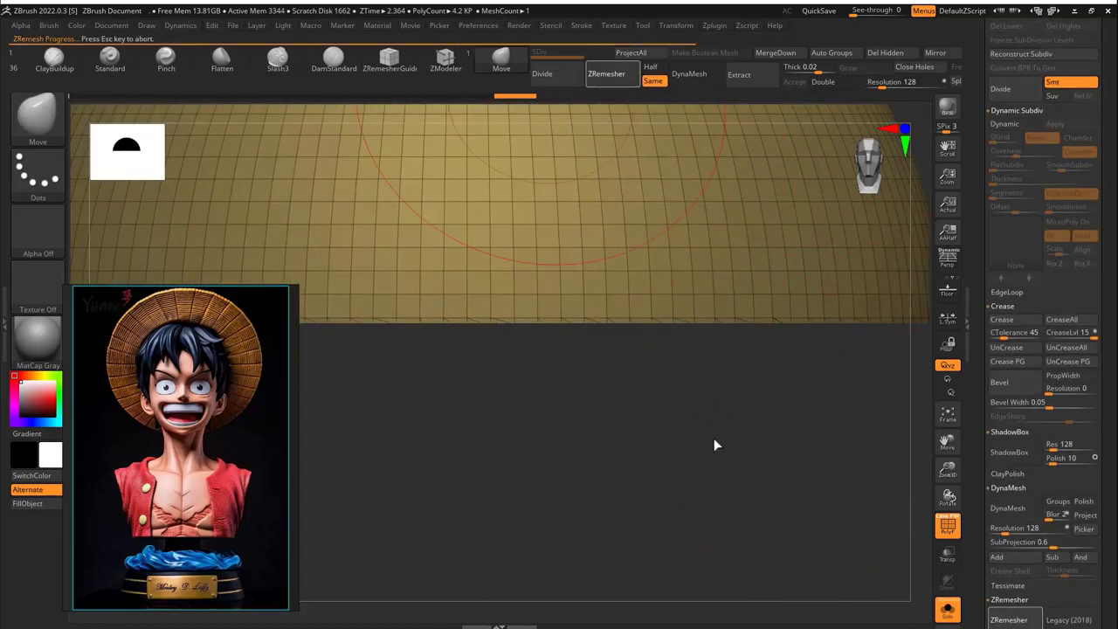
Remesh the open dome with ZRemesher to get an even quad topology
left_click_drag(694, 394, 694, 489)
scroll(856, 457, "up", 5)
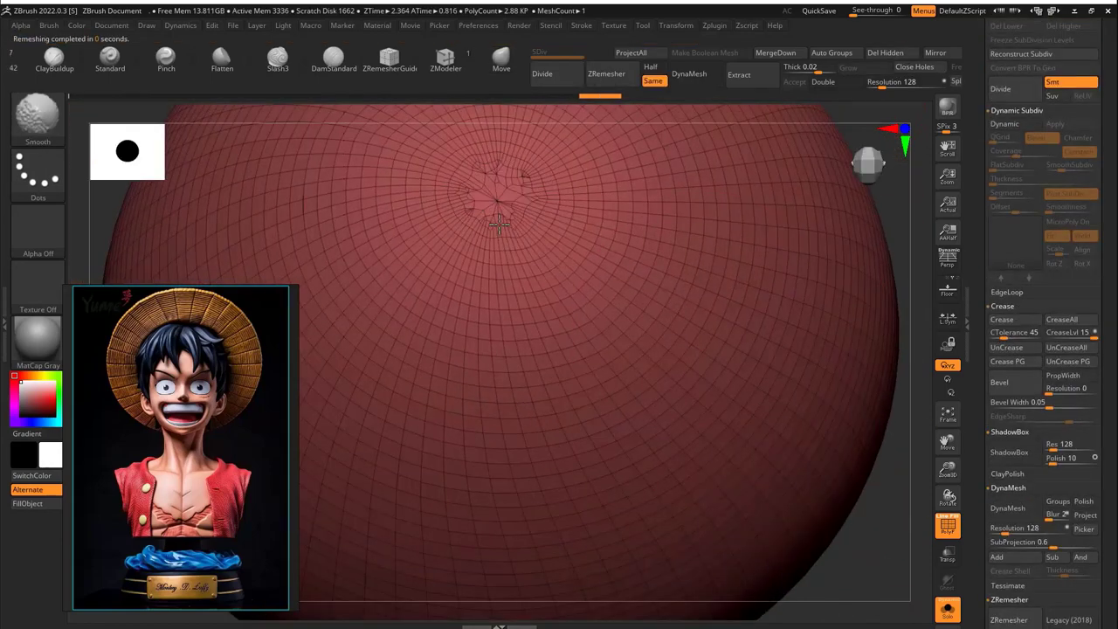
left_click_drag(798, 357, 669, 324, "shift")
scroll(812, 437, "up", 3)
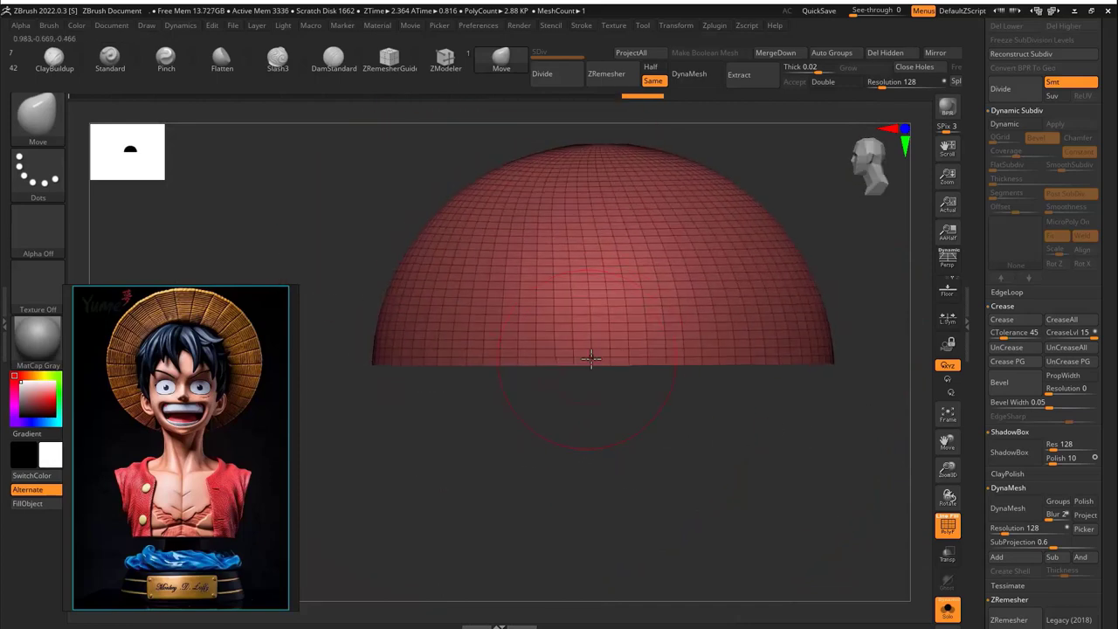
Extrude the dome's open bottom edge outward with ZModeler to form a wide, flat hat brim
key("b")
key("z")
key("m")
key("space")
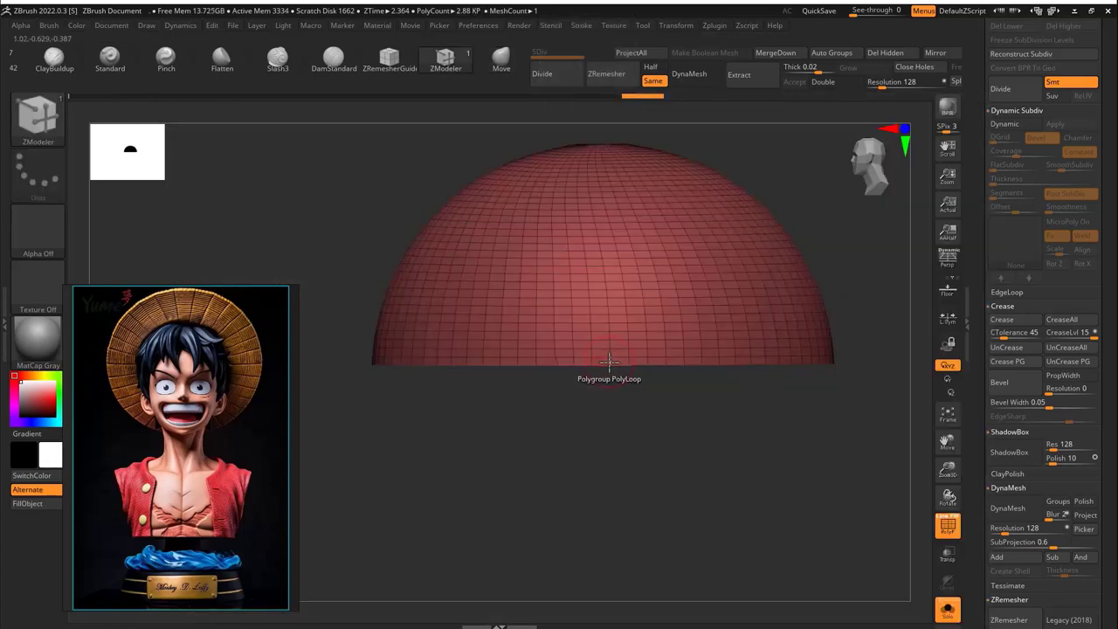
left_click_drag(626, 413, 751, 367)
key("space")
left_click(764, 351)
scroll(779, 425, "down", 3)
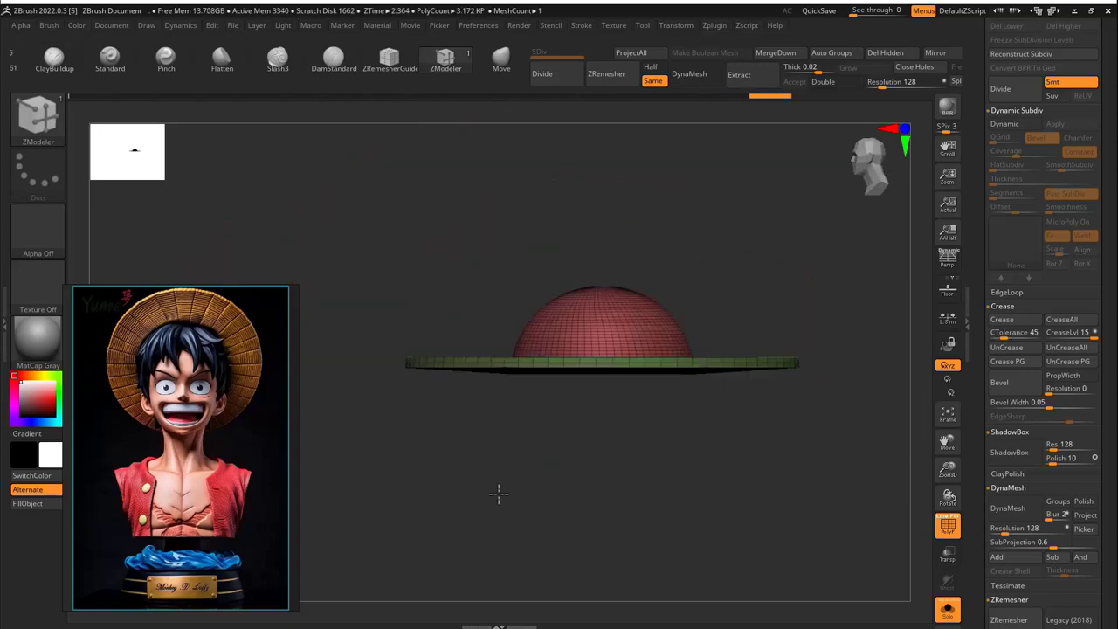
Try ZModeler's Move polygon action with the Polygroup Inner target on the hat brim
scroll(814, 320, "up", 3)
key("space")
left_click(699, 222)
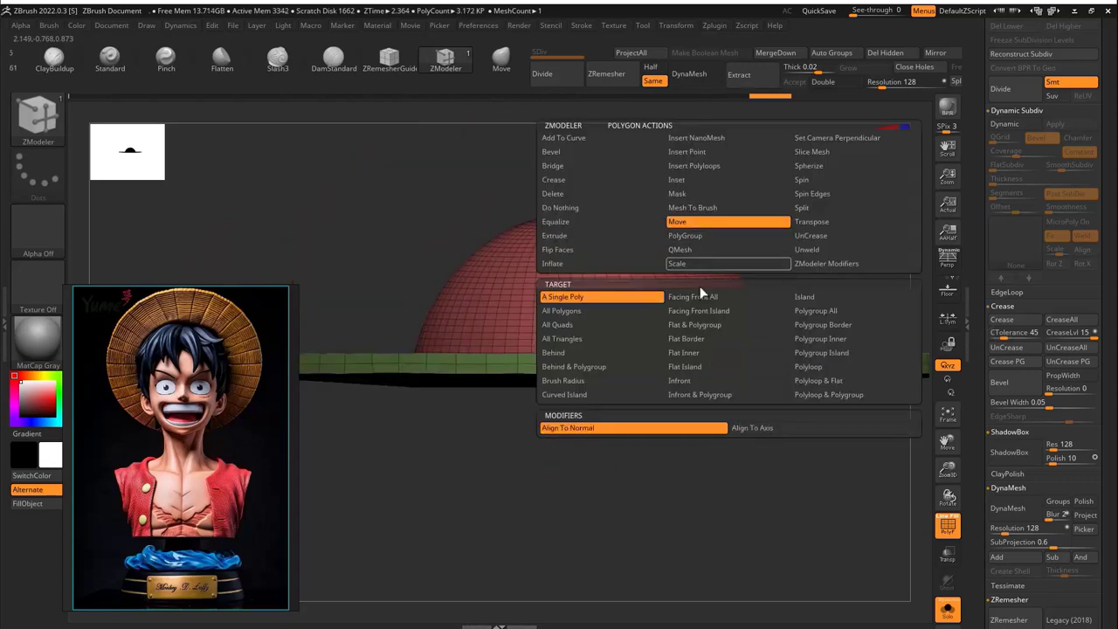
left_click(825, 340)
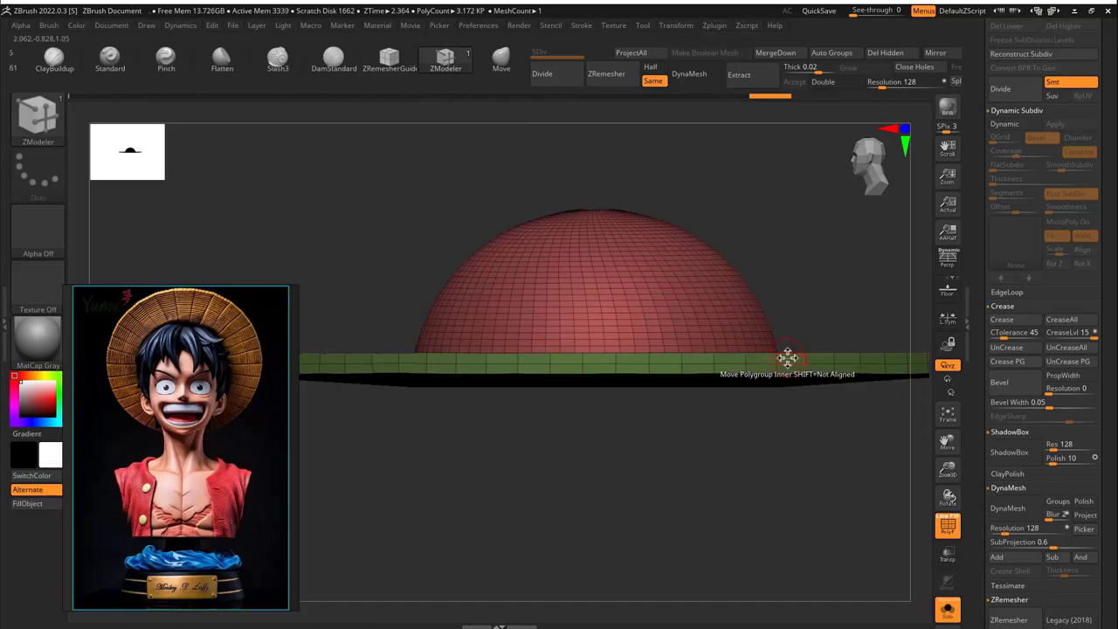
key("space")
left_click(752, 288)
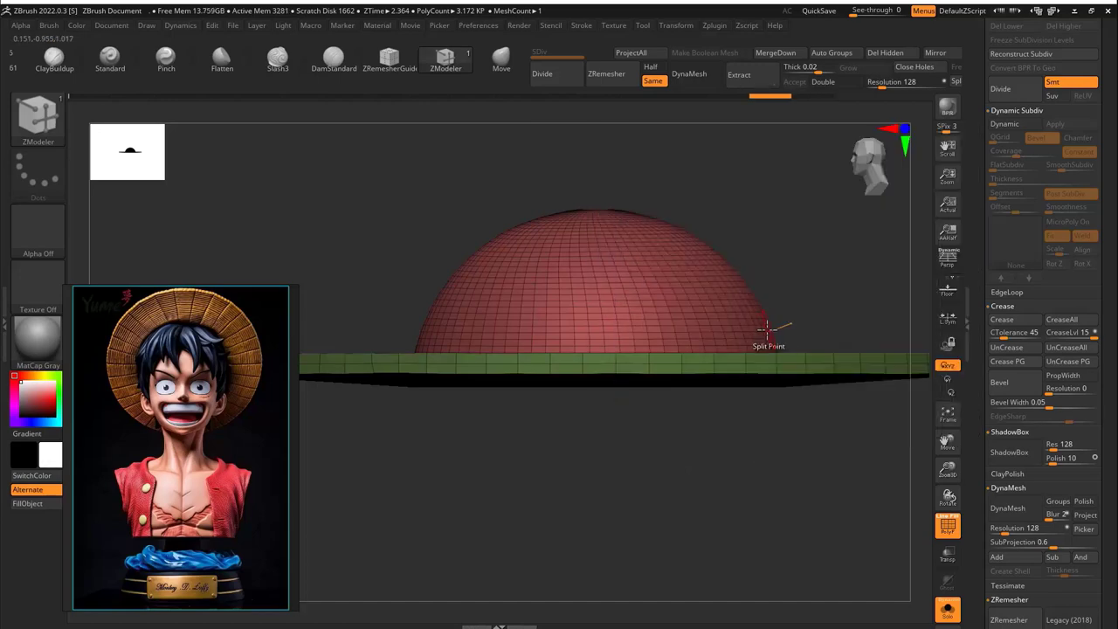
left_click_drag(773, 336, 811, 221)
Move and tilt the hat so it rests on the back of the head, and reselect the body
key("w")
left_click_drag(791, 292, 766, 417, "alt")
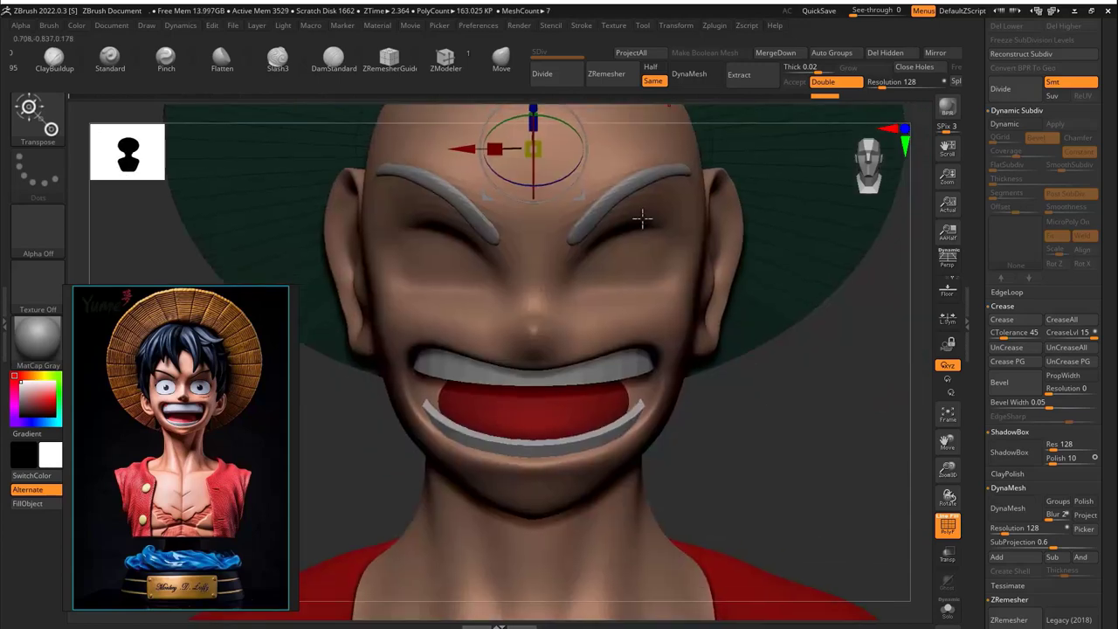
left_click(646, 270, "alt")
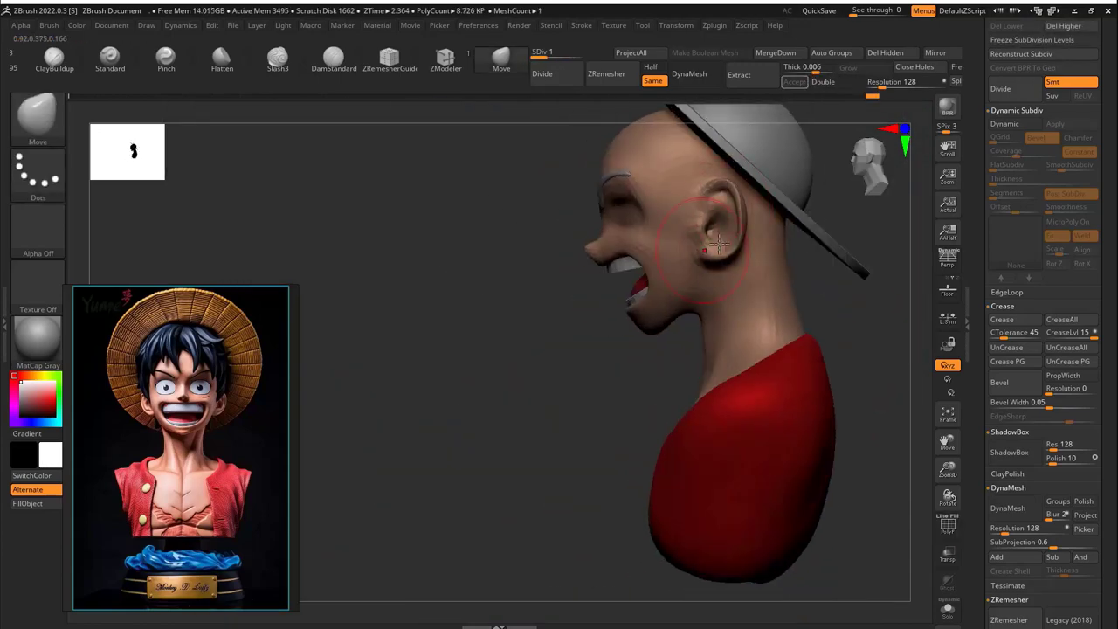
Try carving the chest scar from the front using the Chisel brush with BrushTip 4
mouse_move(610, 338)
left_mouse_down("shift")
mouse_move(746, 387)
mouse_move(794, 330)
left_mouse_up("shift")
key("b")
key("c")
key("h")
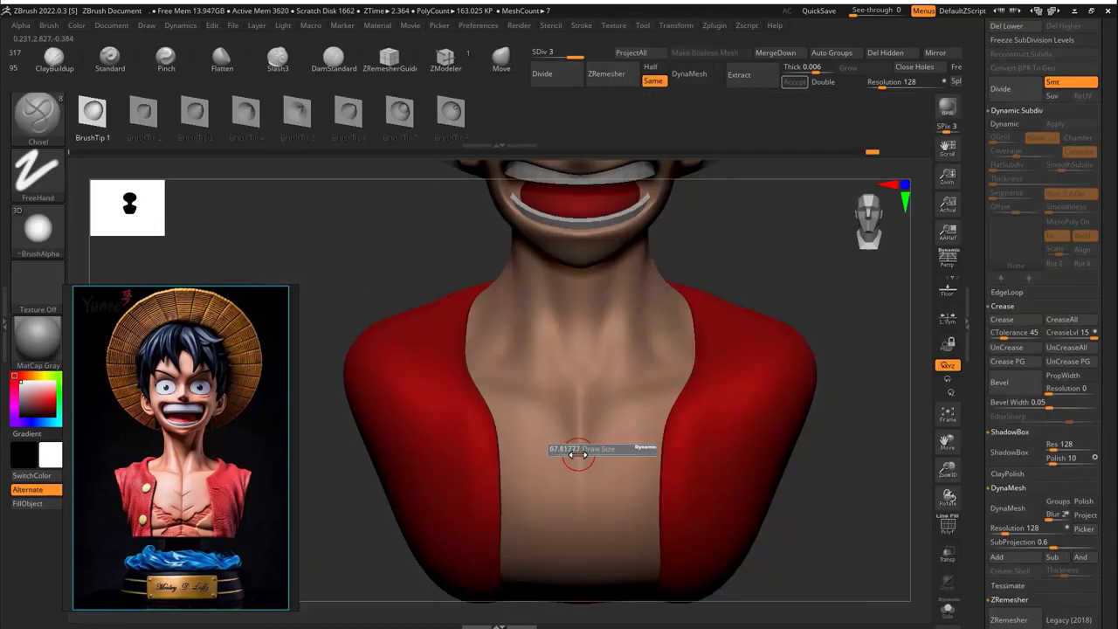
key("5")
key("space")
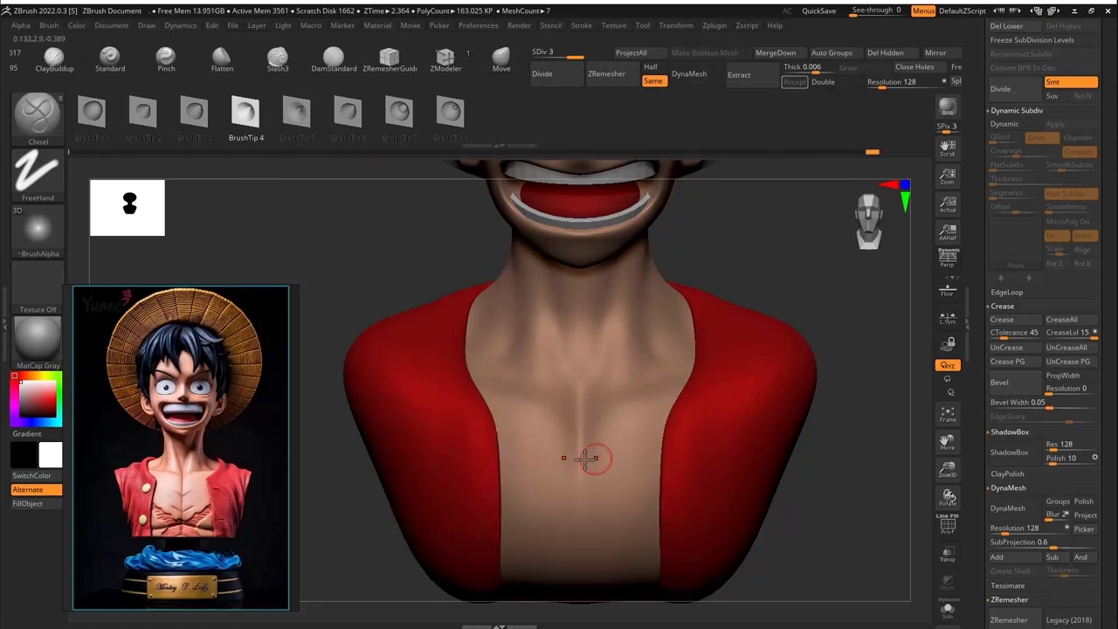
key("space")
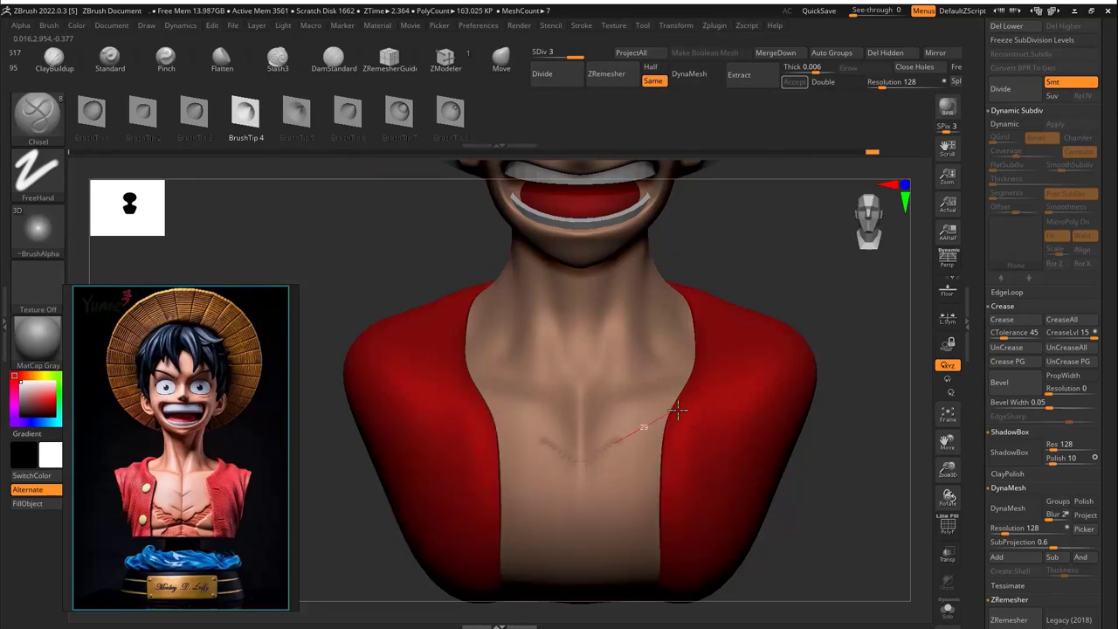
mouse_move(560, 447)
left_mouse_down()
mouse_move(592, 462)
mouse_move(664, 418)
left_mouse_up()
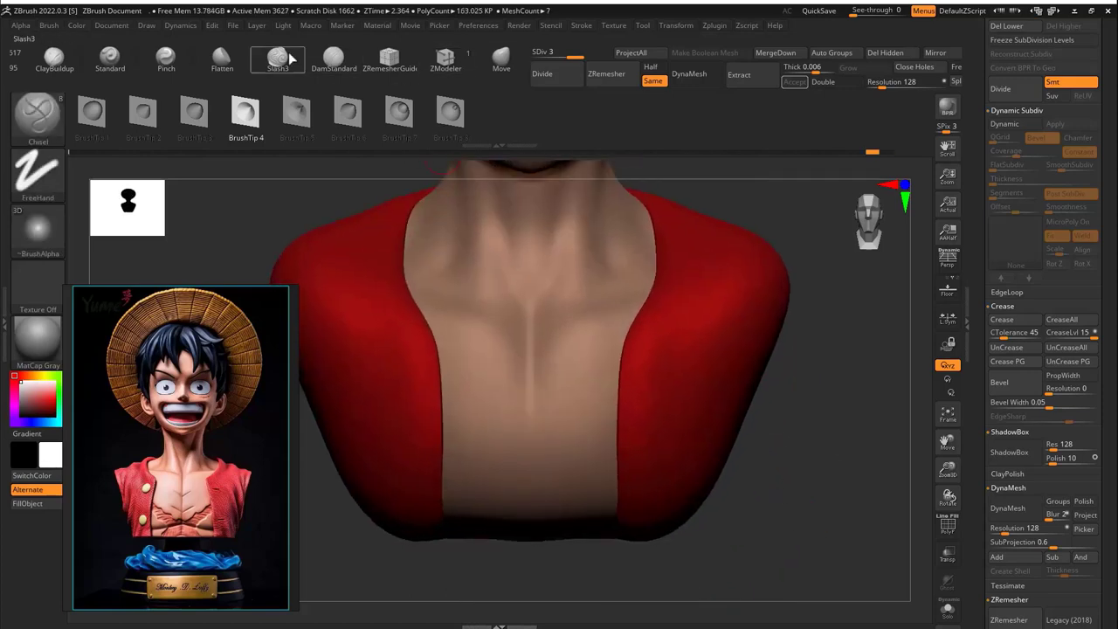
Mask a jagged V-shaped scar area across the lower chest with the lasso stroke
key("ctrl")
mouse_move(570, 422)
left_mouse_down("ctrl")
mouse_move(699, 379)
mouse_move(661, 504)
mouse_move(535, 457)
left_mouse_up("ctrl")
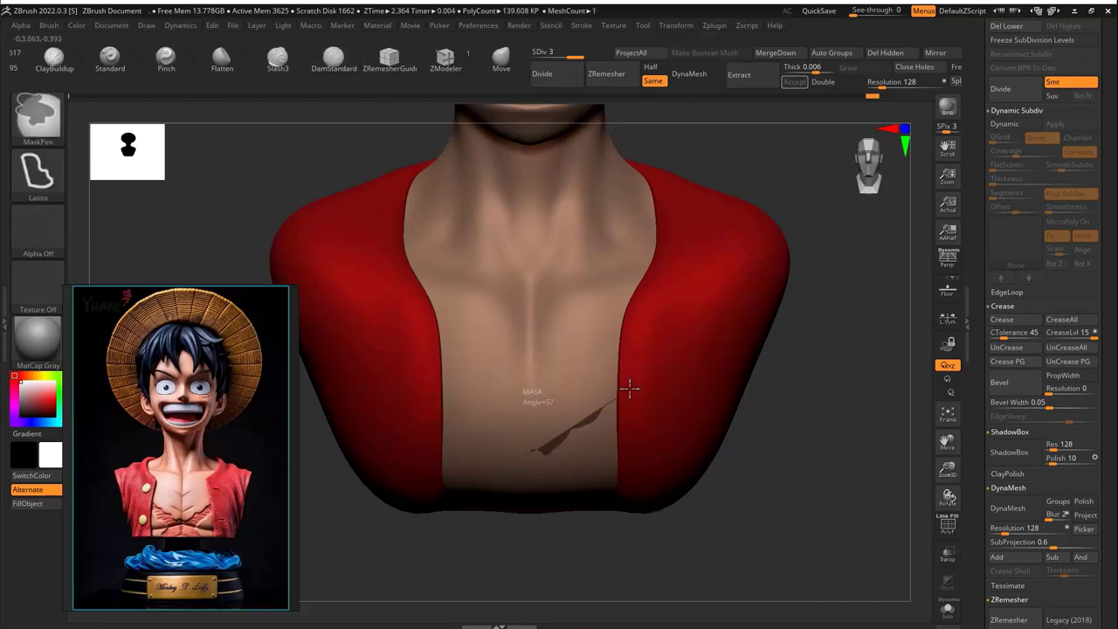
left_click_drag(629, 387, 626, 455, "ctrl")
left_click_drag(643, 515, 533, 529, "ctrl")
Isolate the body, clear the stray masking from its back, and invert the mask so only the chest scar is editable
right_click_drag(650, 487, 928, 615)
left_click(948, 609)
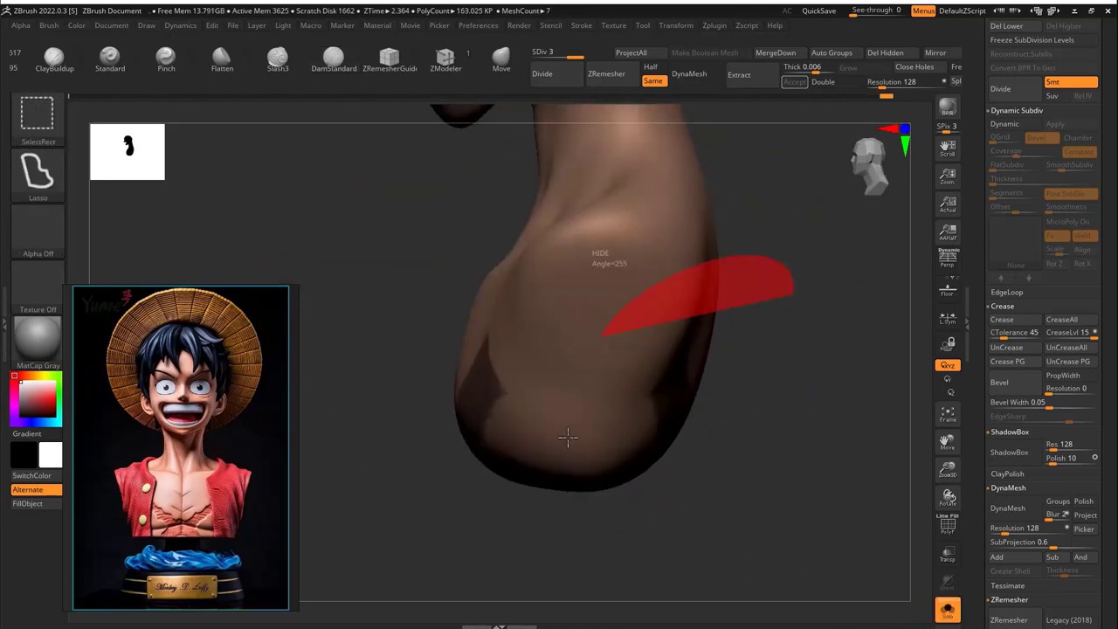
right_click_drag(569, 440, 749, 415)
mouse_move(749, 415)
left_mouse_down("ctrl+alt")
mouse_move(300, 399)
mouse_move(294, 379)
mouse_move(301, 404)
left_mouse_up("ctrl+alt")
right_click_drag(785, 337, 846, 385)
left_click(846, 384, "ctrl")
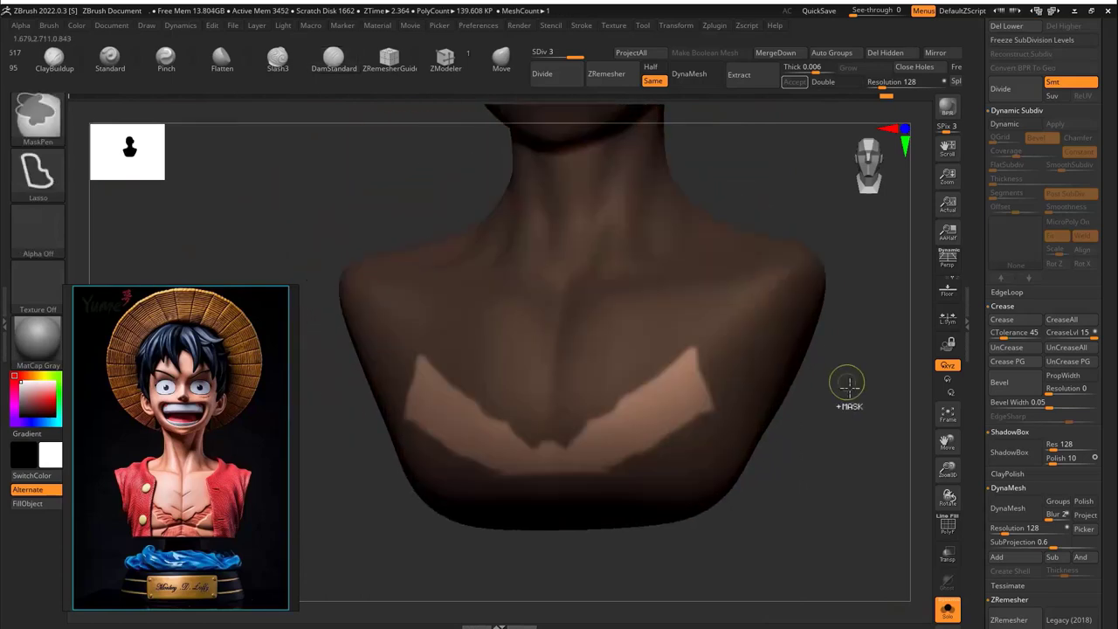
Sink the unmasked scar area into the chest with a negative Inflate deformation
scroll(1039, 349, "down", 10)
left_click_drag(1043, 354, 1014, 361)
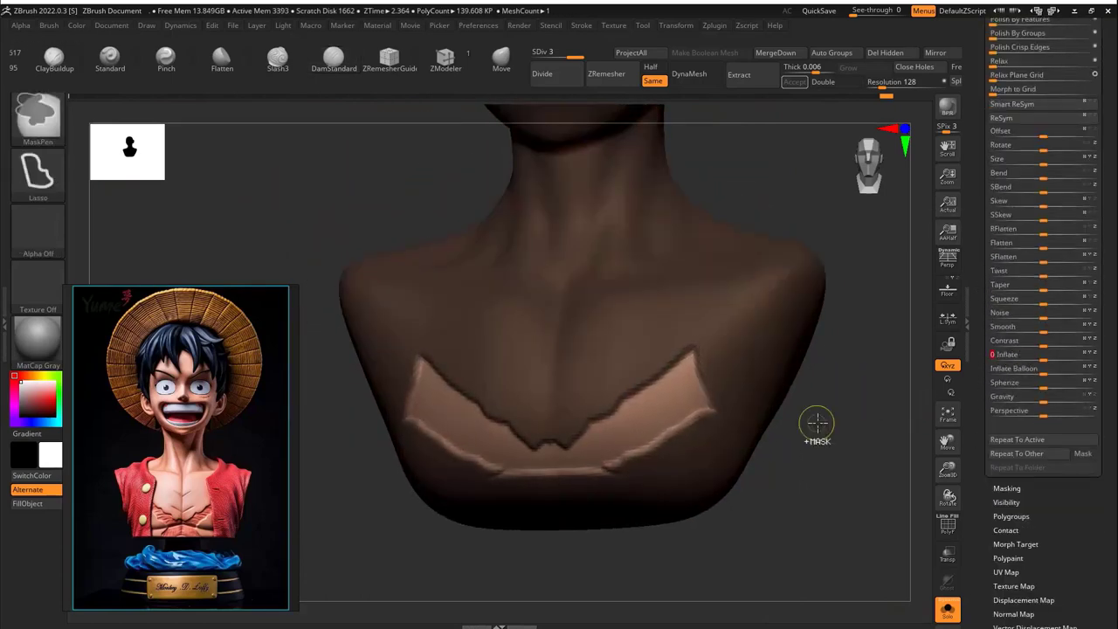
right_click_drag(819, 419, 926, 367, "ctrl")
scroll(982, 186, "up", 1)
scroll(981, 185, "up", 5)
left_click_drag(1043, 334, 870, 419)
Check the scar in wireframe, smooth its borders, and subdivide the body up to level 5
key("f")
key("shift+f")
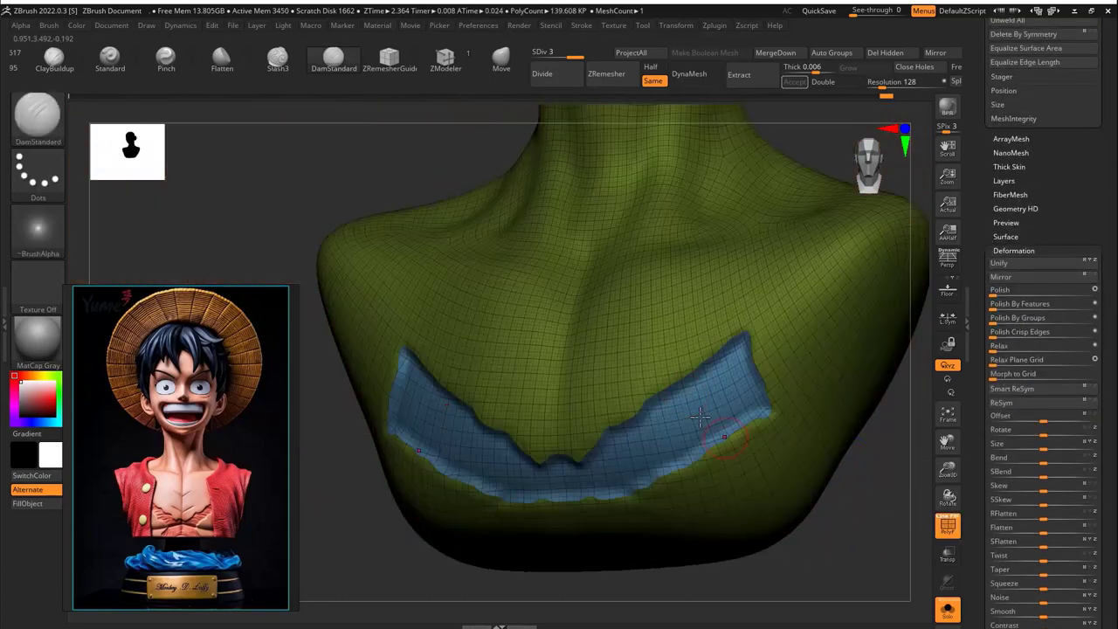
key("shift+f")
key("d")
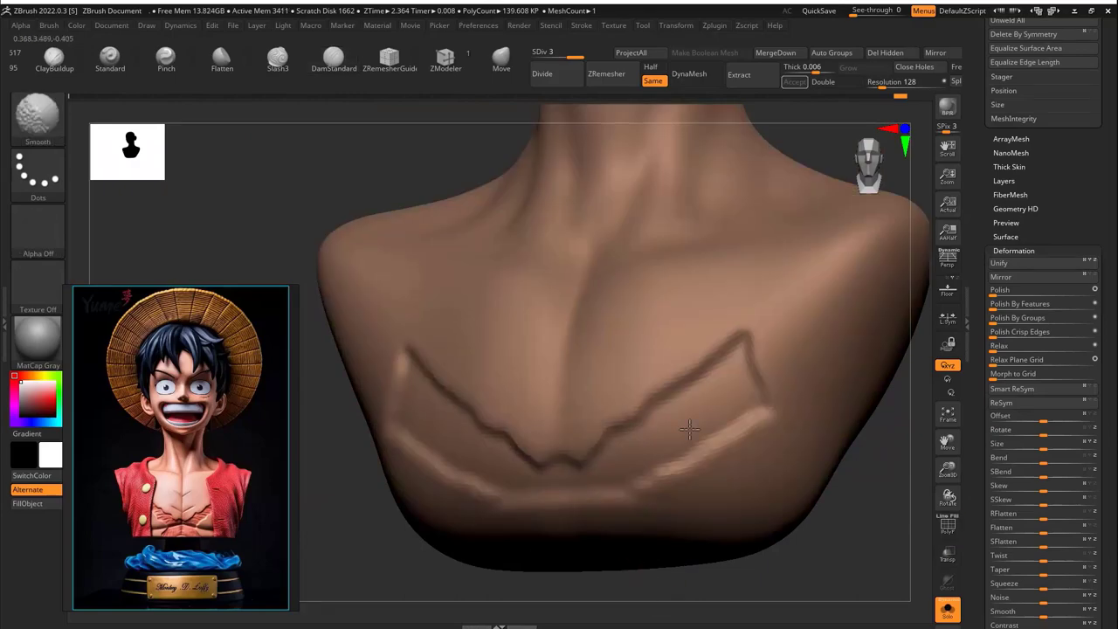
mouse_move(611, 514)
right_mouse_down("ctrl")
mouse_move(892, 532)
mouse_move(562, 76)
right_mouse_up("ctrl")
key("ctrl+d")
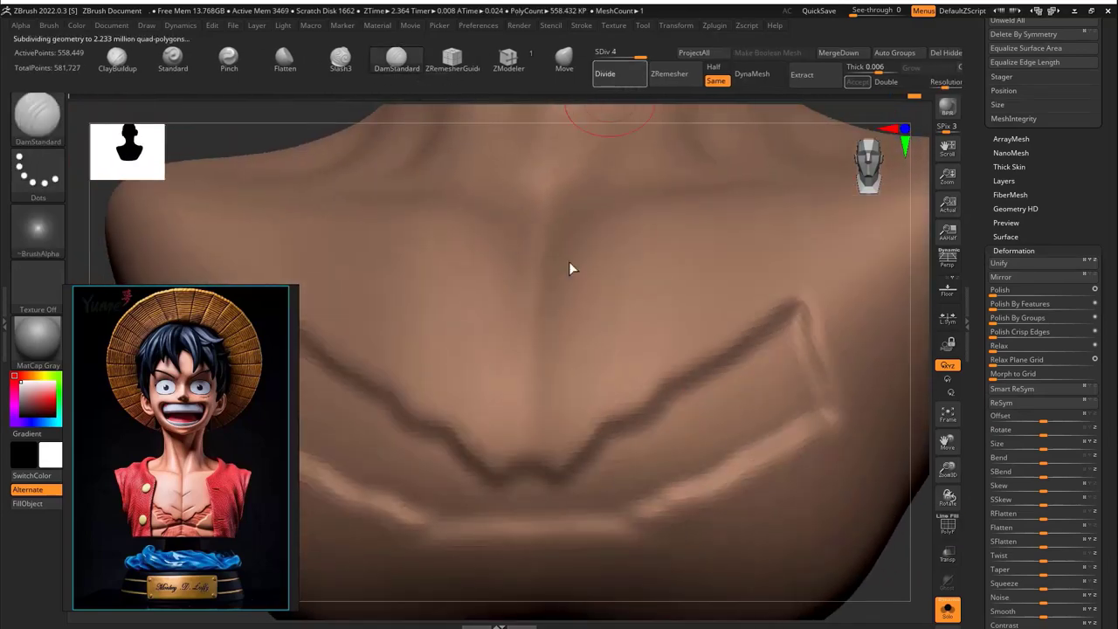
Carve rows of slanted grooves inside the chest scar with the Slash3 brush
key("3")
key("space")
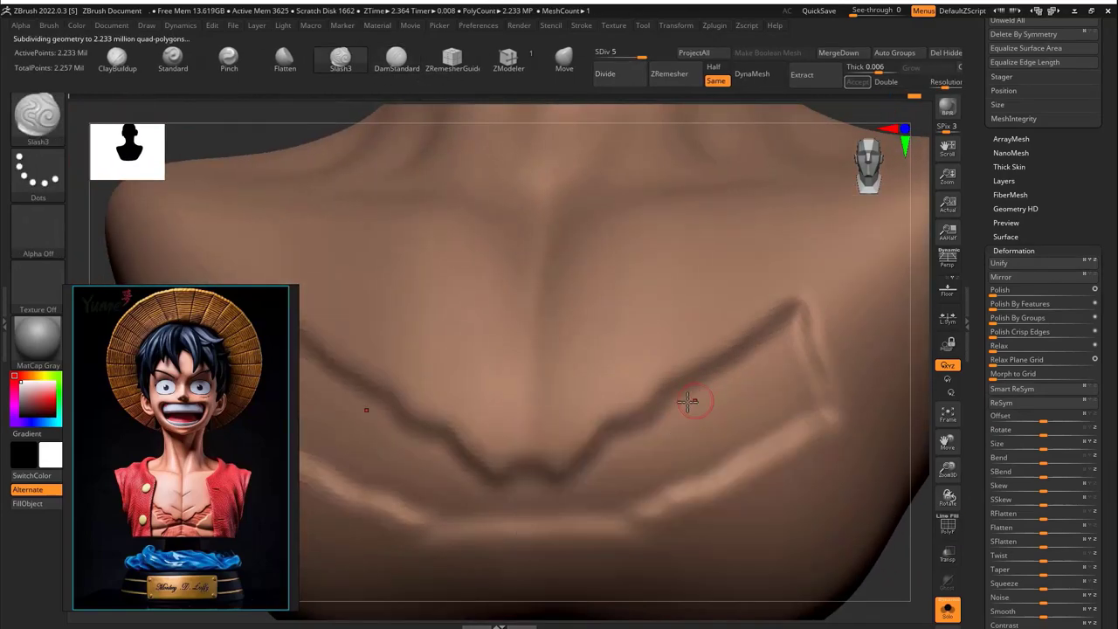
mouse_move(661, 427)
left_mouse_down()
mouse_move(615, 441)
mouse_move(779, 456)
mouse_move(615, 492)
mouse_move(662, 493)
mouse_move(564, 505)
left_mouse_up()
key("f")
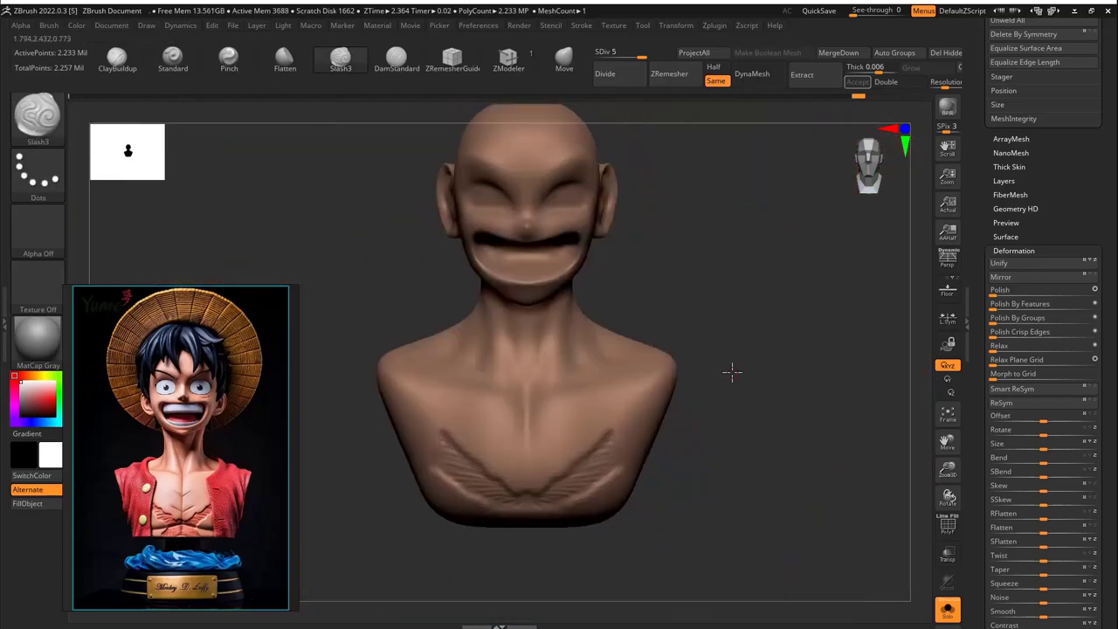
Carve short angled creases and a central sternum line on the chest with Slash3, soften the line's upper end, and pinch the creases
right_click_drag(731, 375, 541, 465, "ctrl")
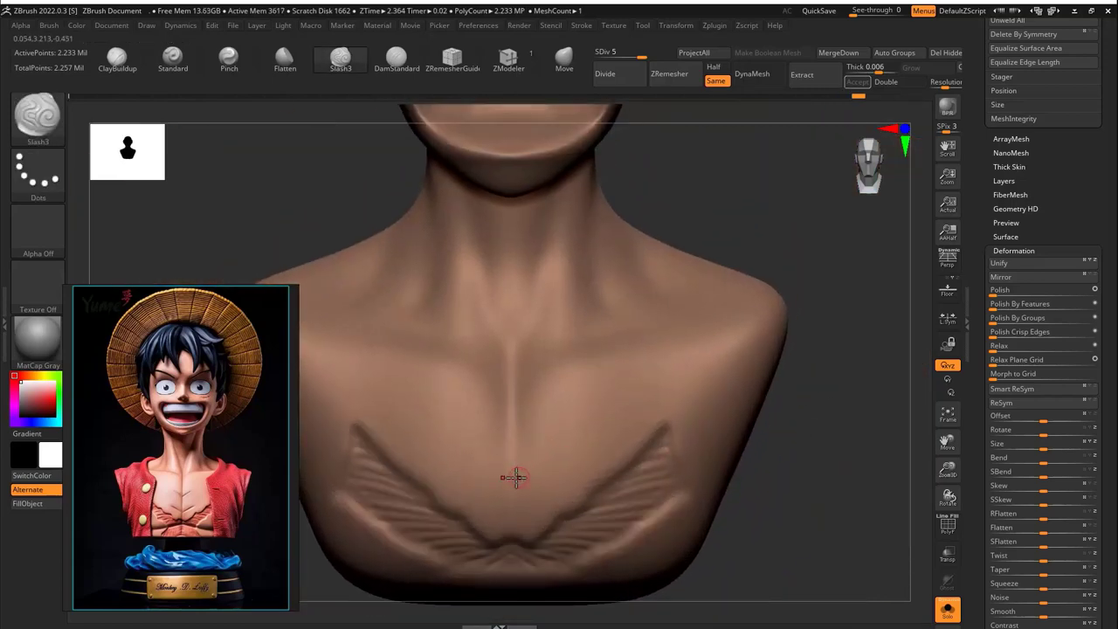
key("space")
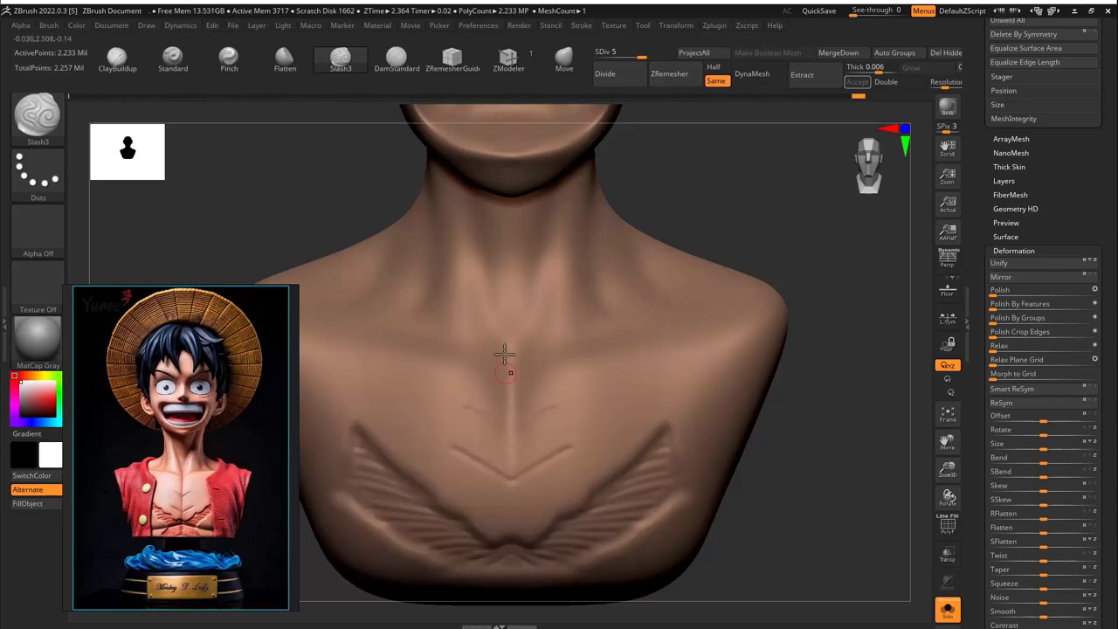
left_click_drag(530, 397, 512, 369, "shift")
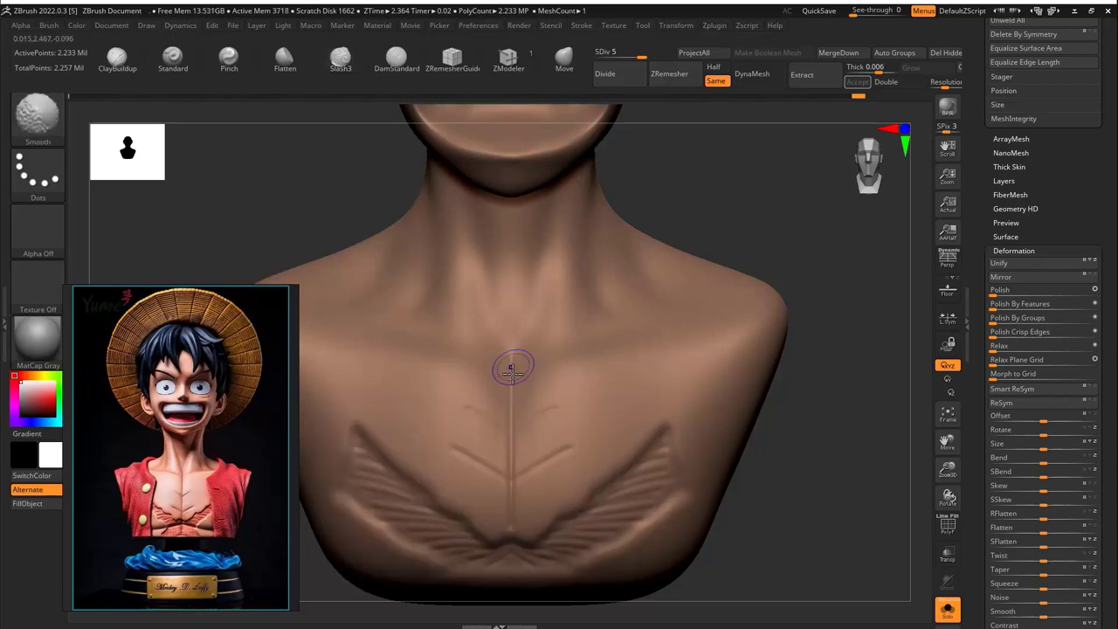
left_click(229, 59)
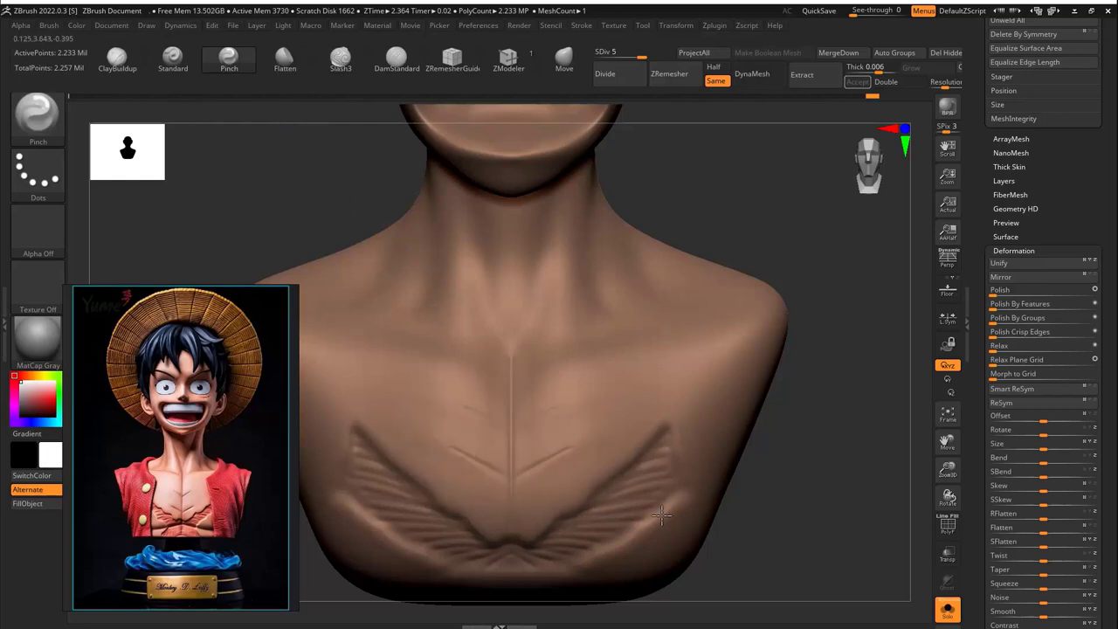
Define the neck muscles and collarbone hollow with DamStandard and smooth the strokes over the neck and shoulder
mouse_move(778, 349)
left_mouse_down()
mouse_move(789, 332)
mouse_move(711, 324)
mouse_move(742, 360)
mouse_move(783, 378)
mouse_move(751, 367)
left_mouse_up()
left_click(397, 60)
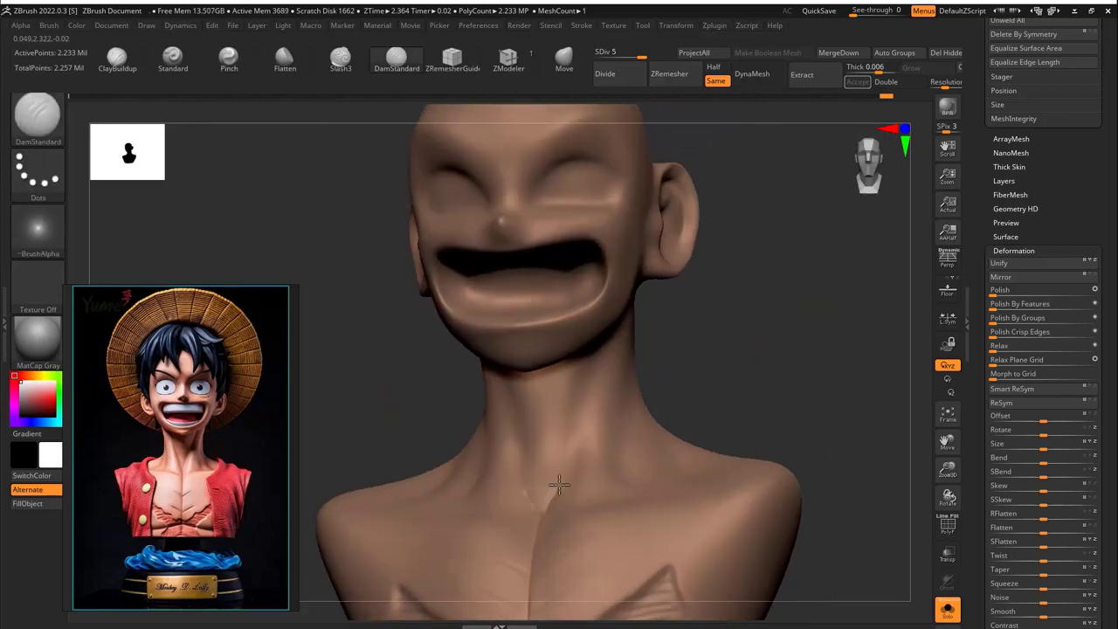
key("shift")
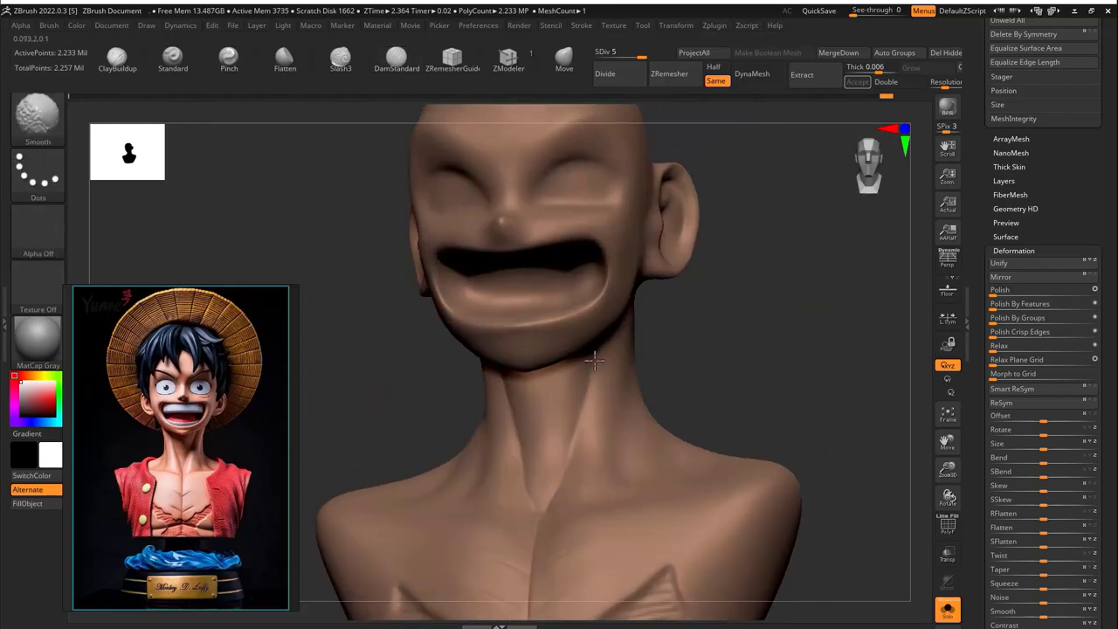
left_click_drag(594, 360, 529, 498)
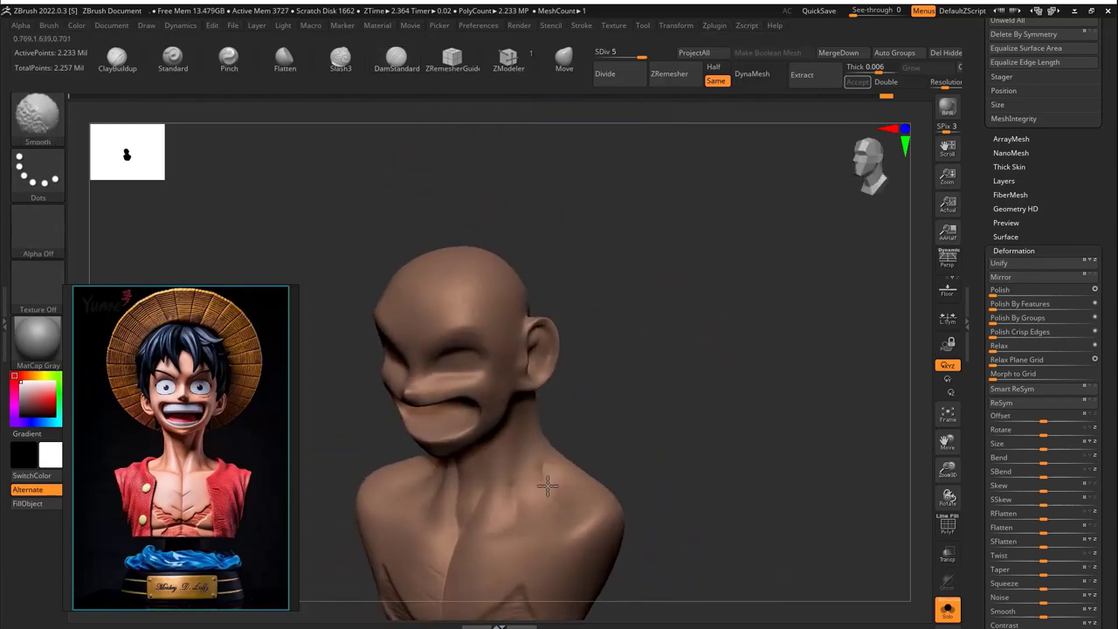
key("space")
left_click_drag(543, 468, 536, 125, "shift")
Refine the jaw, mouth and nose shapes with the Move brush from front and side
left_click_drag(426, 417, 481, 451)
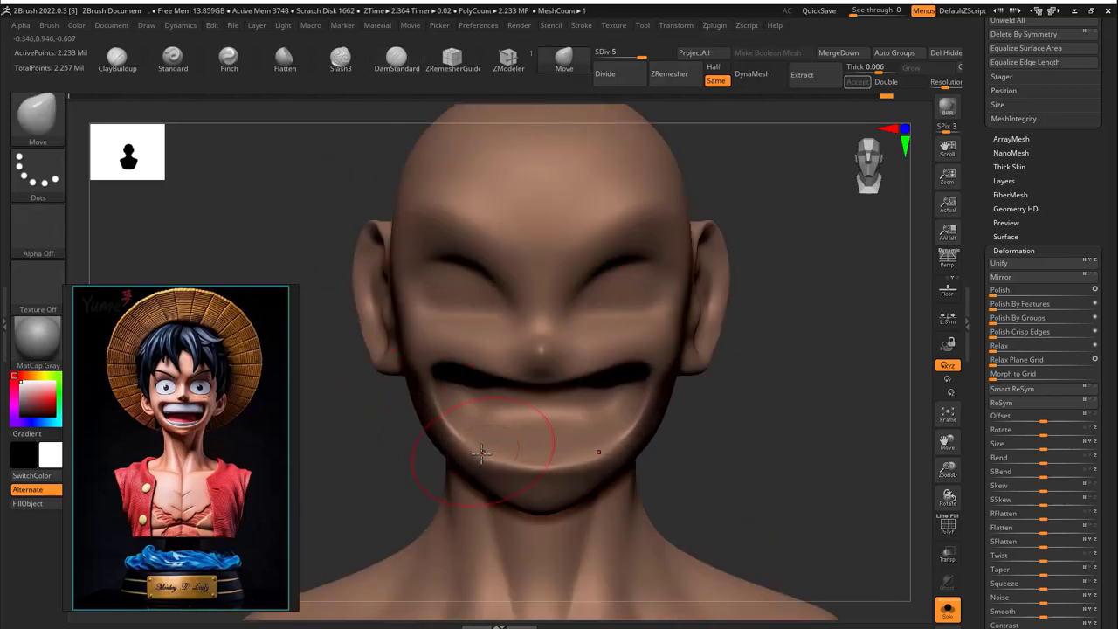
right_click_drag(441, 365, 358, 351, "shift")
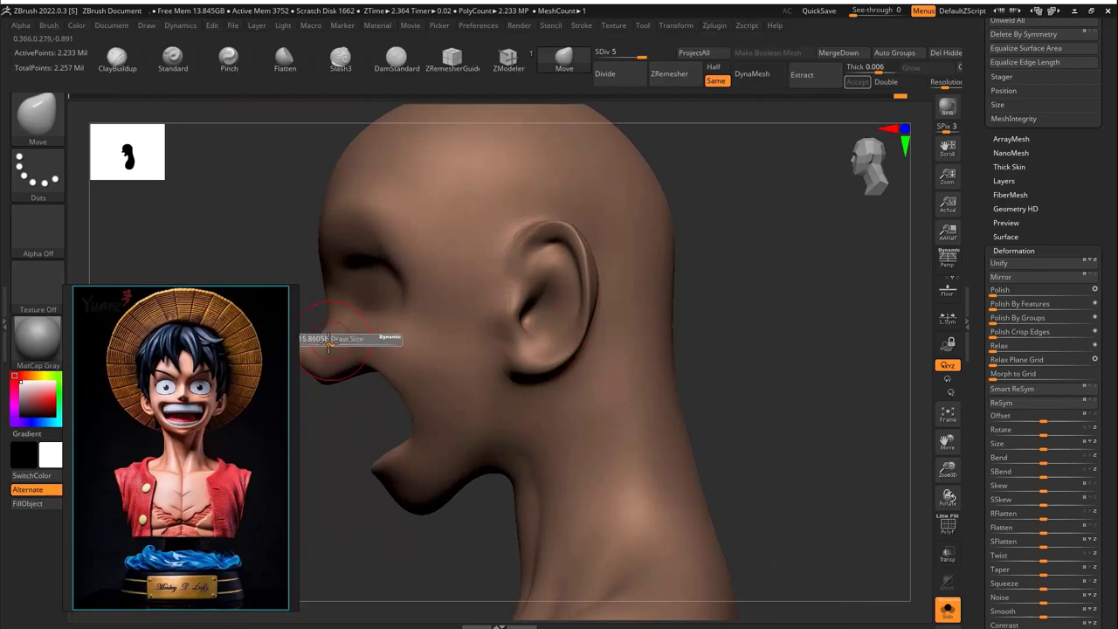
right_click_drag(341, 412, 763, 446, "shift")
Drop the body to subdivision level 1, widen the mouth corners with the Move brush, and show all the other parts again
key("shift+d")
key("shift+d")
key("shift+d")
key("shift+d")
key("shift+d")
key("shift+d")
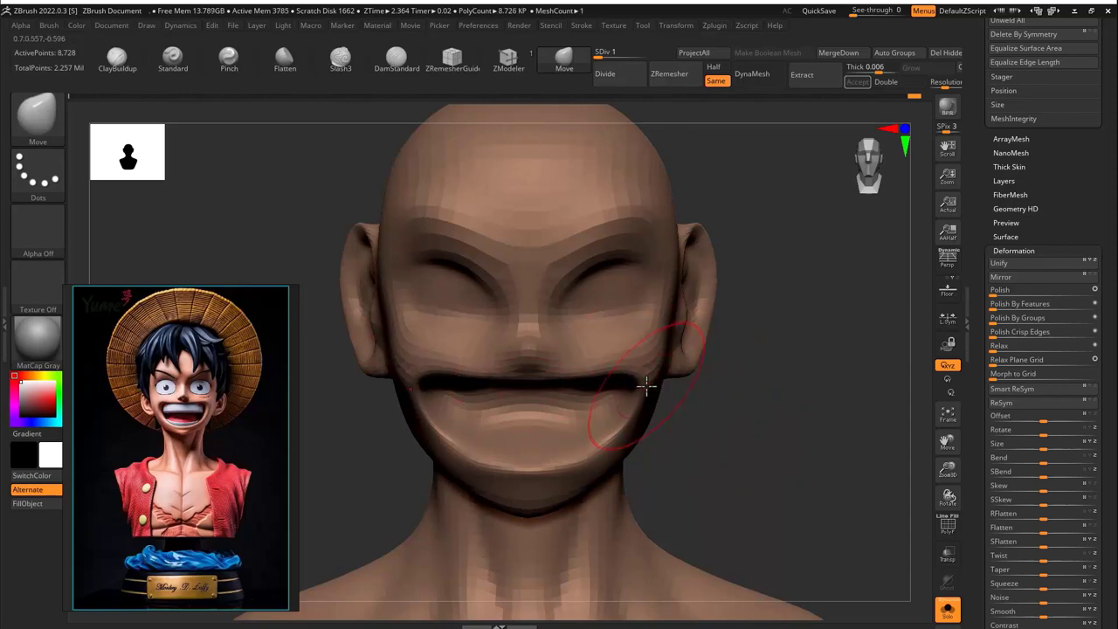
right_click_drag(647, 385, 746, 437, "shift")
key("shift+alt+s")
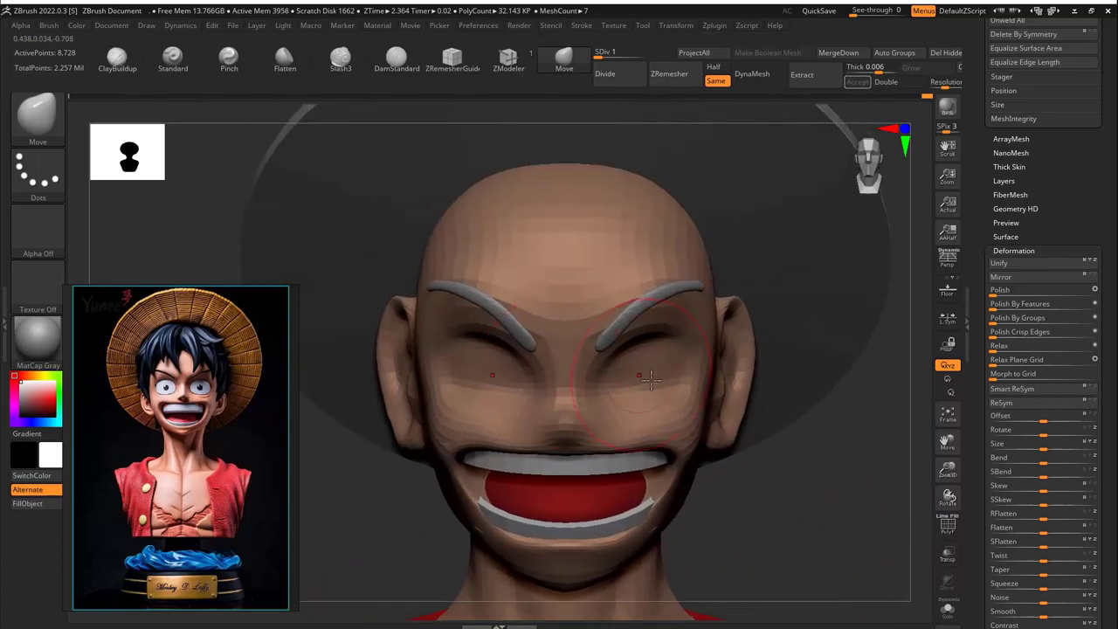
Deepen the creases around the eyes with a resized DamStandard brush
right_click_drag(651, 377, 590, 363)
key("b")
key("d")
key("s")
key("s")
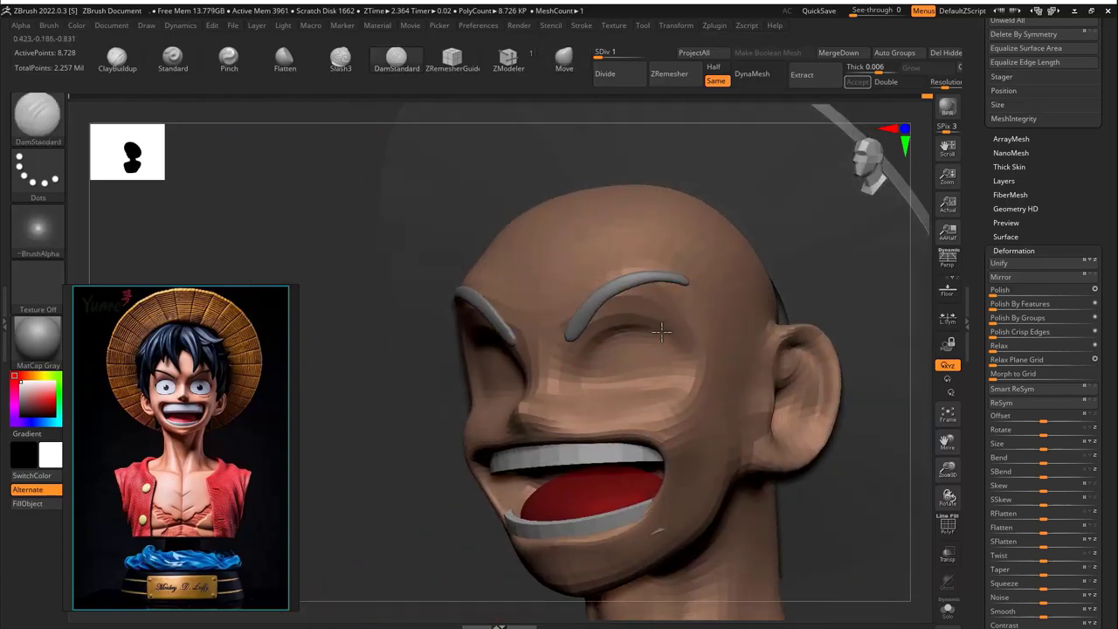
right_click_drag(626, 343, 495, 369, "shift")
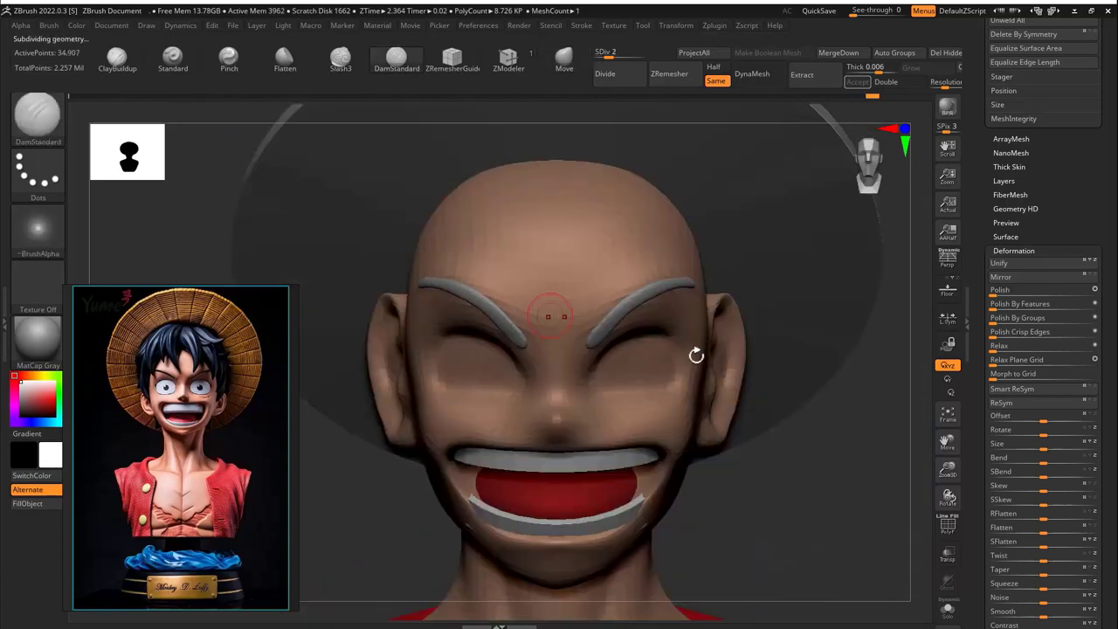
Tighten the creases around the eyes with the Pinch brush at an adjusted draw size
key("b")
key("p")
key("i")
right_click_drag(699, 432, 586, 353)
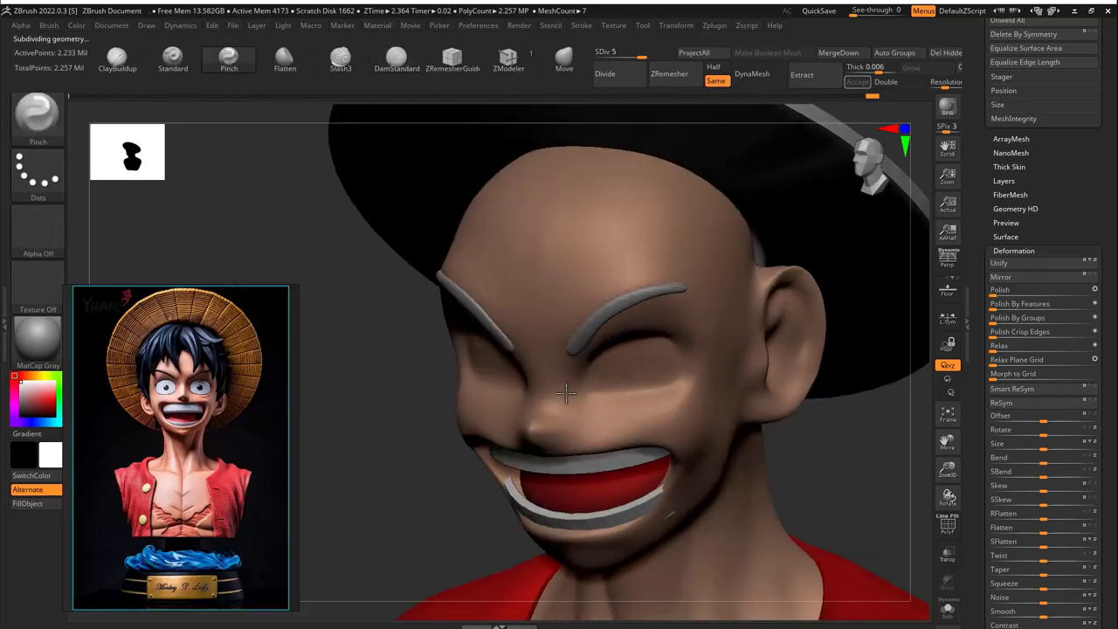
key("space")
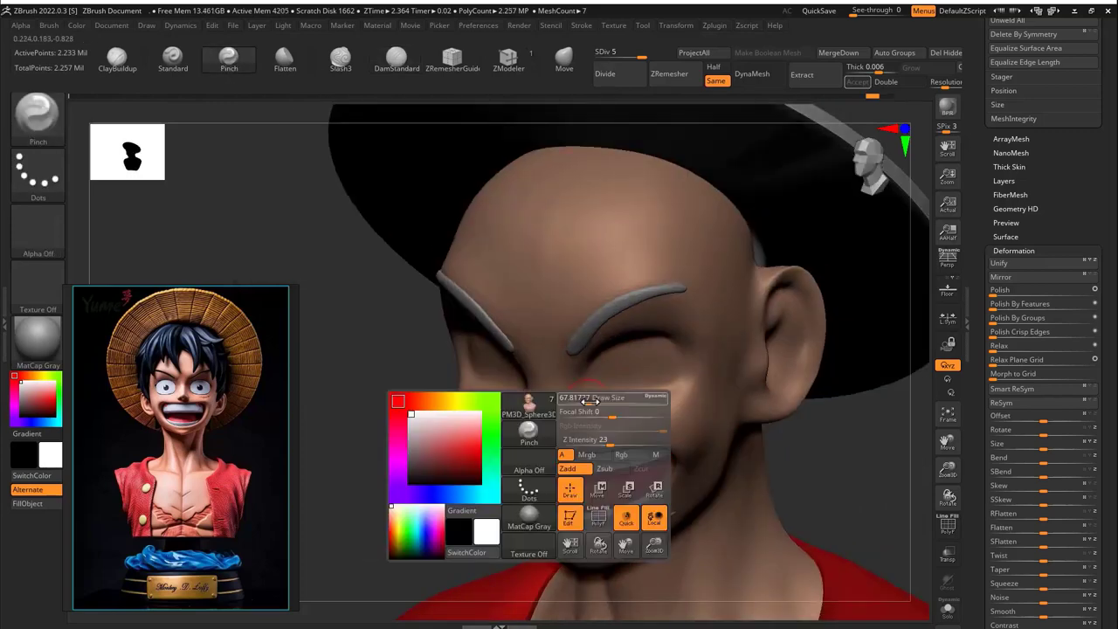
right_click_drag(643, 406, 736, 445, "shift")
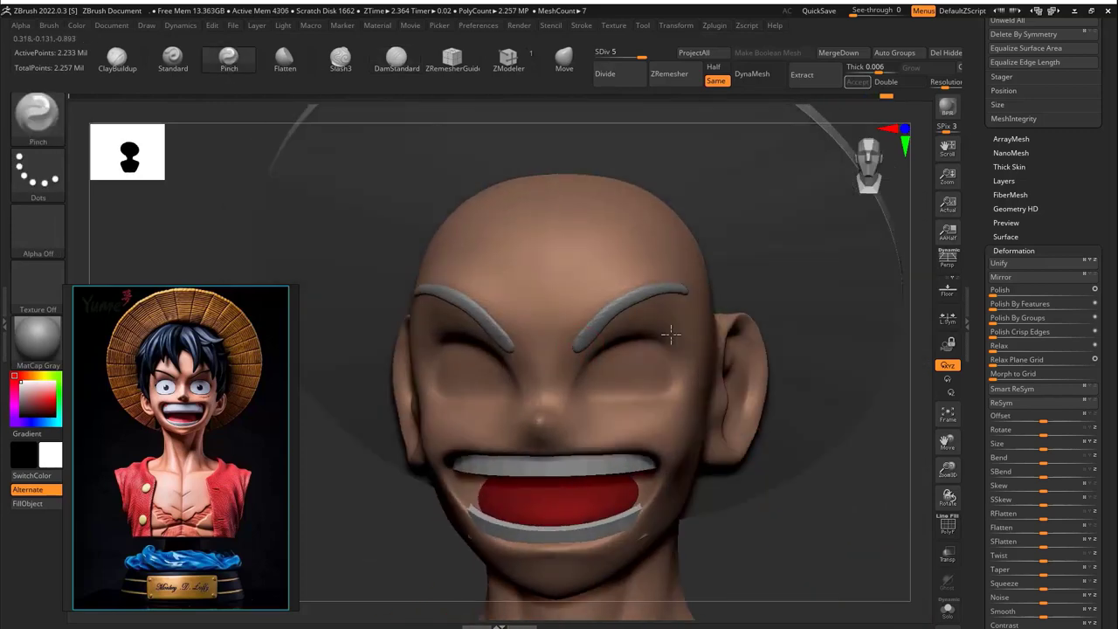
Adjust the fit of the lower teeth inside the mouth with the transform gizmo and reselect the body
right_click_drag(781, 536, 653, 542)
key("w")
left_click(590, 527)
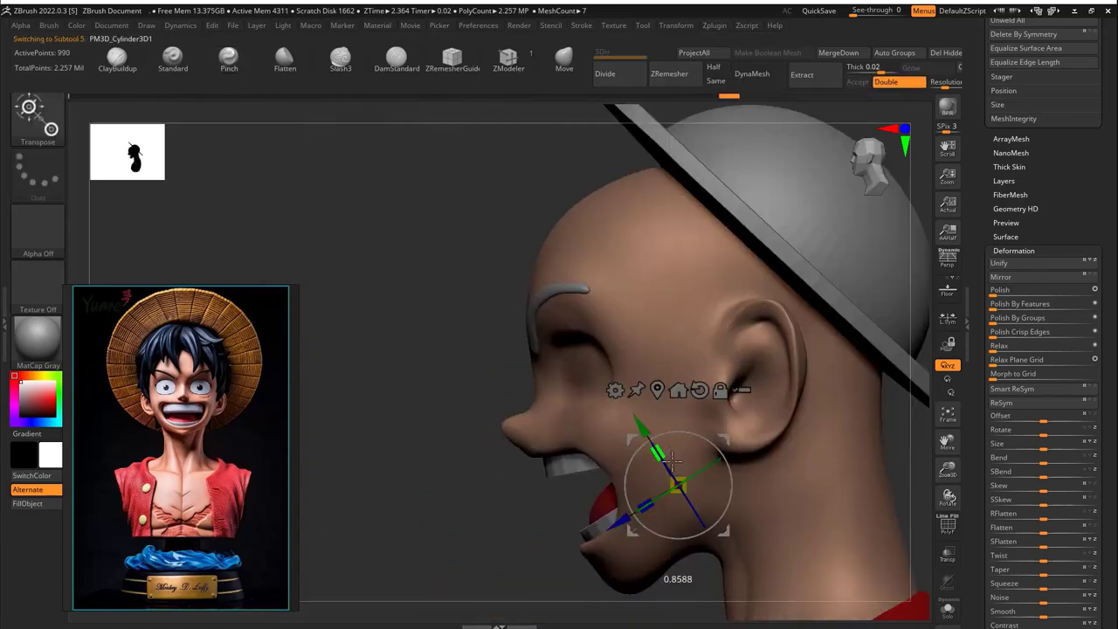
right_click_drag(699, 464, 713, 390, "shift")
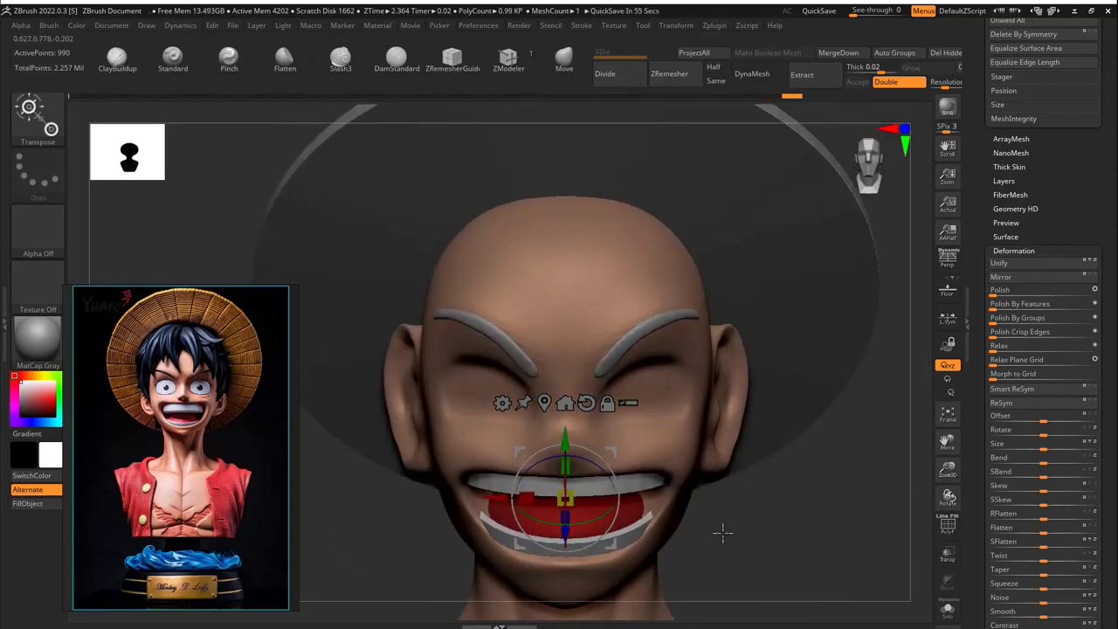
left_click(677, 429, "alt")
Drop the body to subdivision level 2 and refine the jaw and mouth area with the Move and Smooth brushes
key("q")
mouse_move(699, 532)
right_mouse_down("ctrl")
mouse_move(620, 416)
mouse_move(661, 457)
mouse_move(454, 67)
right_mouse_up("ctrl")
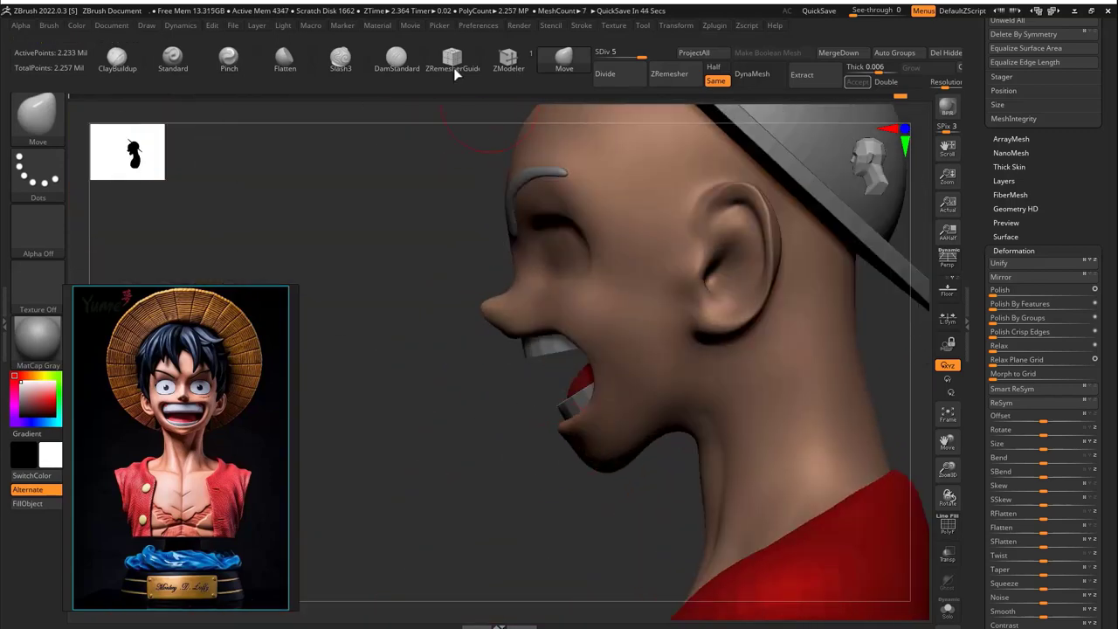
key("shift+d")
key("shift+d")
key("shift+d")
key("space")
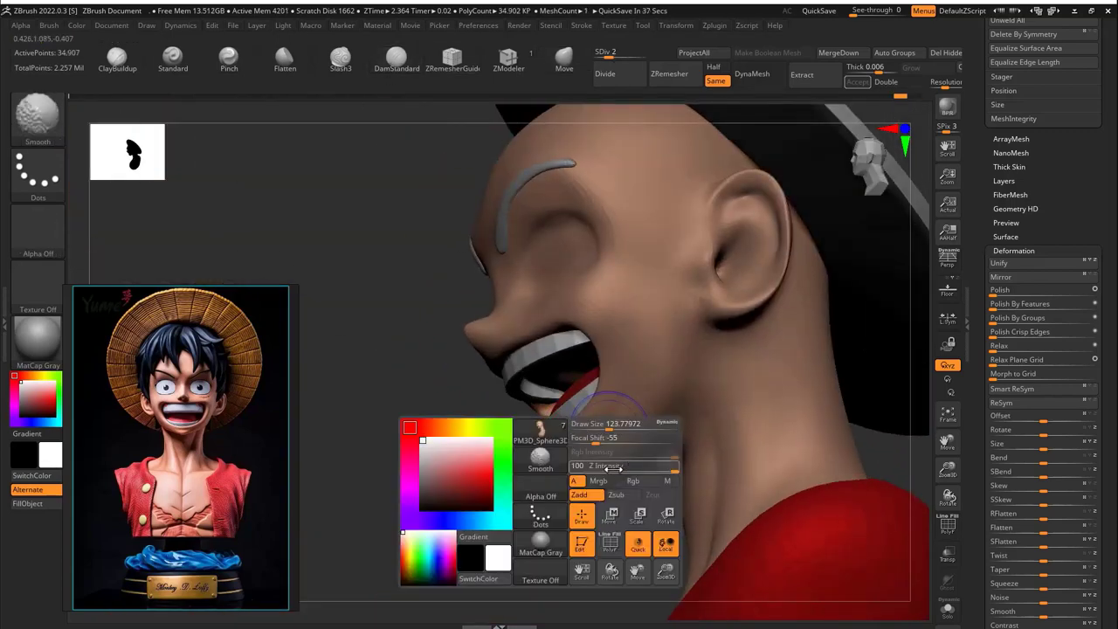
mouse_move(609, 467)
right_mouse_down()
mouse_move(637, 469)
mouse_move(880, 229)
mouse_move(504, 429)
mouse_move(457, 554)
mouse_move(629, 433)
right_mouse_up()
Isolate the lower mouth polygons at subdivision level 1 and try to stitch the small hole closed with ZModeler
left_click_drag(629, 432, 651, 480, "ctrl+shift")
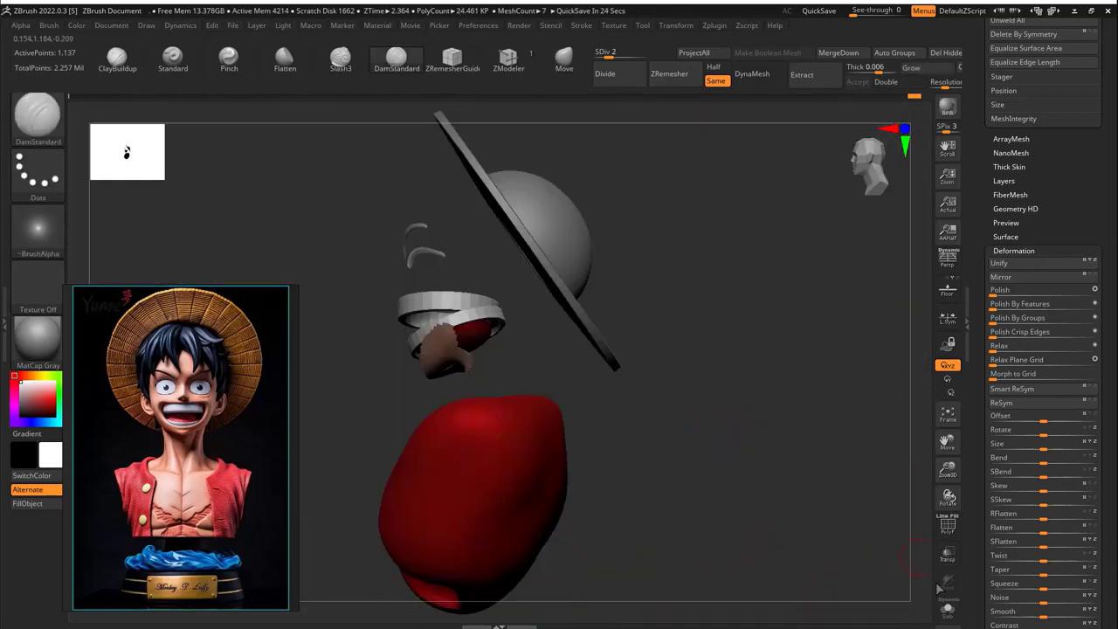
left_click(948, 609)
key("shift+d")
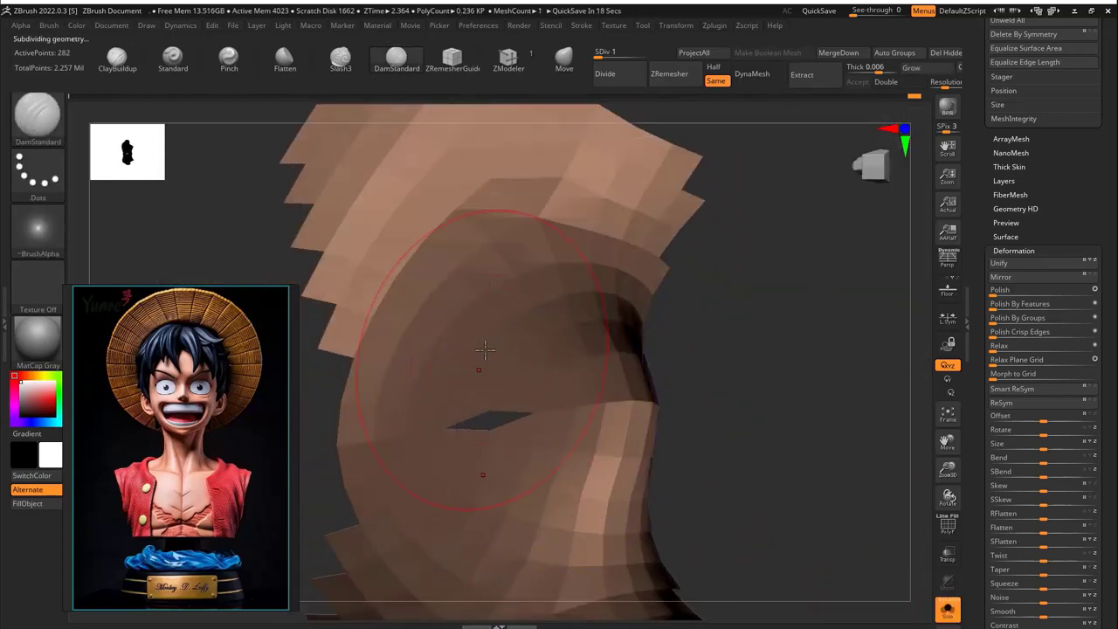
key("b")
key("z")
key("m")
left_click(494, 415)
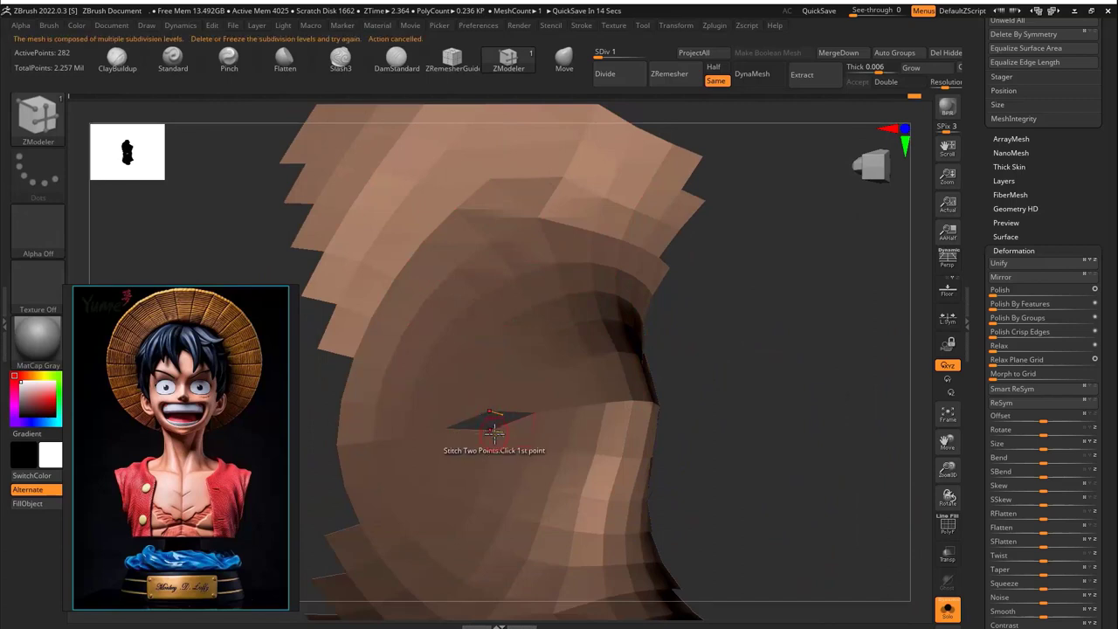
left_click(944, 54)
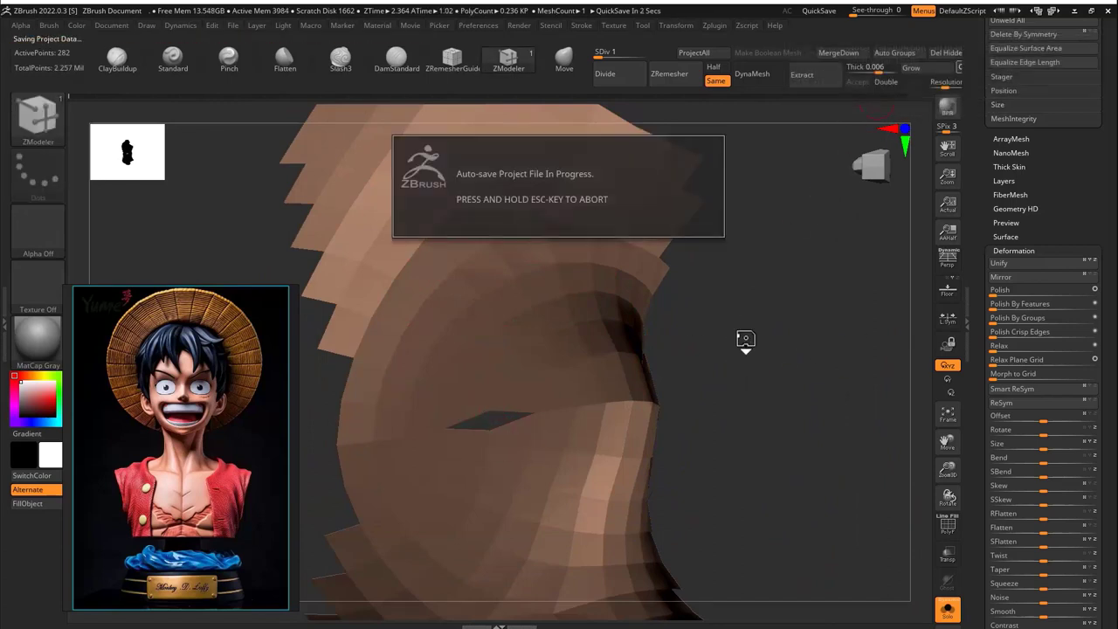
Show the whole body mesh again and raise it to subdivision level 5
left_click_drag(743, 267, 749, 320)
key("ctrl+d")
left_click_drag(699, 368, 752, 346)
mouse_move(764, 299)
left_mouse_down()
mouse_move(819, 312)
mouse_move(664, 314)
left_mouse_up()
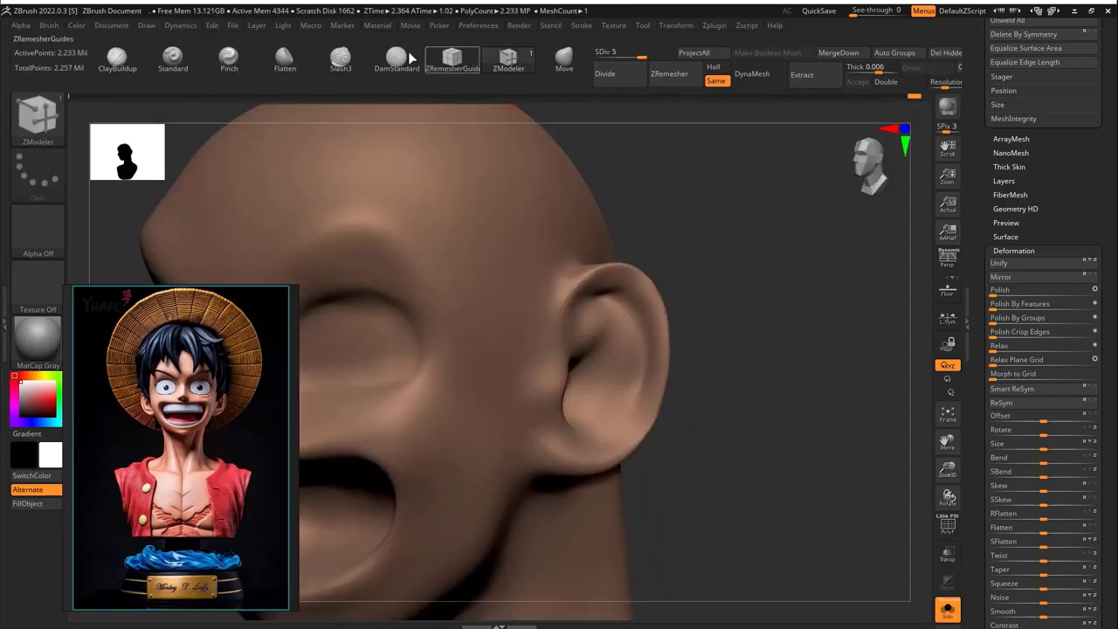
Carve the inner folds of the ear with DamStandard and smooth the strokes
left_click(397, 57)
key("s")
key("shift")
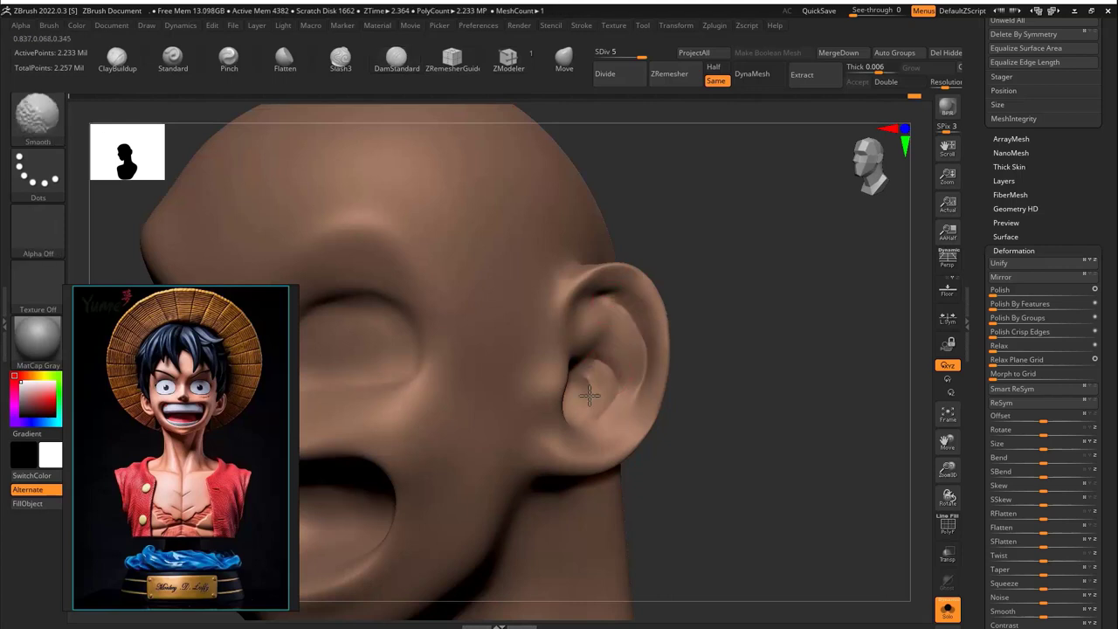
key("space")
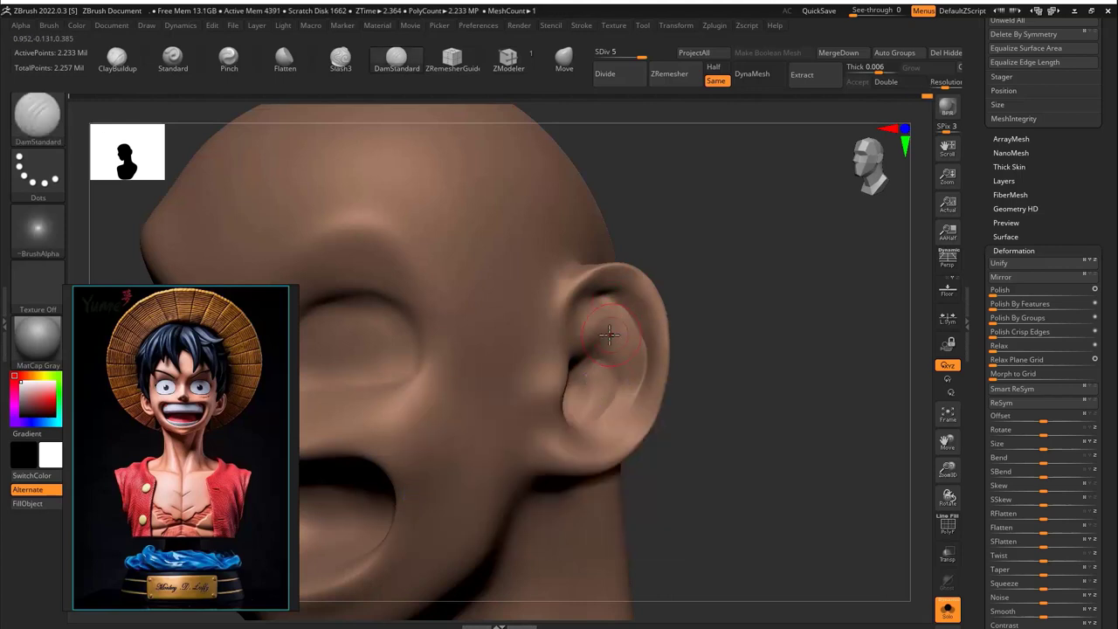
key("shift")
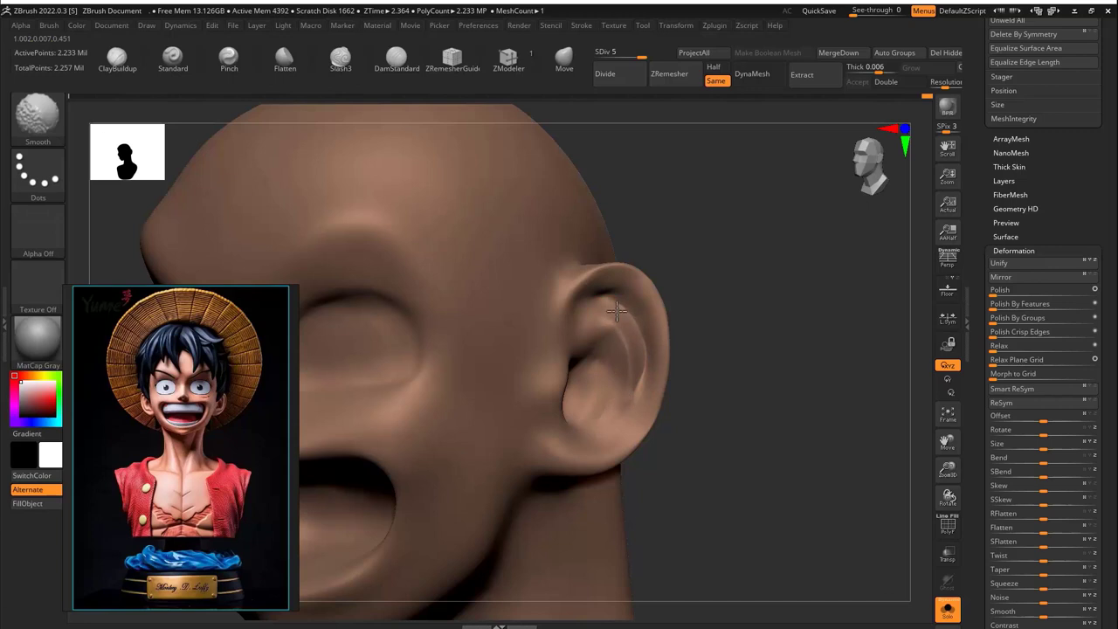
left_click_drag(704, 384, 603, 420)
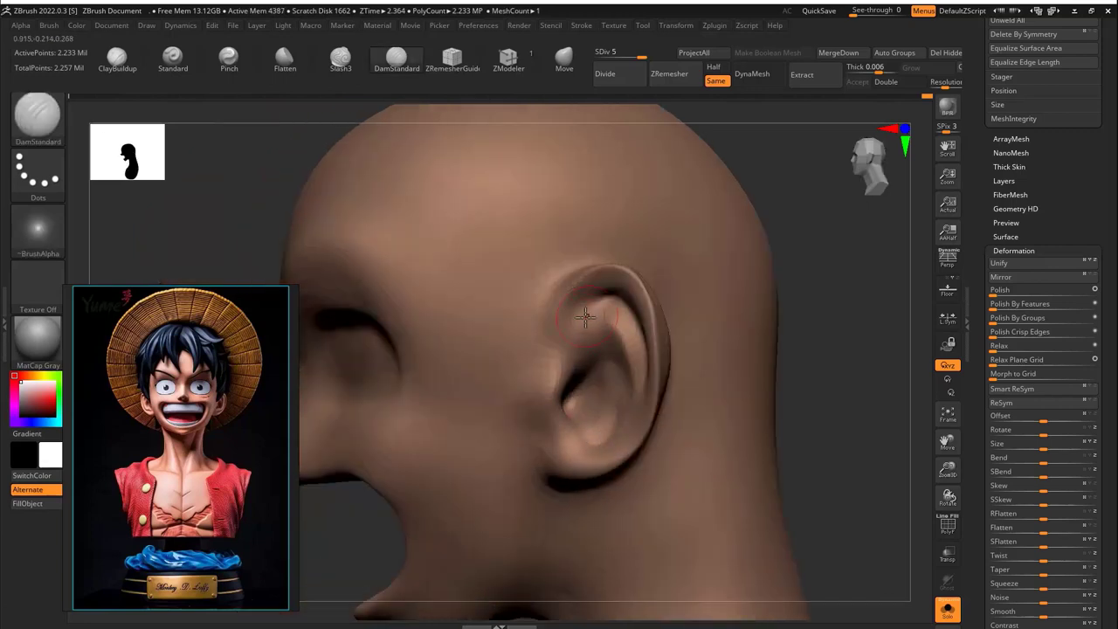
key("shift")
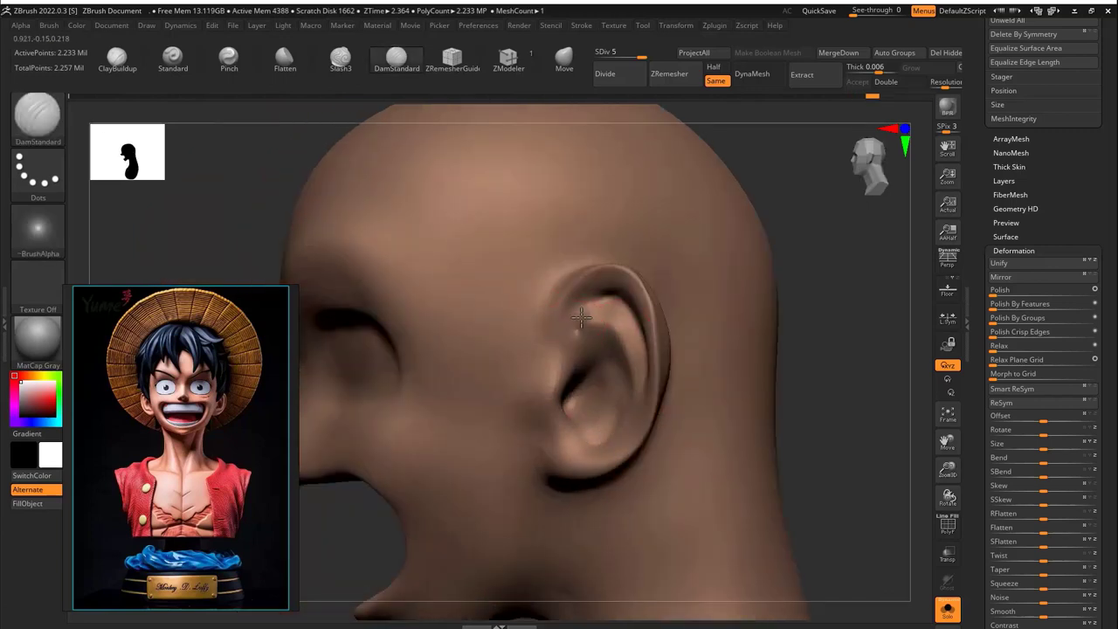
Carve a curved scar line across the left cheek below the eye, trying the Chisel and Slash3 brushes
mouse_move(786, 315)
left_mouse_down()
mouse_move(804, 310)
mouse_move(683, 352)
mouse_move(754, 314)
mouse_move(829, 349)
mouse_move(792, 467)
left_mouse_up()
key("b")
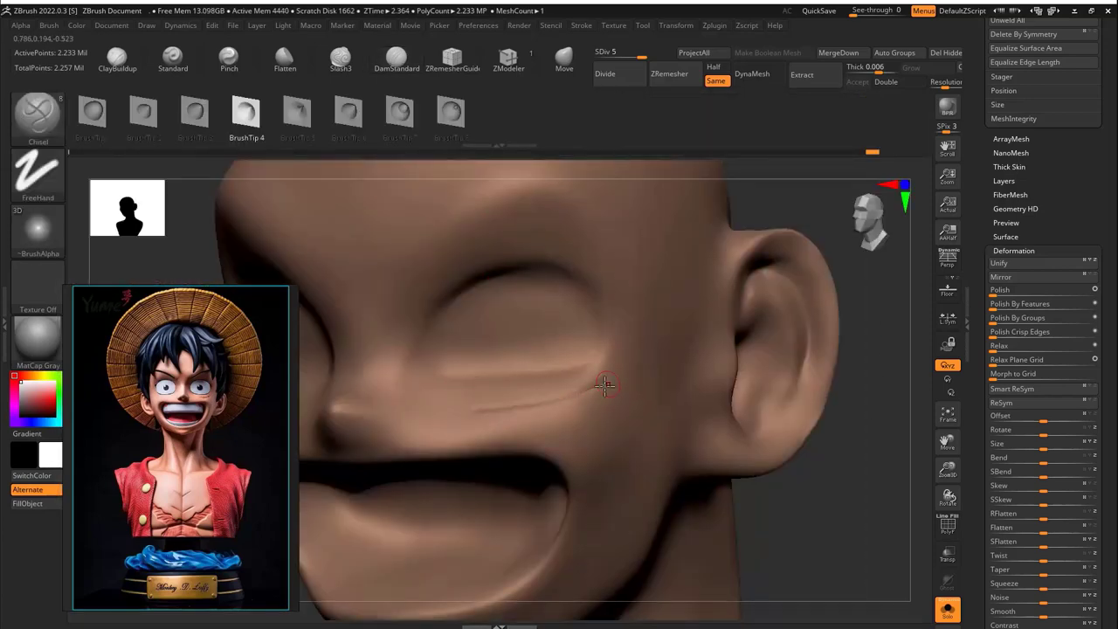
mouse_move(606, 385)
left_mouse_down()
mouse_move(812, 474)
mouse_move(482, 382)
left_mouse_up()
key("b")
key("s")
key("l")
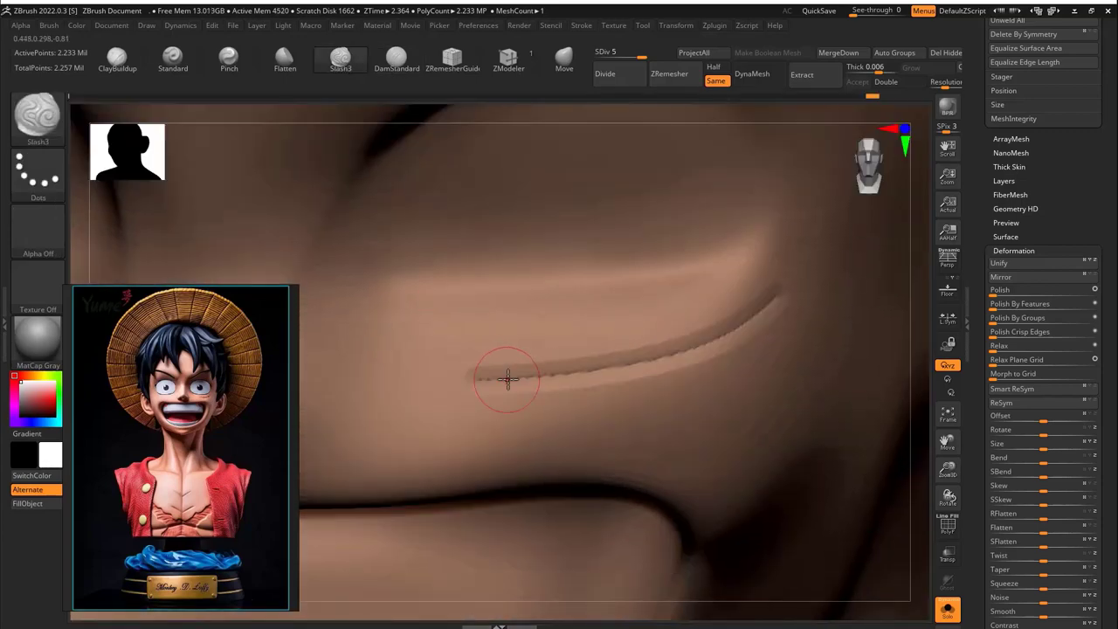
Rework the cheek scar line with a resized Slash3 brush and smooth its jagged edges
key("space")
key("s")
key("space")
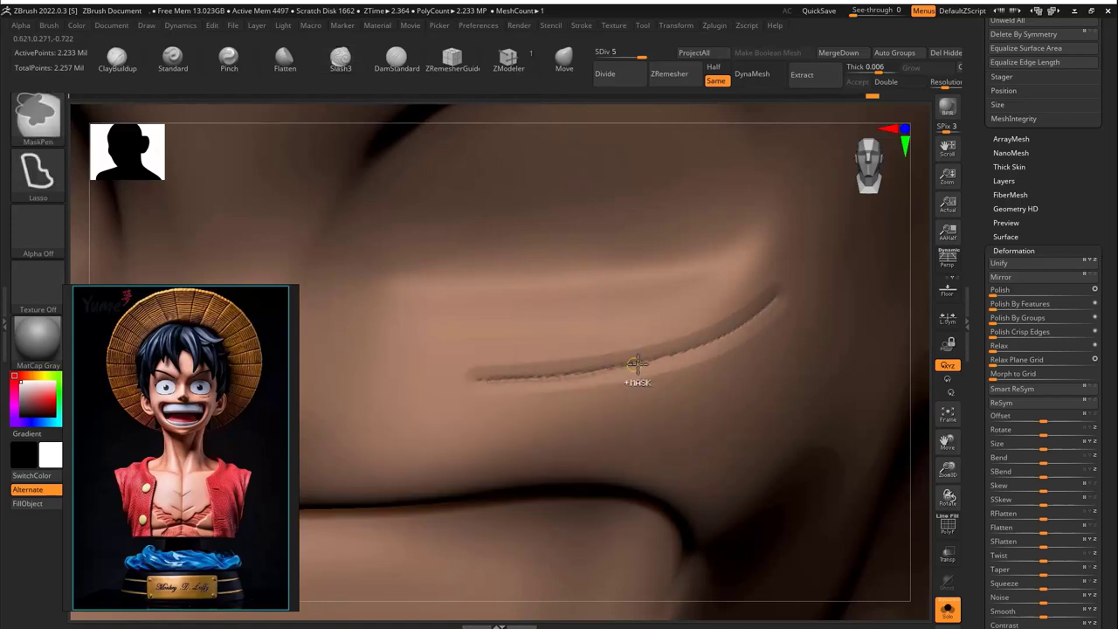
key("space")
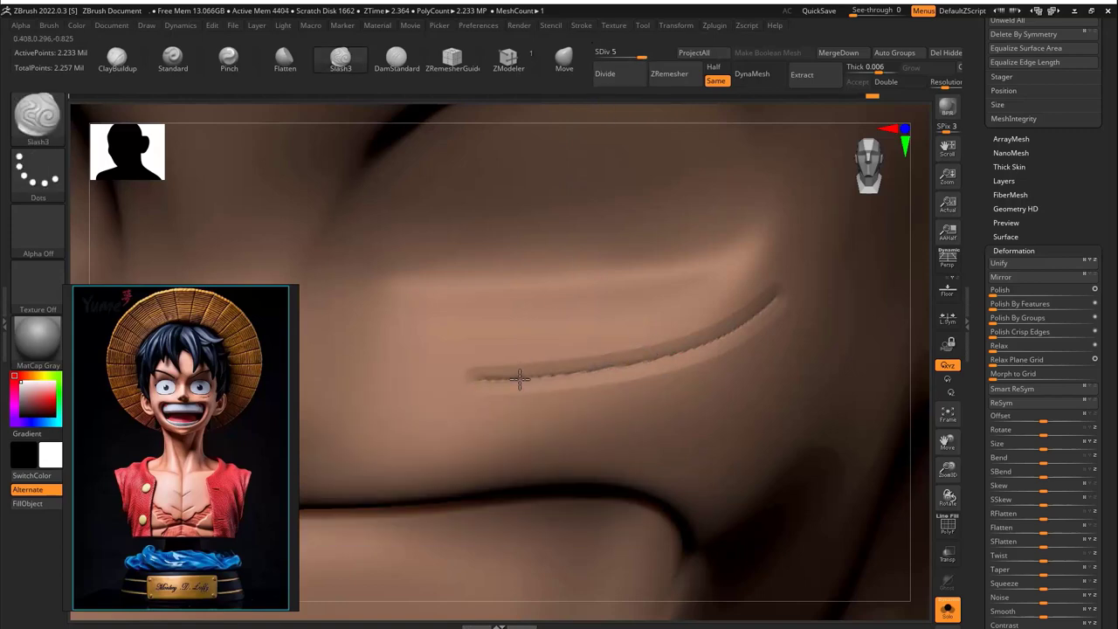
key("shift")
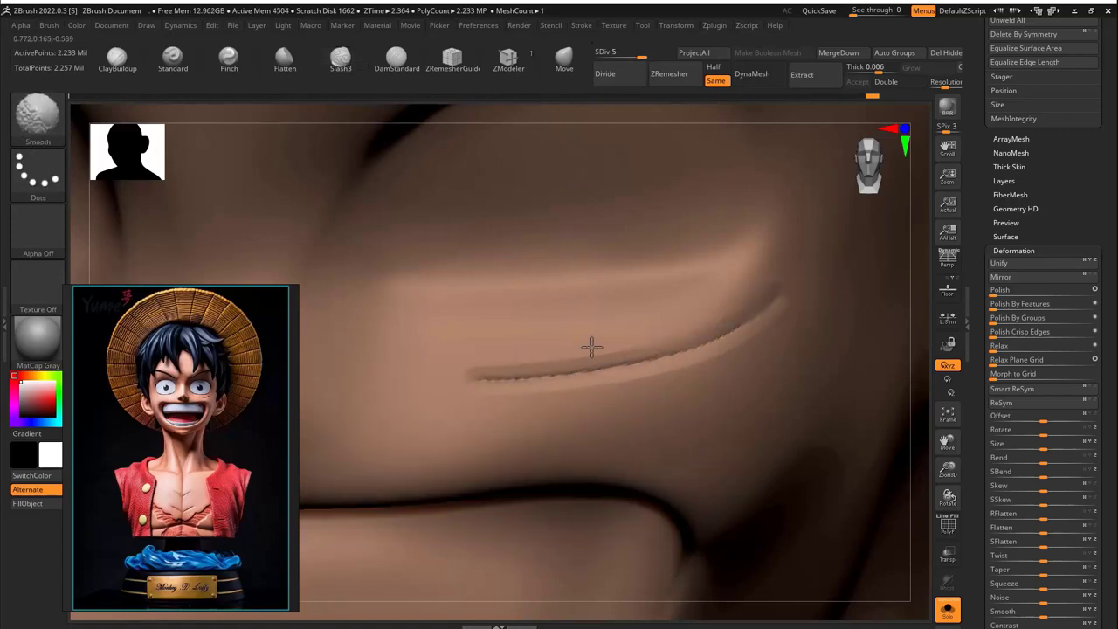
mouse_move(710, 351)
left_mouse_down("shift")
mouse_move(570, 357)
mouse_move(499, 376)
left_mouse_up("shift")
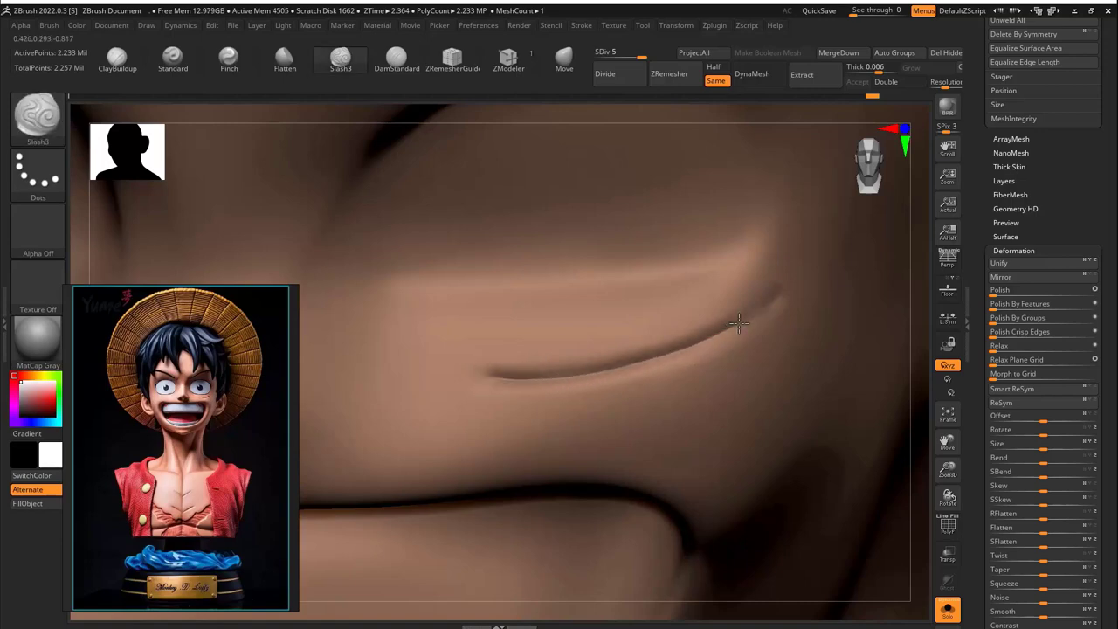
Sharpen the cheek scar line and its outer tip with the Pinch brush and return to Slash3
left_click(229, 58)
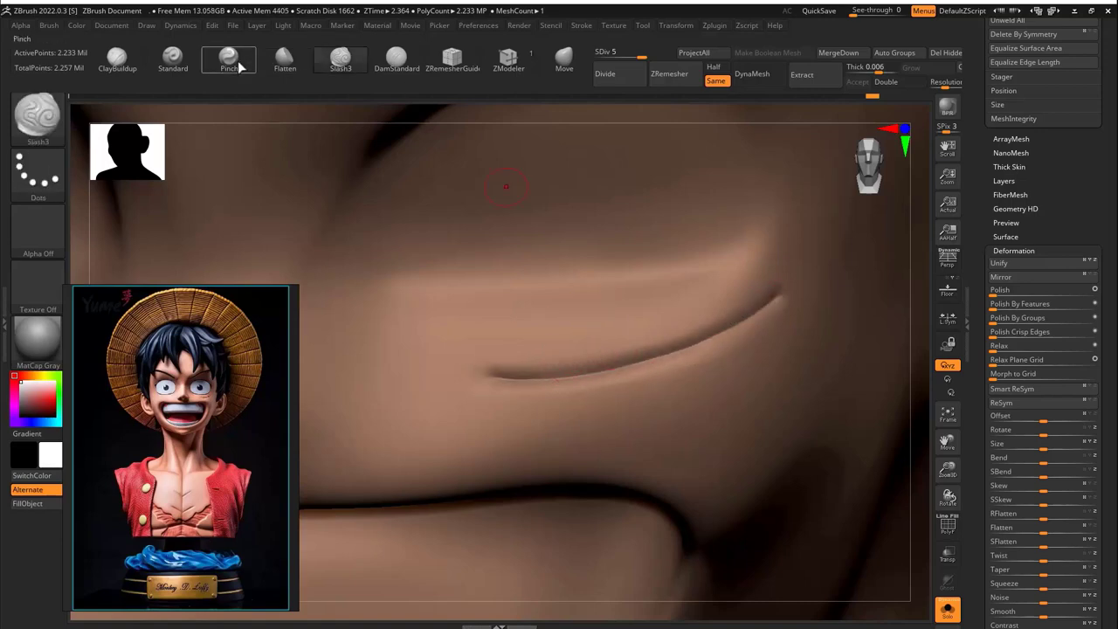
key("ctrl+z")
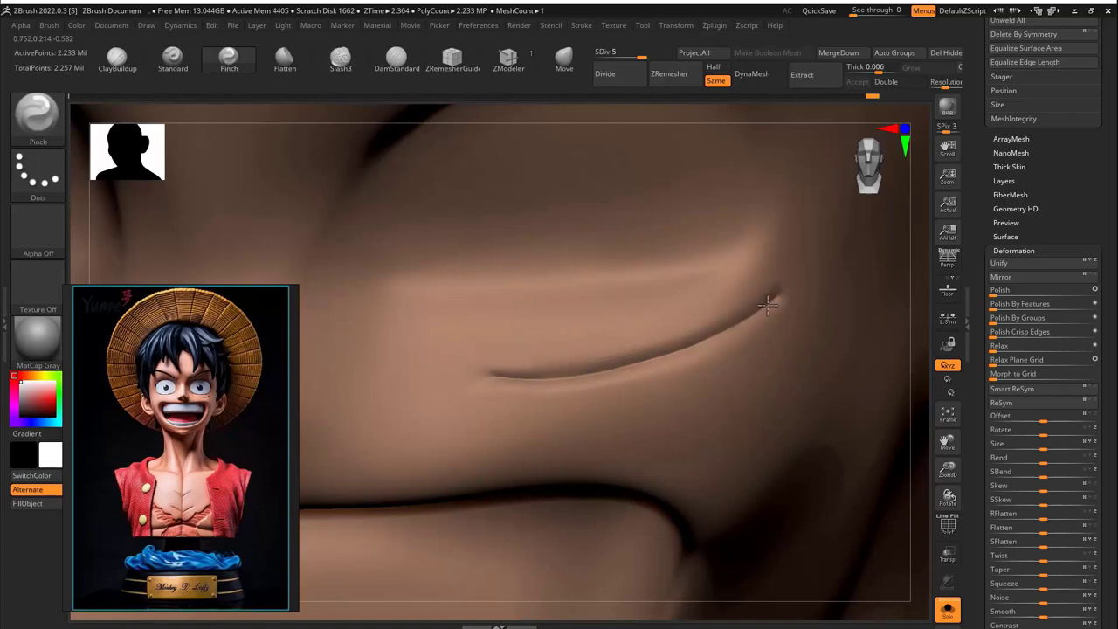
left_click(341, 60)
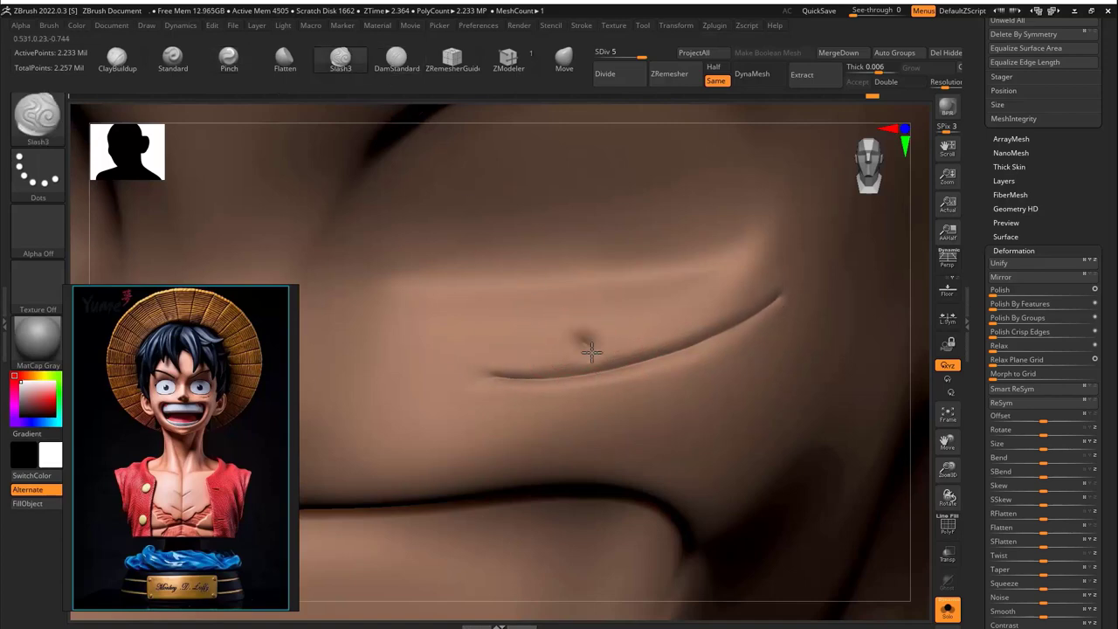
Try masking and smoothing along the cheek scar line, and undo the change
right_click_drag(922, 297, 749, 451)
key("space")
mouse_move(814, 364)
right_mouse_down()
mouse_move(826, 516)
mouse_move(851, 472)
mouse_move(742, 535)
mouse_move(533, 387)
right_mouse_up()
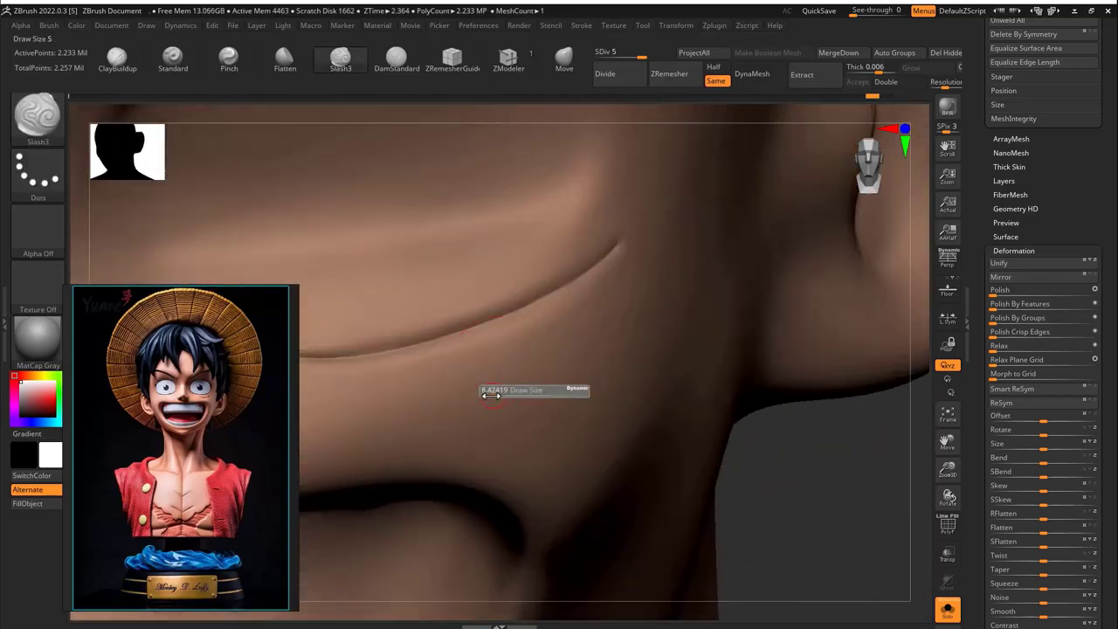
mouse_move(612, 358)
left_mouse_down()
mouse_move(661, 405)
mouse_move(566, 349)
left_mouse_up()
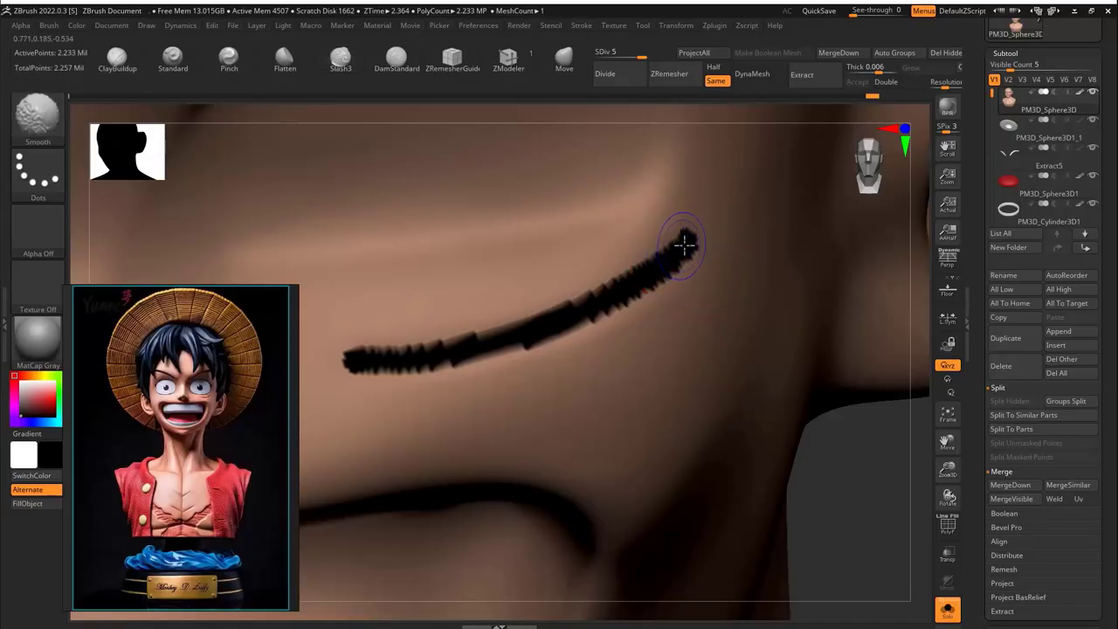
left_click_drag(686, 240, 687, 242)
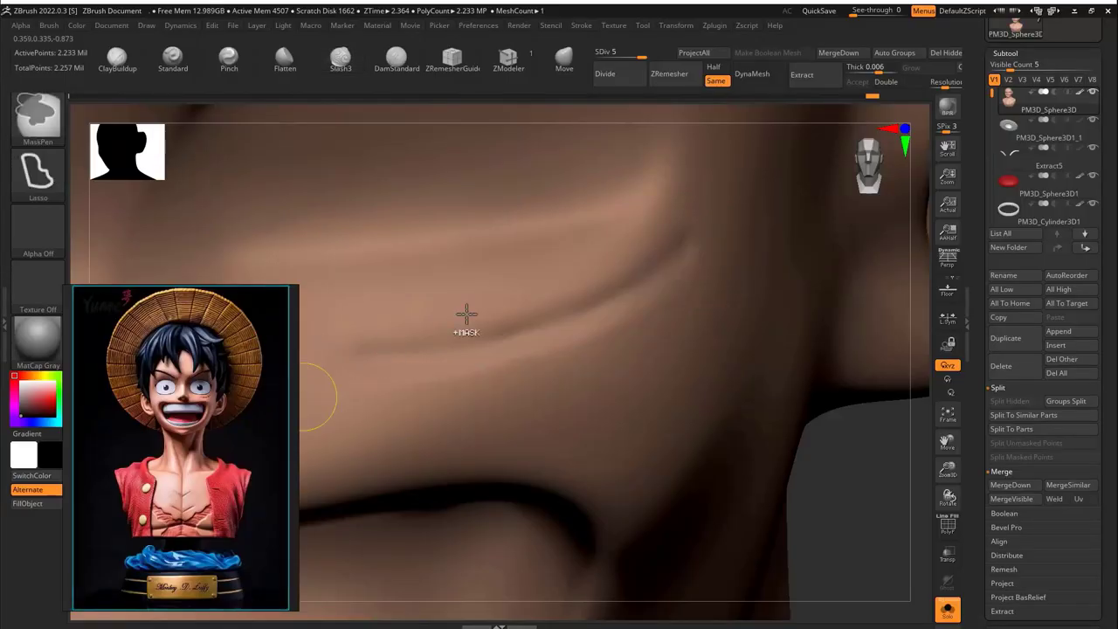
key("ctrl+z")
key("v")
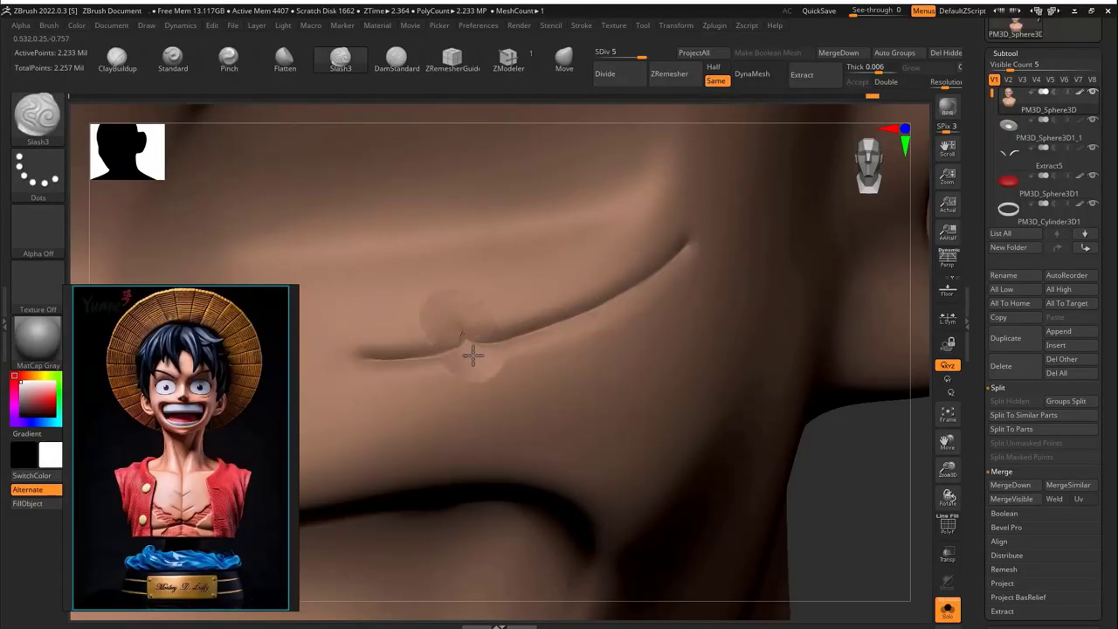
Cut short stitch marks across the cheek scar with a resized Slash3 brush
key("space")
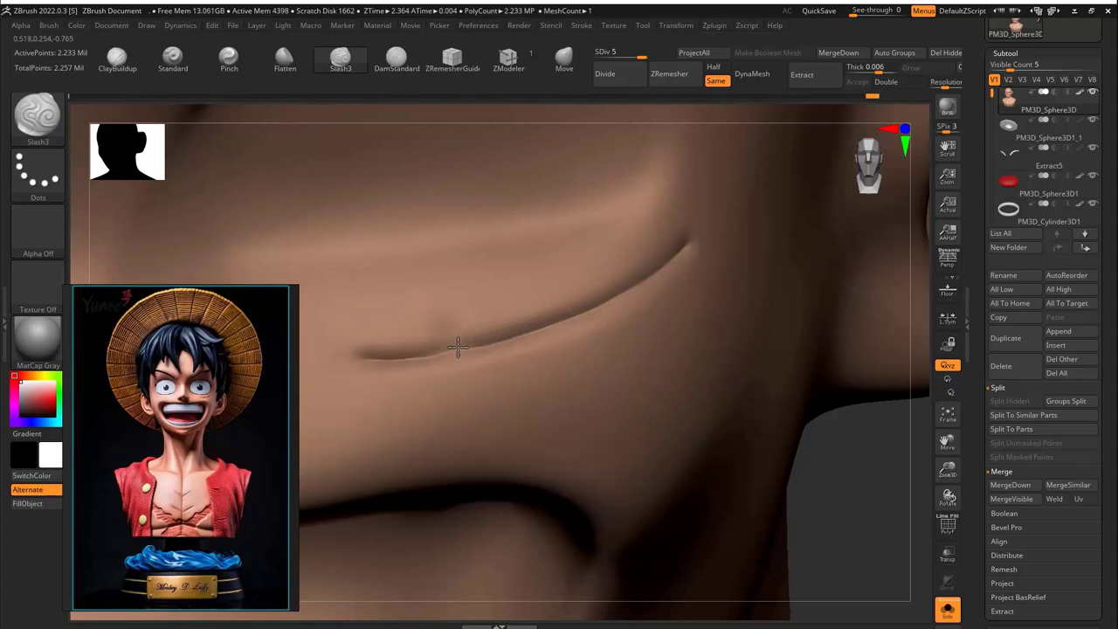
key("s")
key("space")
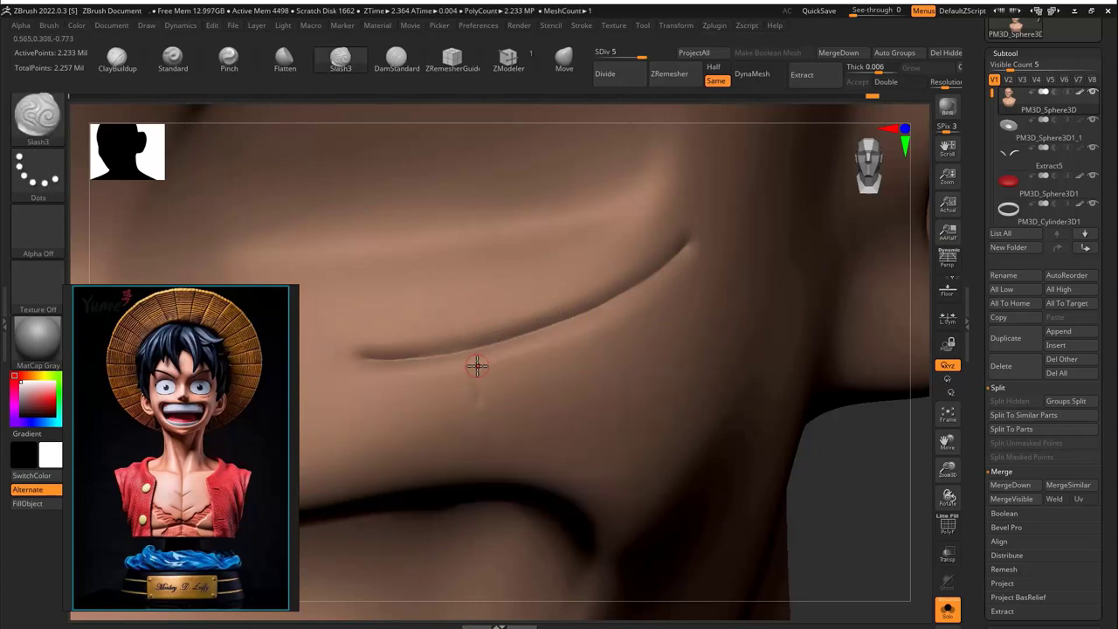
key("s")
left_click_drag(498, 302, 474, 367)
left_click_drag(572, 282, 594, 376)
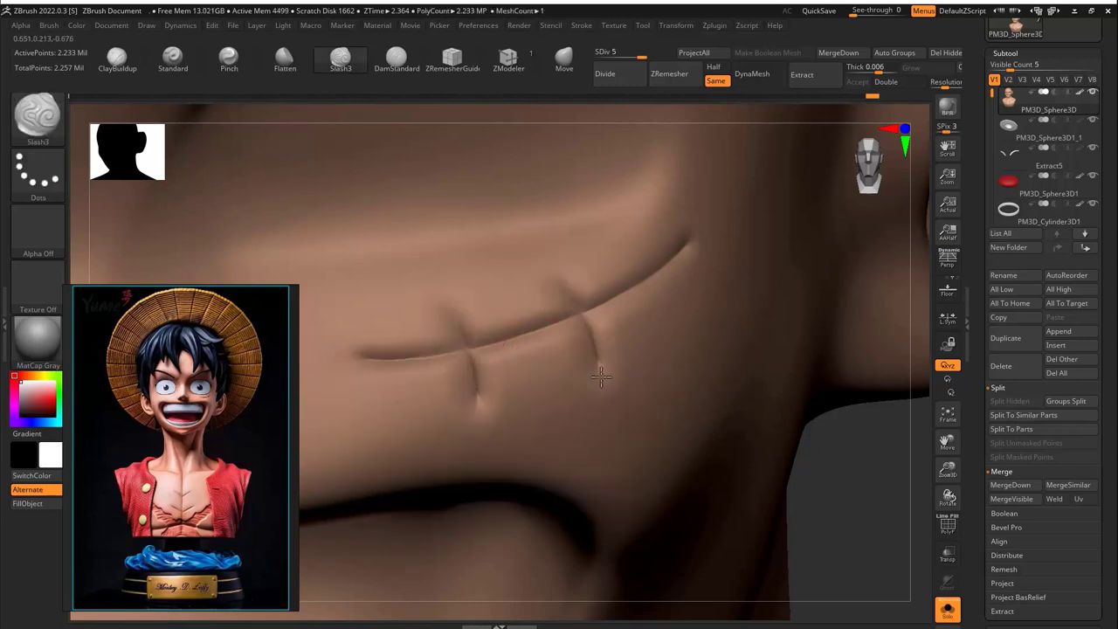
Duplicate the body subtool and show all the other parts again
mouse_move(603, 367)
right_mouse_down()
mouse_move(674, 362)
mouse_move(719, 327)
mouse_move(838, 349)
mouse_move(874, 393)
mouse_move(964, 458)
right_mouse_up()
left_click(1005, 338)
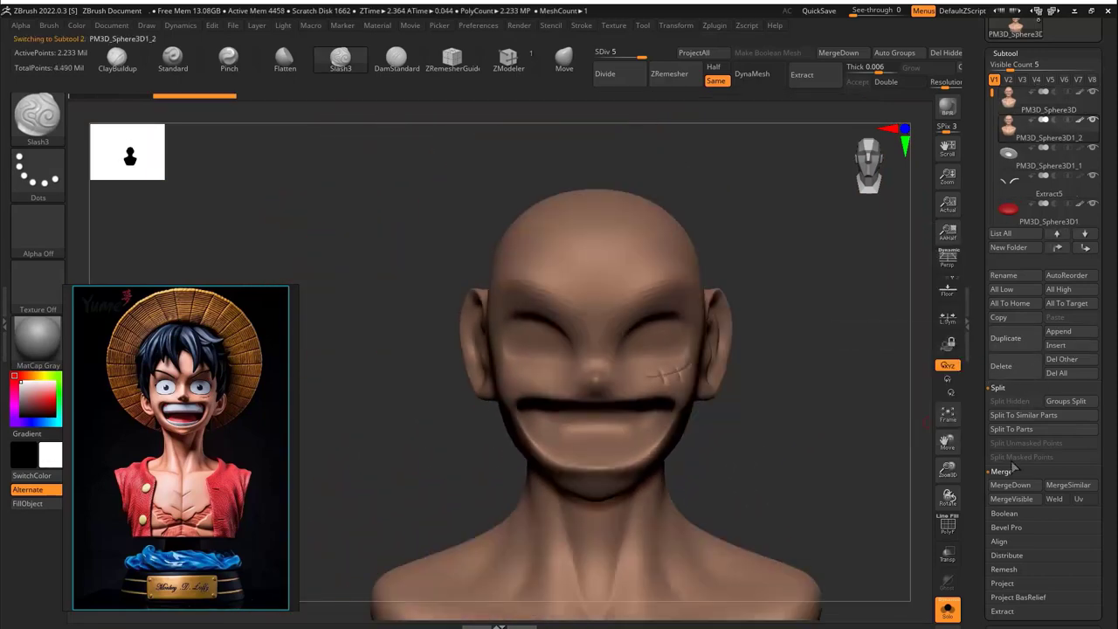
scroll(986, 358, "up", 1)
left_click(948, 610)
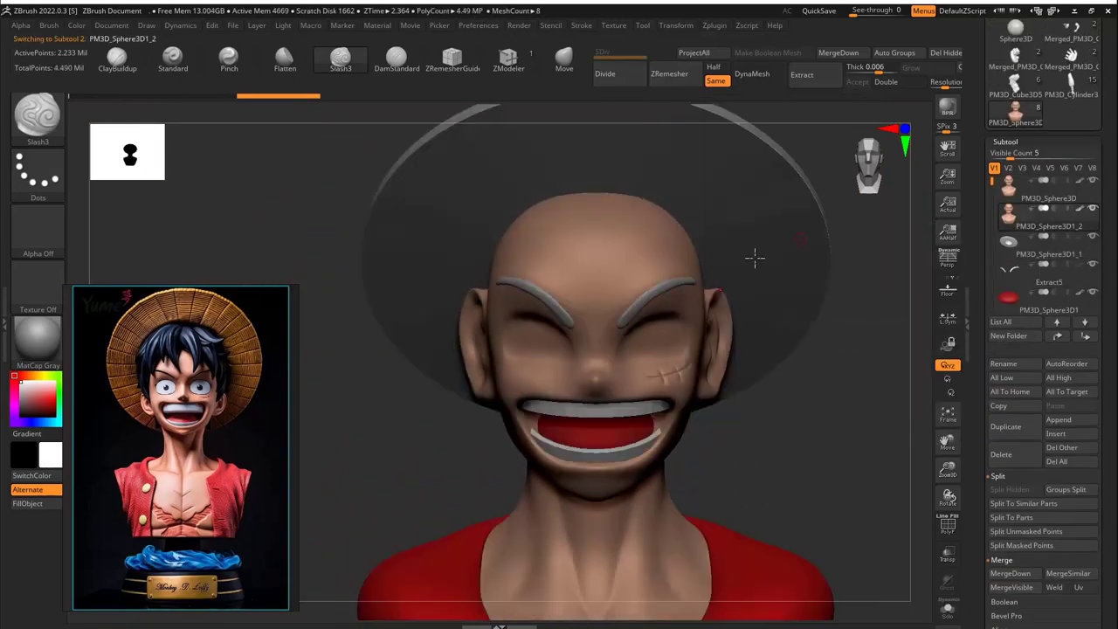
Select the CurveAlpha brush with a star alpha and draw a curved hair strand over the forehead toward the brow
right_click_drag(754, 254, 673, 120)
key("b")
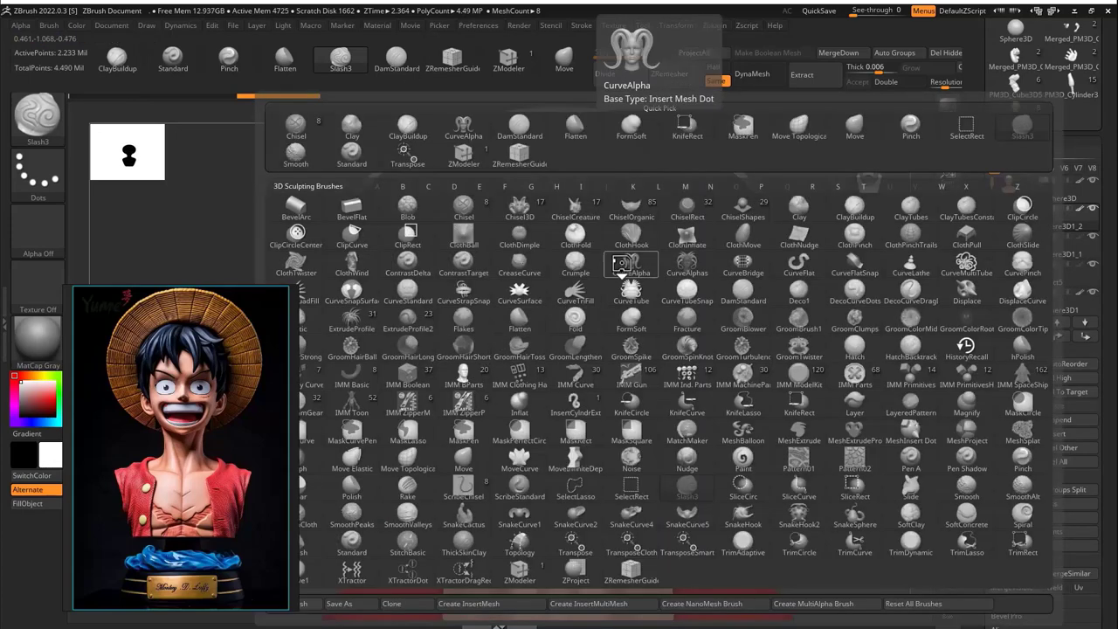
left_click(623, 253)
key("s")
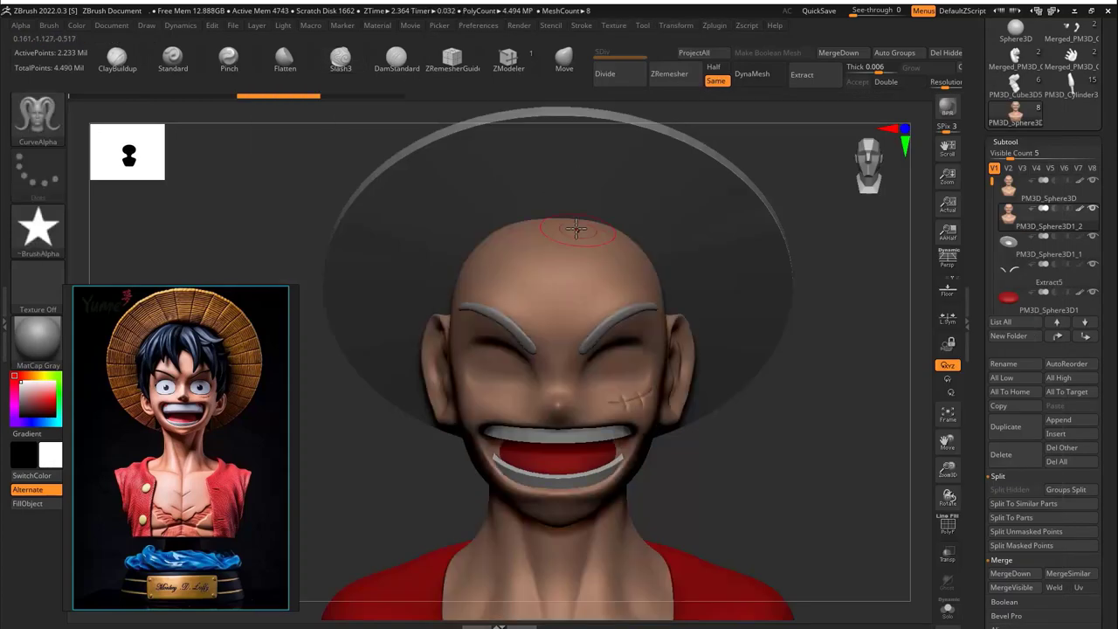
mouse_move(624, 400)
right_mouse_down()
mouse_move(492, 250)
mouse_move(488, 356)
right_mouse_up()
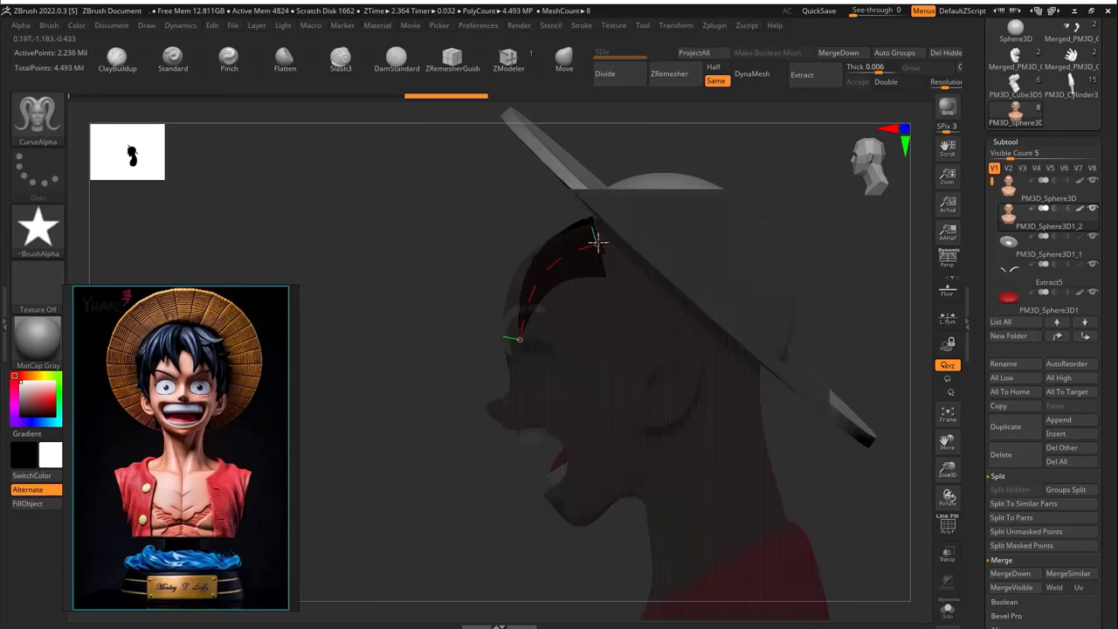
left_click_drag(512, 324, 538, 250)
left_click(510, 349)
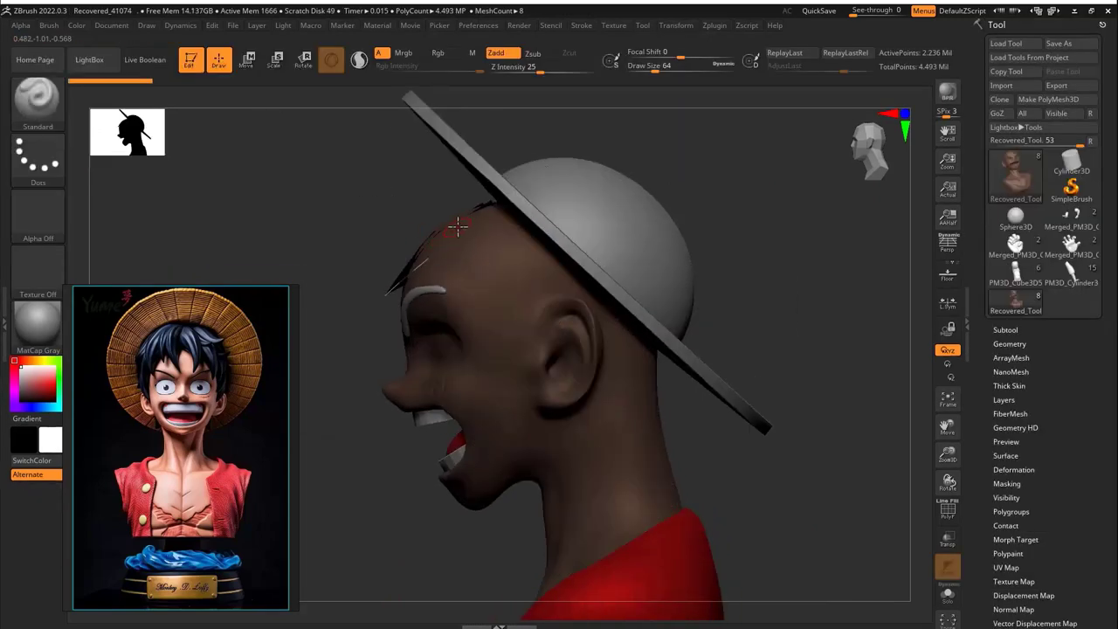
Add another CurveAlpha hair strand from the hat brim down over the forehead in the recovered model
key("b")
key("c")
key("a")
left_click_drag(497, 228, 390, 240)
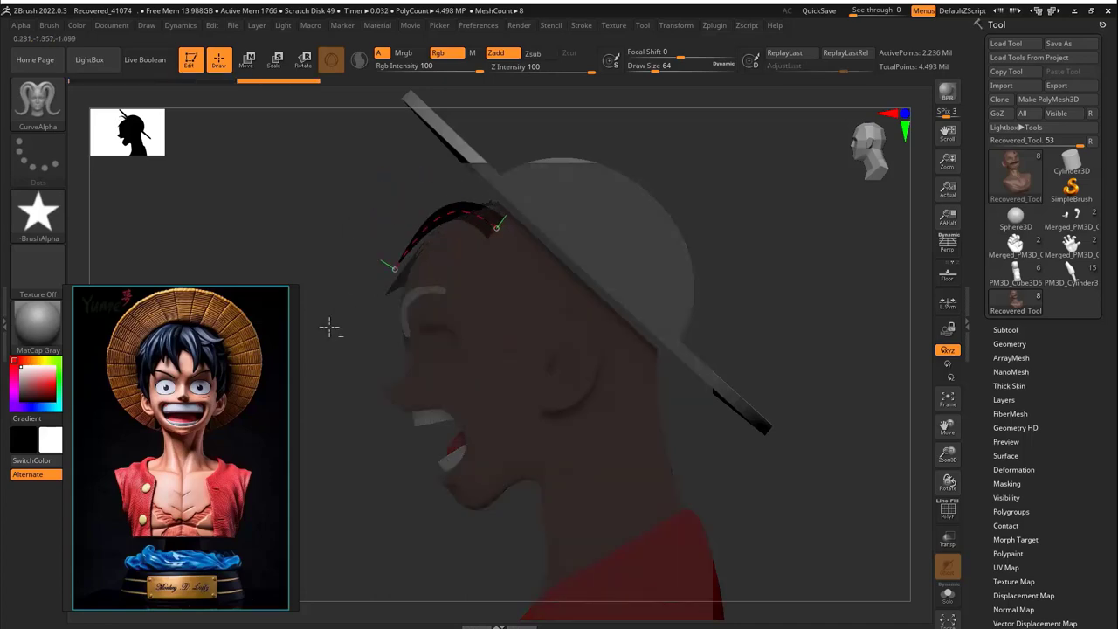
mouse_move(324, 320)
left_mouse_down()
mouse_move(524, 274)
mouse_move(848, 428)
left_mouse_up()
left_click_drag(800, 349, 541, 273)
key("shift+ctrl+s")
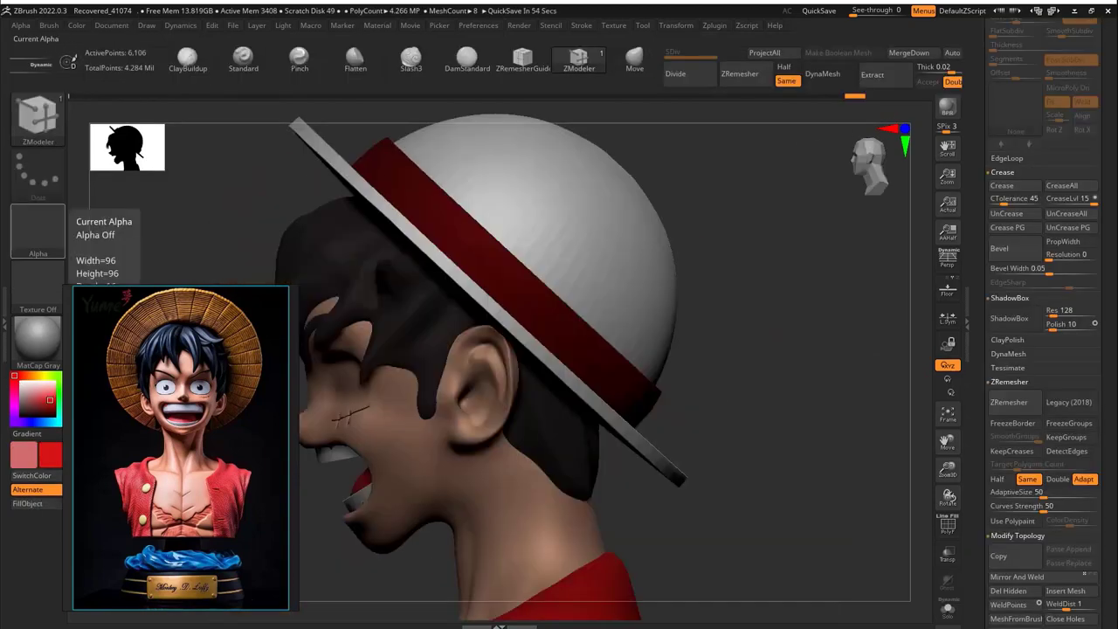
Try the Twill MicroPoly weave with dynamic subdivision on the straw hat and check the pattern
scroll(984, 288, "down", 2)
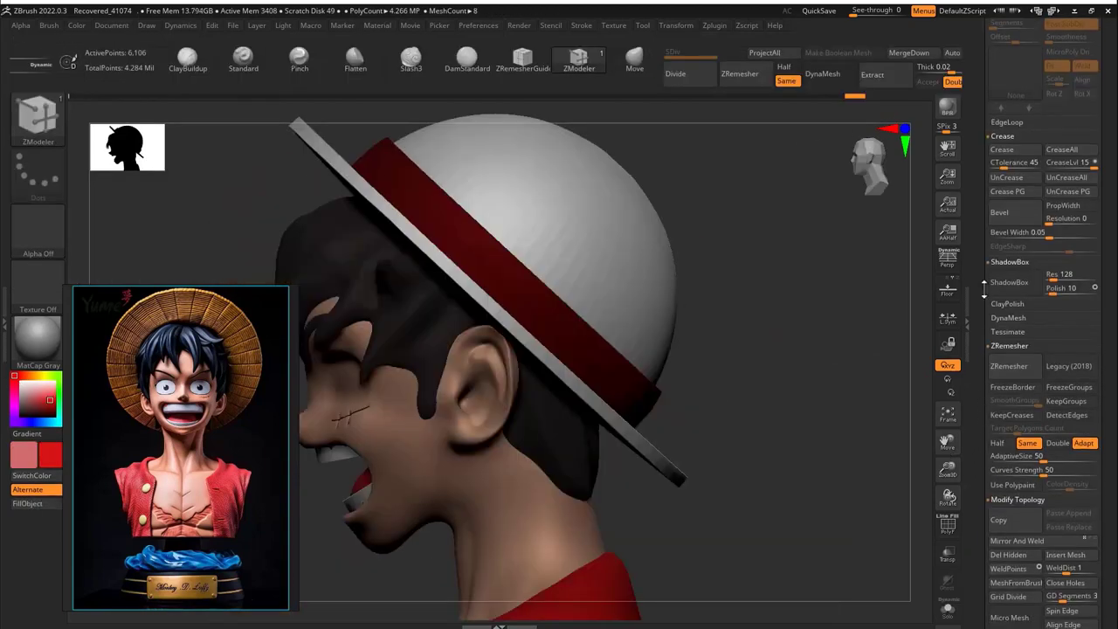
scroll(987, 222, "down", 3)
scroll(986, 193, "up", 10)
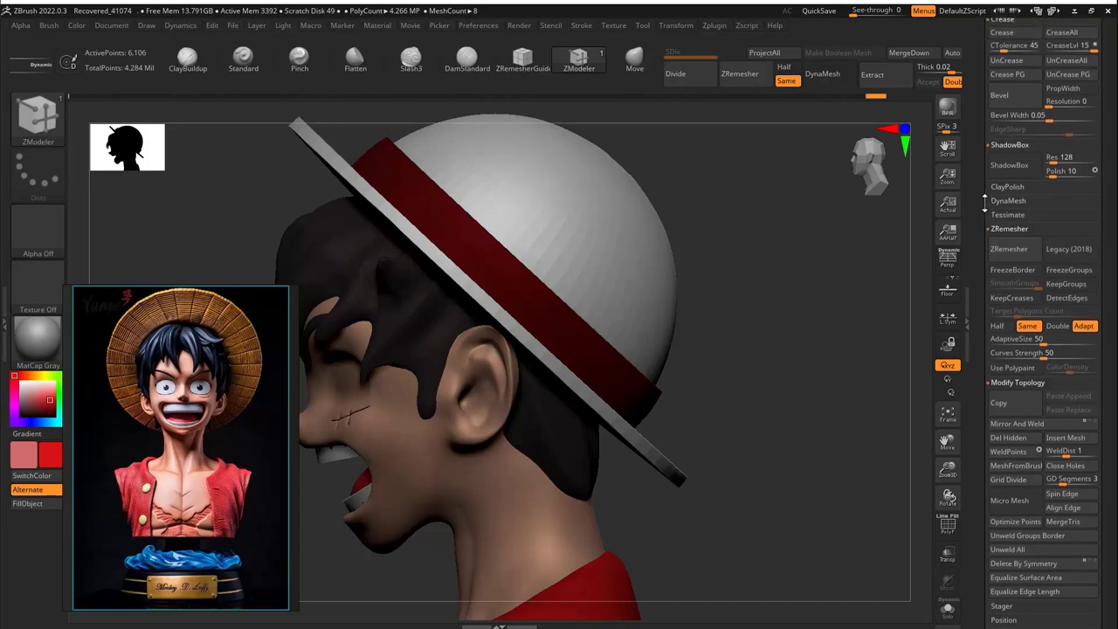
left_click_drag(540, 259, 664, 289)
key("d")
left_click(1048, 348)
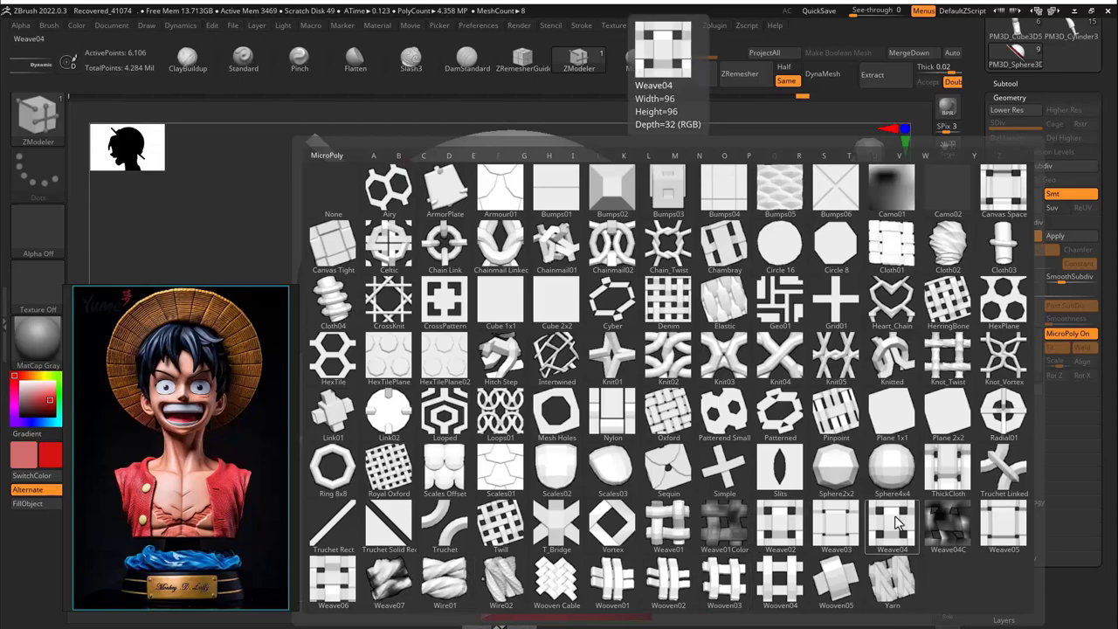
left_click(501, 523)
left_click_drag(767, 328, 873, 332)
scroll(1006, 348, "down", 8)
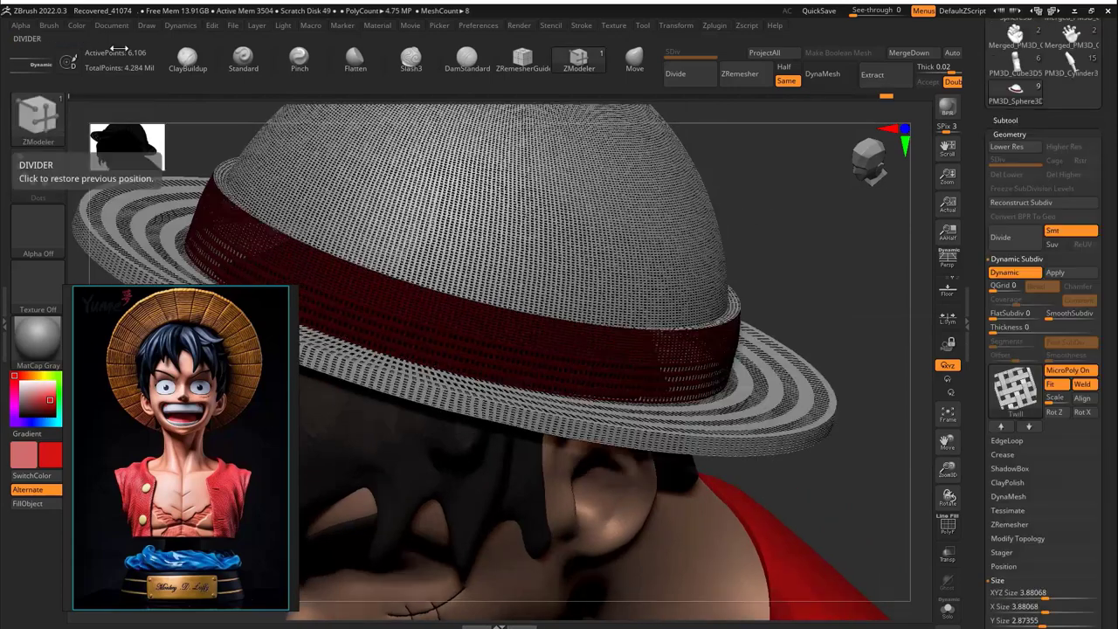
Turn off the hat's MicroPoly, display its polyframe and insert edge loops around the brim with ZModeler
mouse_move(787, 288)
left_mouse_down("shift")
mouse_move(834, 279)
mouse_move(830, 296)
left_mouse_up("shift")
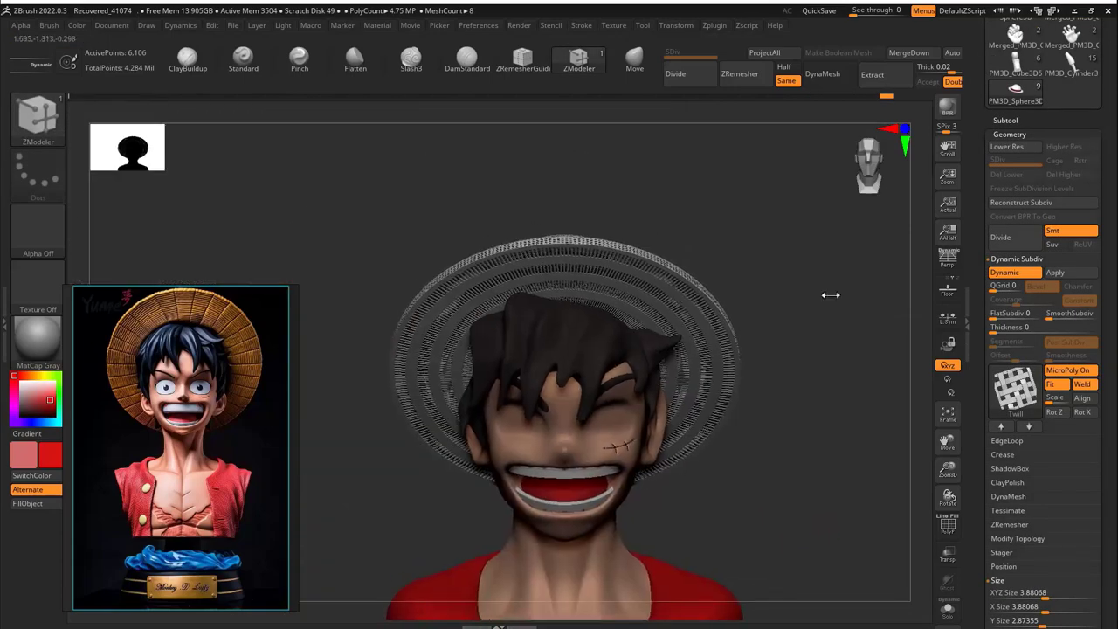
left_click(1067, 370)
key("shift+f")
left_click_drag(769, 376, 533, 306)
key("space")
left_click(464, 320)
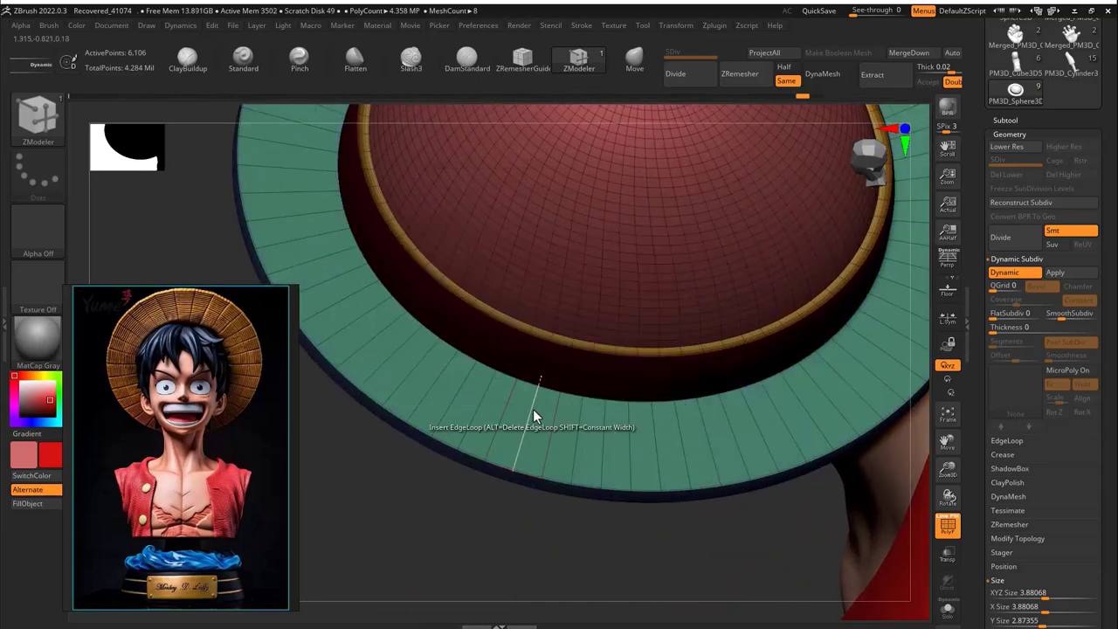
left_click(528, 412)
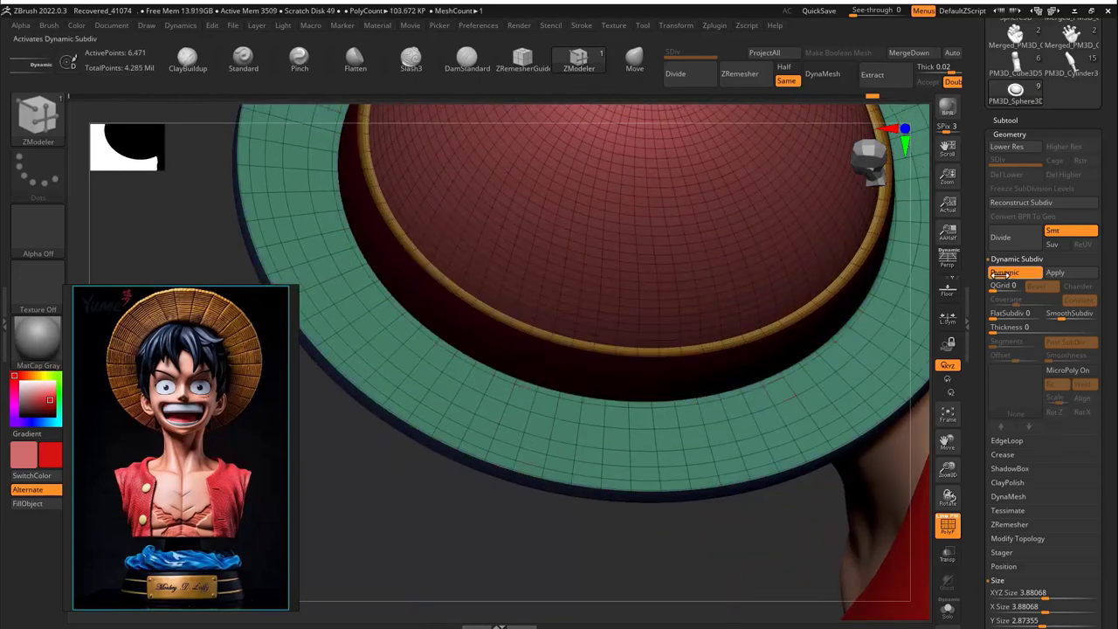
Apply the Twill MicroPoly weave to the hat with its added brim edge loops
left_click(1067, 370)
left_click(515, 522)
left_click_drag(569, 428, 577, 404)
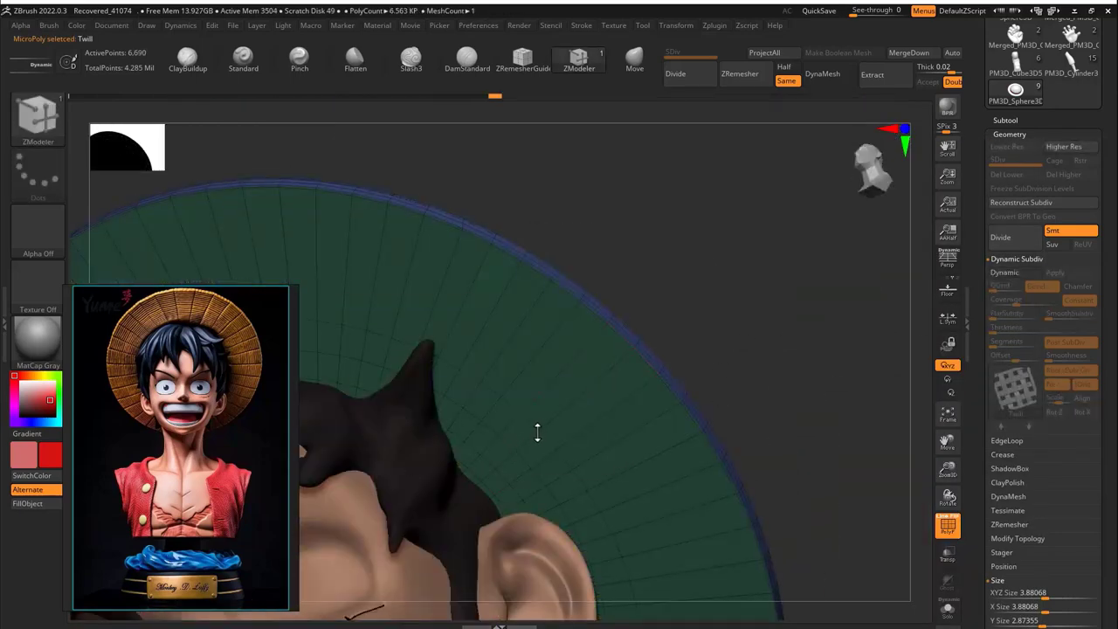
key("d")
left_click_drag(618, 361, 720, 407)
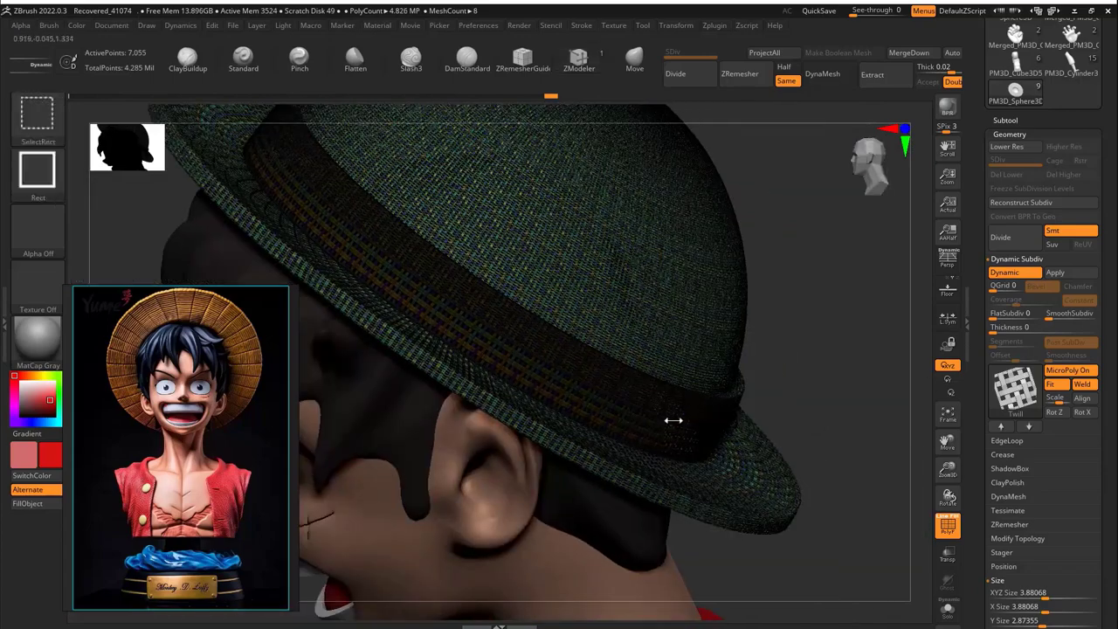
Hide the hat band's polygroup and split it from the hat into a separate subtool
left_click(674, 419, "ctrl+alt+shift")
left_click_drag(866, 339, 955, 321)
left_click(781, 424, "ctrl+alt+shift")
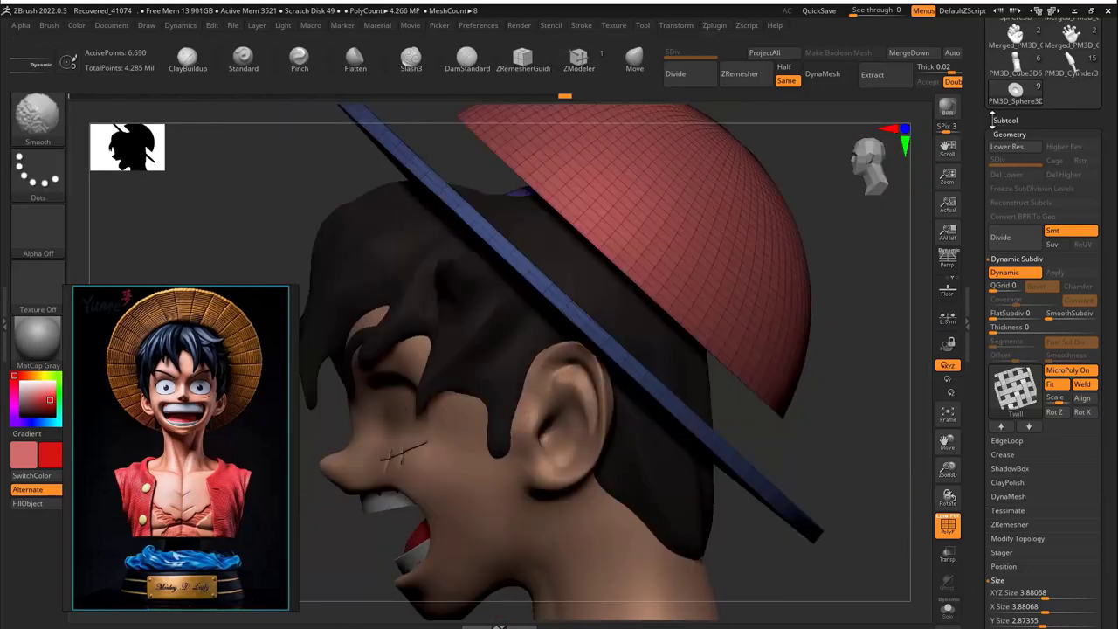
left_click(1005, 119)
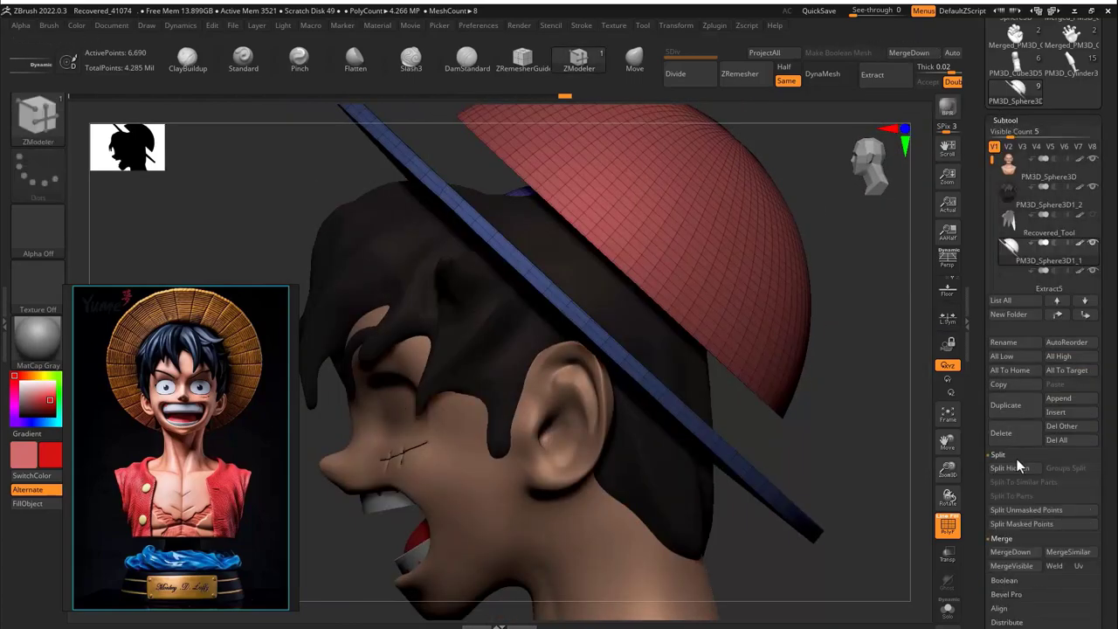
left_click(998, 454)
left_click(1010, 469)
Turn off dynamic subdivision on the separated hat band and pick a straw orange colour for the woven hat
left_click(1011, 277)
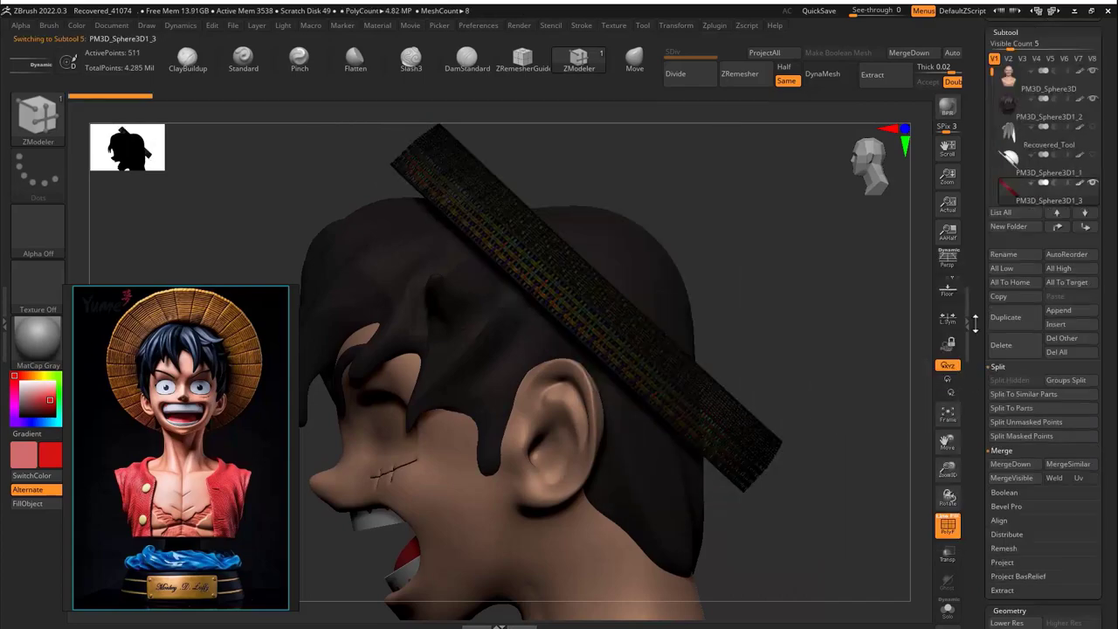
left_click(1014, 254)
left_click_drag(839, 367, 34, 434)
scroll(987, 330, "down", 5)
scroll(987, 328, "down", 3)
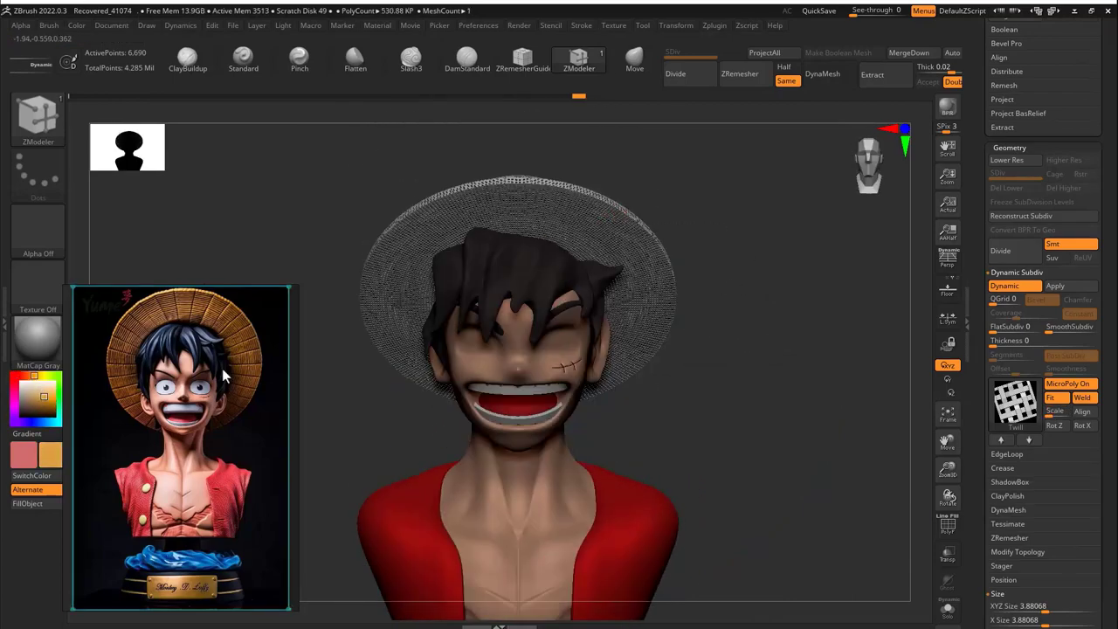
left_click_drag(769, 323, 874, 262)
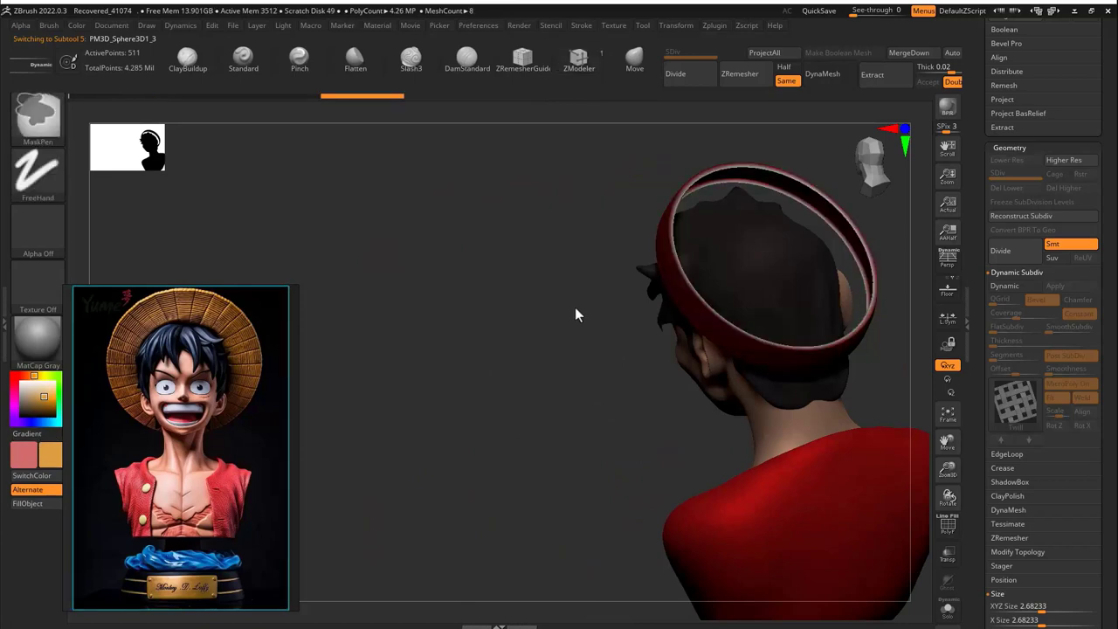
Select ZModeler for the hat band, colour the band red and show the woven hat together with the bust
key("b")
key("z")
key("m")
left_click_drag(703, 324, 794, 262)
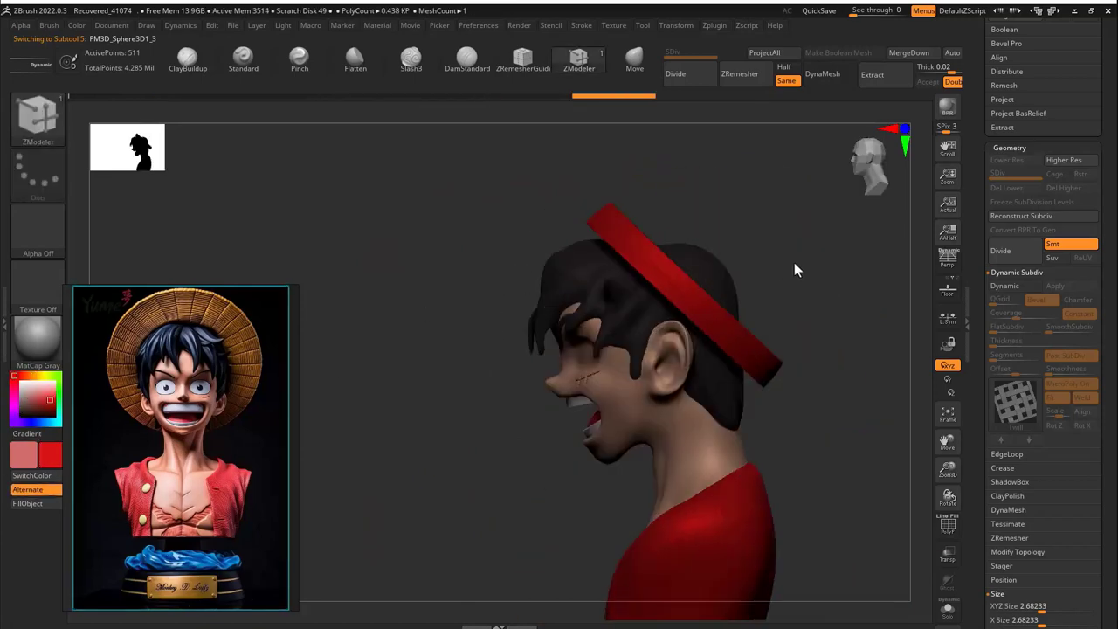
left_click(1005, 147)
left_click(1092, 220)
left_click_drag(909, 288, 871, 335)
key("f")
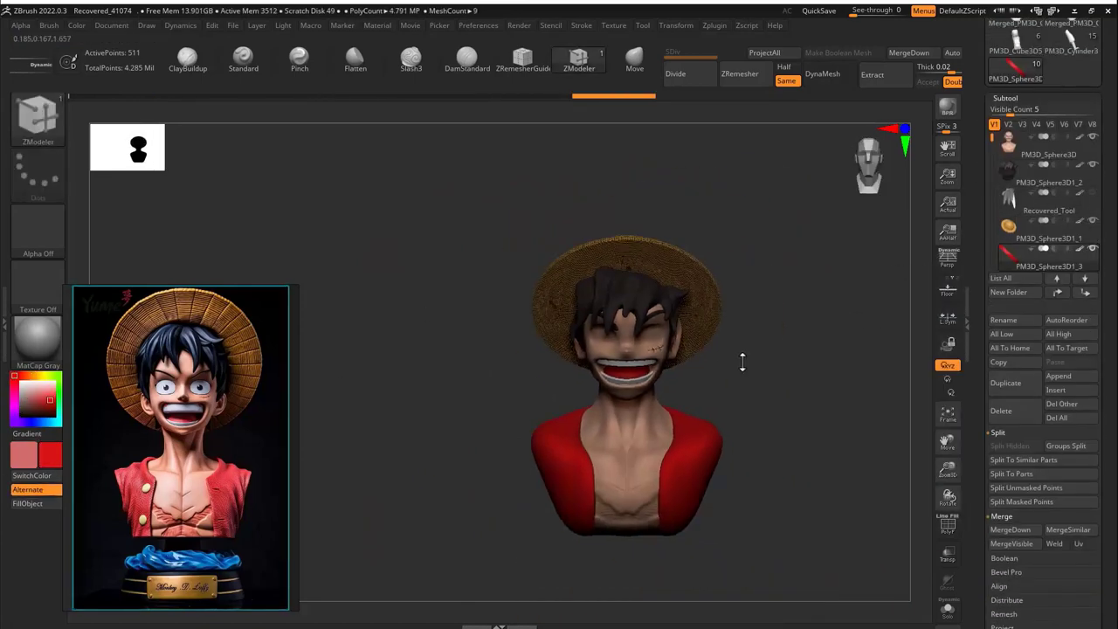
Isolate the head and paint the eye area above the cheek scar solid white with a resized Standard brush
scroll(742, 362, "up", 10)
left_click(723, 350, "alt")
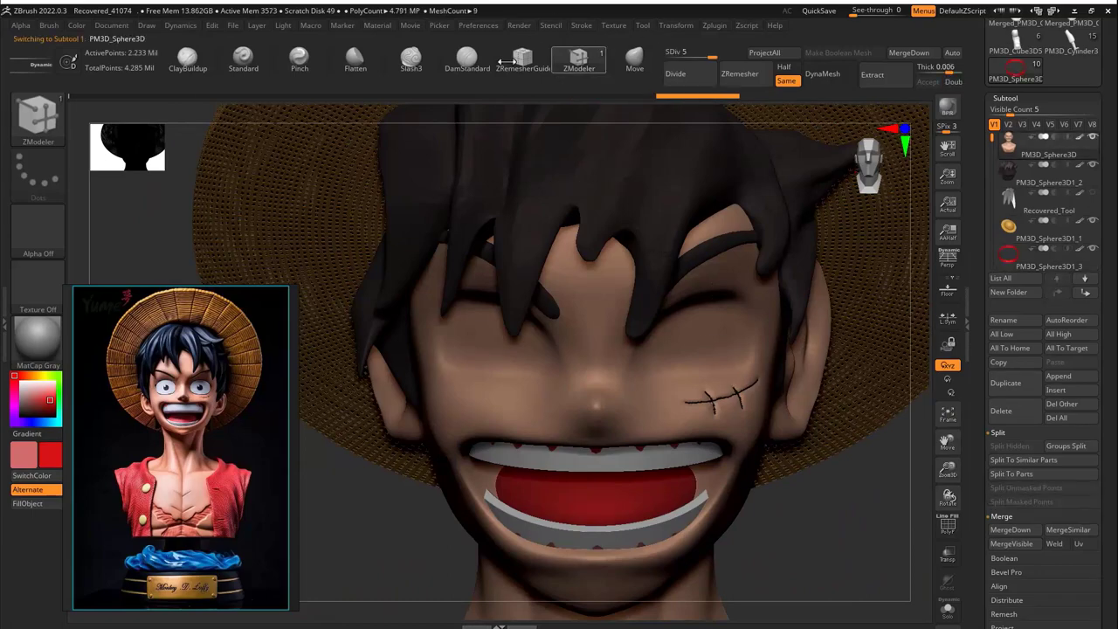
key("space")
key("s")
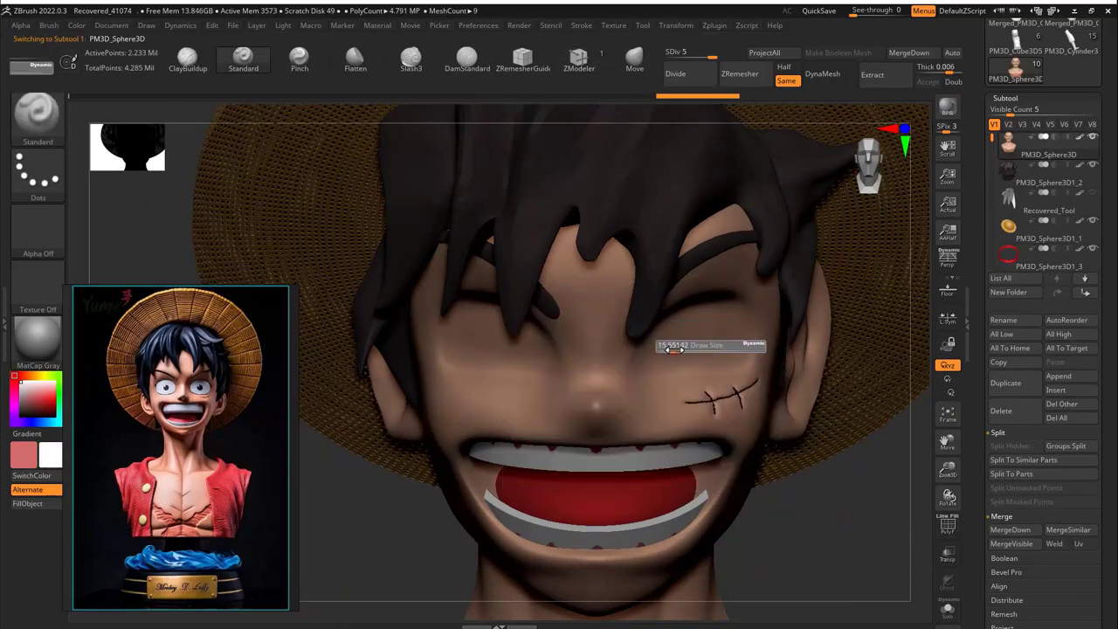
right_click_drag(654, 346, 725, 340)
scroll(661, 332, "up", 5)
key("ctrl+shift+f")
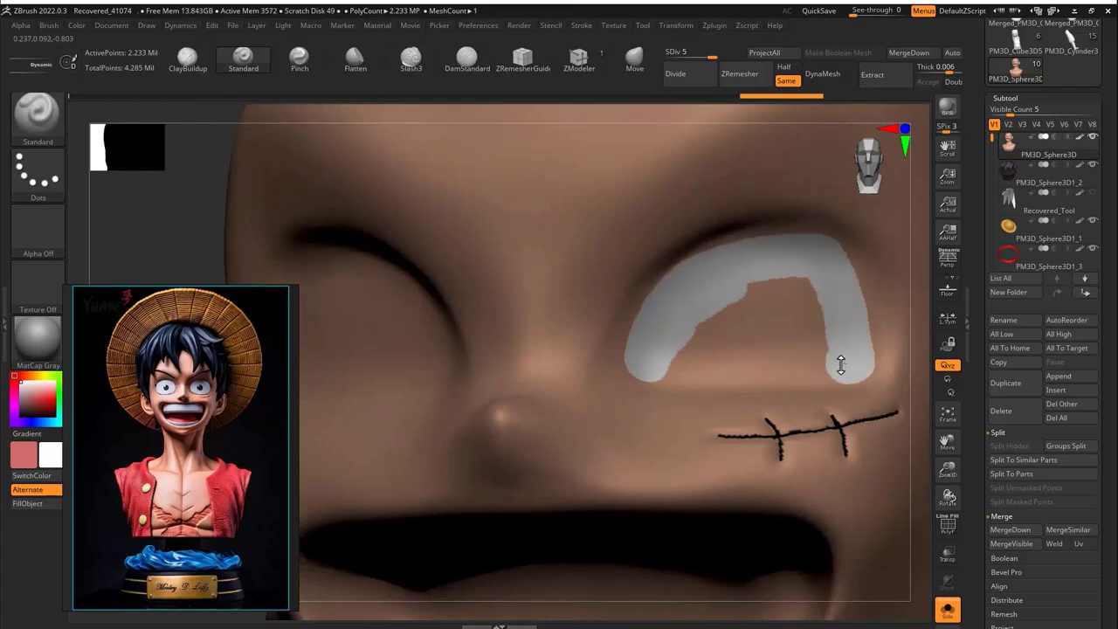
mouse_move(654, 367)
left_mouse_down()
mouse_move(749, 296)
mouse_move(813, 295)
left_mouse_up()
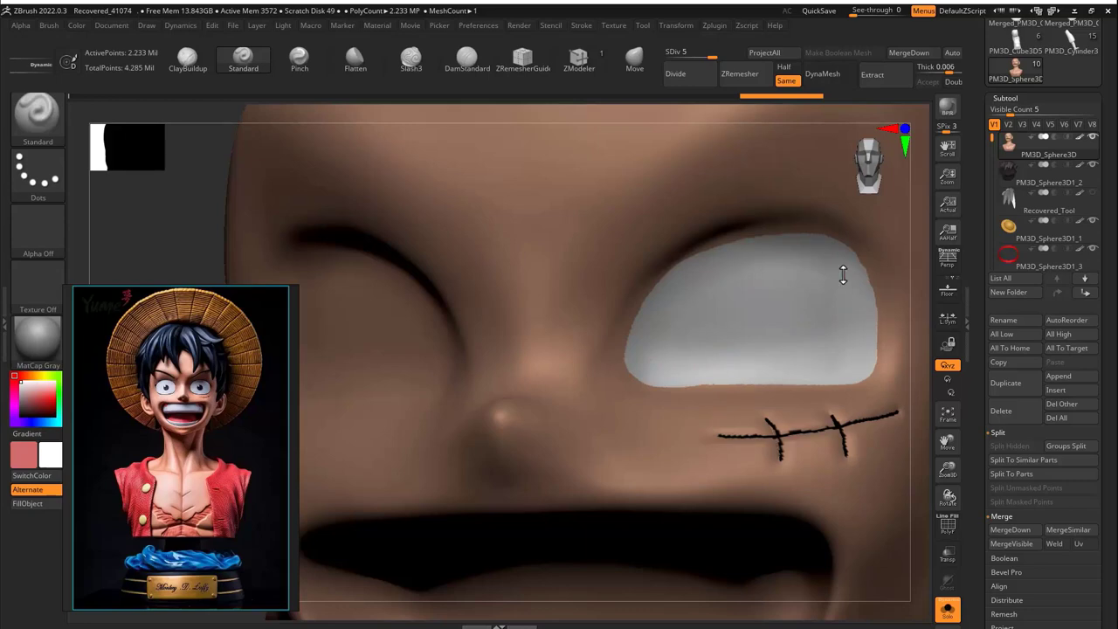
Paint the eye area on the unscarred side of the face white to match the other eye
left_click_drag(203, 221, 229, 225)
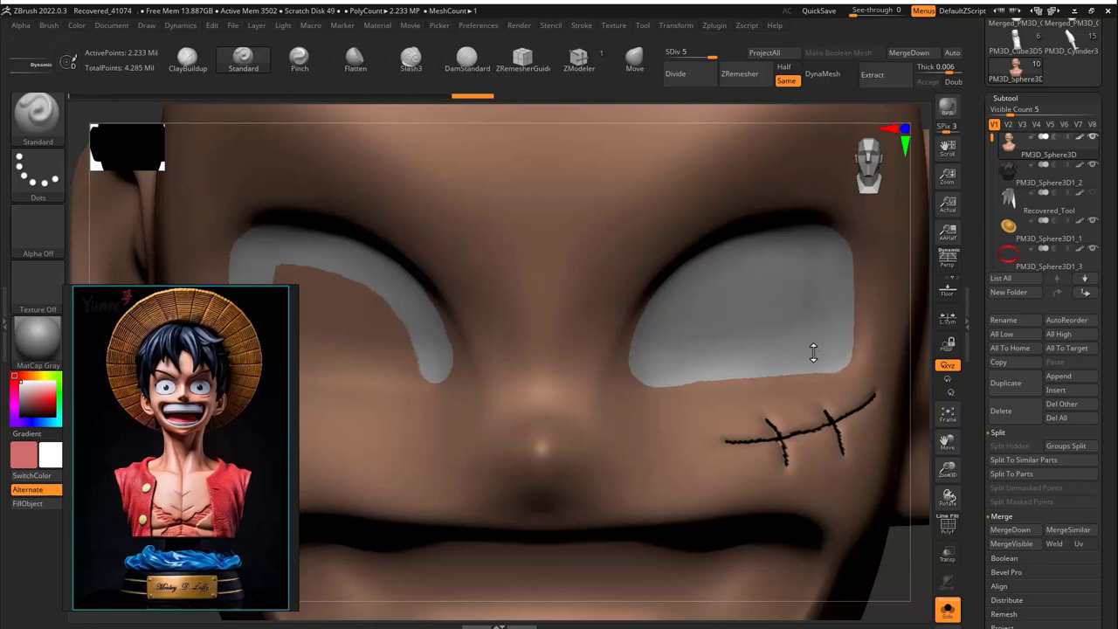
right_click_drag(453, 137, 445, 306, "alt")
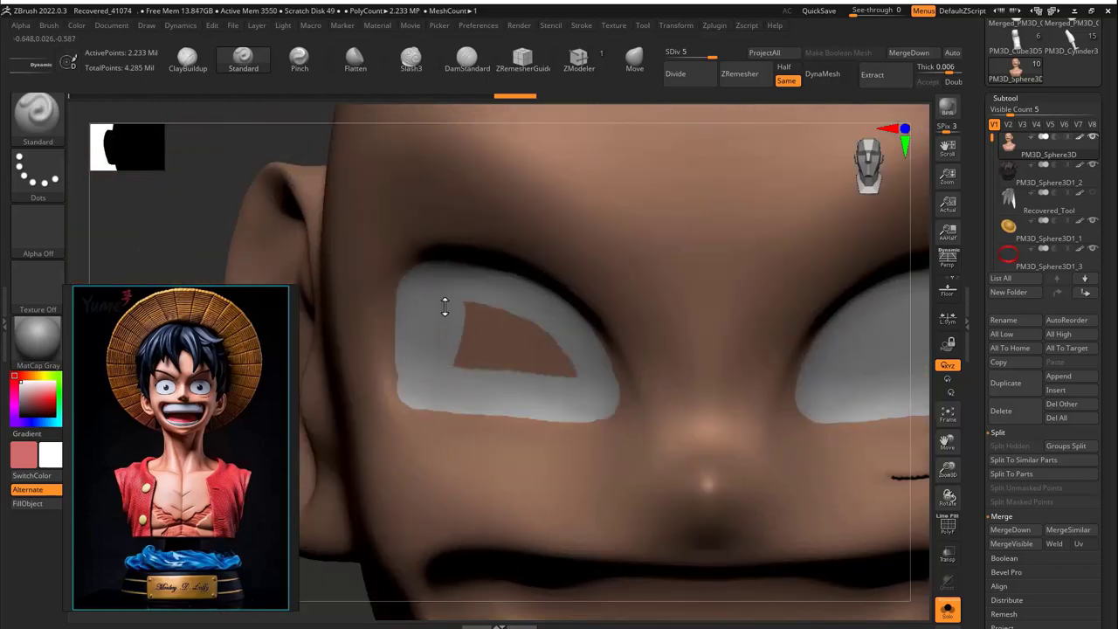
right_click_drag(564, 374, 429, 325)
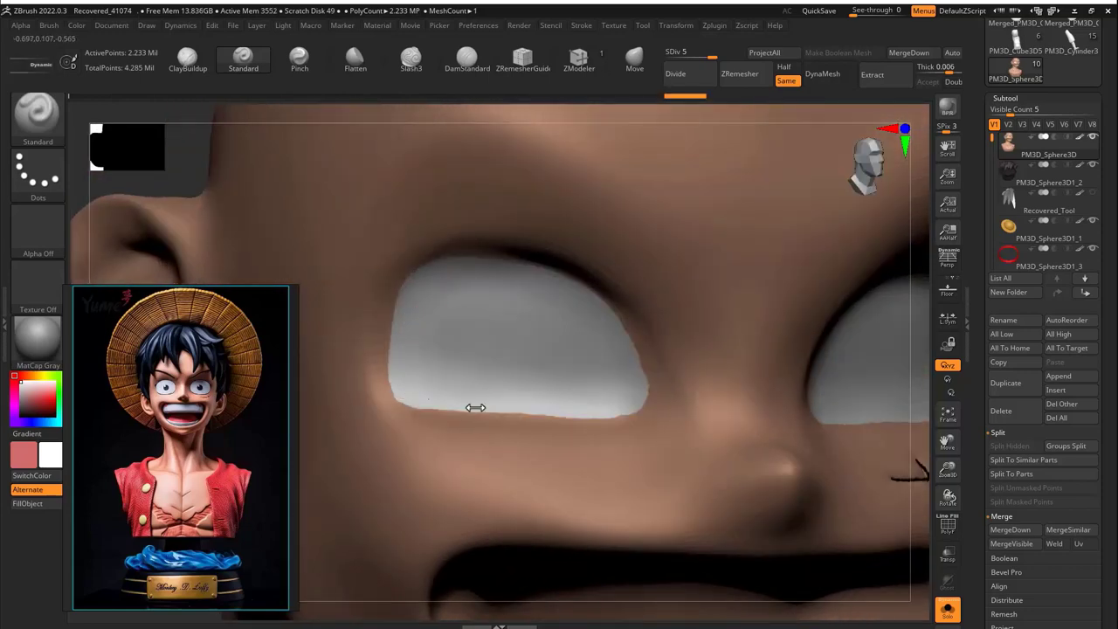
Adjust the brush settings and paint mirrored black pupils in both white eyes
key("space")
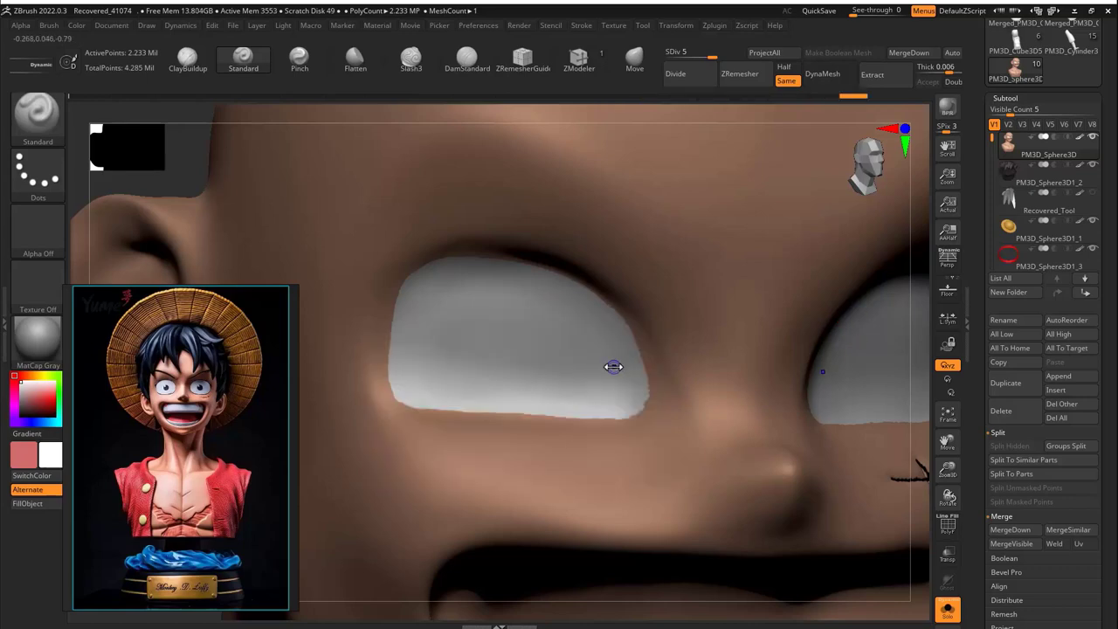
key("space")
key("ctrl")
key("shift+space")
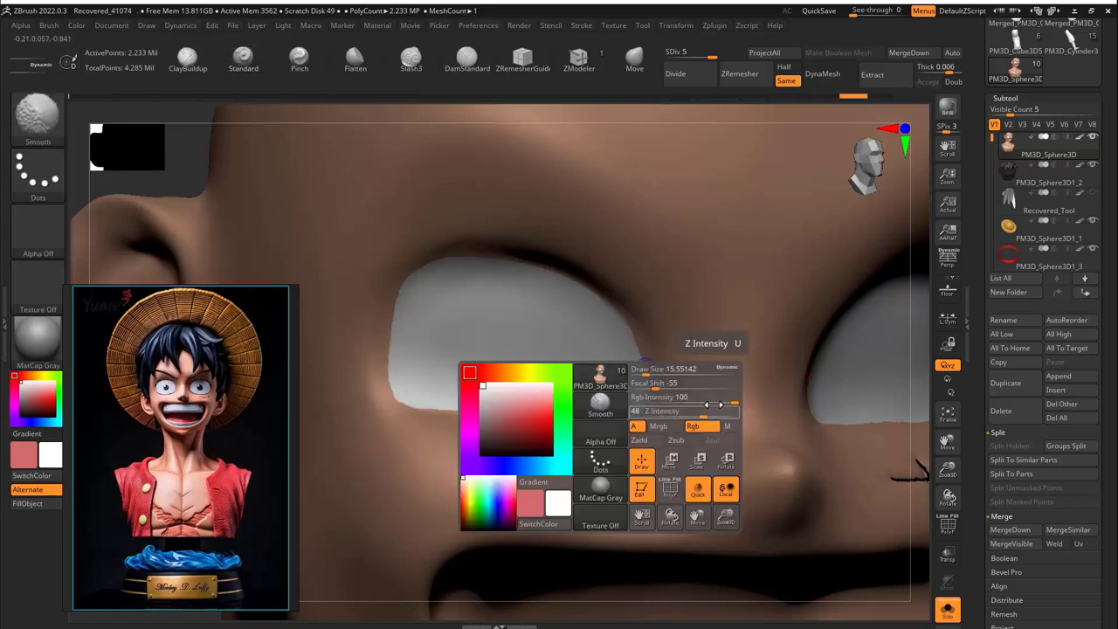
key("space")
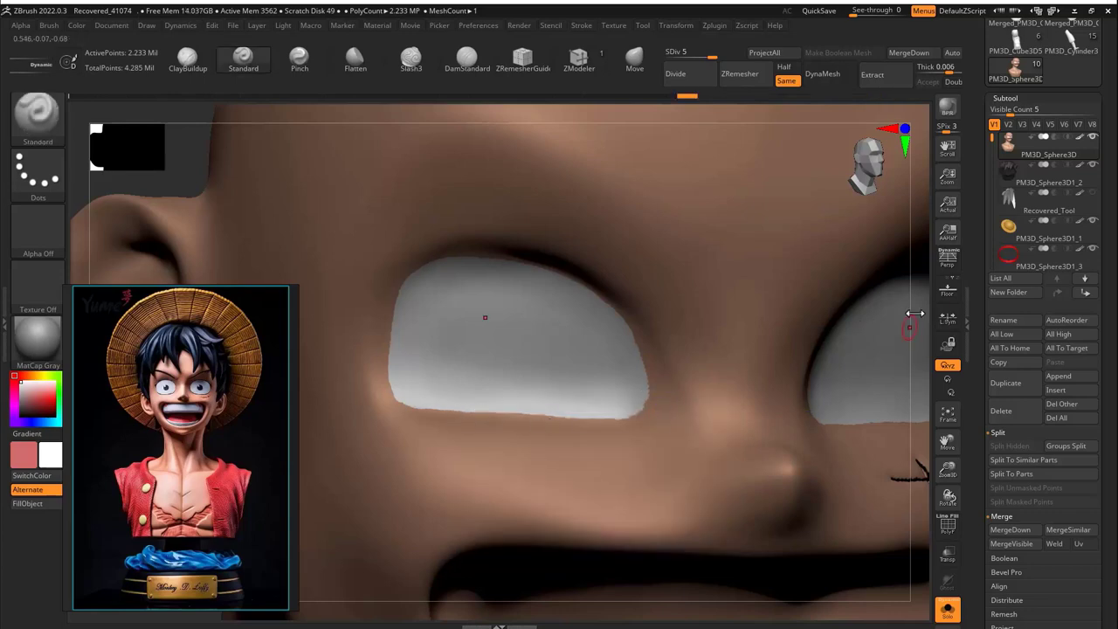
right_click_drag(915, 313, 100, 383)
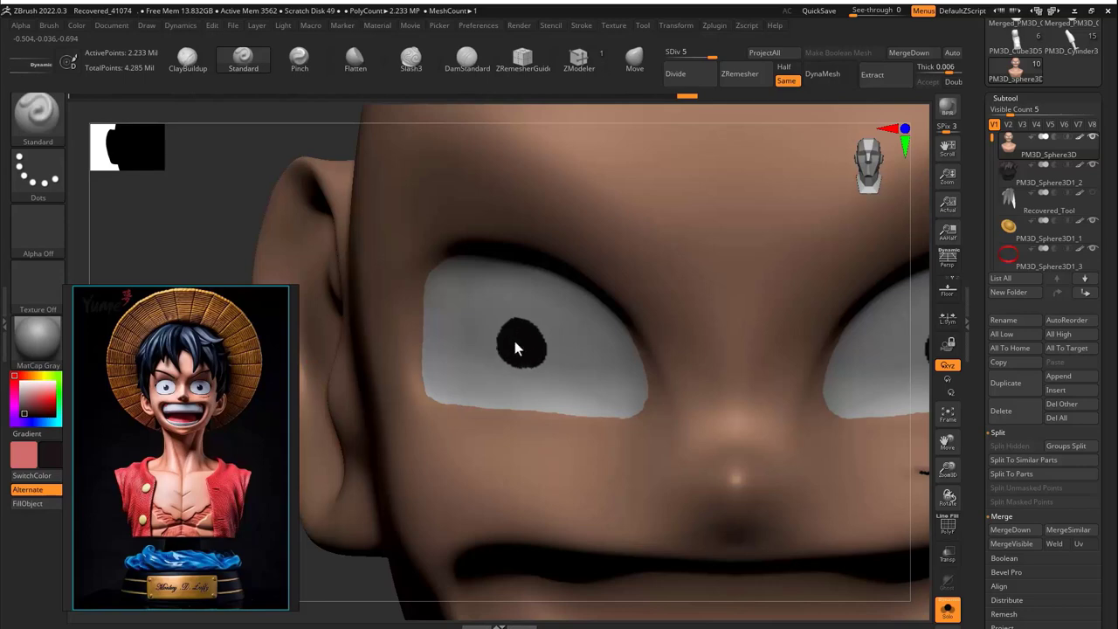
key("c")
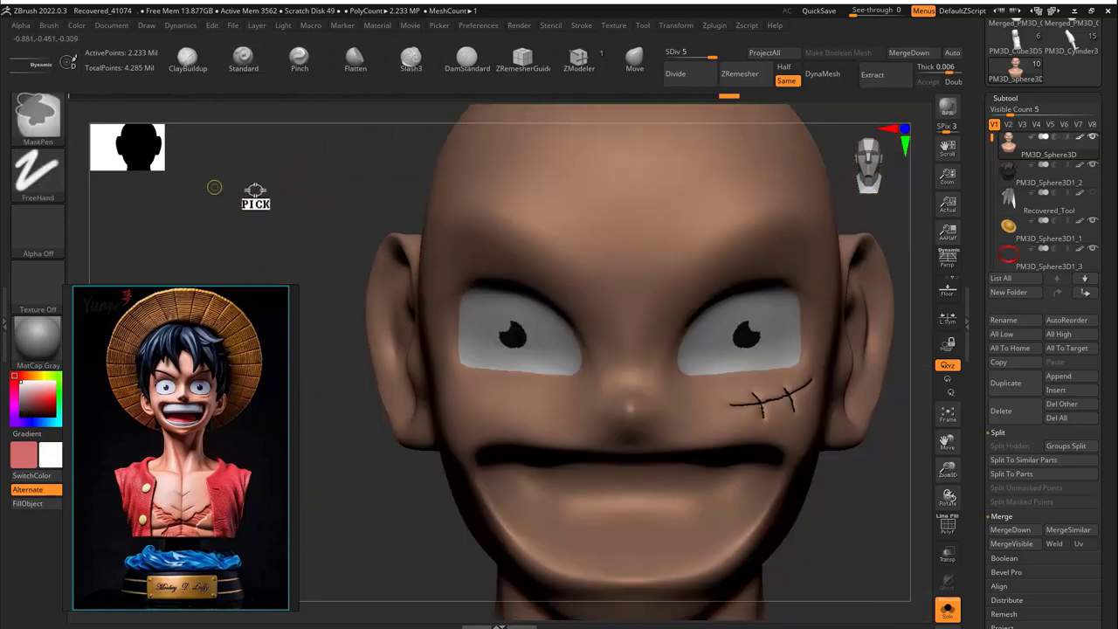
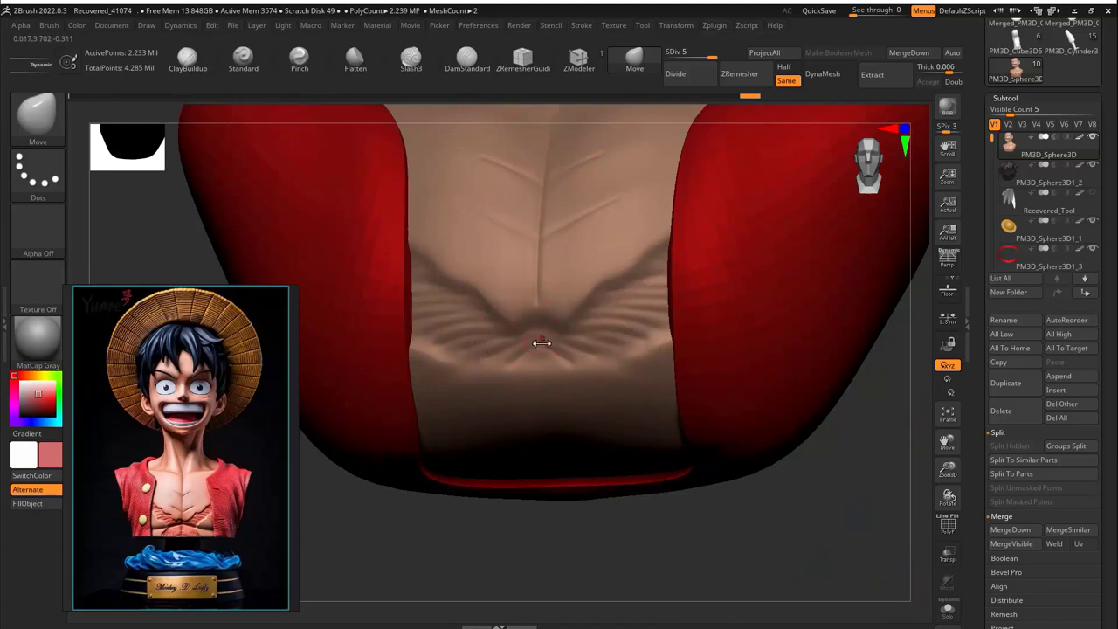
Paint the ridged scar area across the lower chest pinkish red with the Standard brush
key("space")
key("b")
key("s")
key("t")
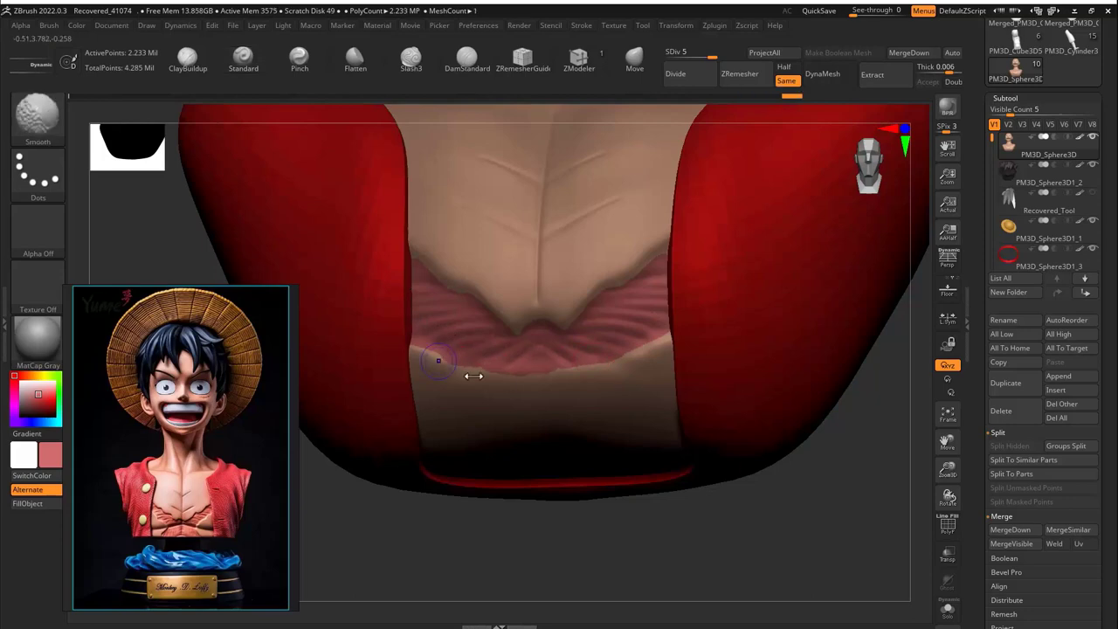
key("space")
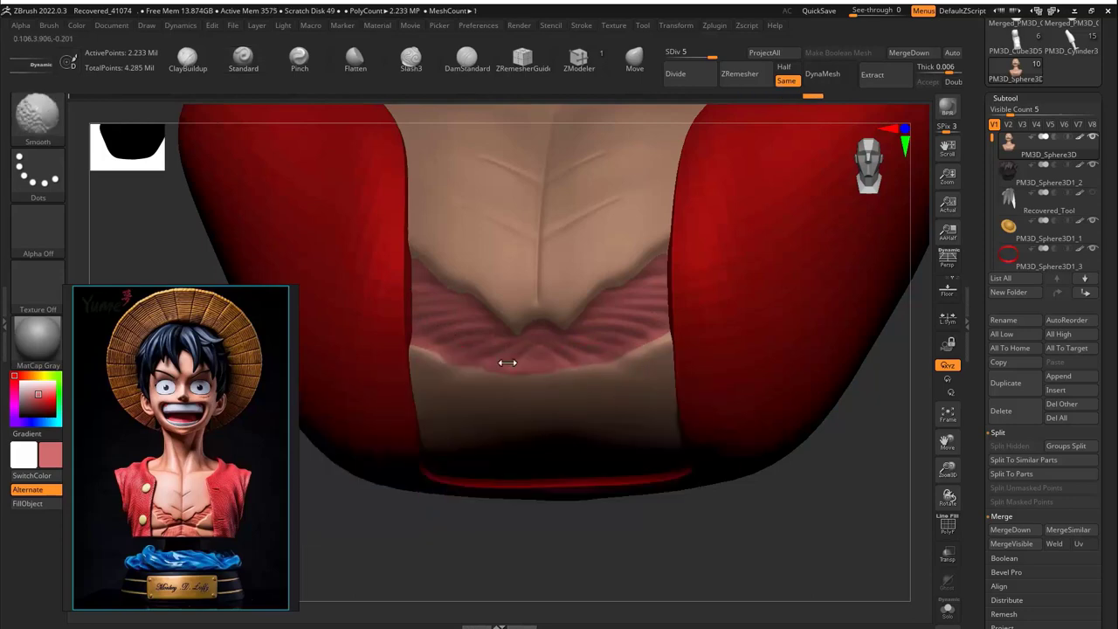
key("f")
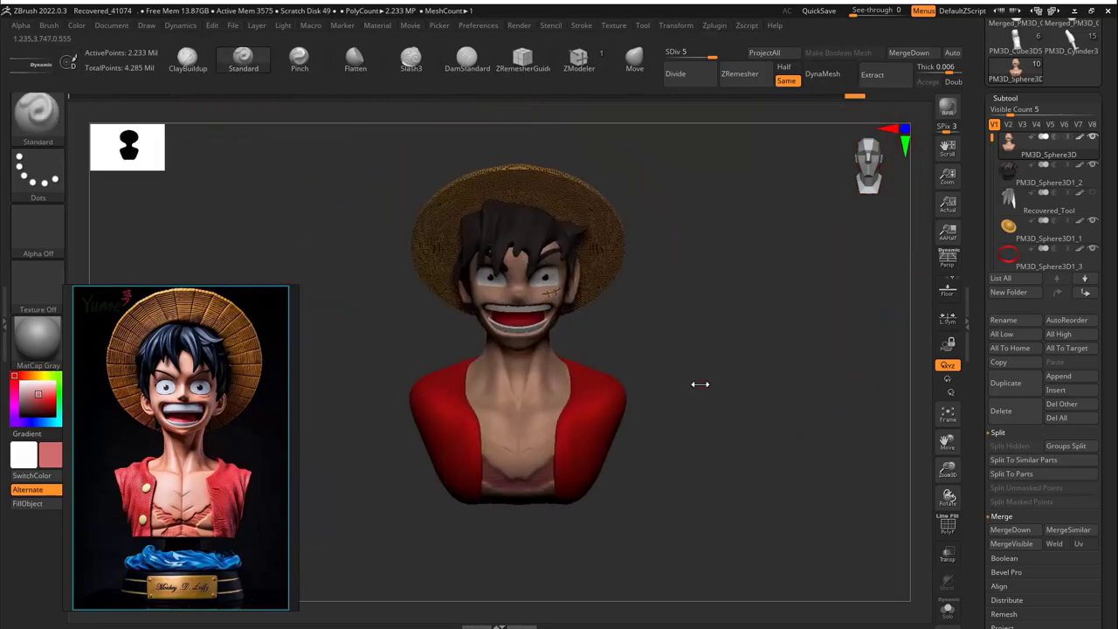
mouse_move(699, 379)
left_mouse_down("alt")
mouse_move(729, 369)
mouse_move(658, 257)
left_mouse_up("alt")
key("shift")
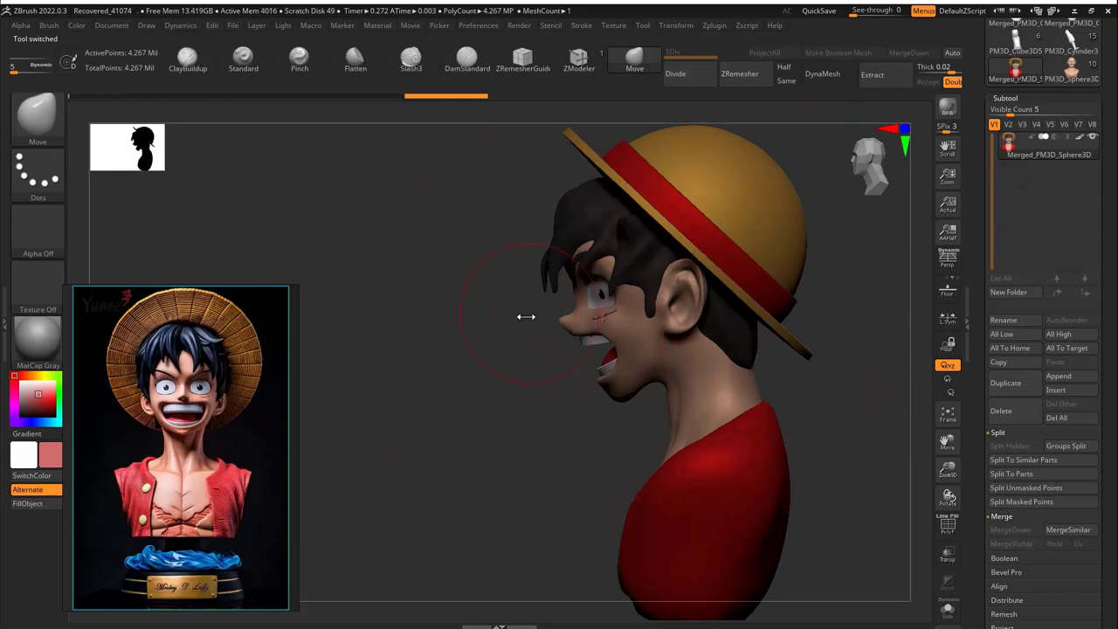
Hide the red hat band and the hat crown on the merged bust to inspect the parts beneath
key("s")
right_click_drag(578, 322, 705, 282)
left_click(705, 283, "ctrl+shift")
left_click(802, 247, "ctrl+shift")
right_click_drag(802, 247, 741, 237, "ctrl")
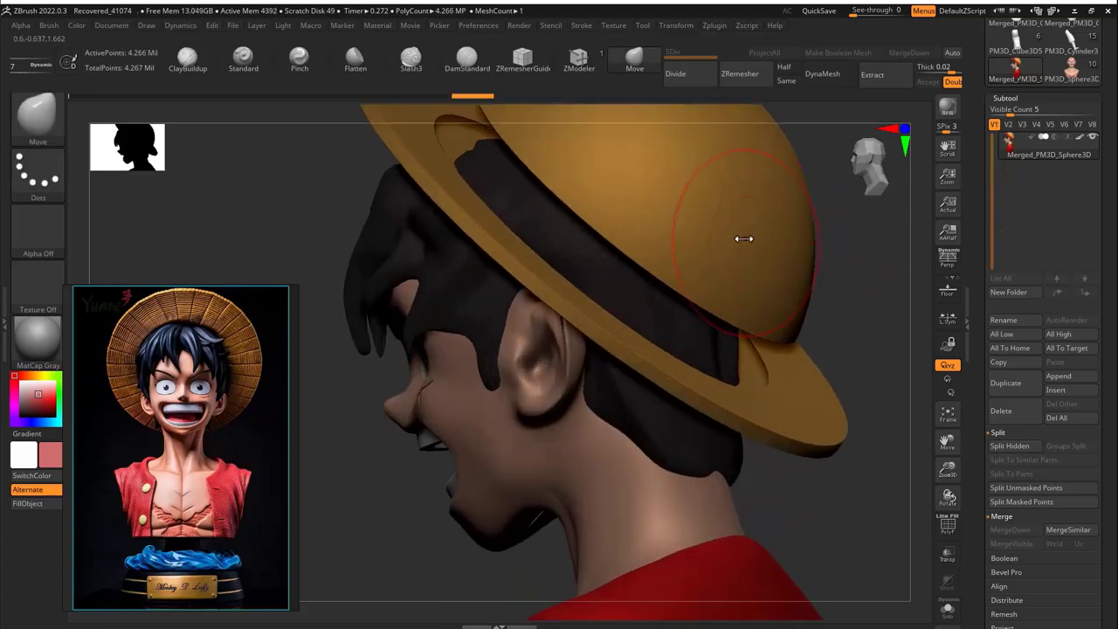
left_click(779, 262, "ctrl+alt+shift")
left_click(781, 376, "ctrl+alt+shift")
left_click_drag(795, 318, 794, 229, "ctrl+shift")
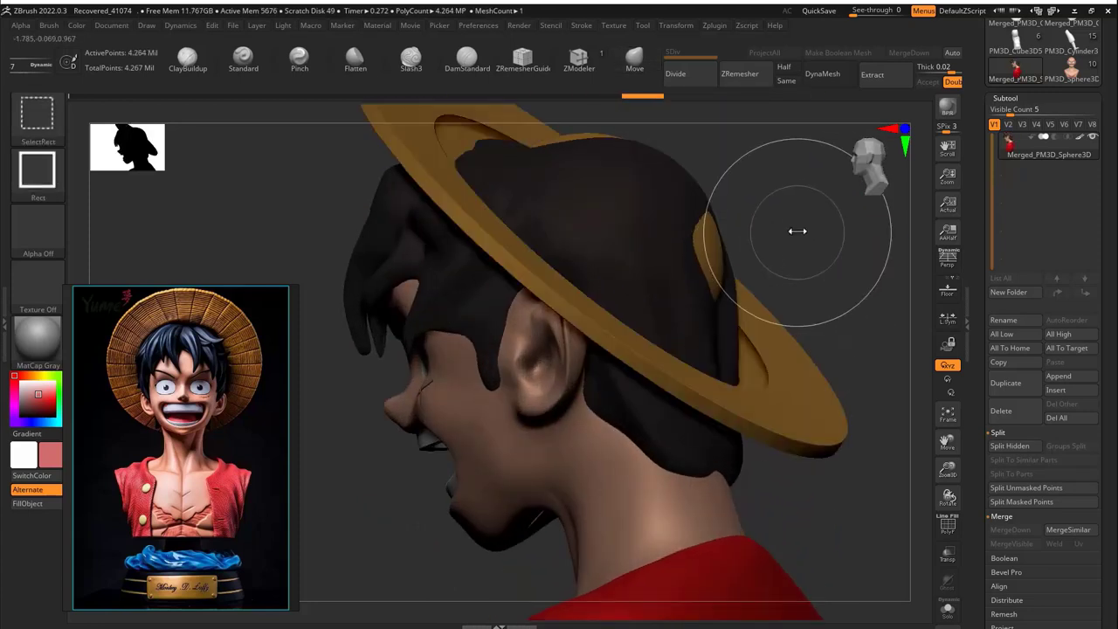
Close the holes in the isolated hat parts and split the merged bust into separate subtools
left_click(833, 268, "ctrl+shift")
right_click_drag(794, 230, 686, 215, "ctrl")
left_click(686, 214, "ctrl+shift")
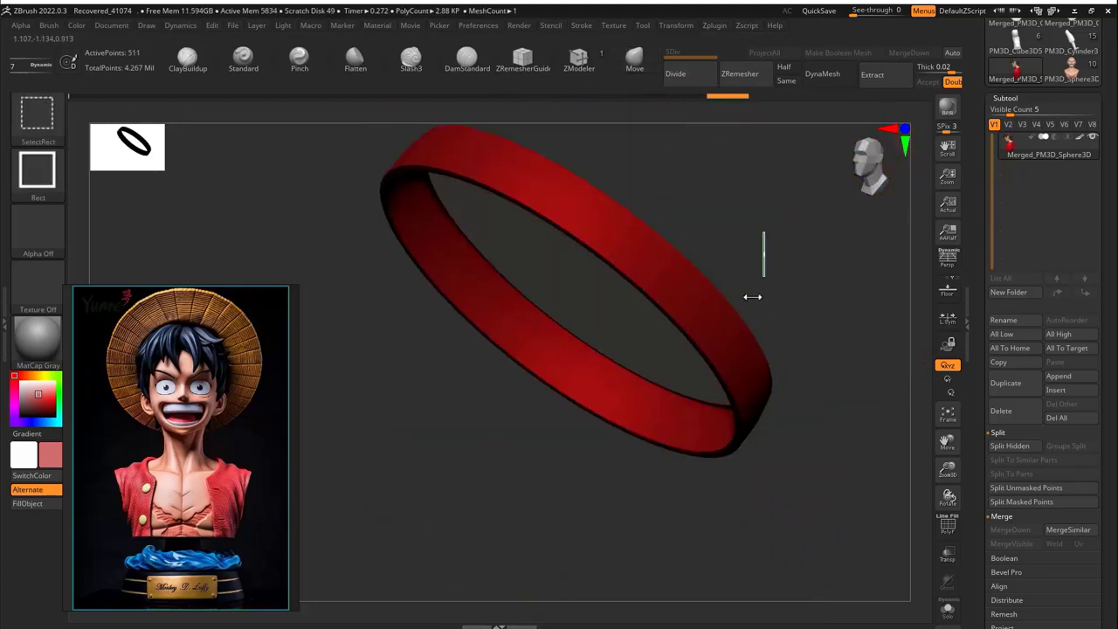
left_click_drag(771, 242, 809, 242, "ctrl+shift")
left_click_drag(682, 88, 527, 88)
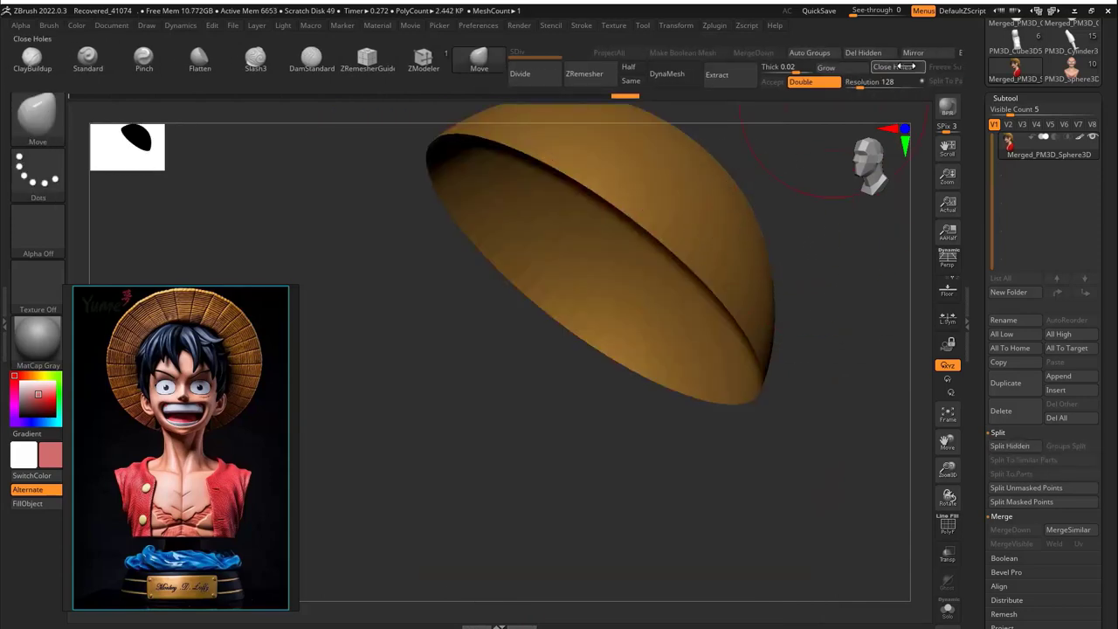
left_click(778, 179, "ctrl+shift")
left_click(929, 497)
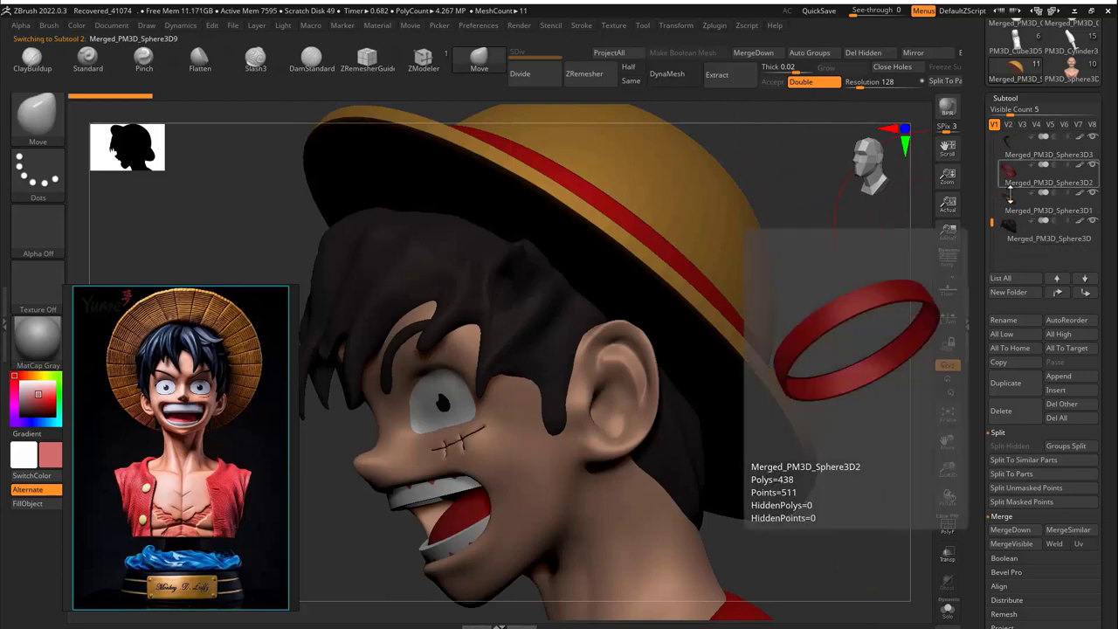
Select the hat brim subtool and display it alone
scroll(1014, 183, "down", 2)
left_click(1020, 178)
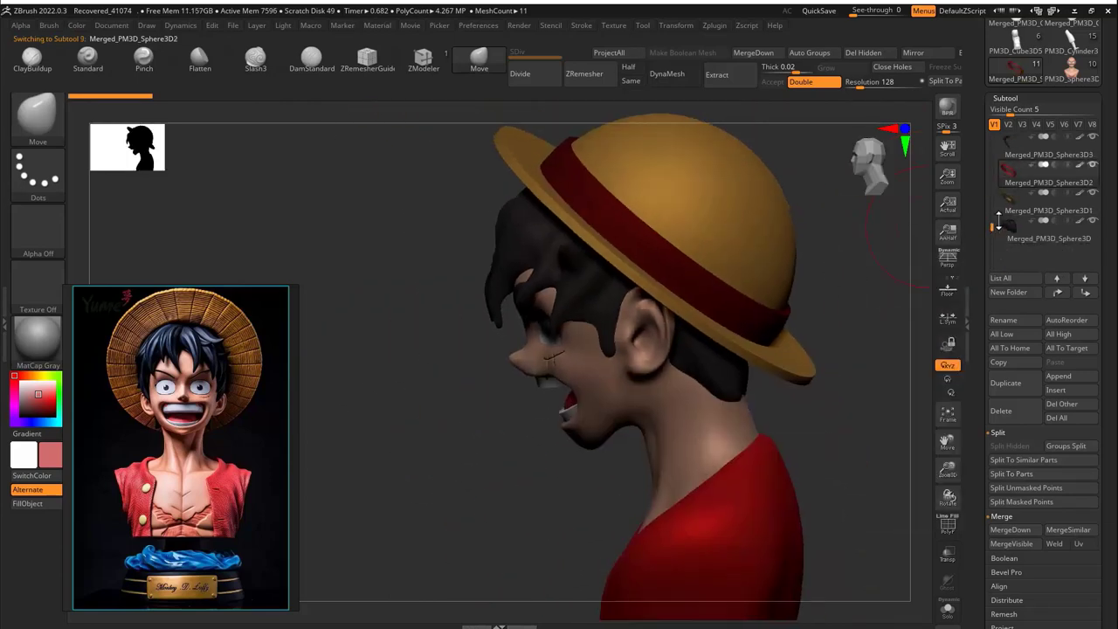
left_click(998, 214)
left_click(948, 609)
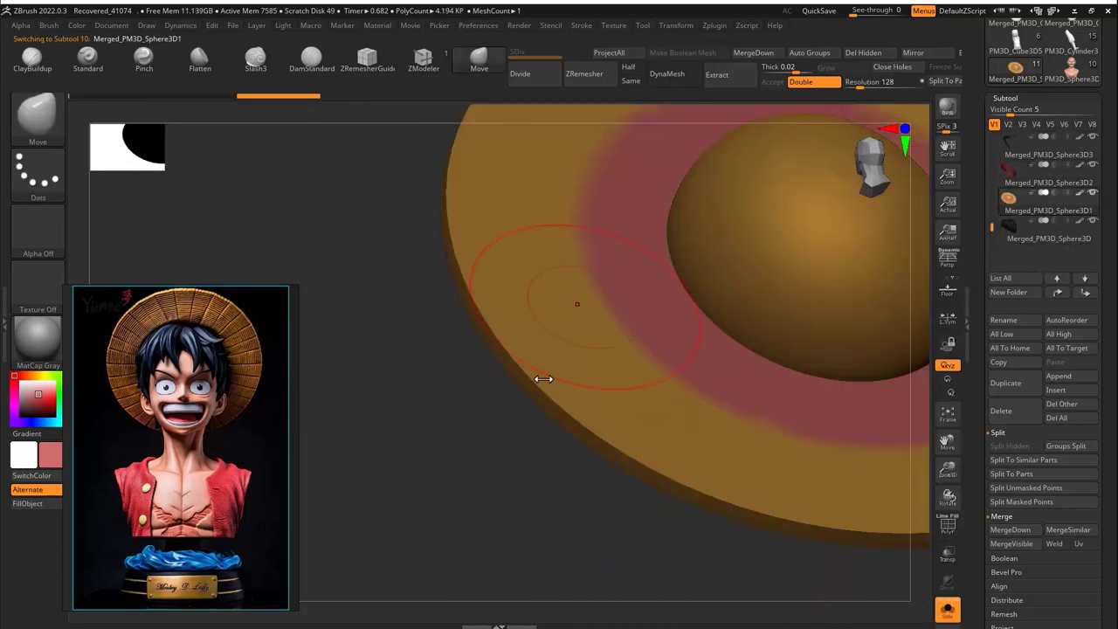
key("f")
left_click_drag(614, 355, 904, 404)
Enable Dynamic Subdiv with MicroPoly on the hat brim and apply the Twill pattern
left_click(1004, 103)
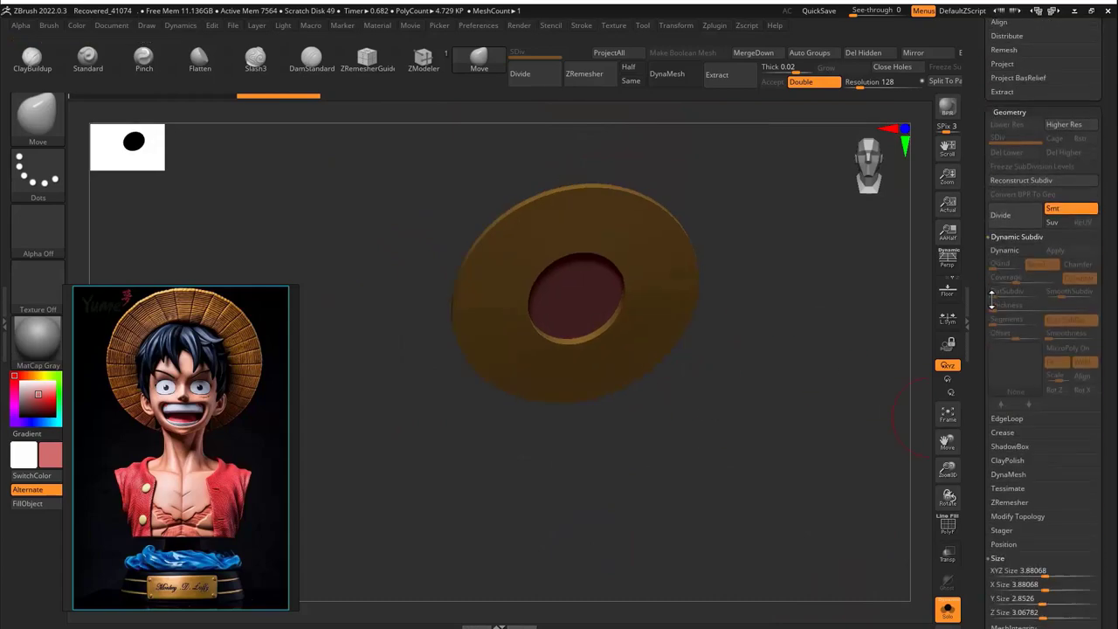
left_click(1023, 243)
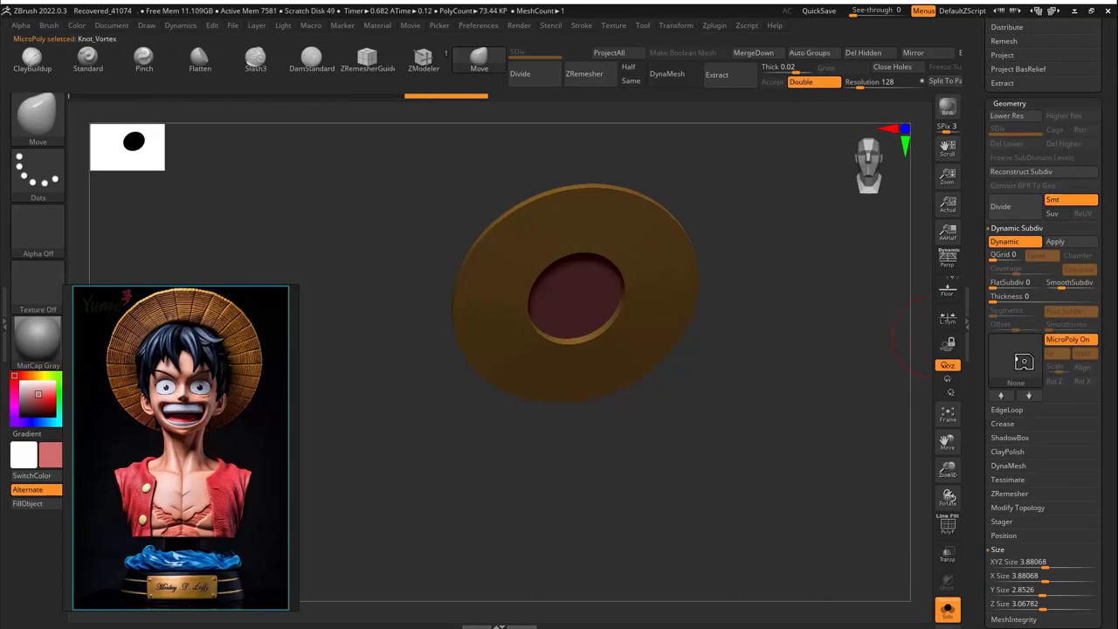
left_click(1024, 361)
left_click(933, 347)
left_click_drag(821, 377, 893, 398)
left_click(1082, 381)
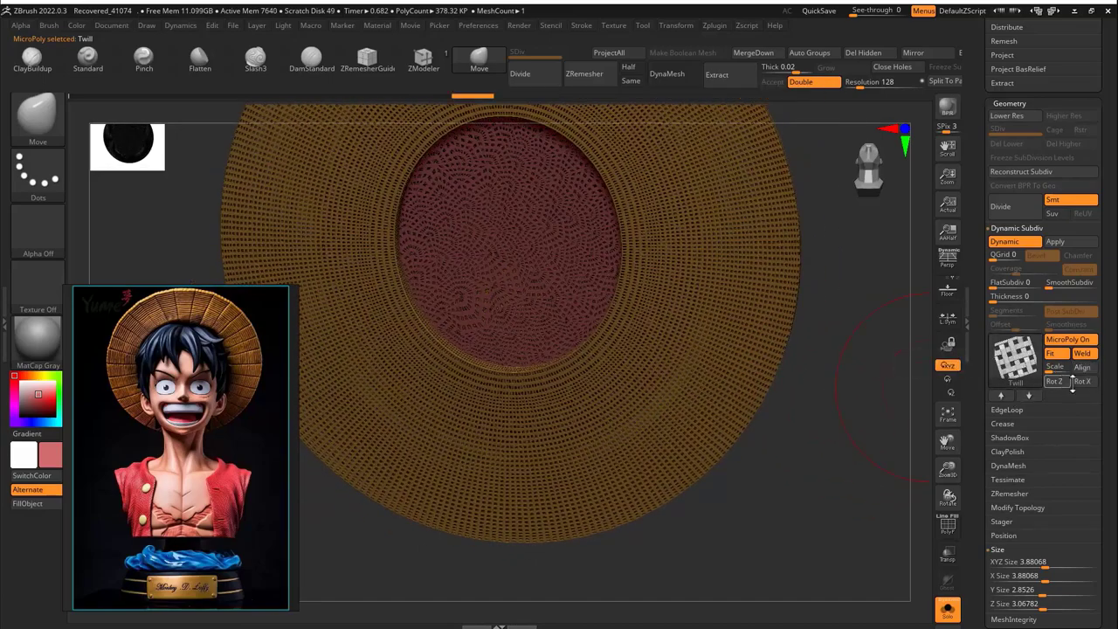
Compare other MicroPoly patterns, including Weave01Color, on the hat brim and return to Twill
left_click(1002, 395)
left_click(1003, 395)
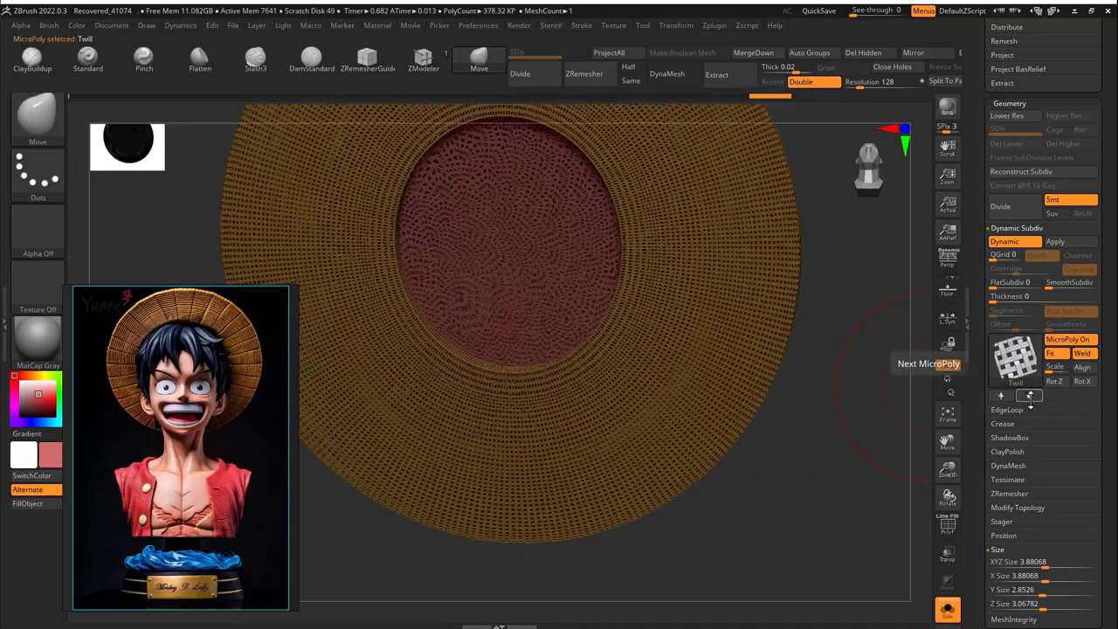
left_click(1002, 395)
left_click(1002, 395)
left_click(1003, 395)
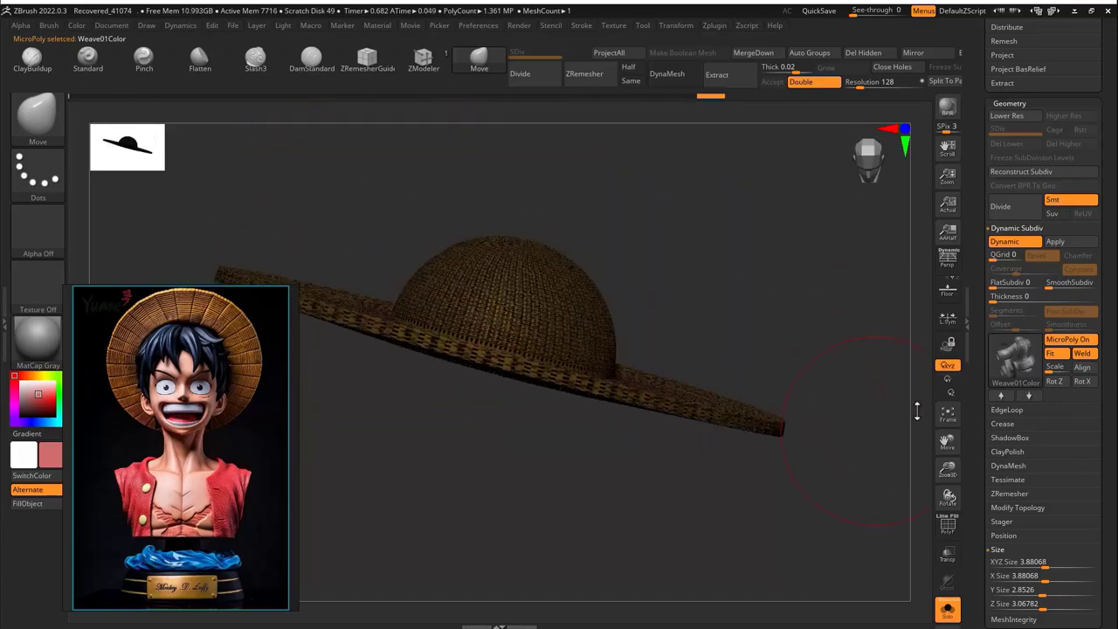
left_click(1000, 395)
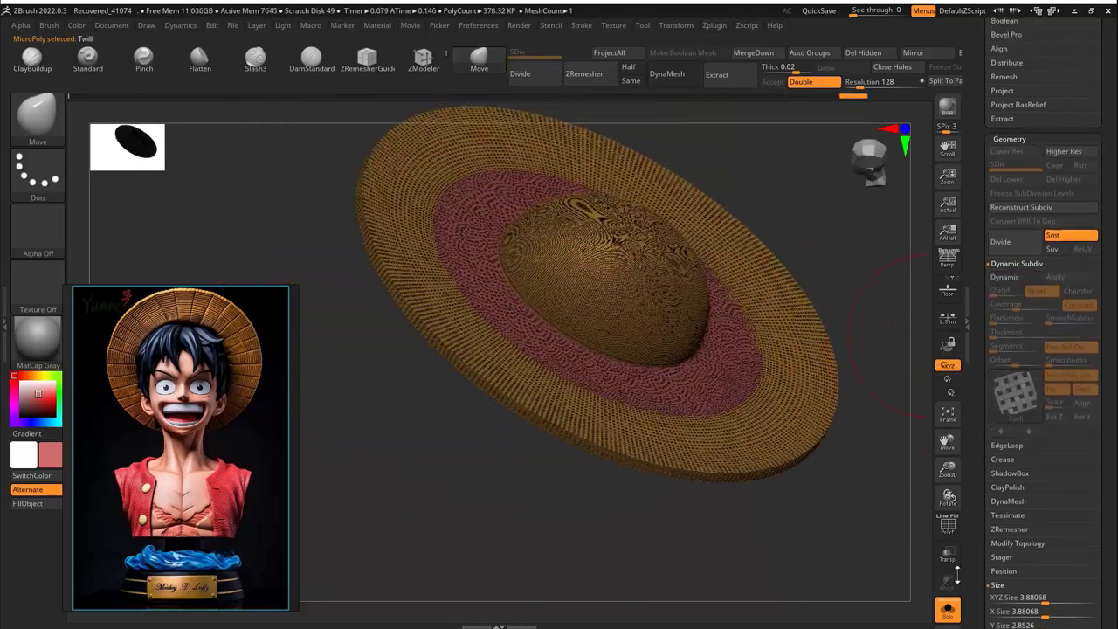
Show the whole bust and apply the Twill MicroPoly pattern to the hat crown
left_click(700, 256, "alt")
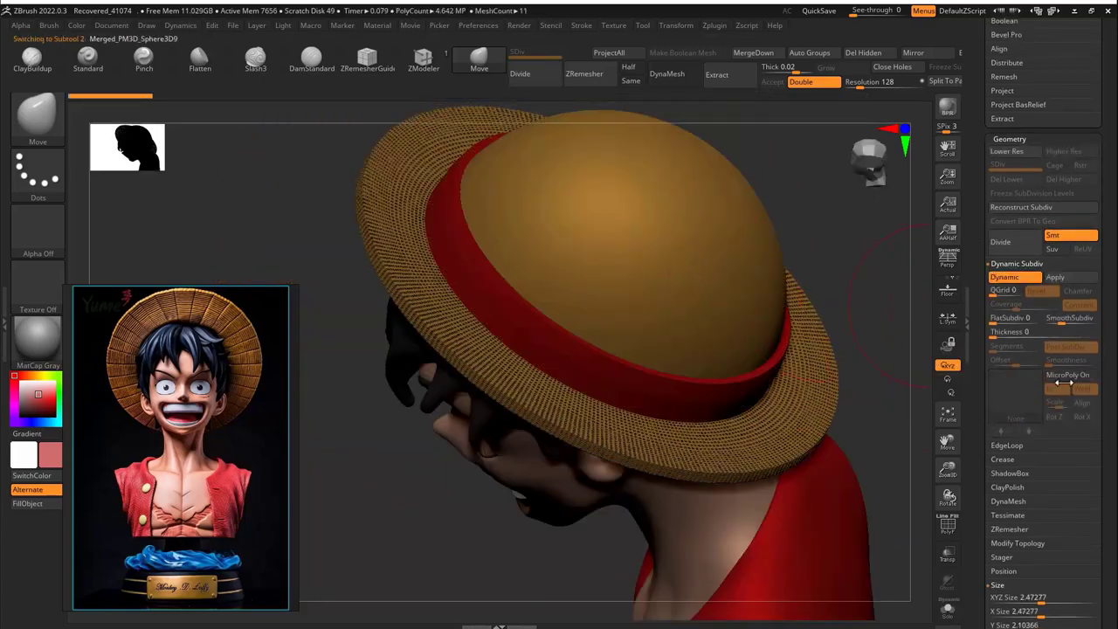
left_click(1062, 383)
left_click(872, 250)
key("shift+d")
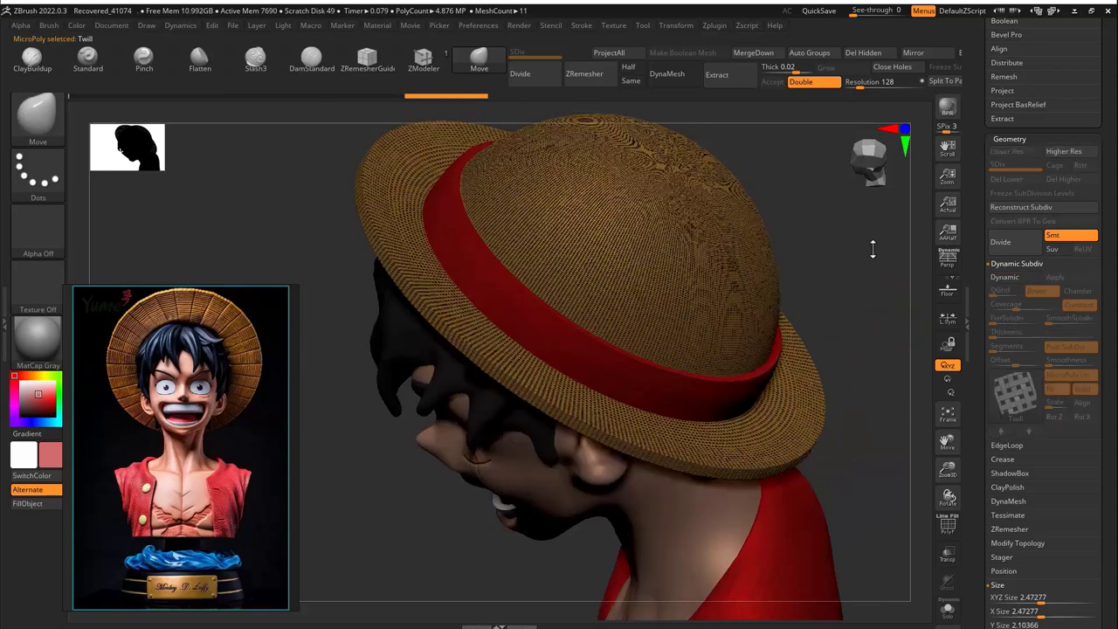
left_click_drag(872, 250, 786, 362)
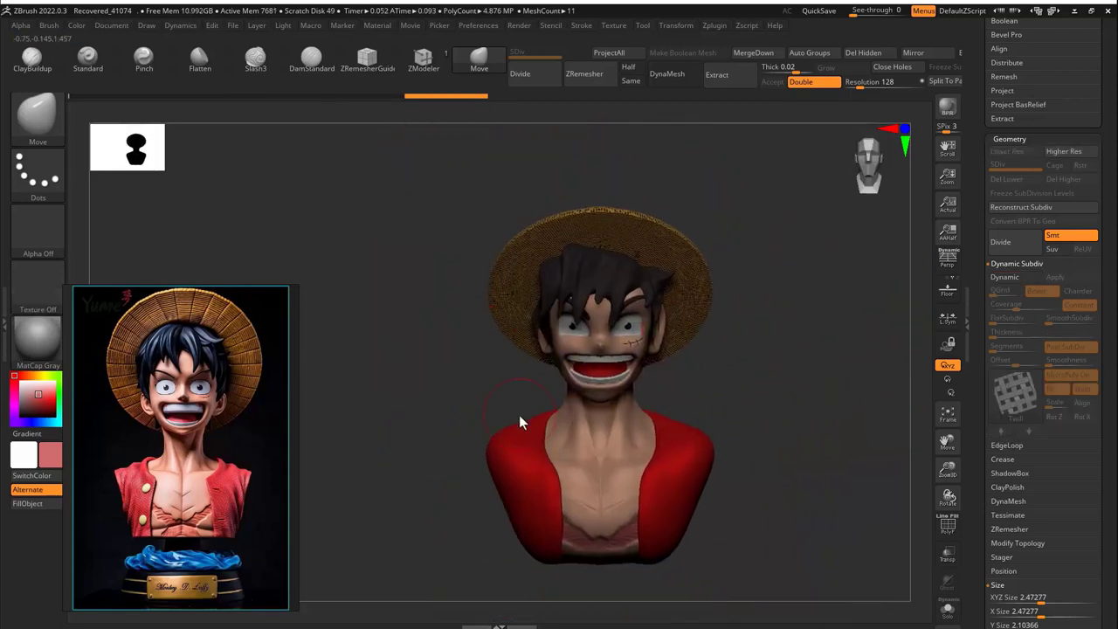
Merge all visible subtools into a single mesh and choose the KnifeCurve brush
scroll(1040, 175, "up", 5)
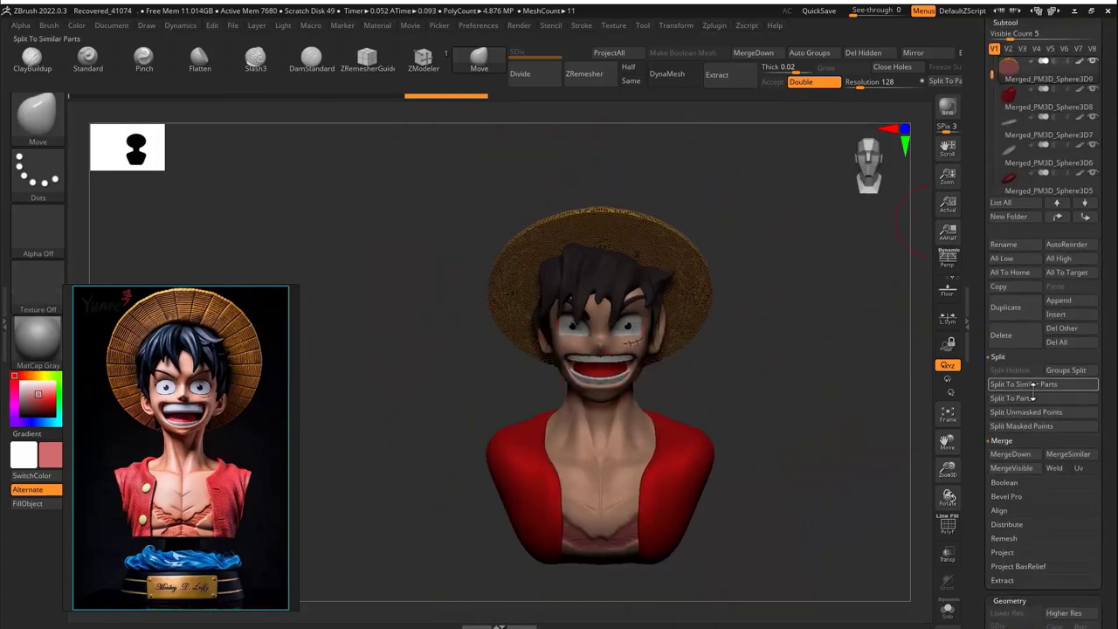
left_click(1009, 70)
left_click(1014, 454)
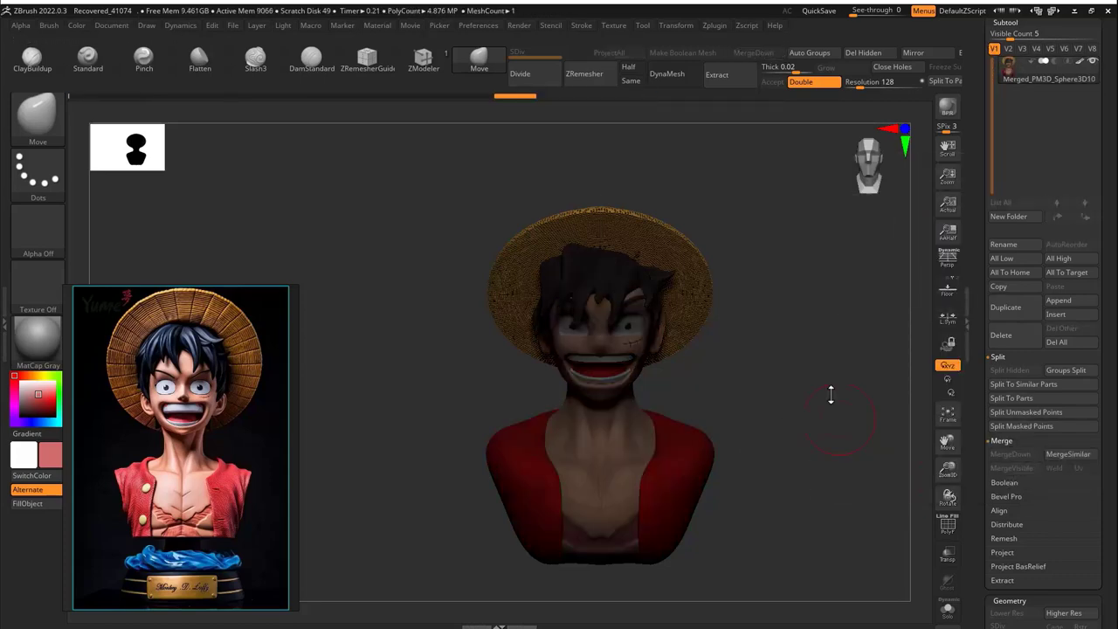
key("ctrl+b")
key("m")
key("ctrl+shift")
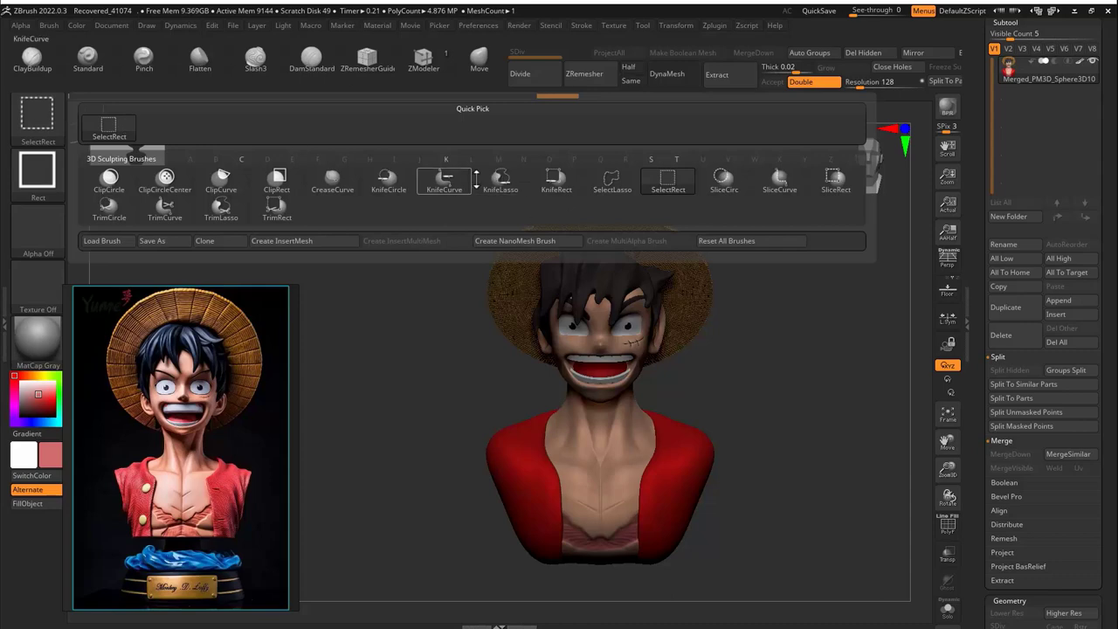
left_click(443, 181)
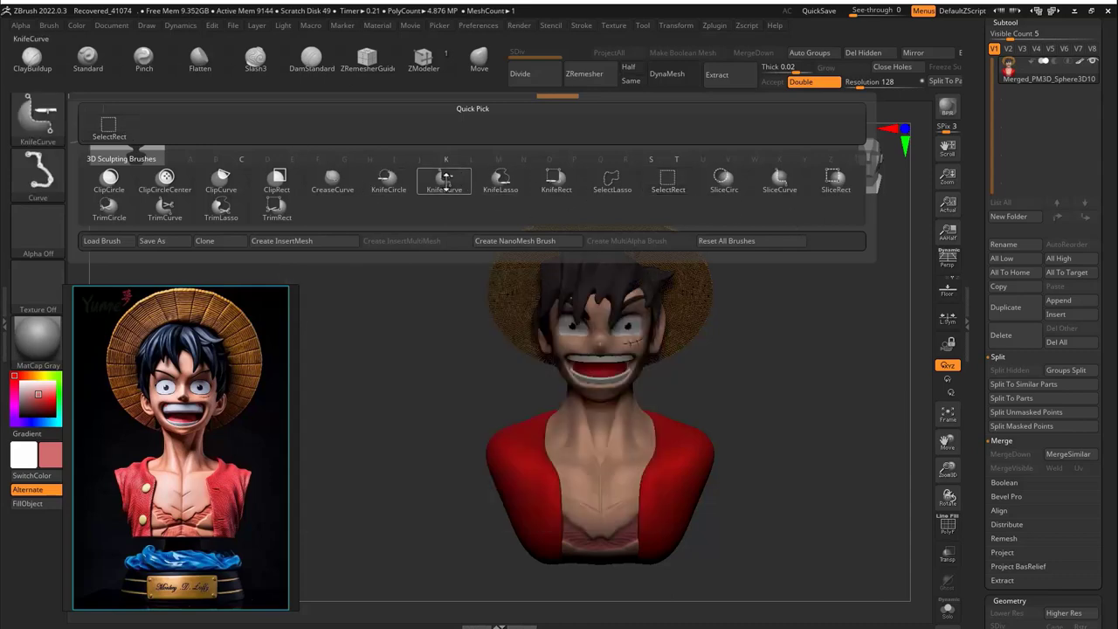
Slice off the outer shoulders on both sides of the bust with mirrored angled KnifeCurve cuts
left_click_drag(640, 595, 739, 385)
left_click_drag(765, 335, 766, 336, "ctrl+shift")
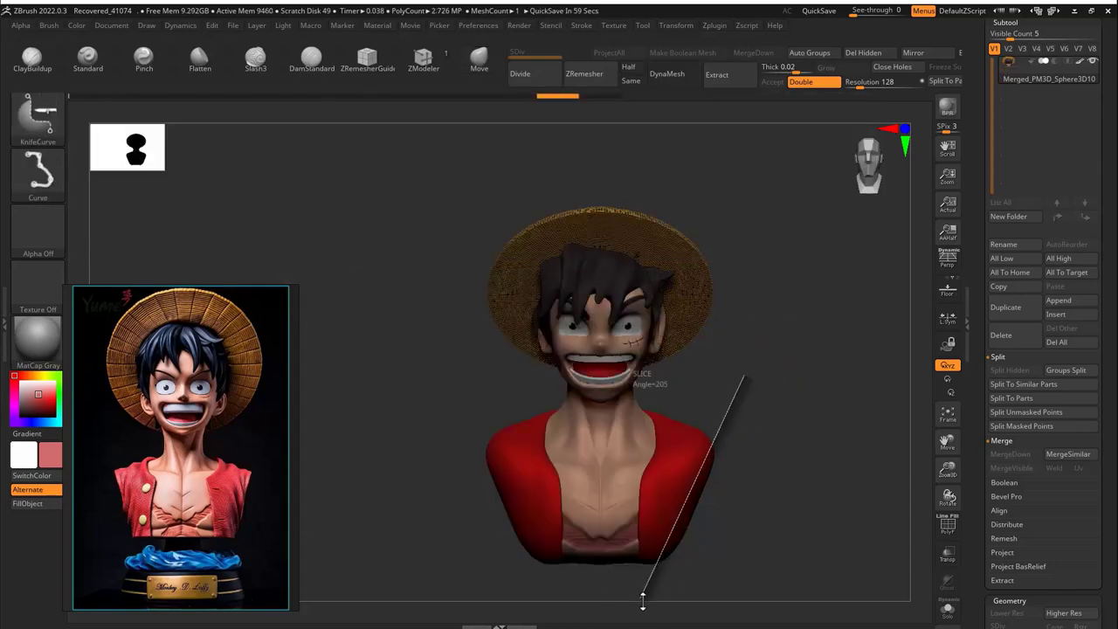
left_click_drag(660, 586, 660, 586, "ctrl+shift")
mouse_move(794, 399)
left_mouse_down()
mouse_move(756, 350)
mouse_move(669, 449)
left_mouse_up()
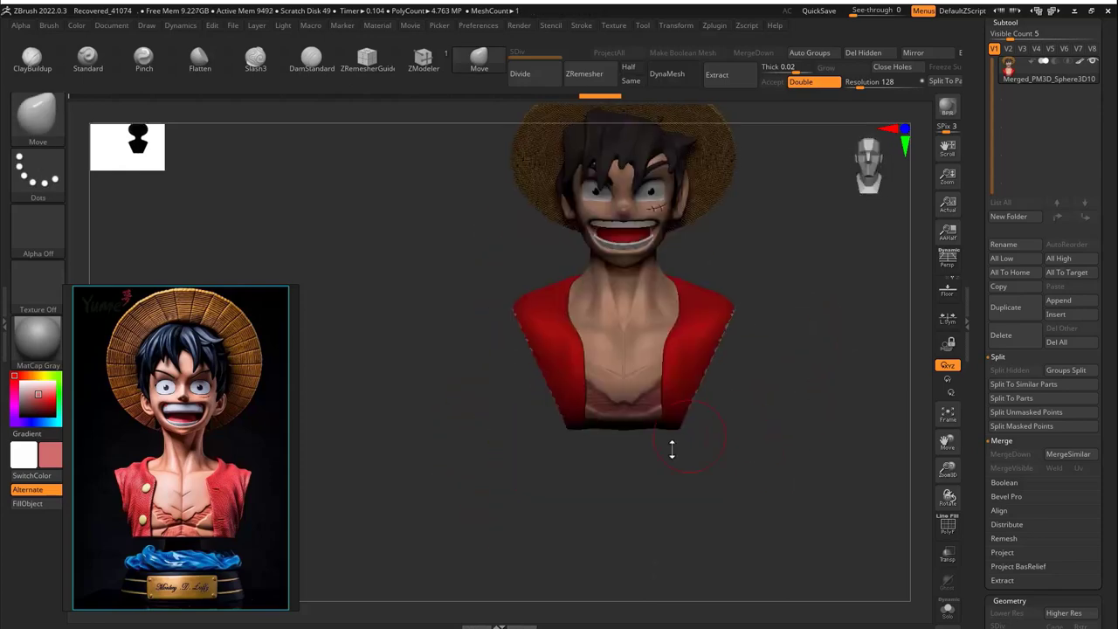
Try horizontal KnifeCurve cuts across the base of the bust, and undo the cuts made so far
left_click_drag(738, 417, 451, 402, "ctrl+shift")
left_click_drag(616, 463, 824, 392)
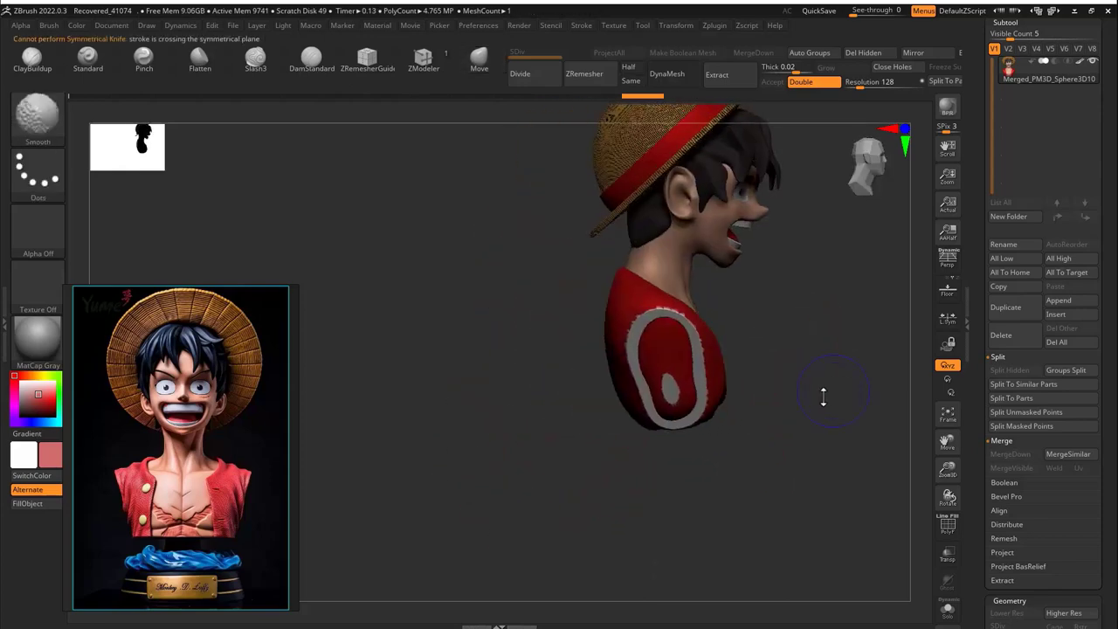
left_click_drag(793, 428, 540, 419, "ctrl+shift")
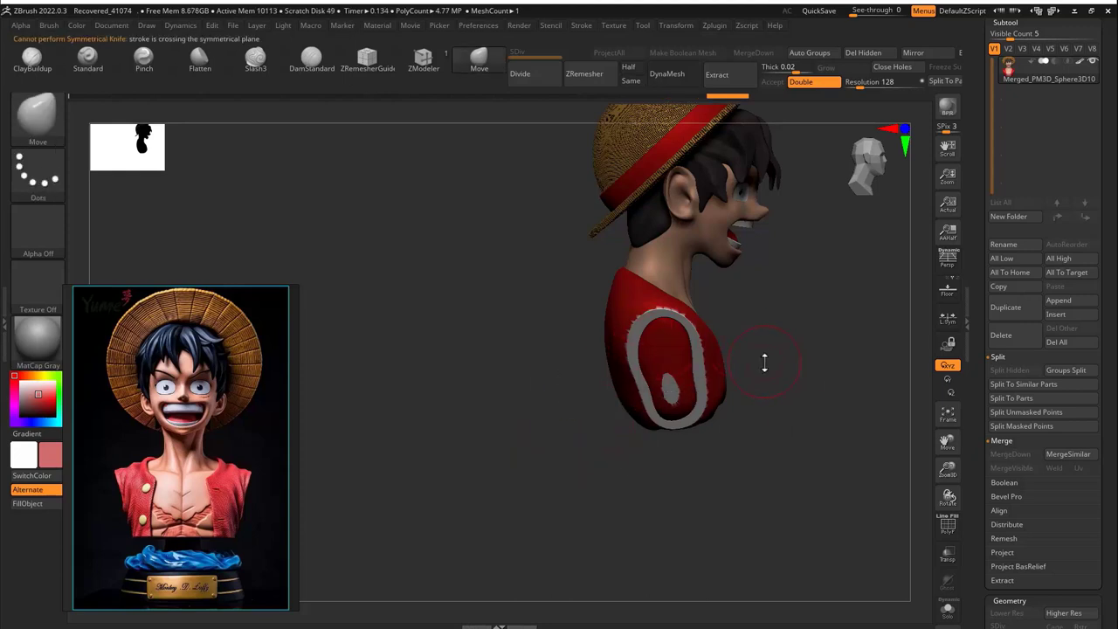
left_click_drag(771, 426, 473, 421, "ctrl+shift")
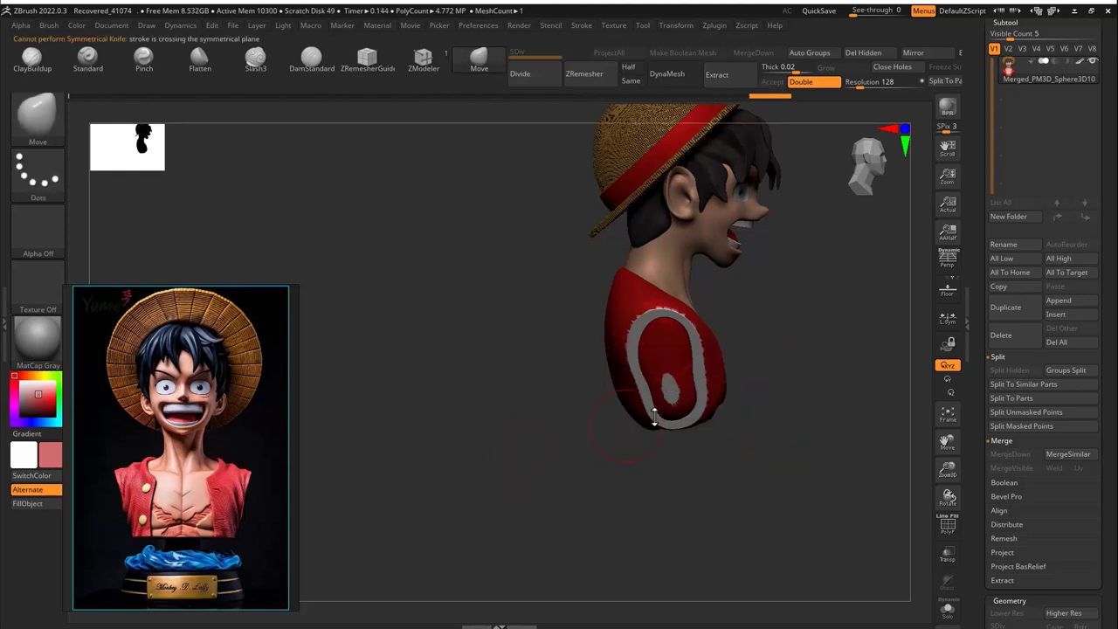
mouse_move(789, 360)
left_mouse_down()
mouse_move(685, 372)
mouse_move(598, 365)
left_mouse_up()
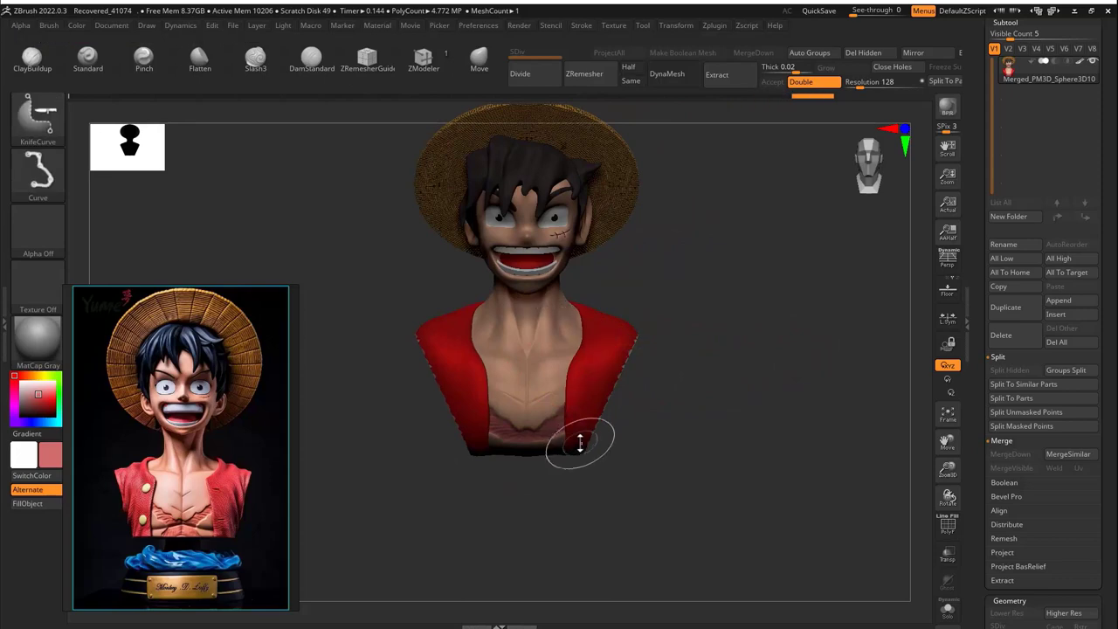
mouse_move(579, 442)
left_mouse_down()
mouse_move(674, 430)
mouse_move(632, 379)
mouse_move(724, 416)
mouse_move(768, 236)
left_mouse_up()
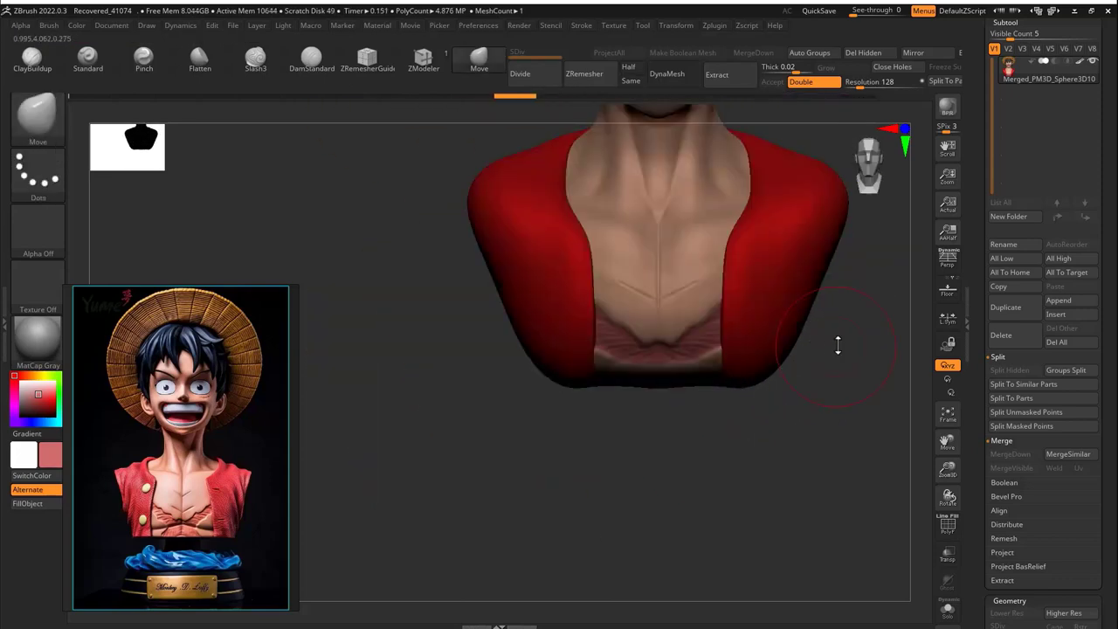
key("ctrl+z")
Cut the bust's base flat with a horizontal KnifeCurve stroke, and slice off both outer shoulders with mirrored angled cuts
mouse_move(825, 395)
left_mouse_down("ctrl+shift")
mouse_move(337, 392)
mouse_move(342, 417)
left_mouse_up("ctrl+shift")
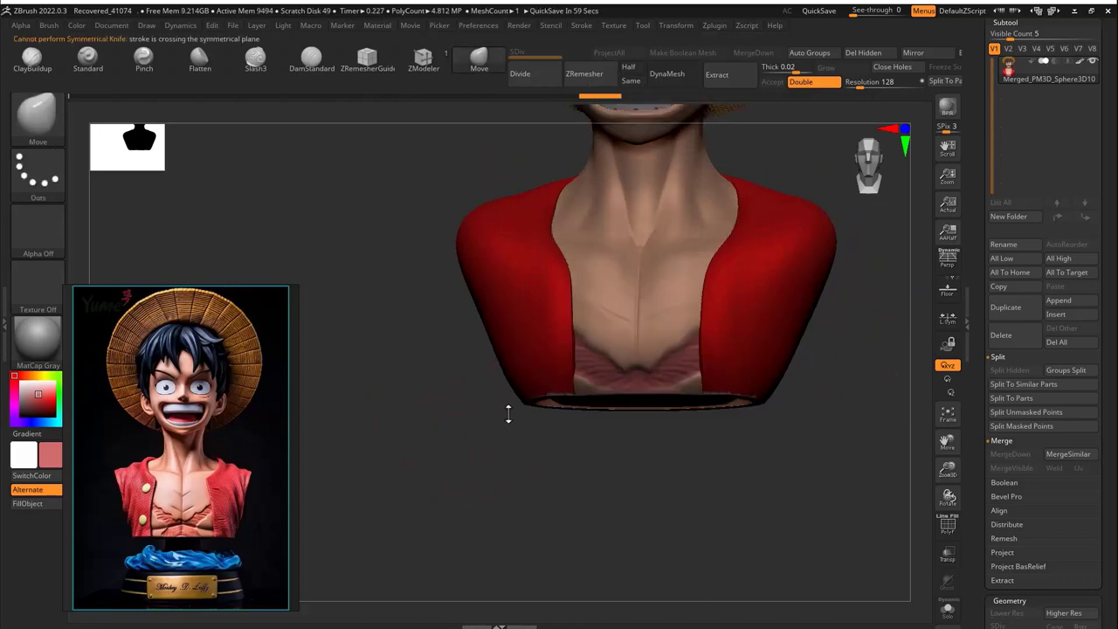
left_click_drag(726, 505, 721, 507, "ctrl+shift")
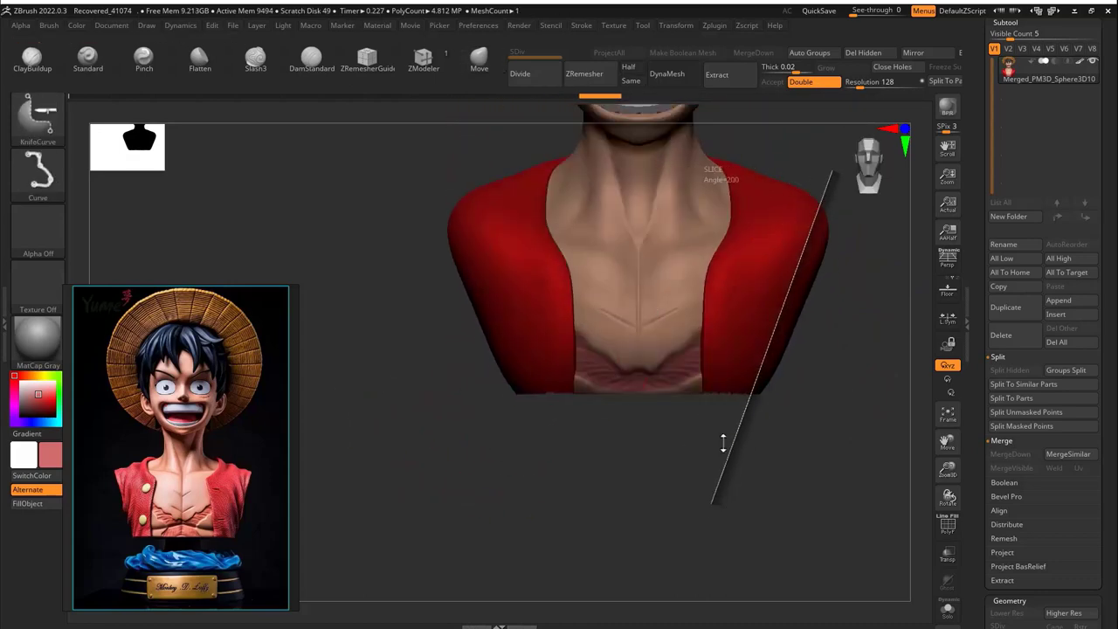
left_click_drag(723, 444, 724, 446, "ctrl+shift")
mouse_move(826, 184)
left_mouse_down()
mouse_move(774, 387)
mouse_move(831, 452)
left_mouse_up()
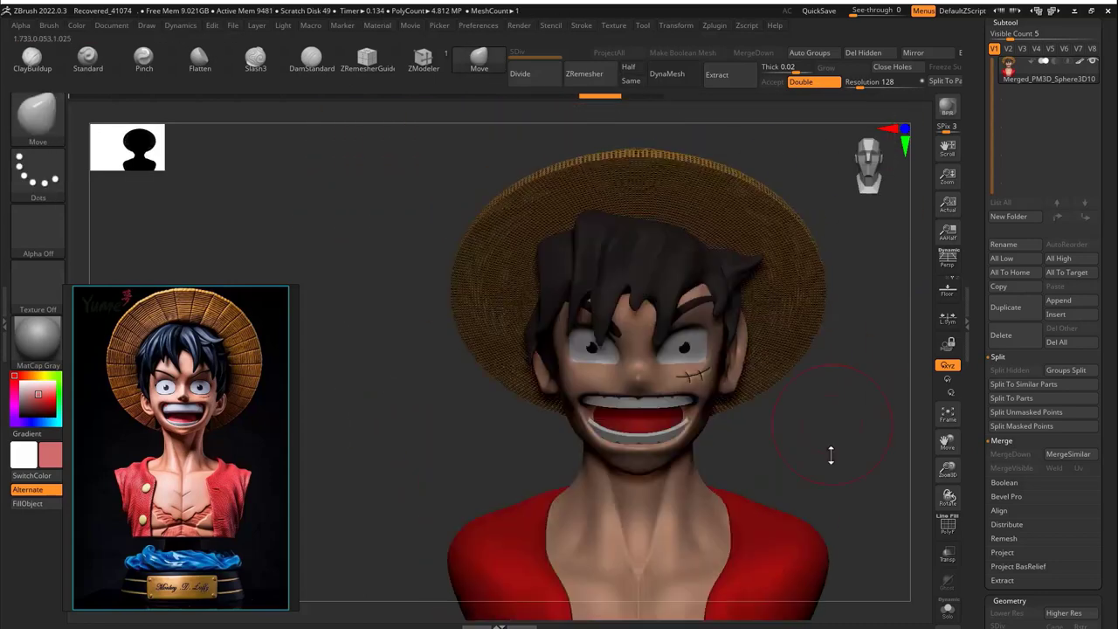
mouse_move(808, 214)
left_mouse_down("ctrl+shift")
mouse_move(680, 574)
mouse_move(657, 570)
left_mouse_up("ctrl+shift")
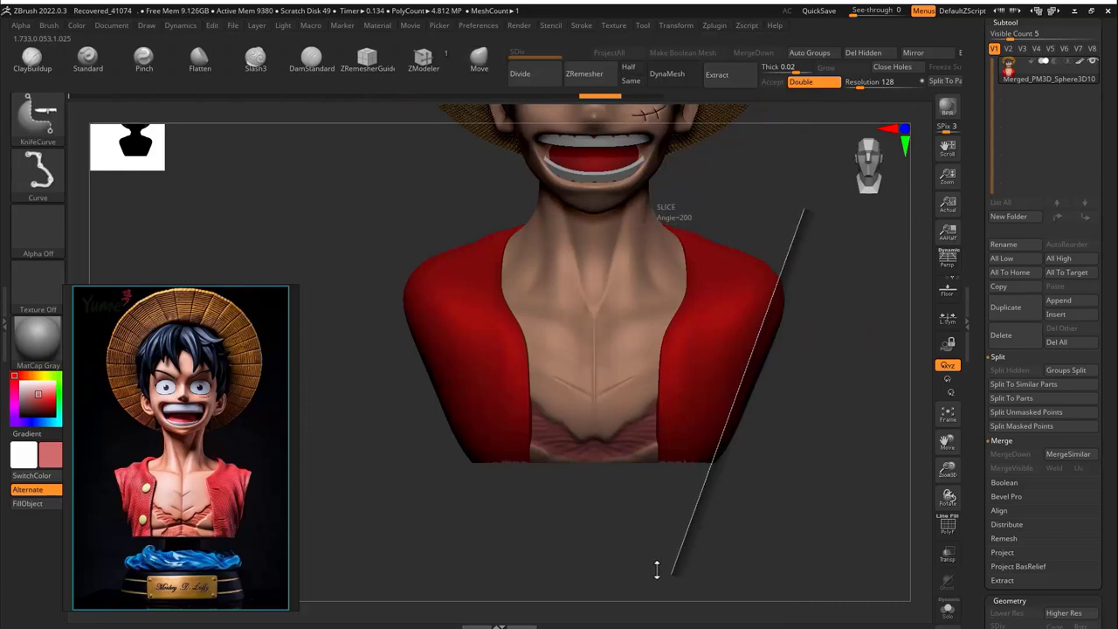
left_click_drag(726, 467, 725, 468, "ctrl+shift")
left_click_drag(789, 425, 789, 365)
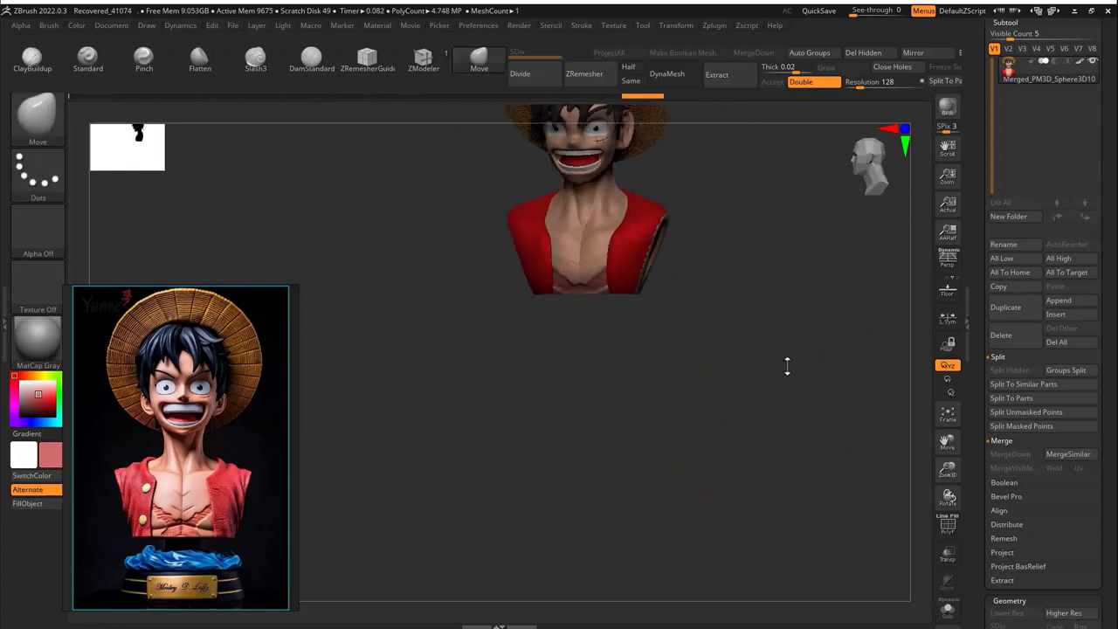
Insert a cylinder subtool and position it beneath the centre of the bust
left_click(1056, 313)
left_click(613, 336)
key("w")
left_click_drag(578, 351, 582, 344)
left_click_drag(699, 384, 756, 397)
key("f")
left_click_drag(658, 312, 575, 276)
Show the polygroup wireframe and switch the selection brush to SelectRect with the Lasso stroke
key("shift+f")
key("q")
key("b")
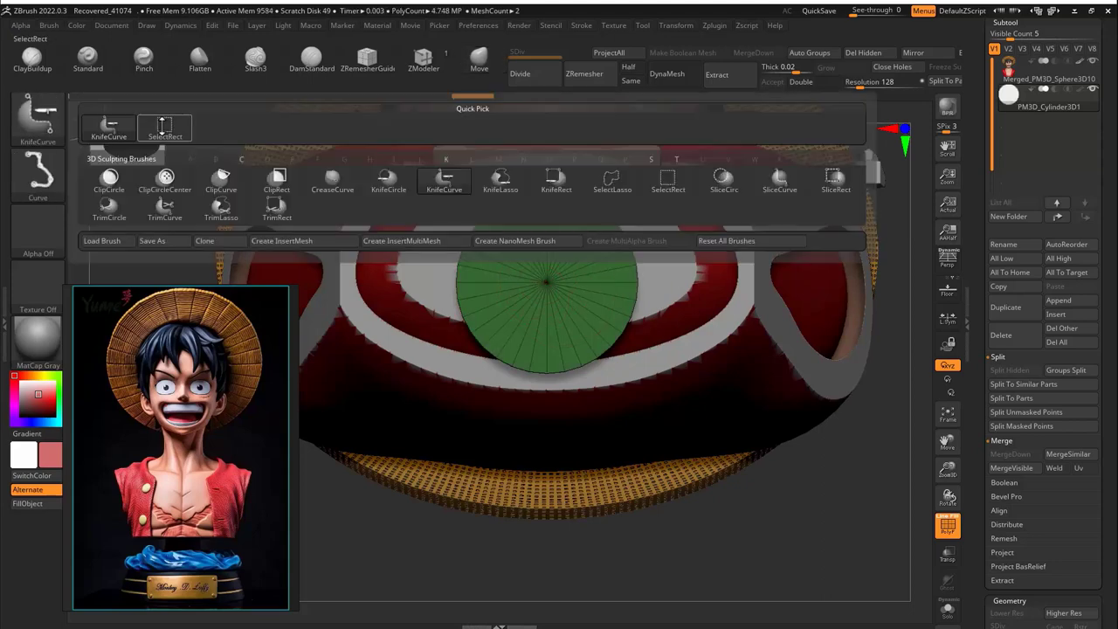
key("s")
key("r")
left_click(36, 170)
left_click(276, 184)
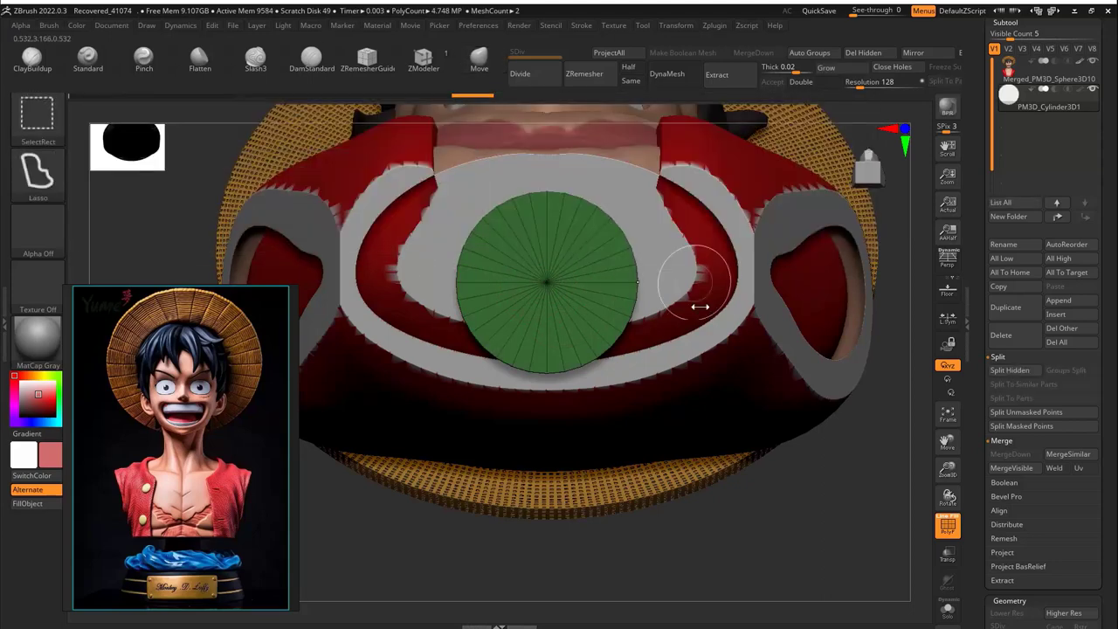
Shape the cylinder into a wide disc base with a narrow column rising to the underside of the bust
left_click(928, 52)
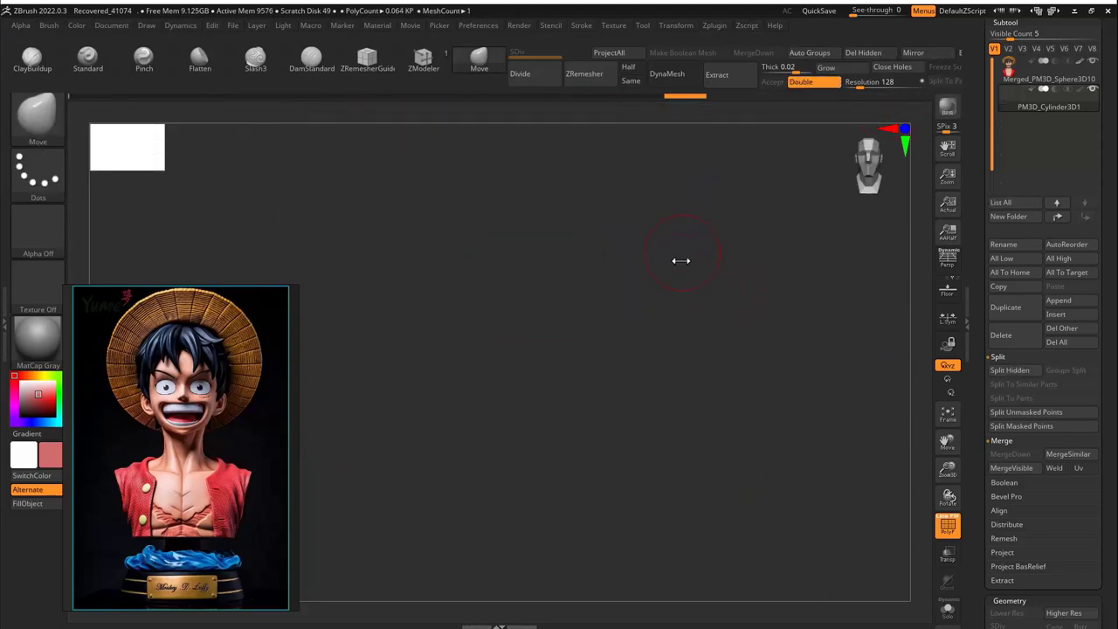
left_click_drag(680, 260, 679, 271)
left_click_drag(554, 303, 874, 445)
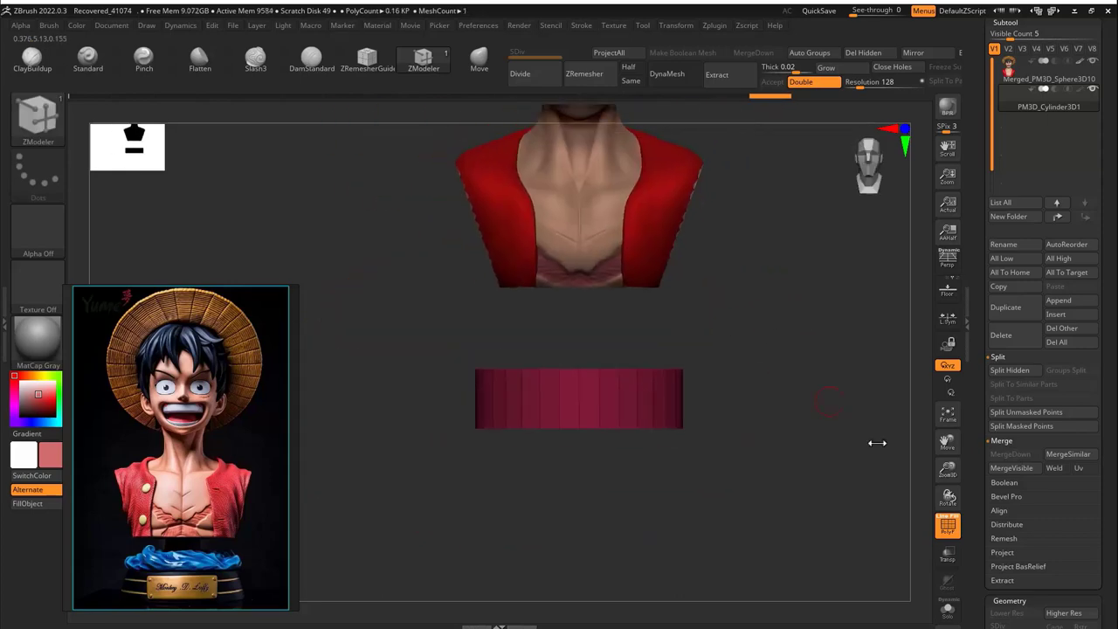
mouse_move(720, 425)
left_mouse_down()
mouse_move(717, 387)
mouse_move(641, 372)
mouse_move(748, 225)
mouse_move(689, 397)
mouse_move(706, 305)
mouse_move(643, 327)
left_mouse_up()
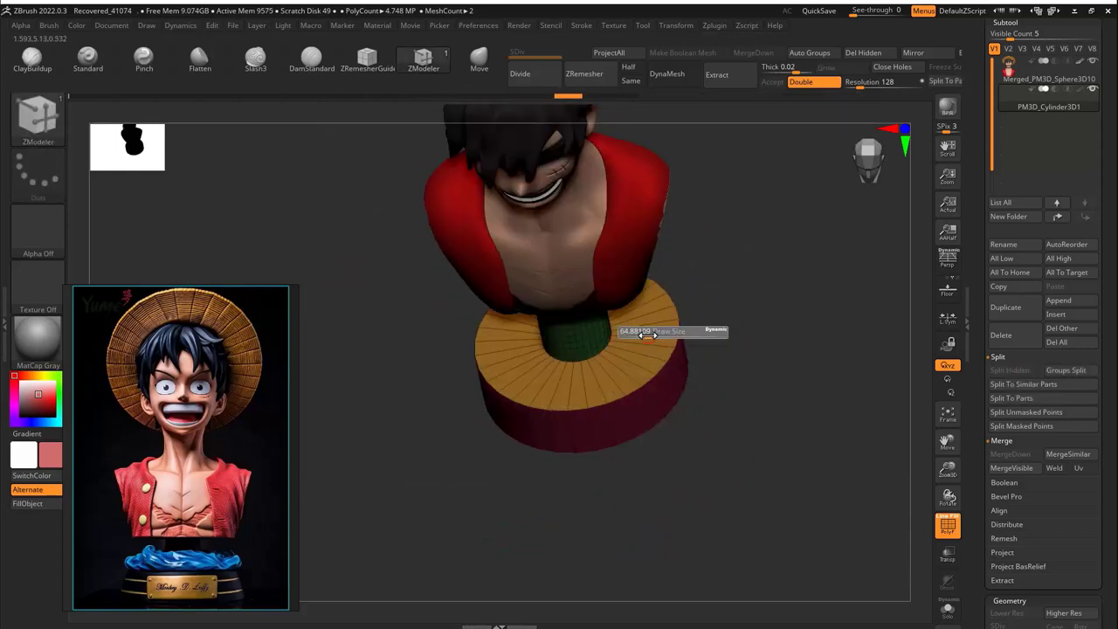
left_click_drag(693, 372, 725, 457)
Isolate the disc's top ring in Solo, place the gizmo at its centre, and show the whole pedestal
key("w")
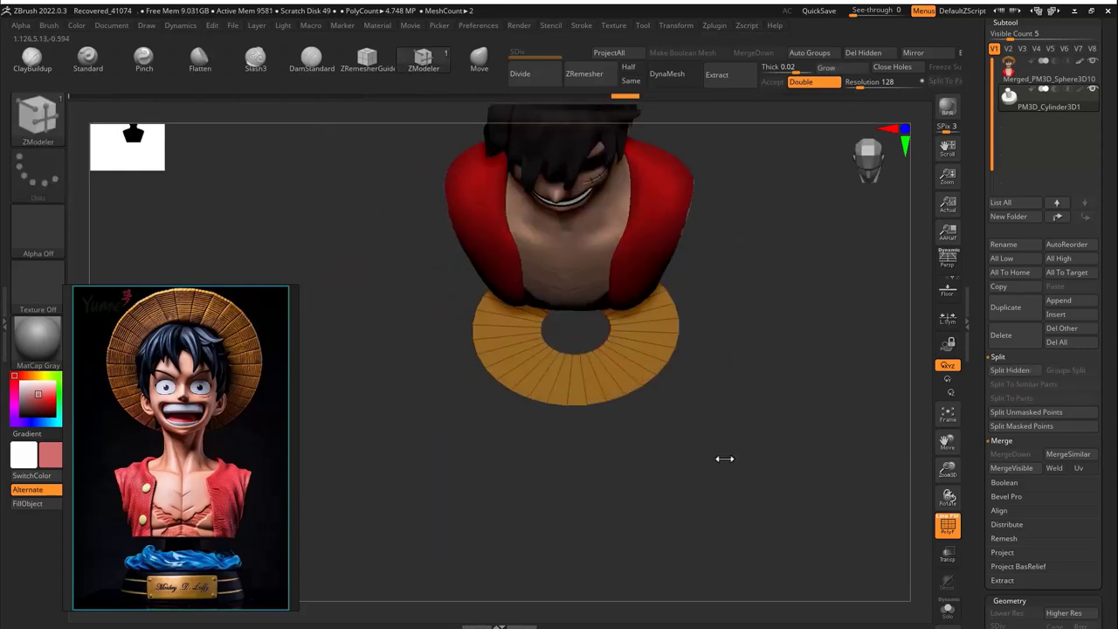
left_click_drag(731, 362, 612, 380)
left_click(948, 609)
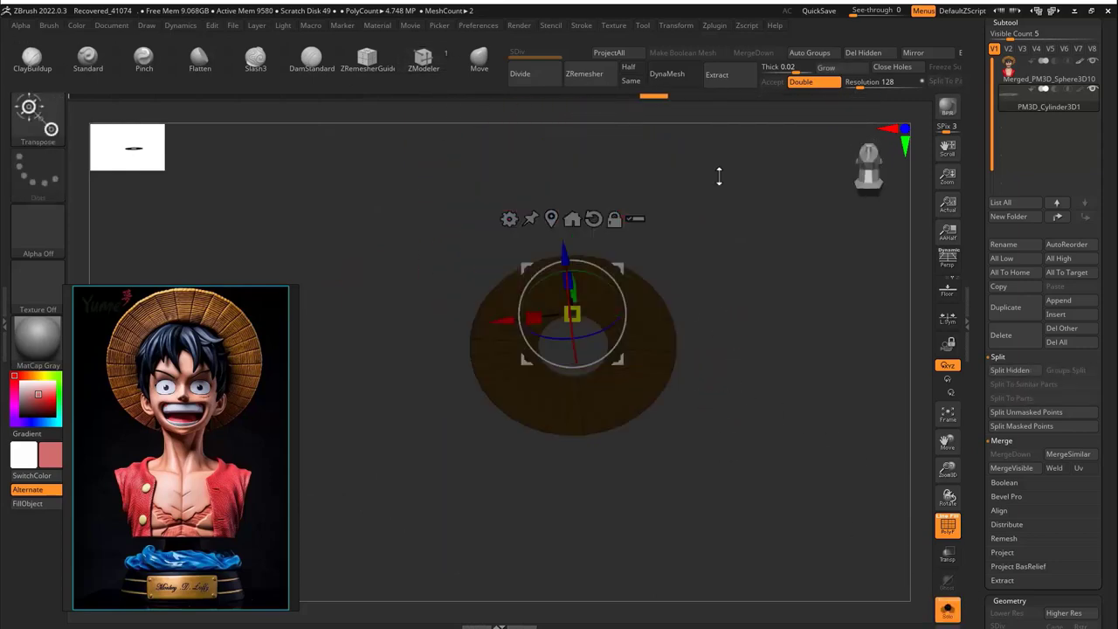
left_click_drag(720, 175, 646, 342)
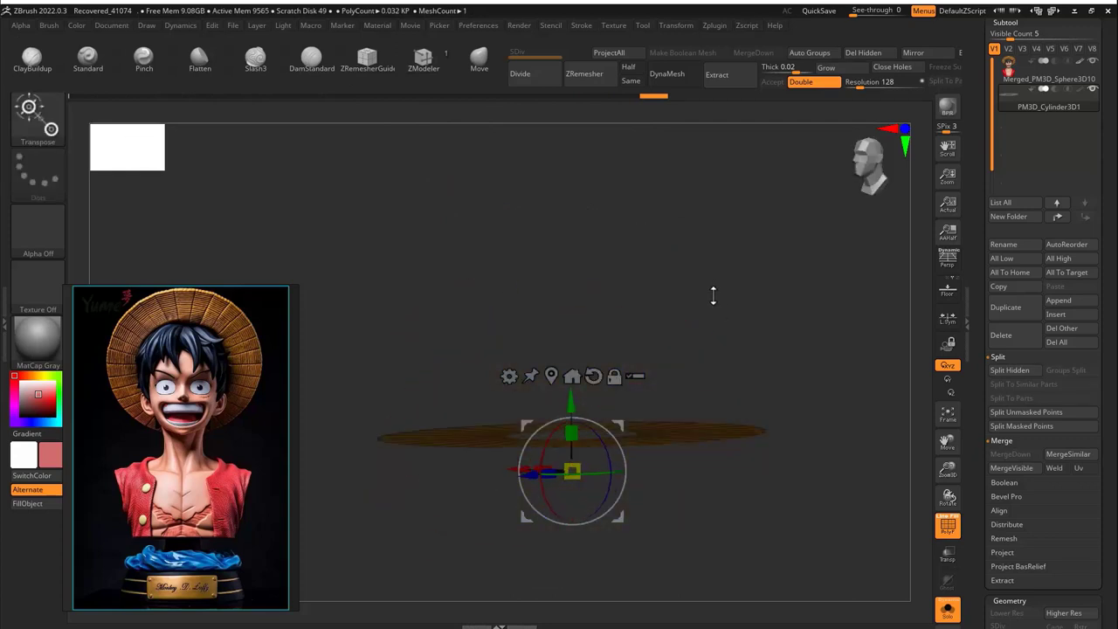
left_click(724, 324, "ctrl+shift")
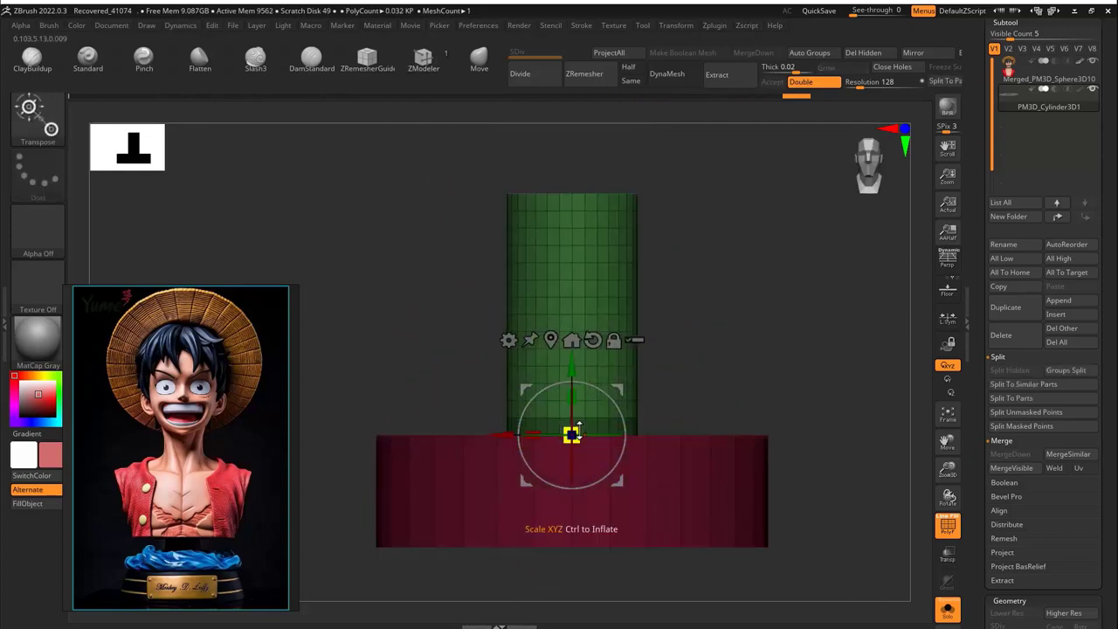
mouse_move(762, 347)
left_mouse_down()
mouse_move(801, 317)
mouse_move(802, 271)
left_mouse_up()
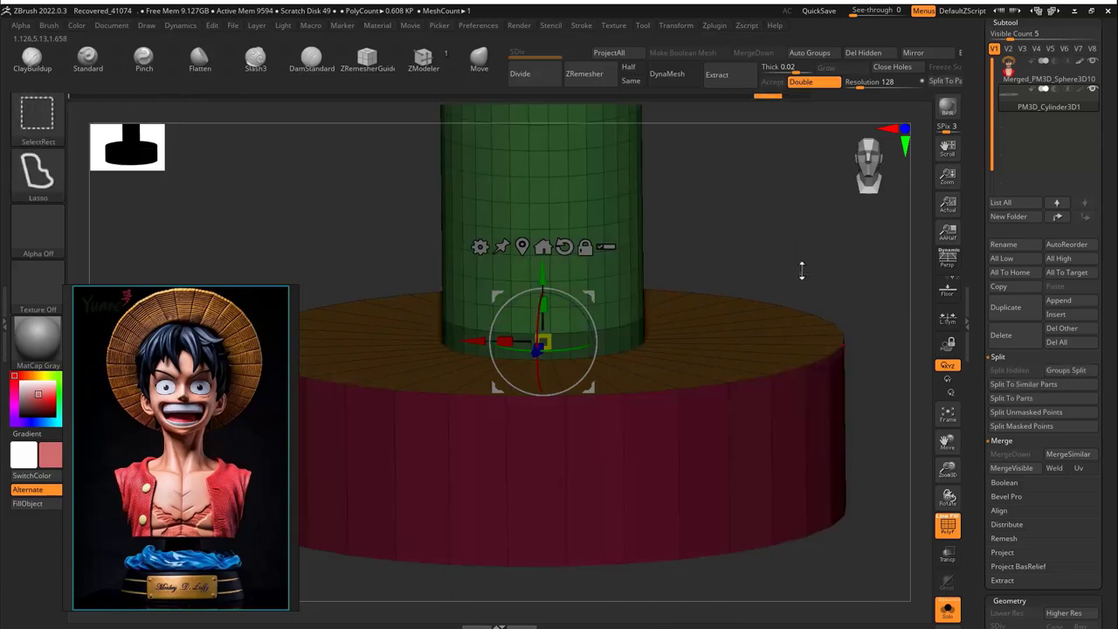
Choose the ZModeler brush and set its edge action to Move Brush Radius for complete edge loops
key("b")
key("z")
key("m")
key("space")
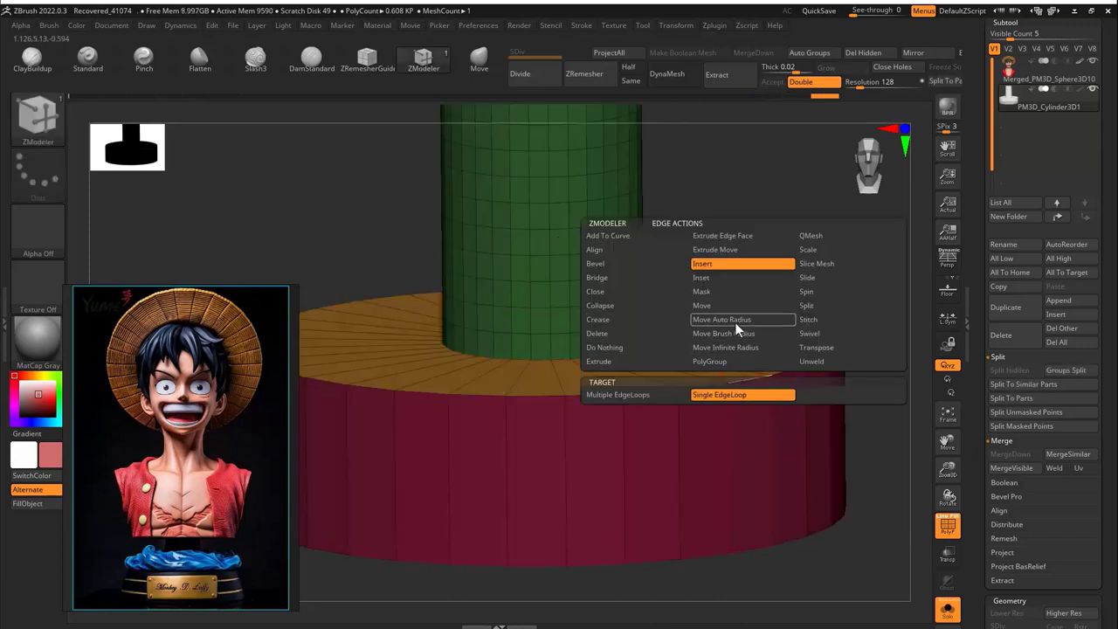
left_click(725, 347)
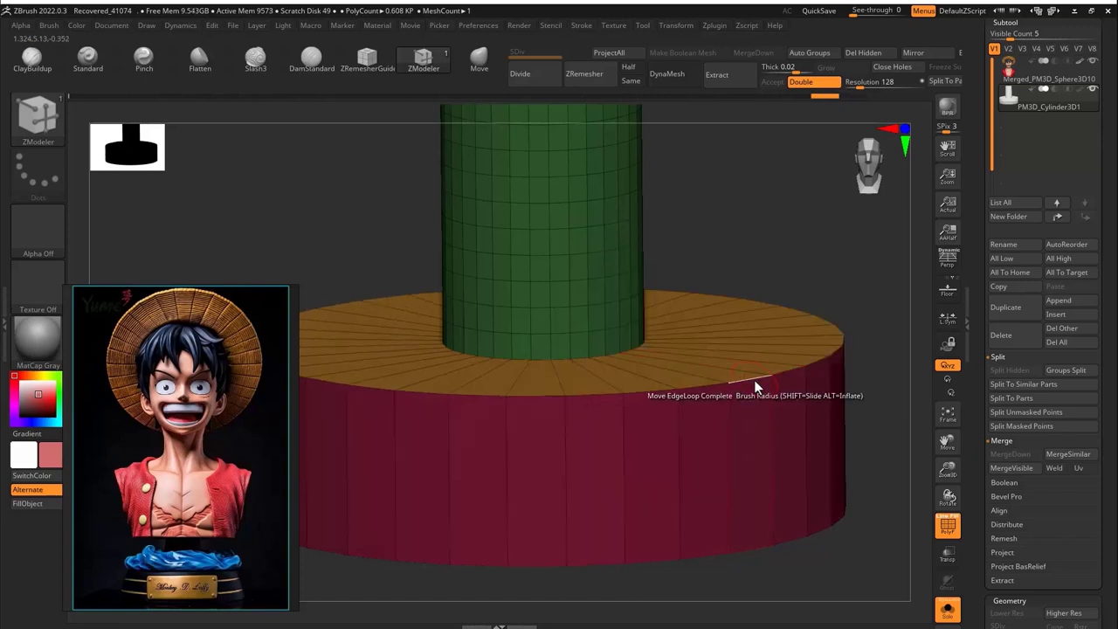
left_click_drag(818, 282, 825, 365)
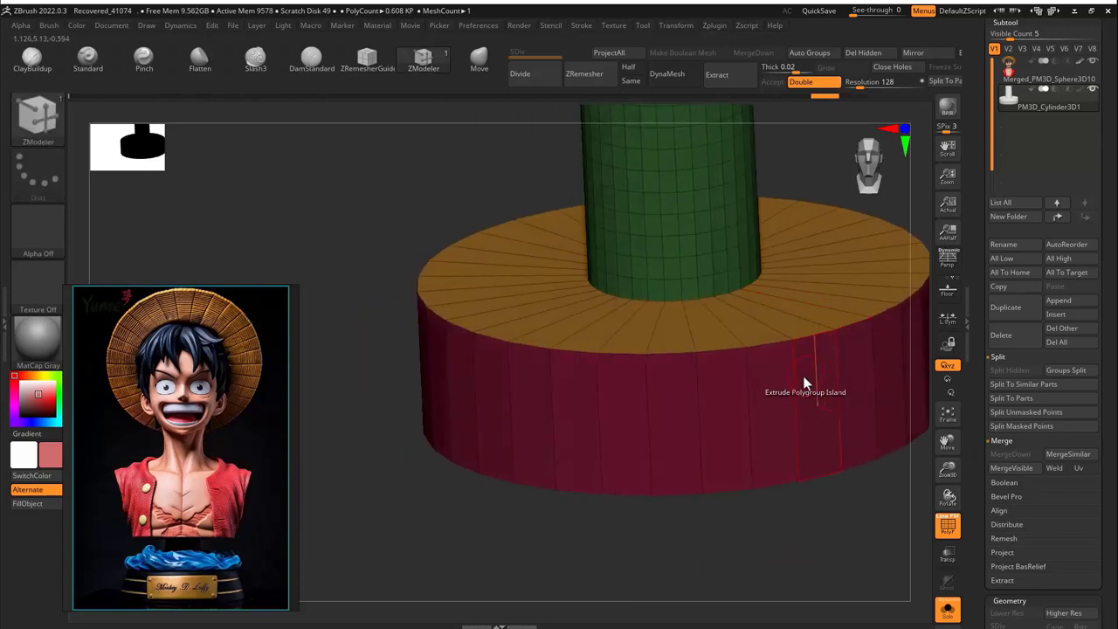
Hide the column and scale the disc base into a taper that is wider at the bottom
left_click(803, 382, "ctrl+shift")
left_click_drag(779, 429, 642, 320, "shift")
left_click_drag(894, 425, 687, 312, "ctrl+shift")
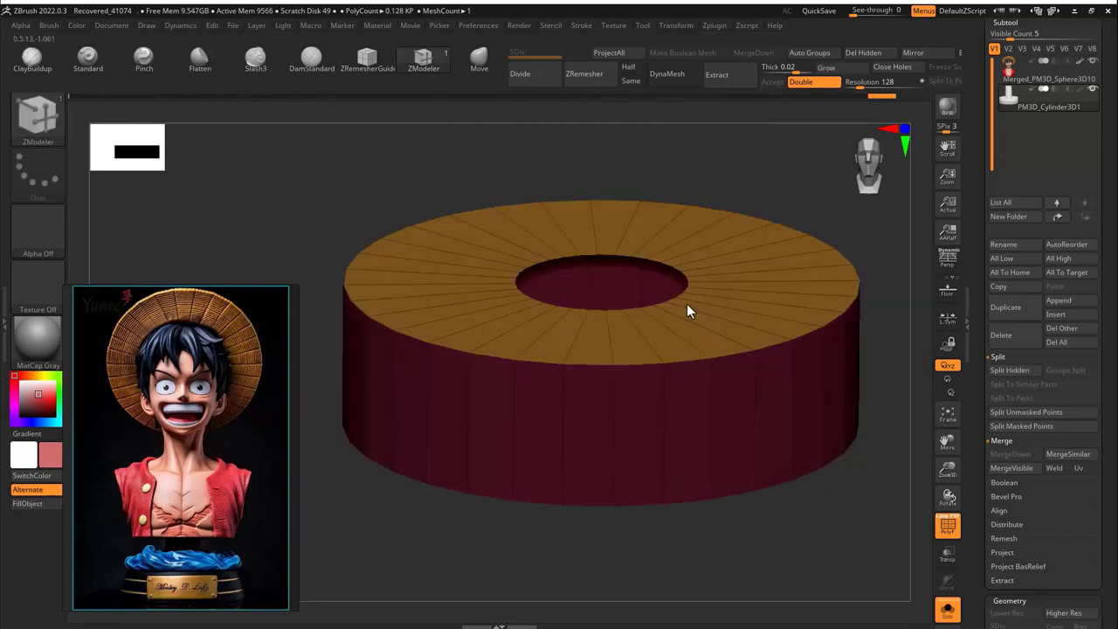
key("w")
left_click(781, 244, "ctrl+shift")
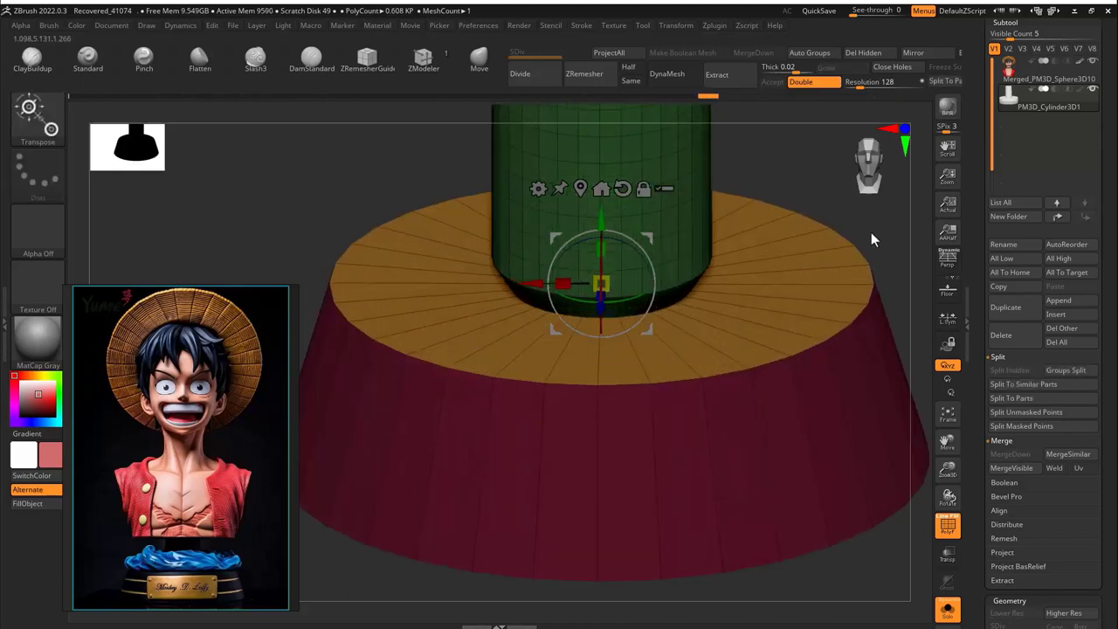
Straighten the column's foot with ZModeler's Move Infinite Radius edge action and fill the pedestal with black
scroll(871, 237, "up", 2)
key("q")
key("space")
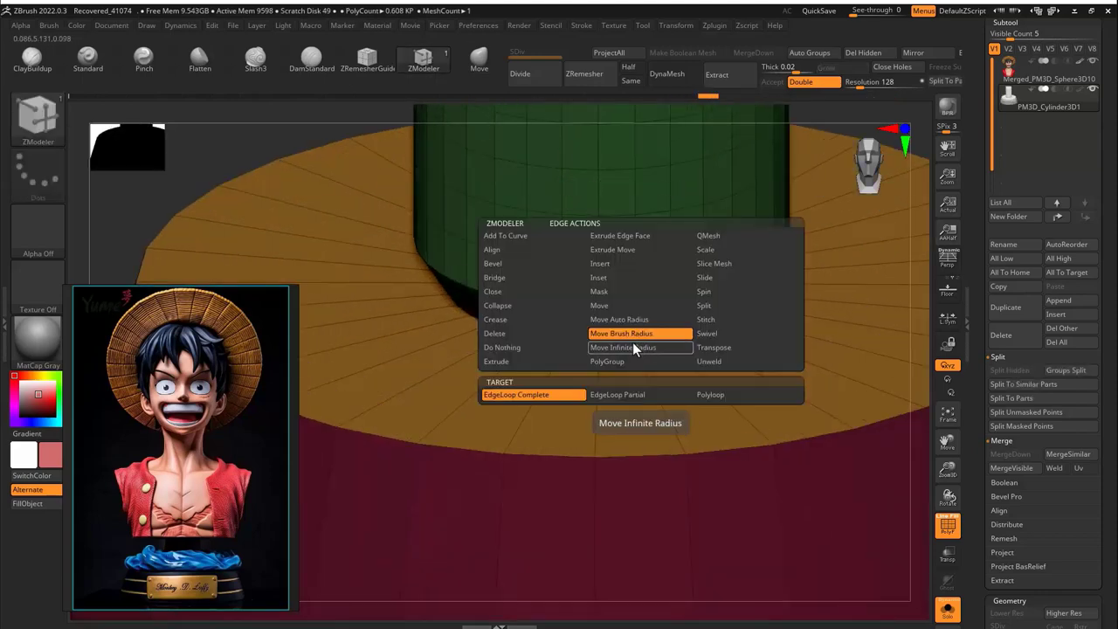
left_click(620, 348)
left_click_drag(851, 203, 743, 246, "shift")
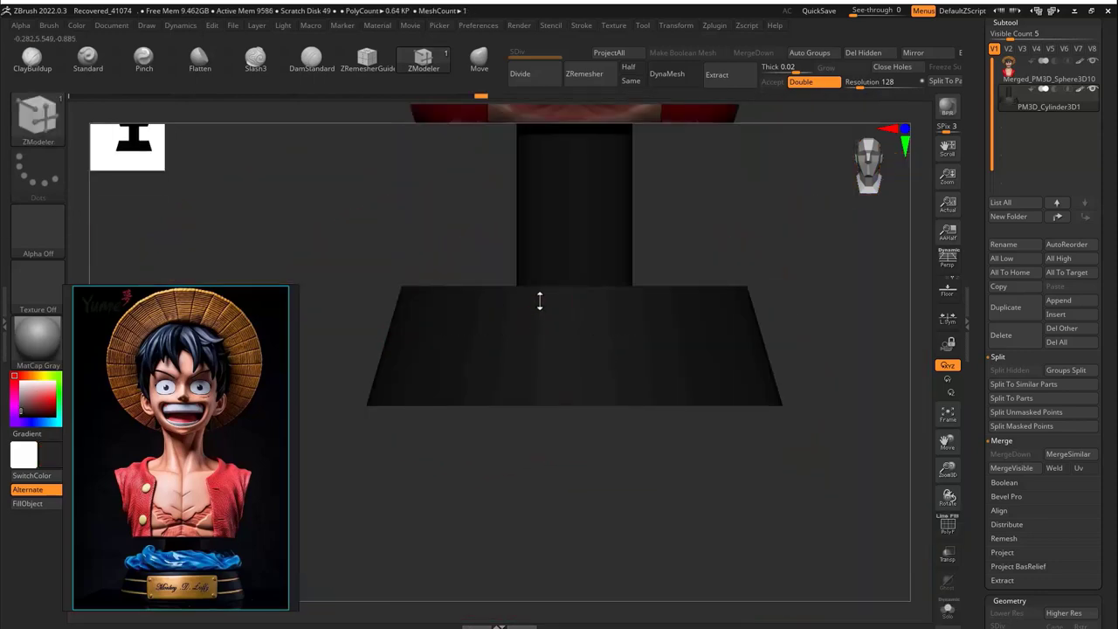
Insert paired edge loops near the upper and lower edges of the base's side and give both narrow bands their own polygroup
key("shift+f")
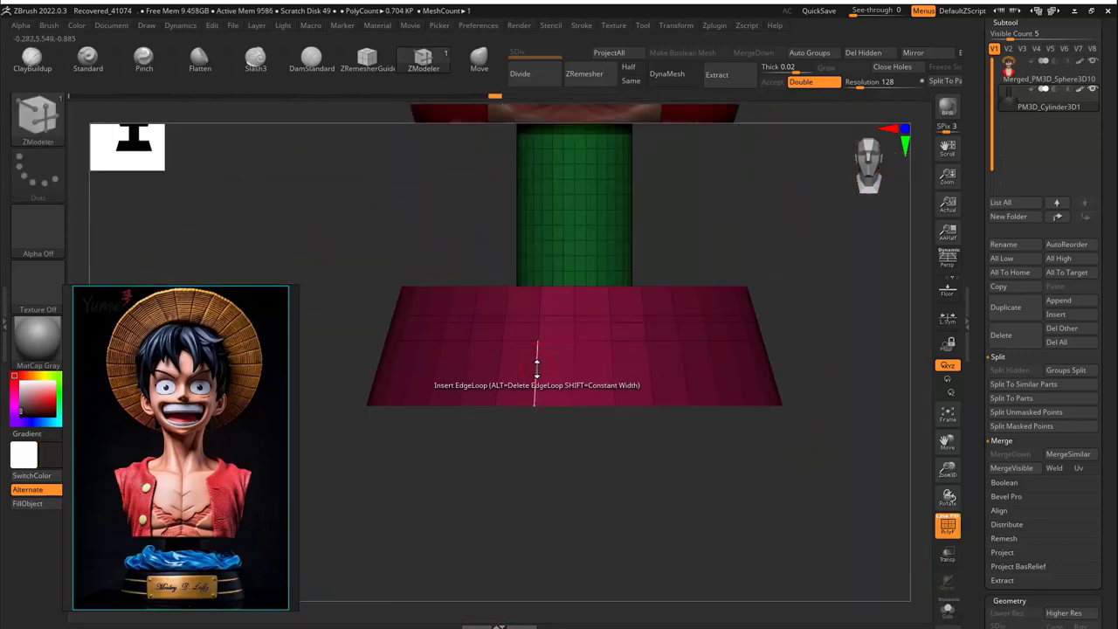
right_click_drag(504, 347, 474, 300)
key("space")
left_click(455, 333)
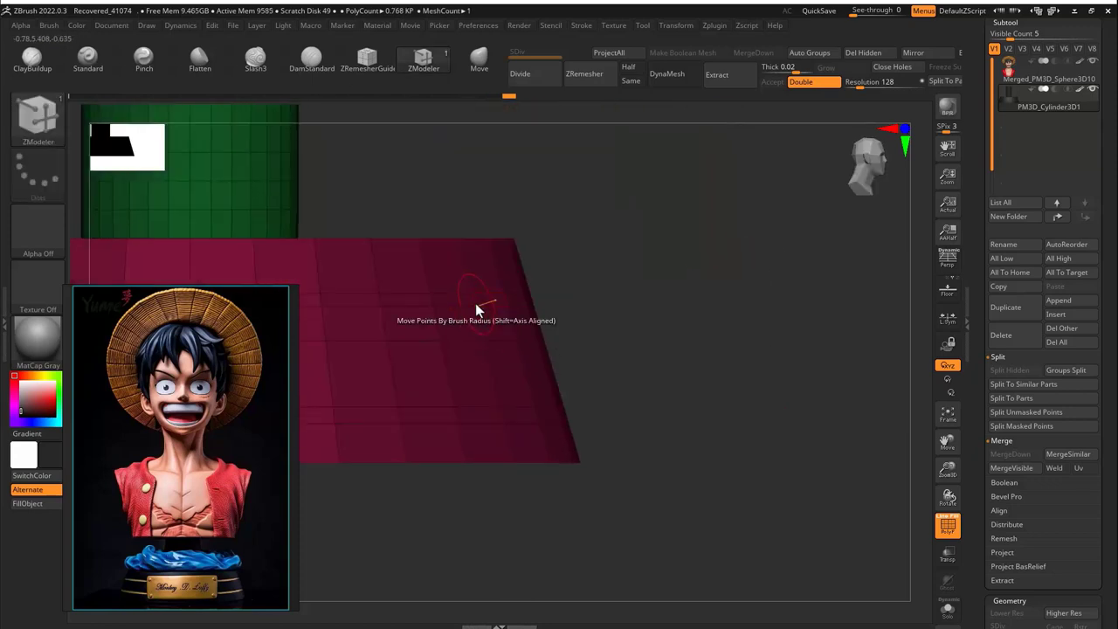
right_click_drag(503, 422, 567, 559)
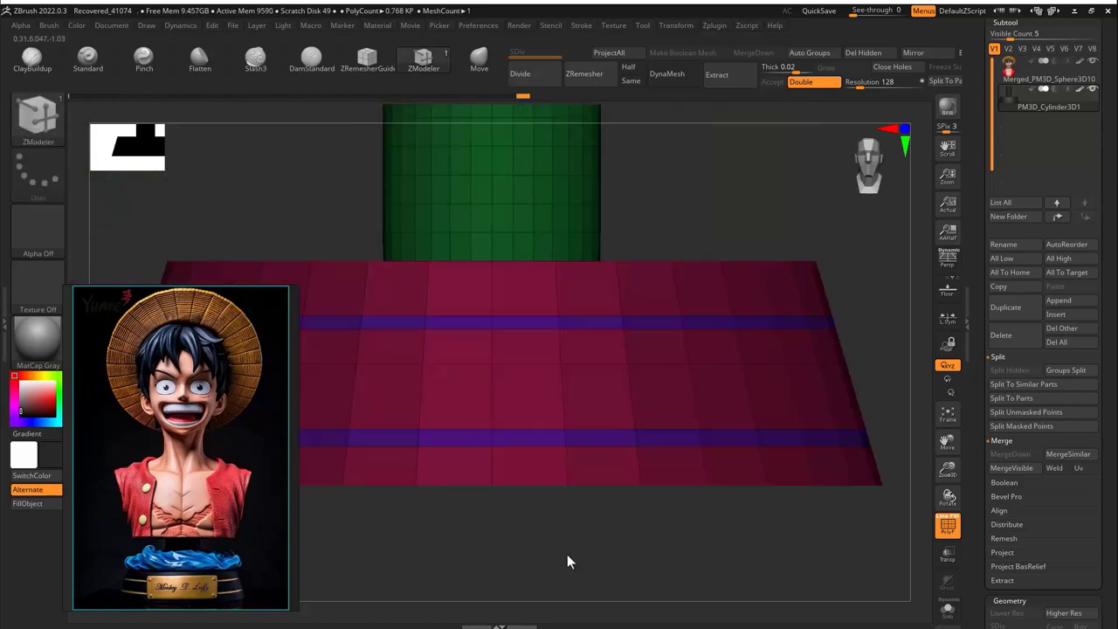
Add edge loops close to the base's rims and assign a front plaque area to the same polygroup as the bands
key("space")
left_click(402, 357)
left_click(427, 282)
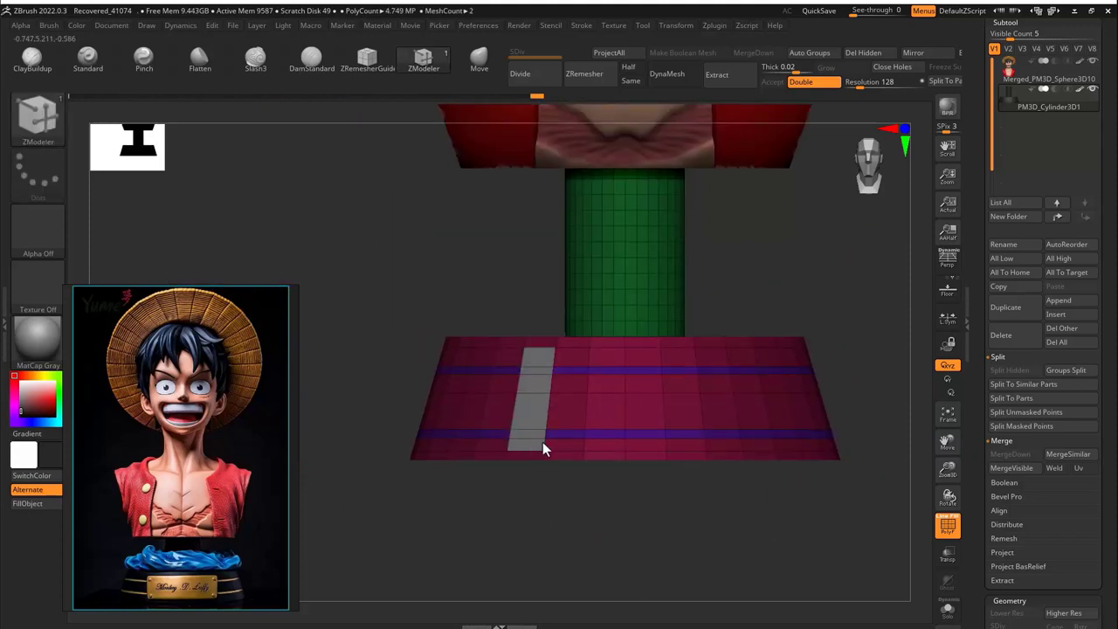
left_click_drag(543, 443, 754, 444)
left_click_drag(723, 362, 729, 415)
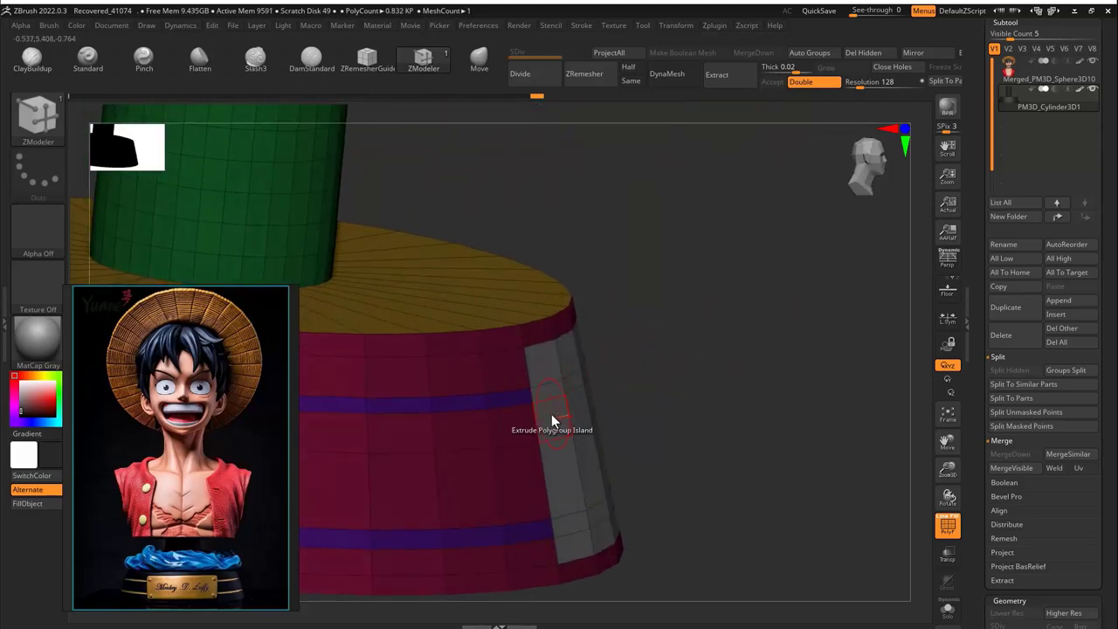
key("space")
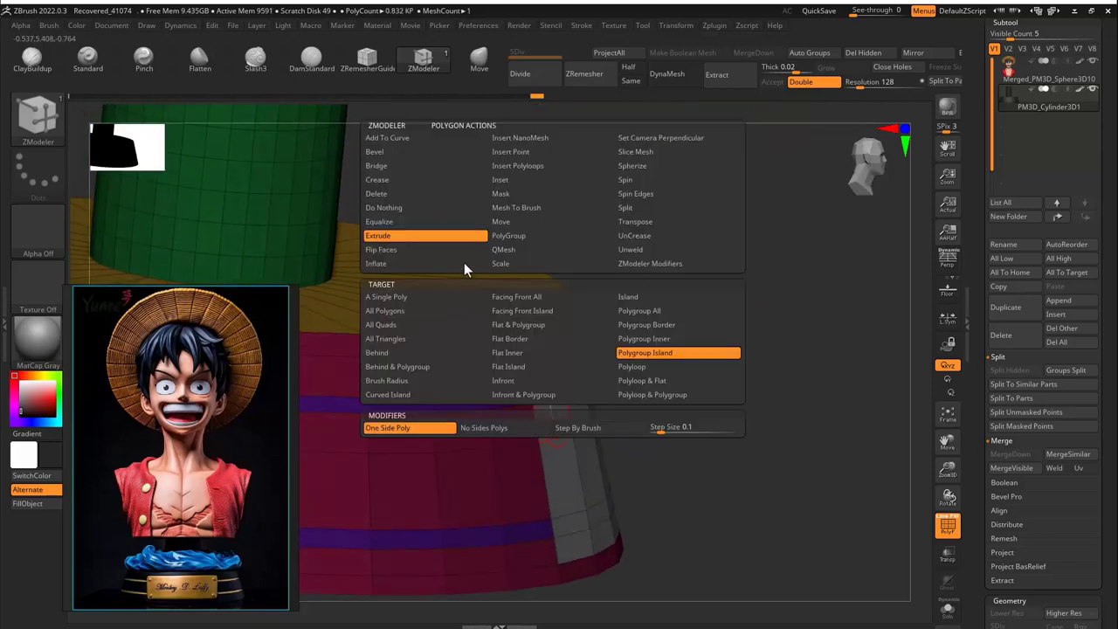
left_click(516, 236)
left_click_drag(550, 369, 662, 380)
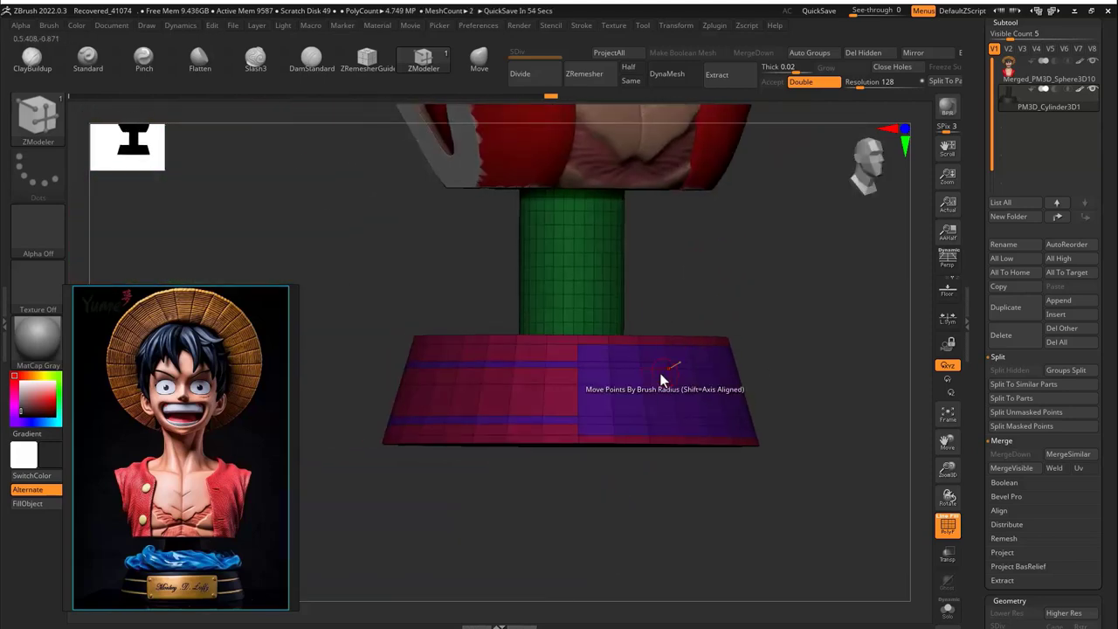
Extrude the band and plaque polygroup slightly outward from the base with ZModeler
key("space")
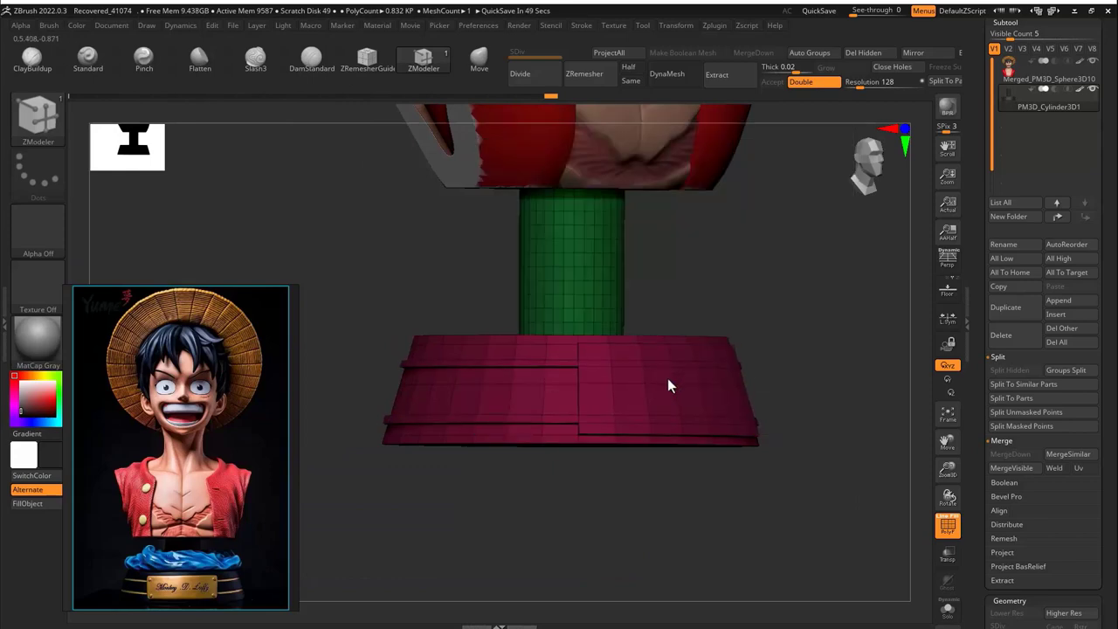
left_click_drag(670, 386, 752, 324)
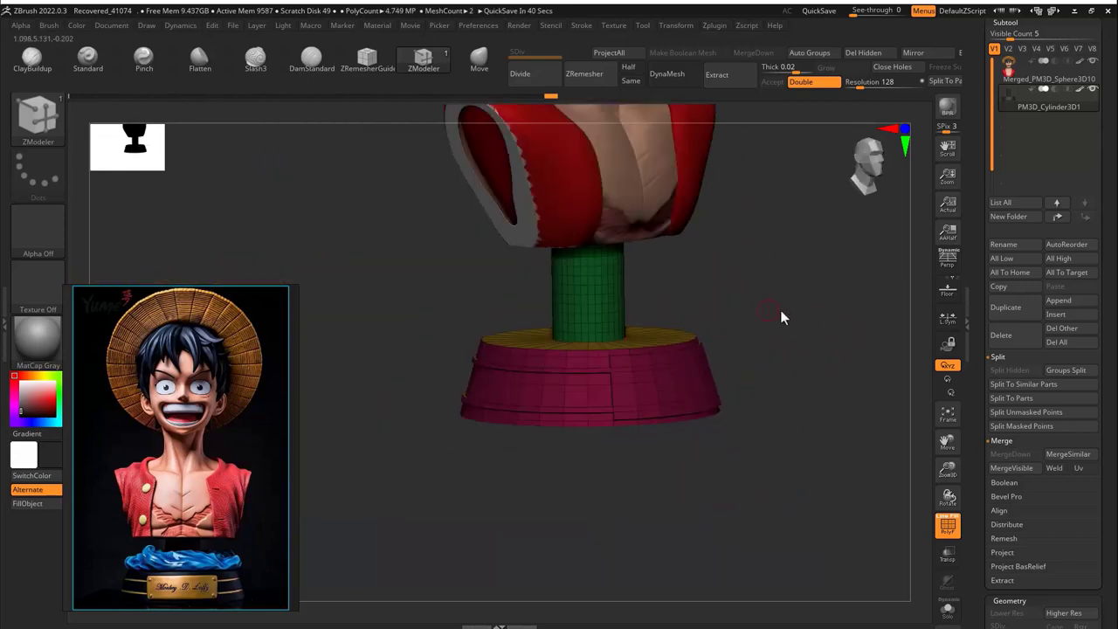
key("f")
Isolate the base's side wall and examine the polygroups of the thin edge strips around the raised bands and plaque
left_click_drag(741, 377, 647, 455)
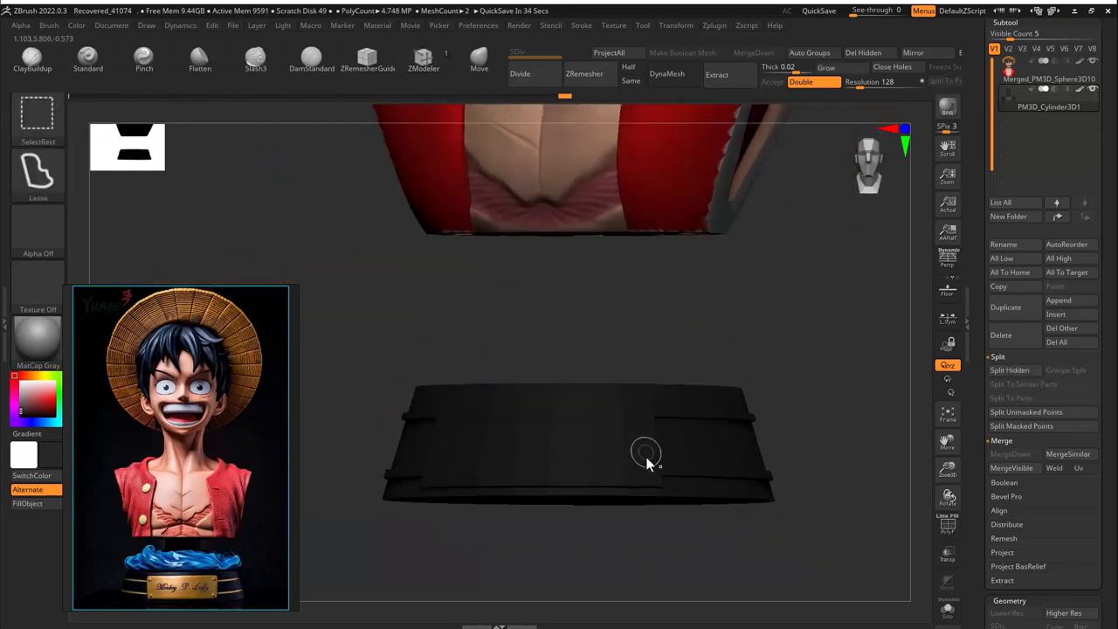
left_click(647, 455, "ctrl+shift")
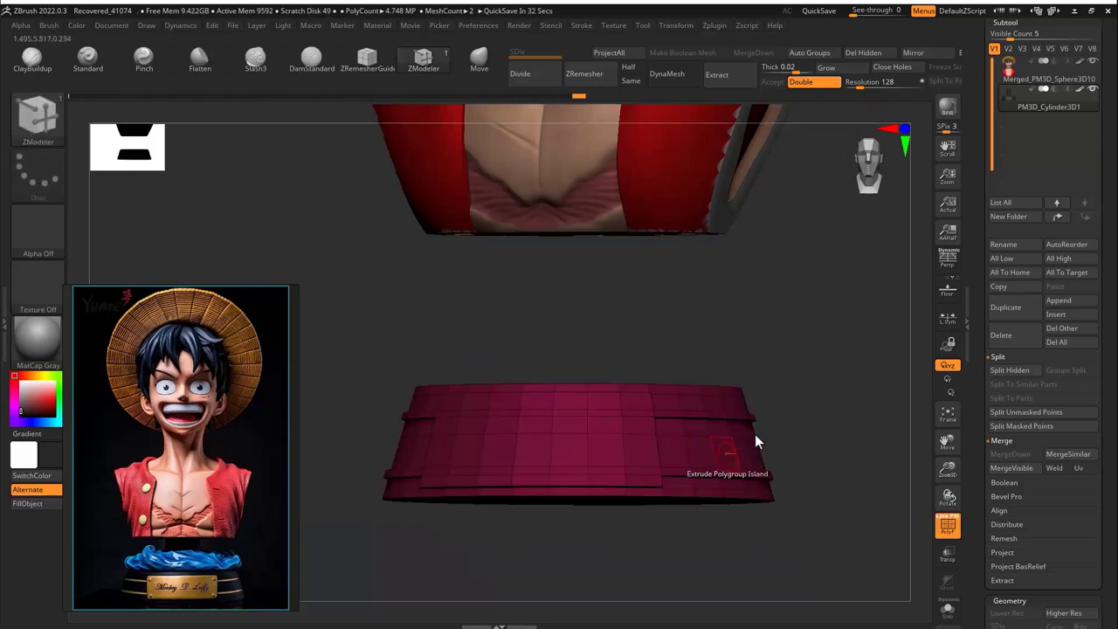
left_click_drag(757, 439, 655, 433)
left_click(696, 376, "ctrl+shift")
left_click(656, 437, "ctrl+shift")
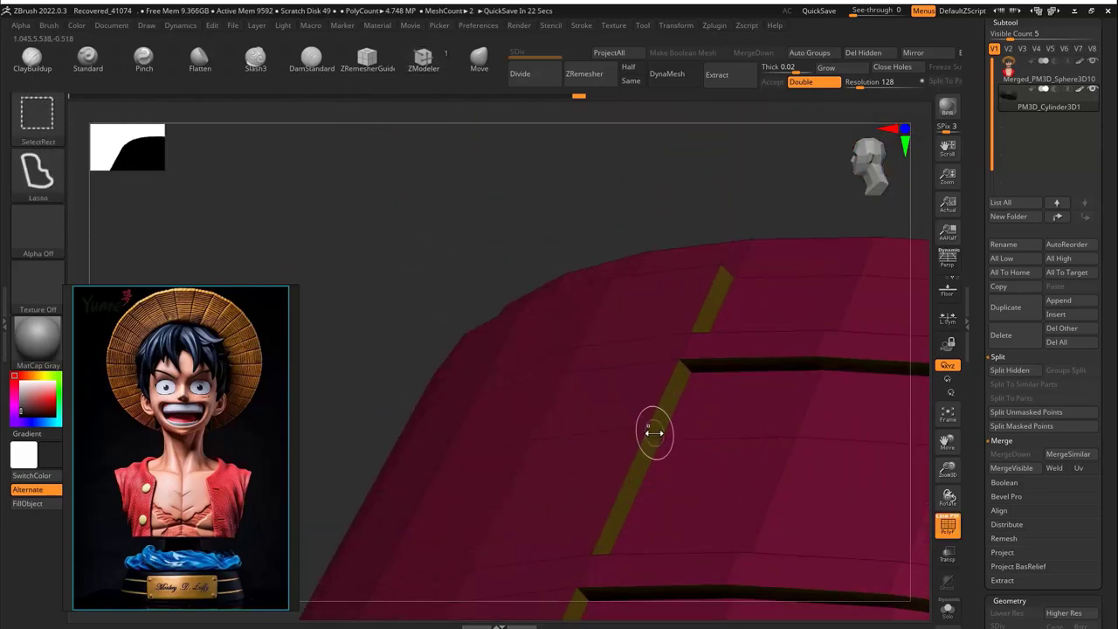
left_click(654, 433, "ctrl+shift")
left_click(706, 349, "ctrl+shift")
left_click(717, 399, "ctrl+shift")
left_click(718, 402, "ctrl+shift")
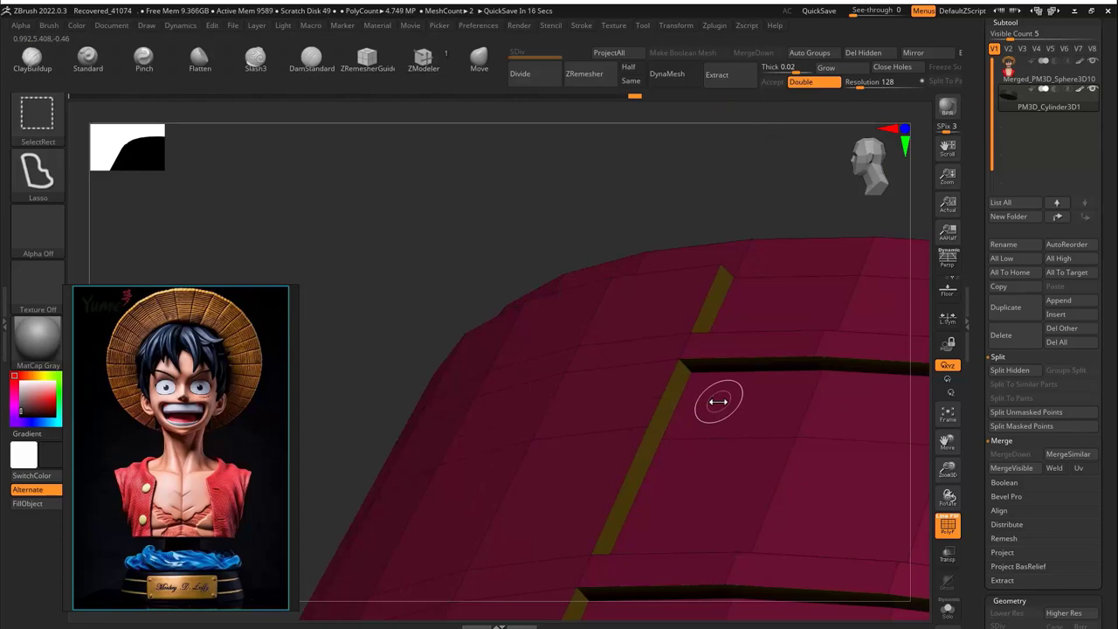
left_click(718, 402, "ctrl+shift")
left_click_drag(718, 402, 691, 416)
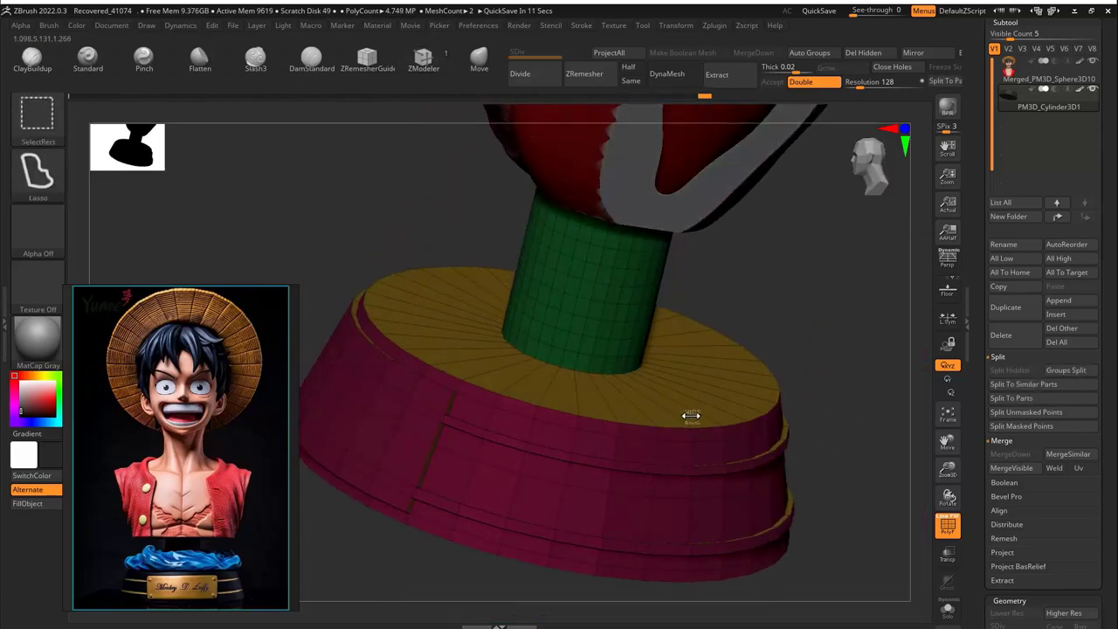
Hide the top ring's polygroup with the edge strips and regroup the side panels separately from the raised trim
left_click(691, 416, "ctrl+shift")
left_click(696, 344, "ctrl+shift")
key("b")
key("z")
key("m")
left_click_drag(637, 364, 806, 310)
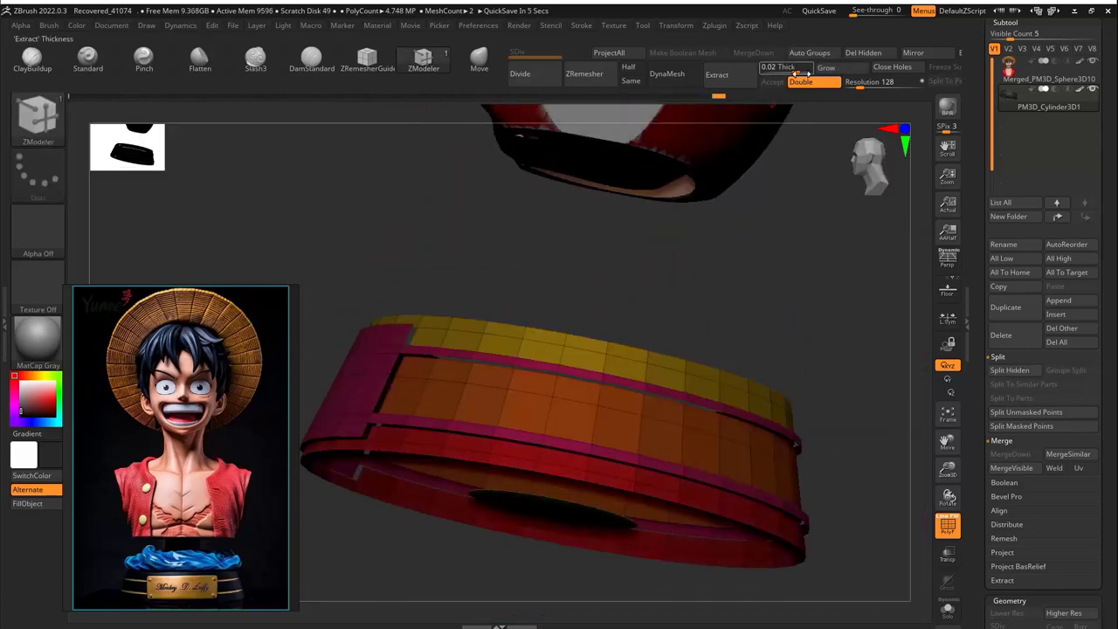
left_click(725, 305, "ctrl+shift")
left_click_drag(724, 305, 725, 399)
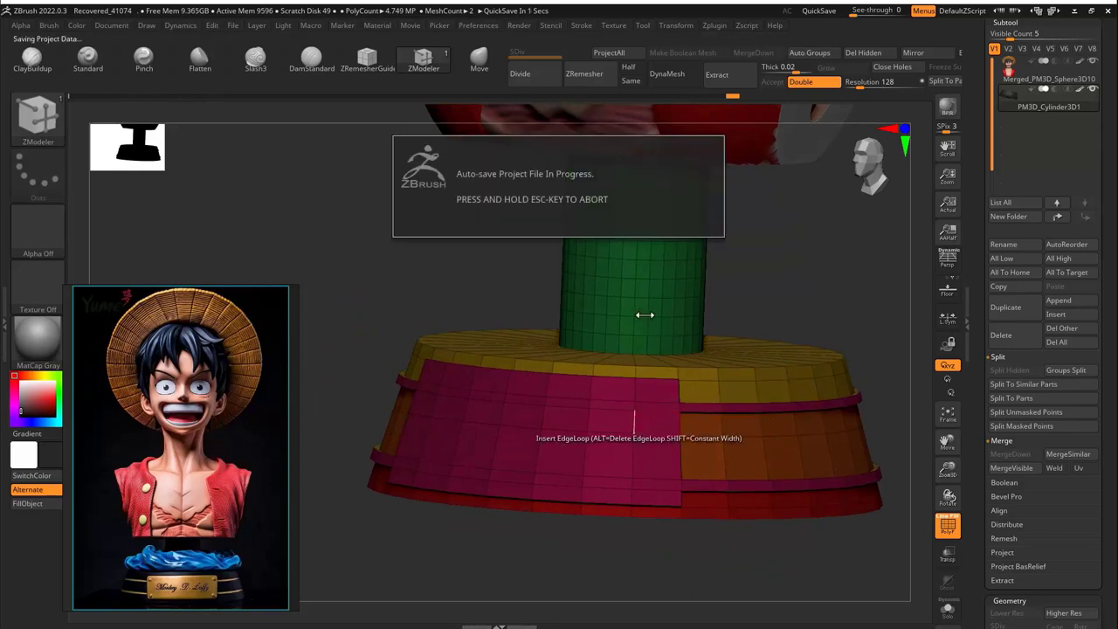
Isolate the raised bands and plaque, fill them with orange, and show the full bust with its pedestal
left_click(654, 461, "ctrl+shift")
left_click(741, 392, "ctrl+shift")
left_click(742, 392, "ctrl+shift")
left_click_drag(761, 302, 609, 259)
left_click(31, 382)
left_click(691, 305, "ctrl+shift")
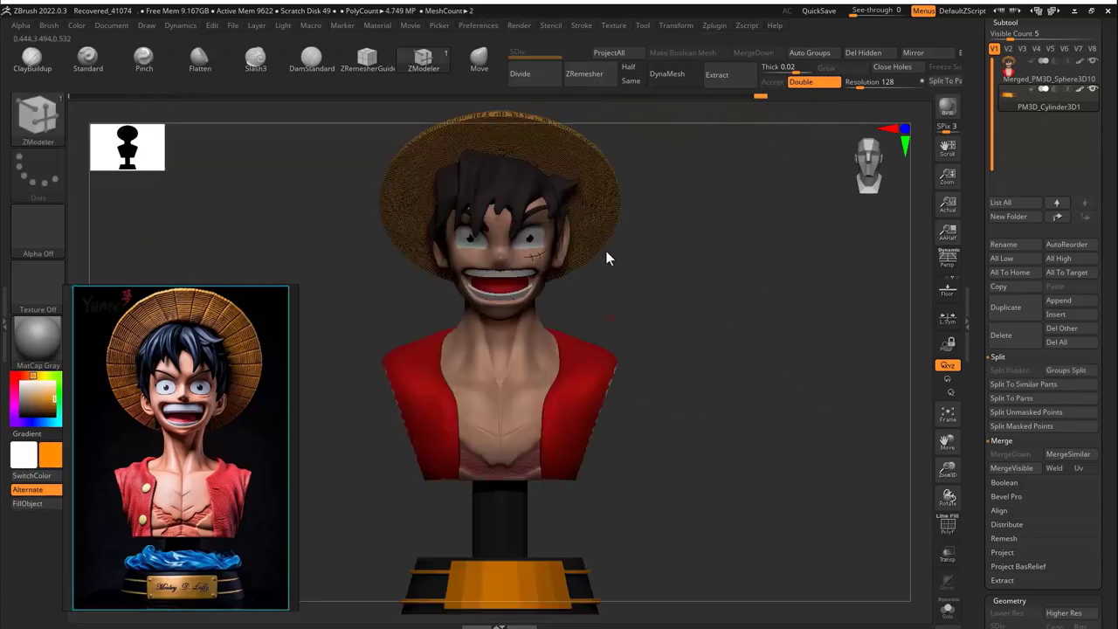